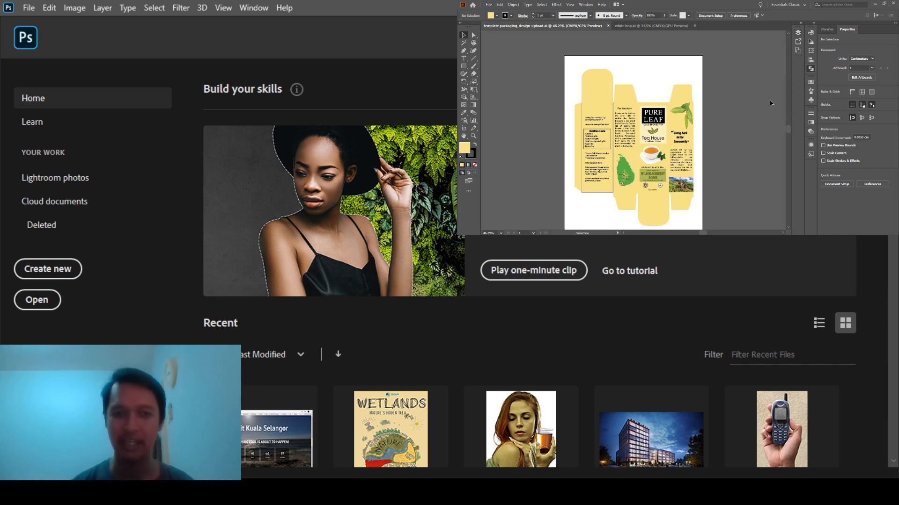
pyautogui.press('ctrl')
pyautogui.hotkey('ctrl', '+')
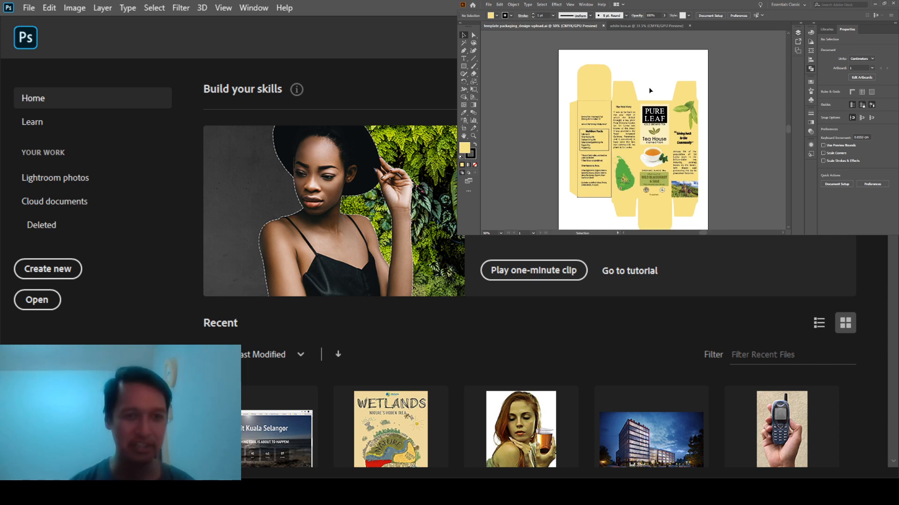
pyautogui.scroll(-1, 714, 84)
pyautogui.hotkey('ctrl', '+')
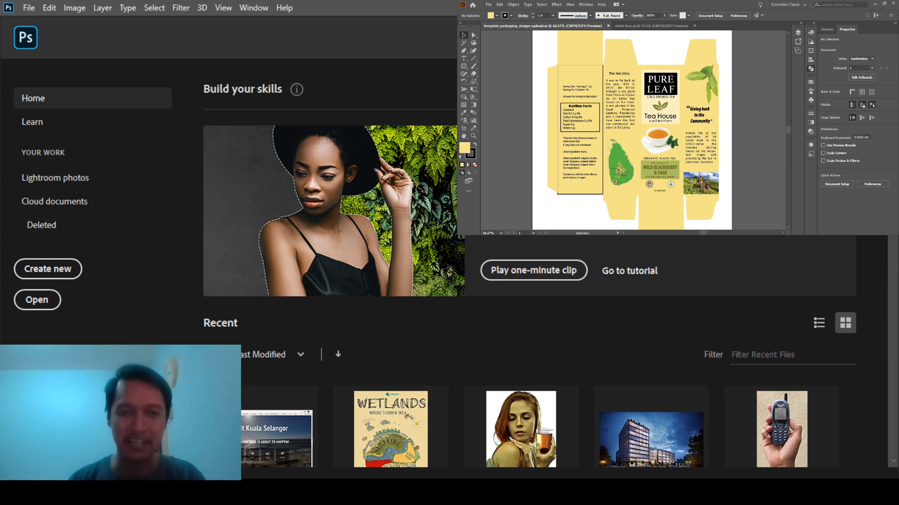
pyautogui.click(661, 163)
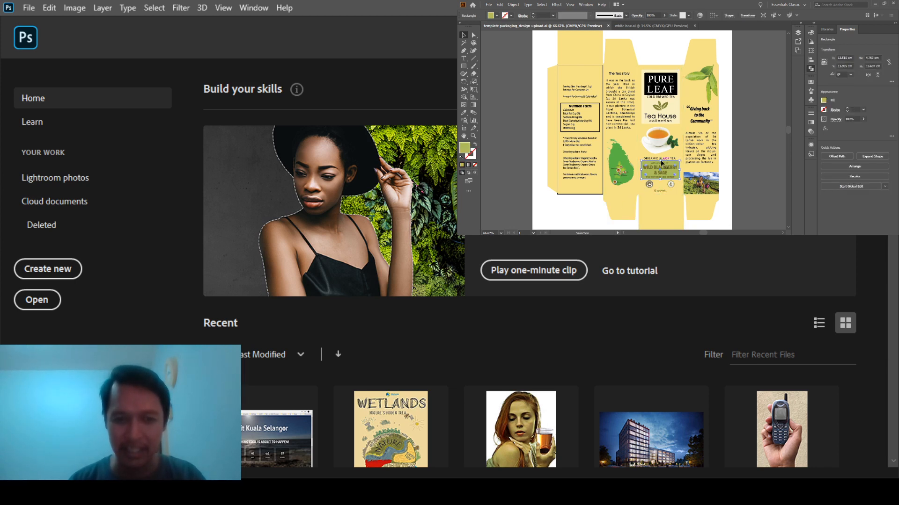
pyautogui.click(663, 171)
pyautogui.click(664, 65)
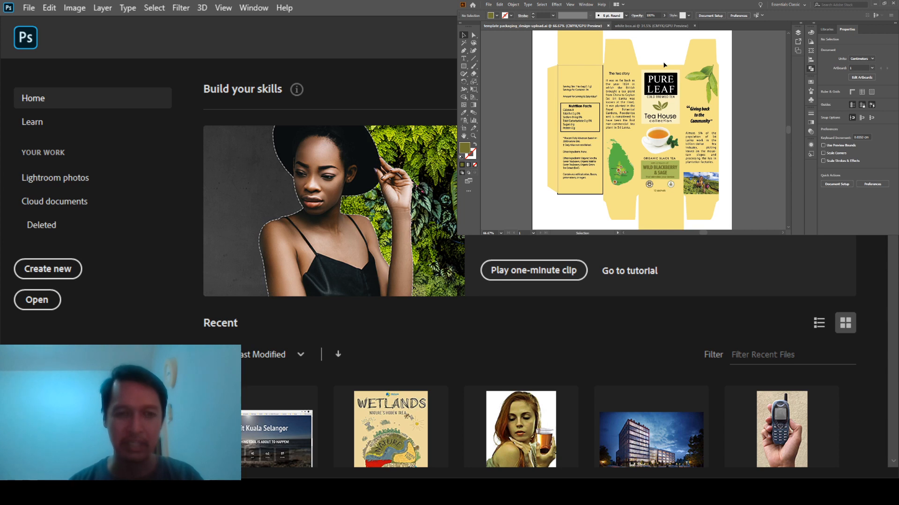
pyautogui.click(597, 56)
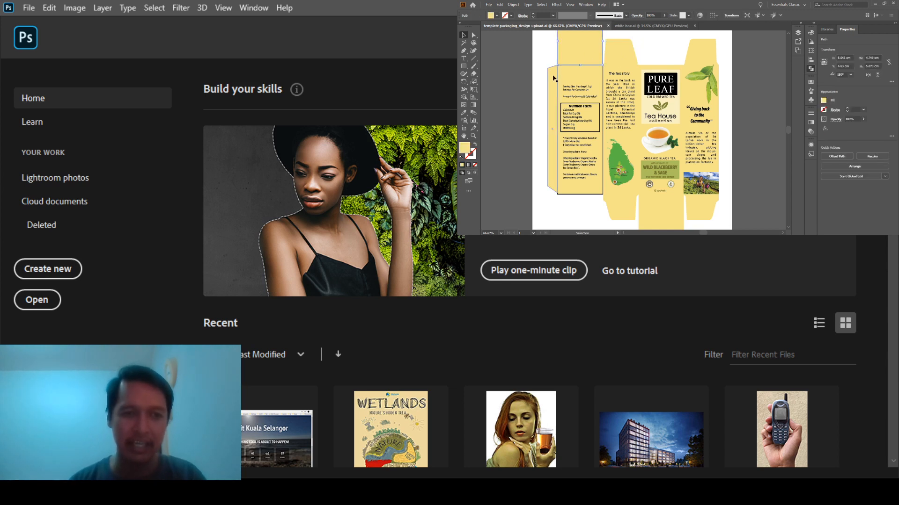
# - Remove the black stroke from the nutrition facts panel's background rectangle and deselect it
pyautogui.click(570, 82)
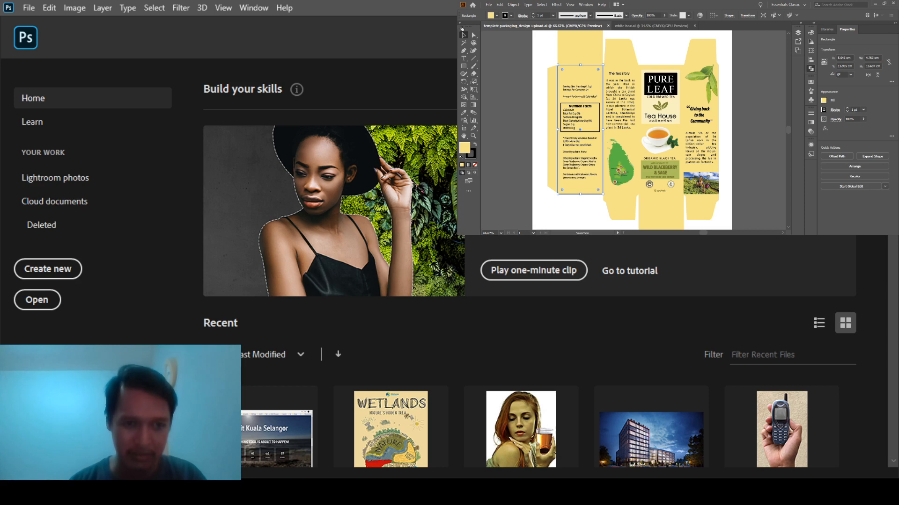
pyautogui.click(535, 122)
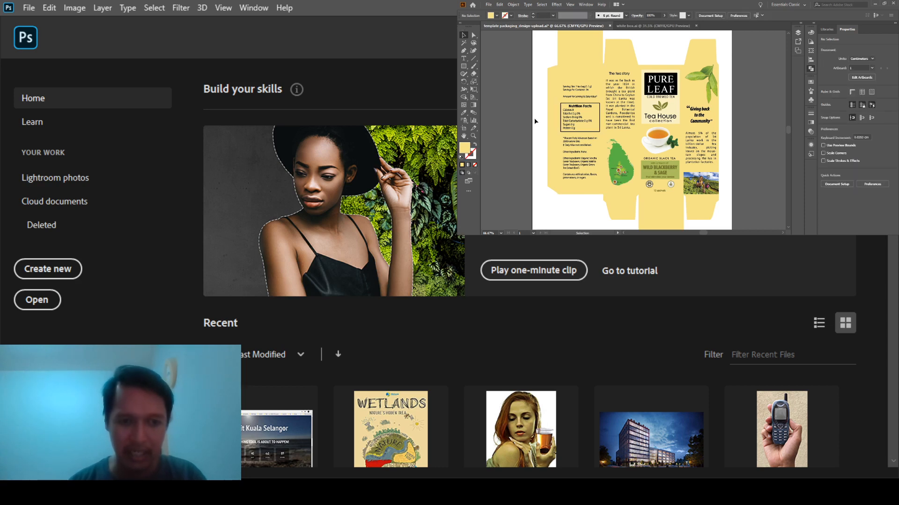
pyautogui.click(569, 80)
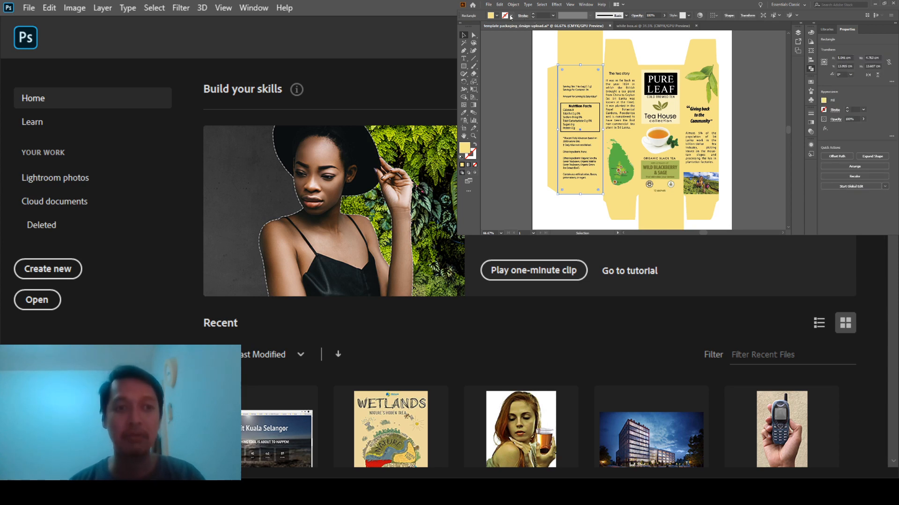
pyautogui.click(513, 71)
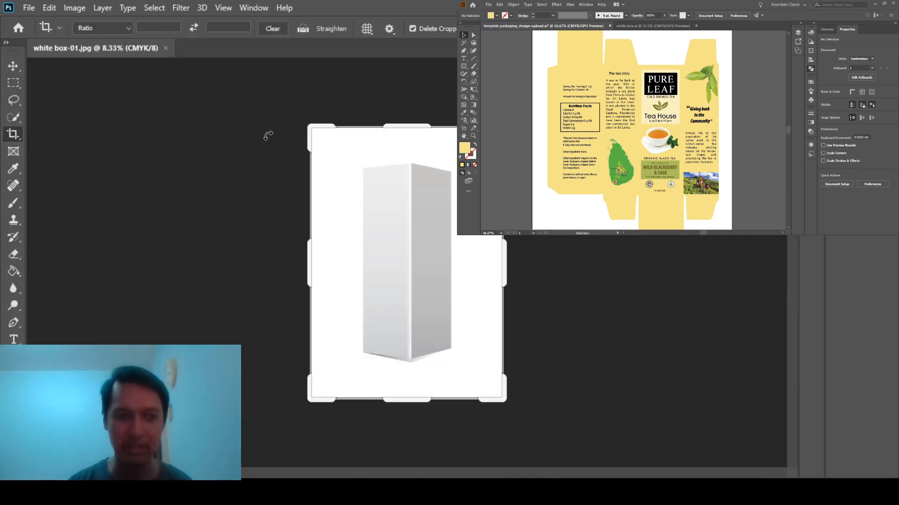
# - In Photoshop, leave the crop mode and convert the white box image's locked background into a regular layer
pyautogui.click(8, 66)
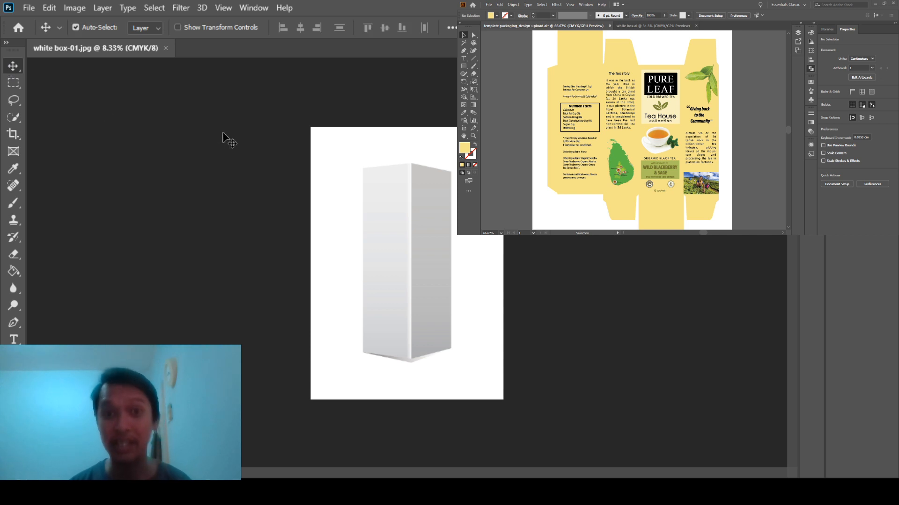
pyautogui.press('ctrl')
pyautogui.hotkey('ctrl', '=')
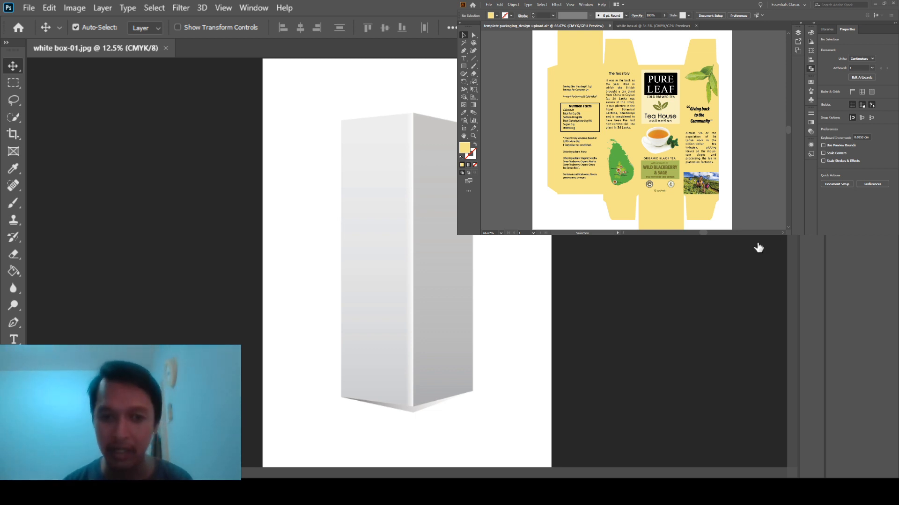
pyautogui.doubleClick(728, 239)
pyautogui.press('Return')
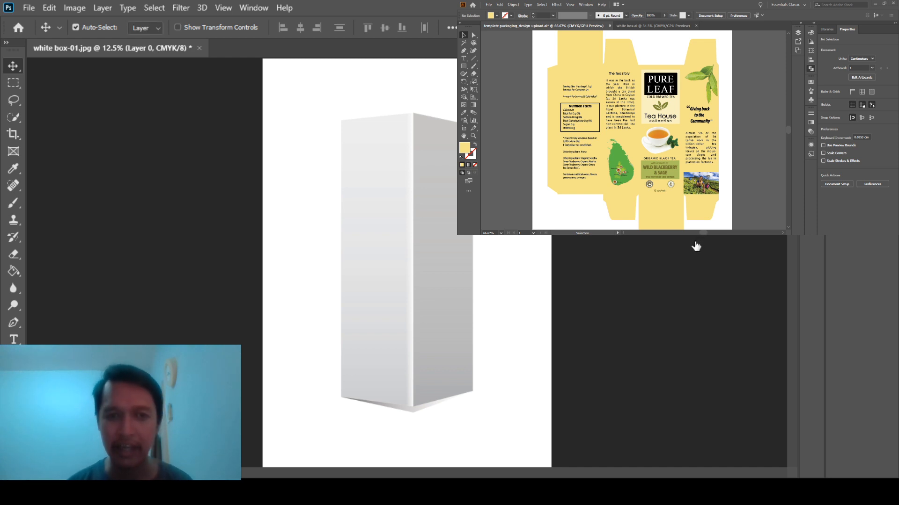
# - Inspect the front and side faces of the blank white box up close
pyautogui.hotkey('ctrl', '+')
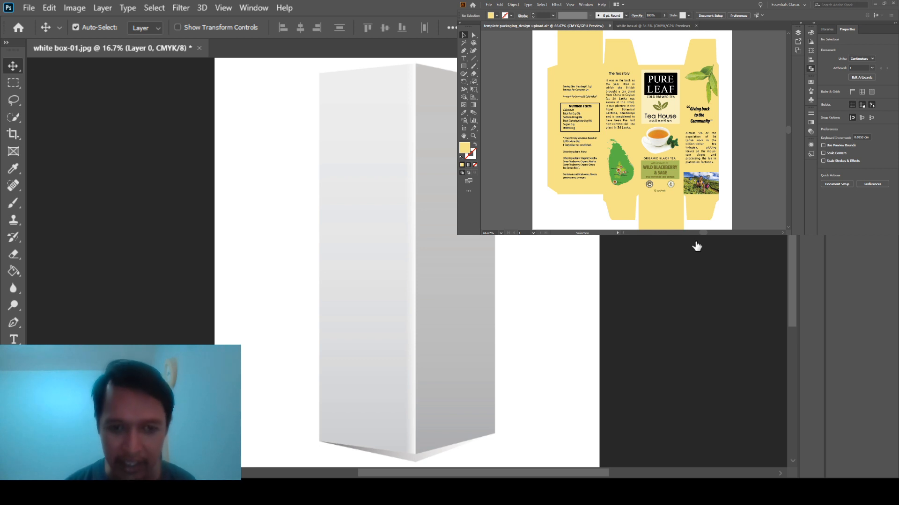
pyautogui.scroll(-2, 600, 284)
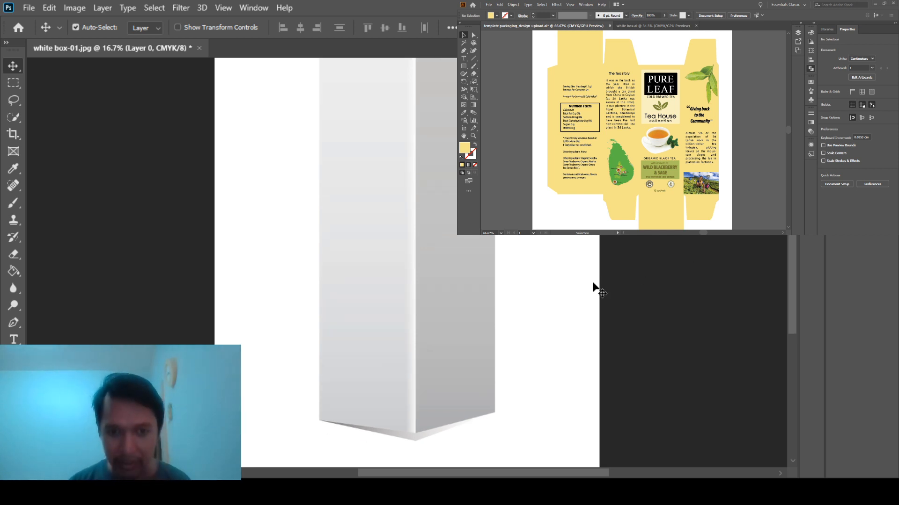
pyautogui.scroll(3, 597, 281)
pyautogui.scroll(-2, 595, 282)
pyautogui.scroll(1, 592, 283)
pyautogui.scroll(-3, 593, 283)
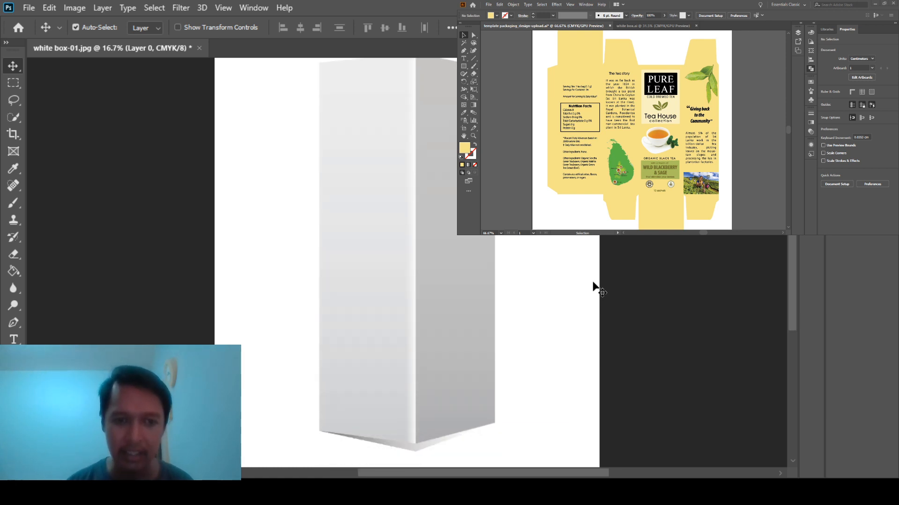
pyautogui.scroll(1, 592, 284)
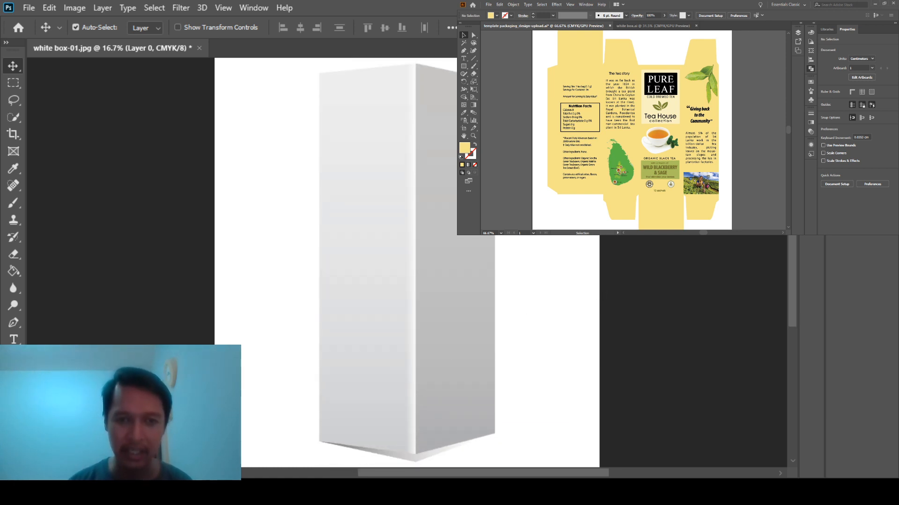
# - In Illustrator, select the complete Pure Leaf front panel artwork with its background and group it
pyautogui.click(659, 116)
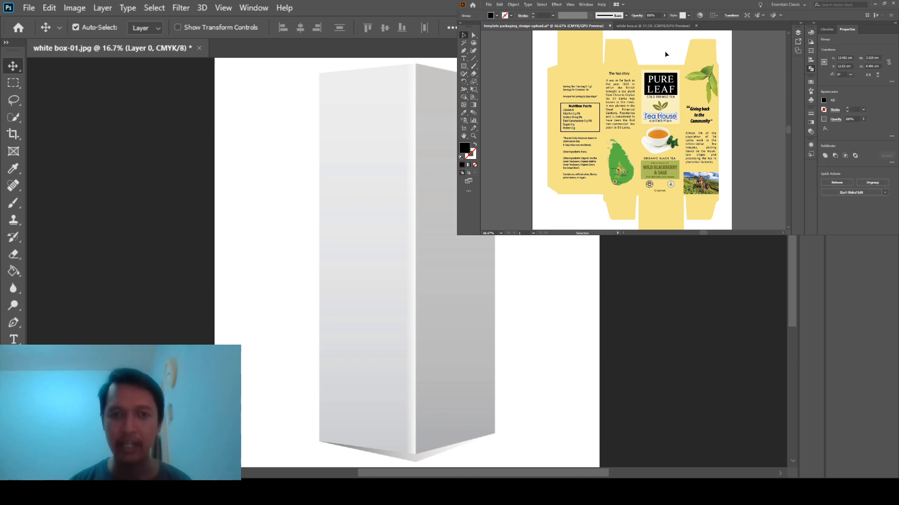
pyautogui.click(665, 55)
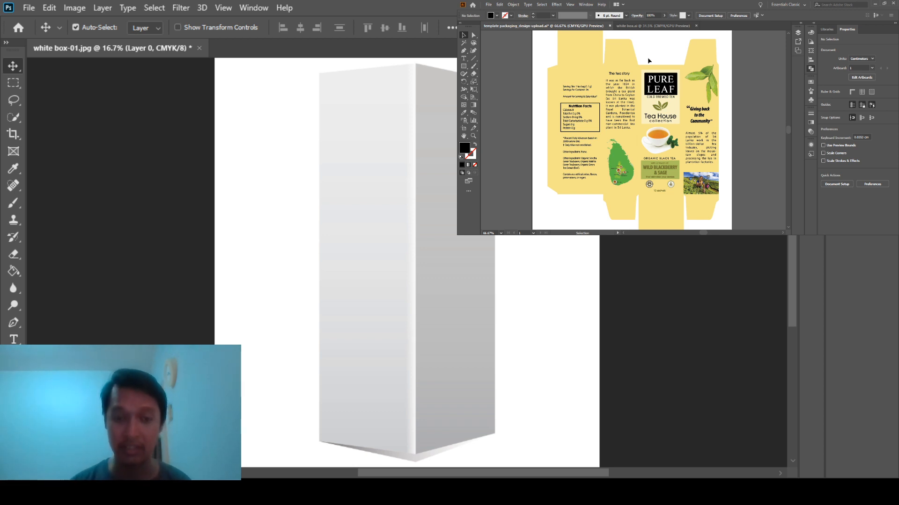
pyautogui.moveTo(644, 56); pyautogui.dragTo(668, 75)
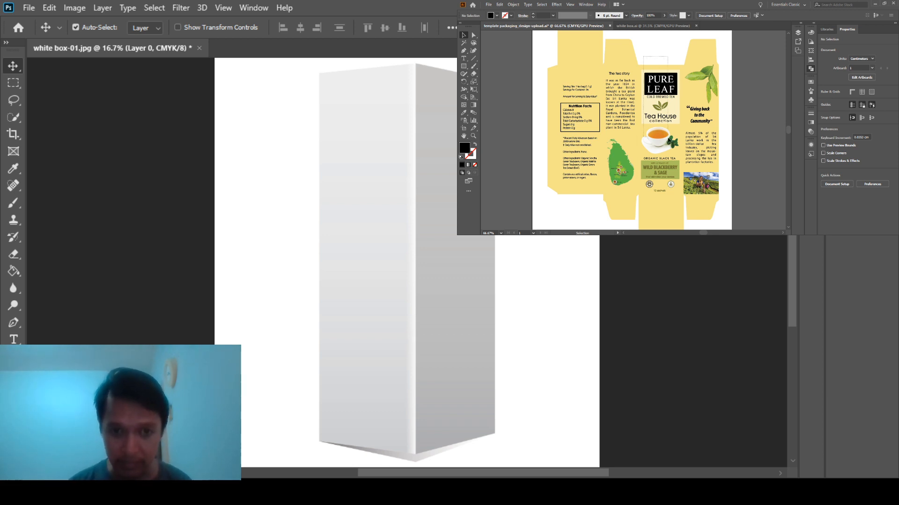
pyautogui.moveTo(679, 177); pyautogui.dragTo(676, 190)
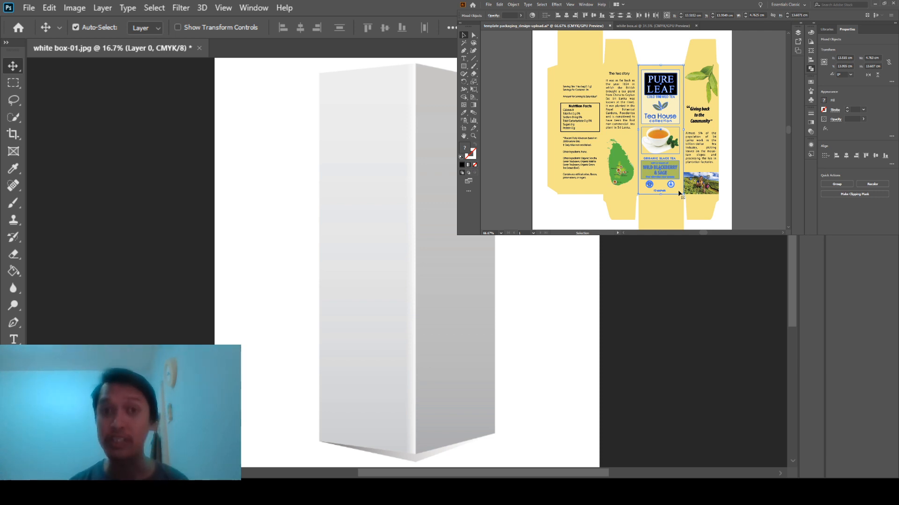
pyautogui.press('a')
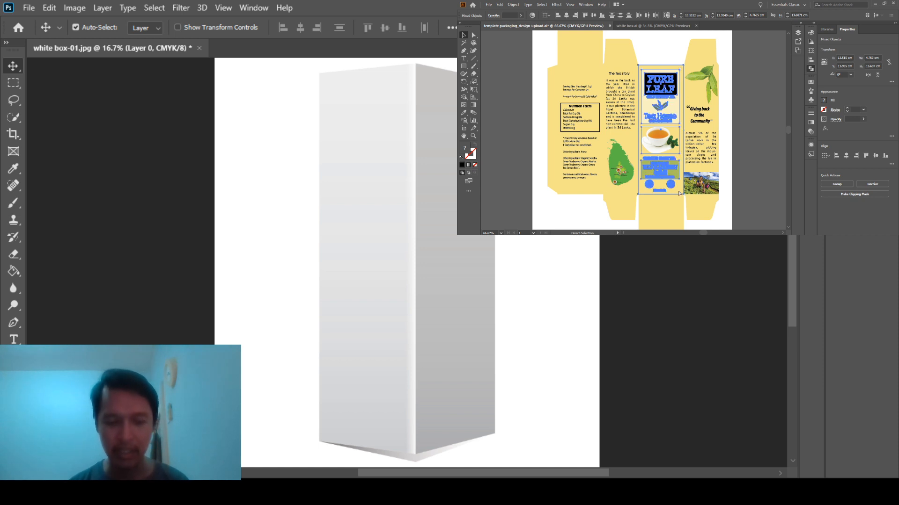
pyautogui.press('v')
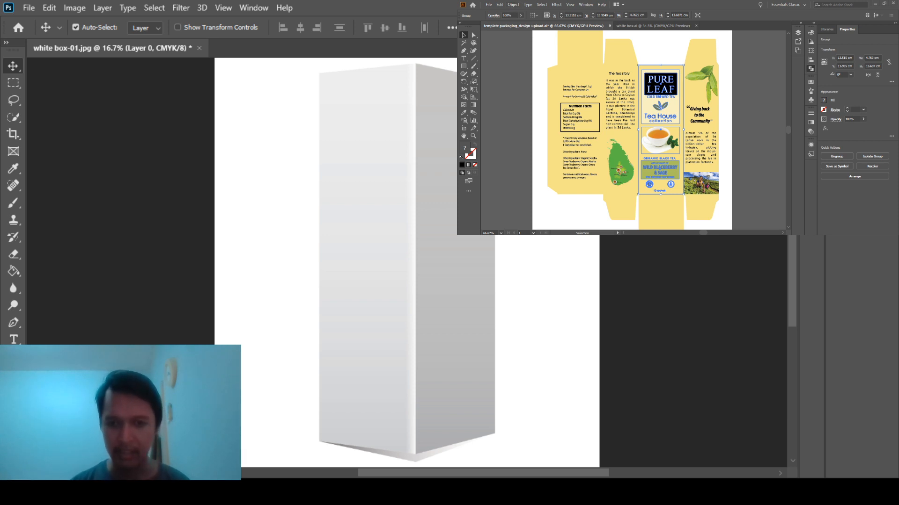
pyautogui.press('ctrl')
pyautogui.hotkey('ctrl', 'a')
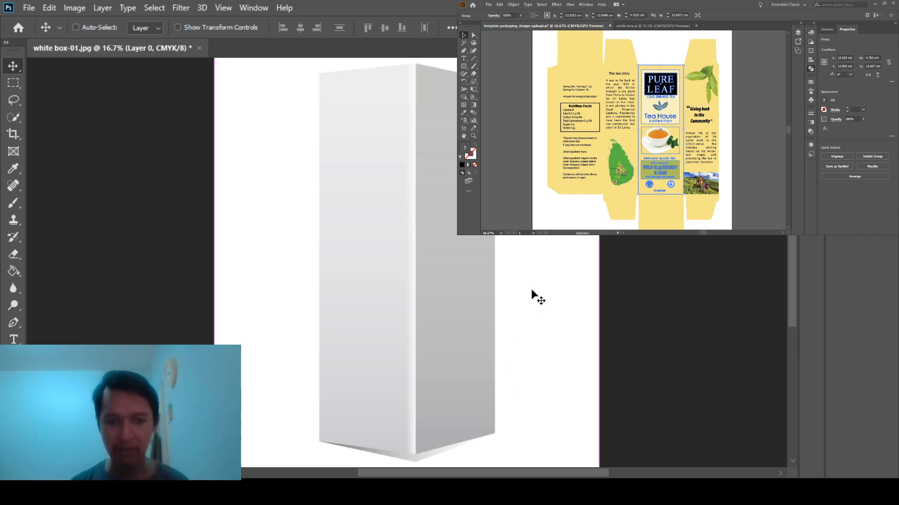
pyautogui.hotkey('ctrl', 'd')
pyautogui.click(861, 187)
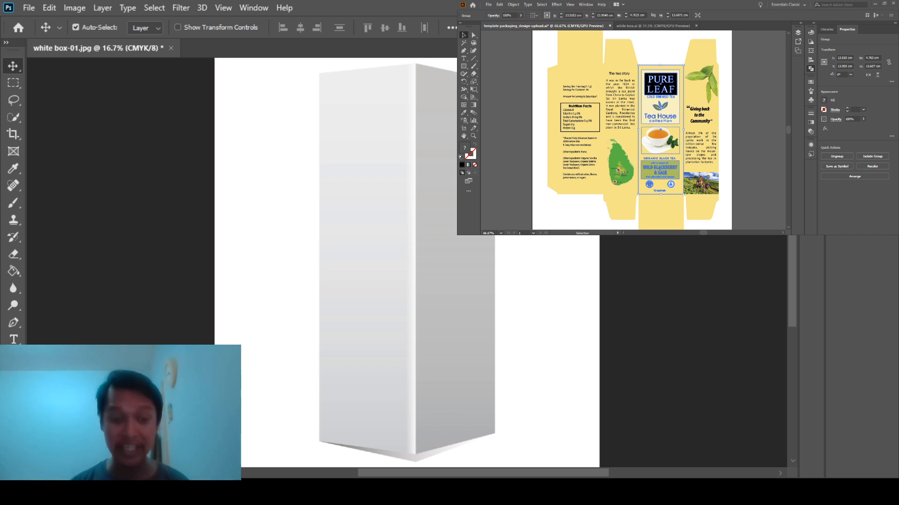
pyautogui.press('ctrl')
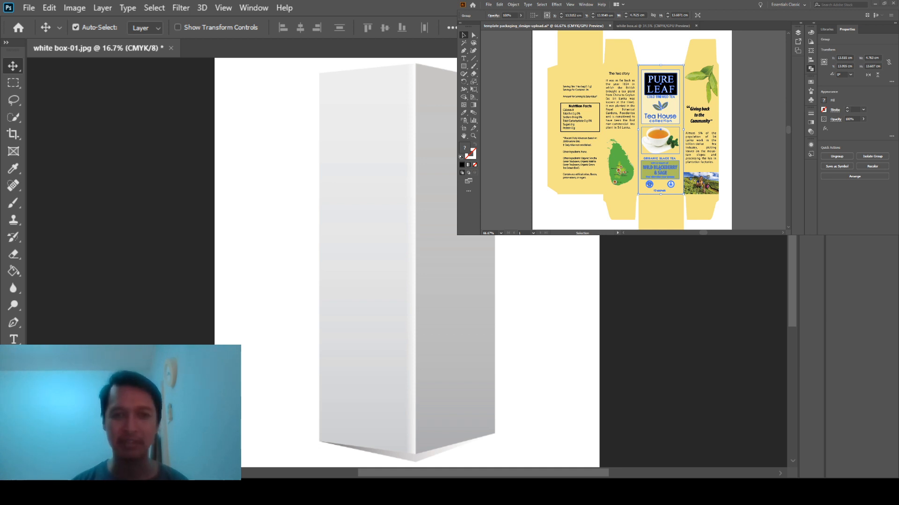
pyautogui.click(861, 159)
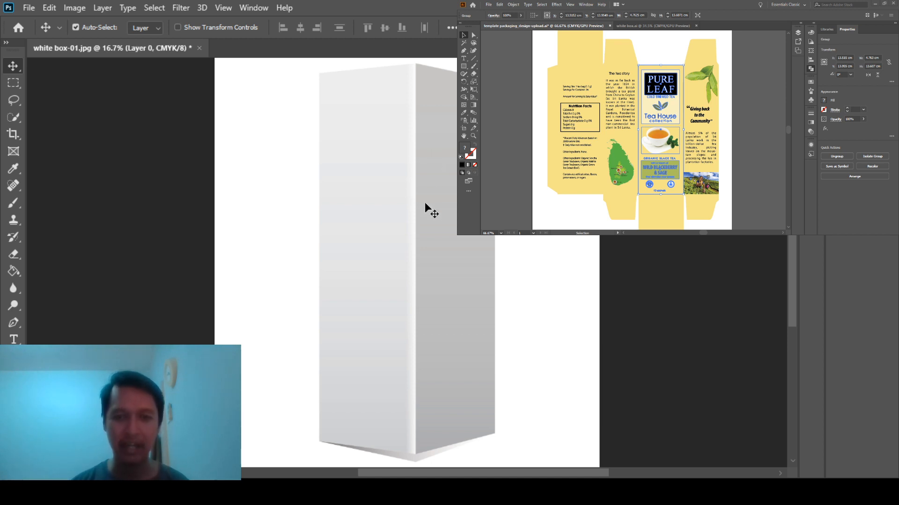
# - Paste the grouped front panel into the Photoshop box image as a smart object and place it over the upper part of the light front face
pyautogui.press('a')
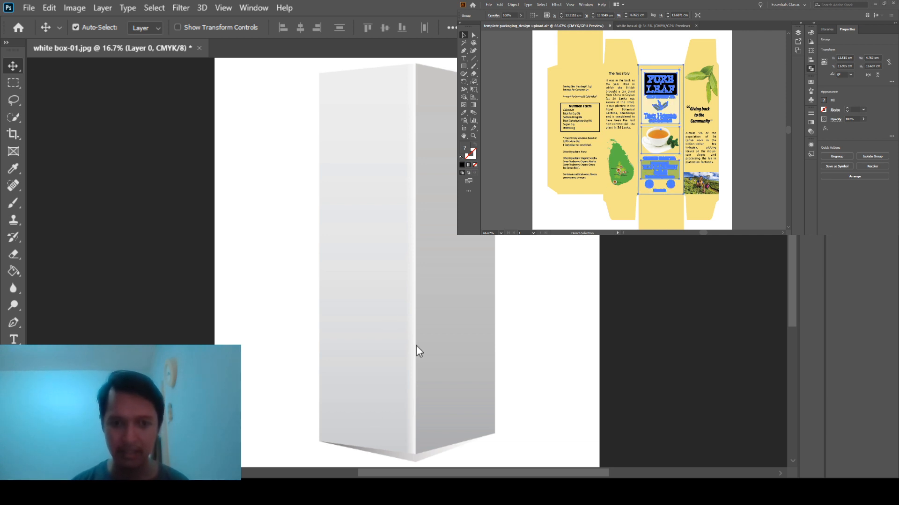
pyautogui.scroll(-2, 416, 346)
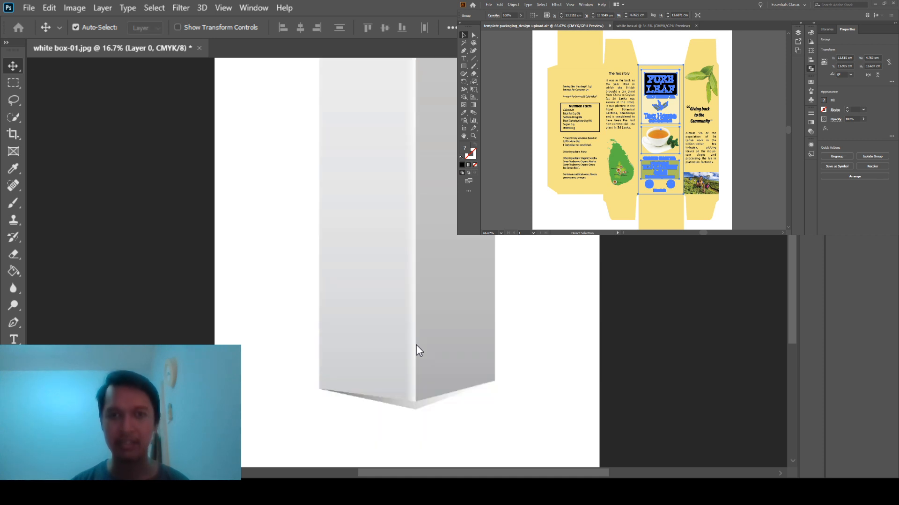
pyautogui.scroll(1, 436, 310)
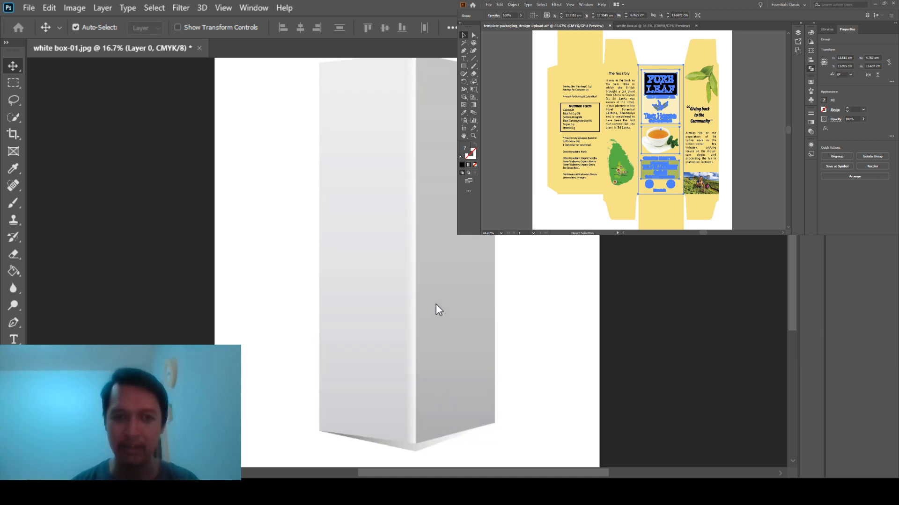
pyautogui.scroll(1, 436, 311)
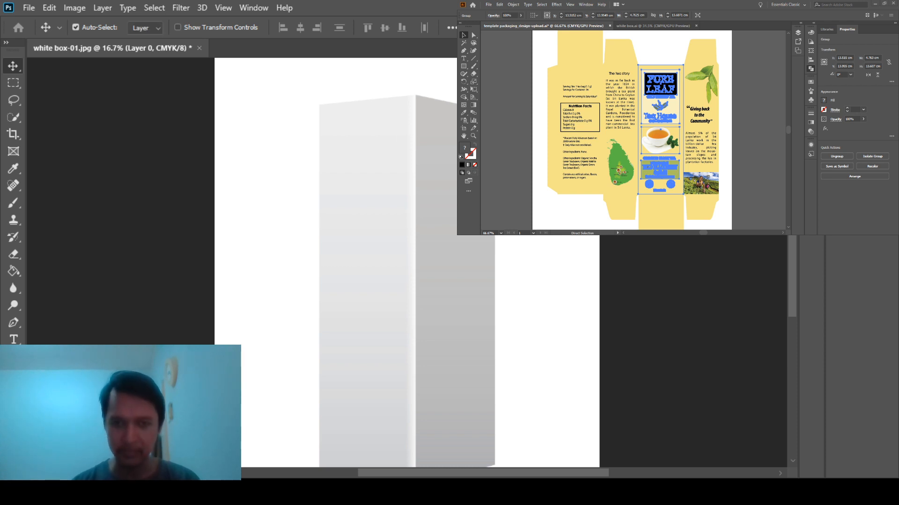
pyautogui.hotkey('ctrl', 'v')
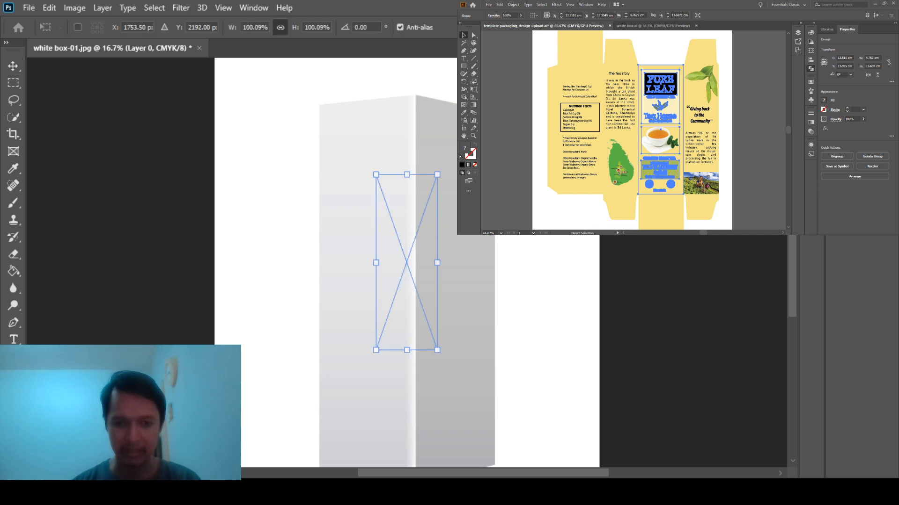
pyautogui.moveTo(431, 254); pyautogui.dragTo(393, 230)
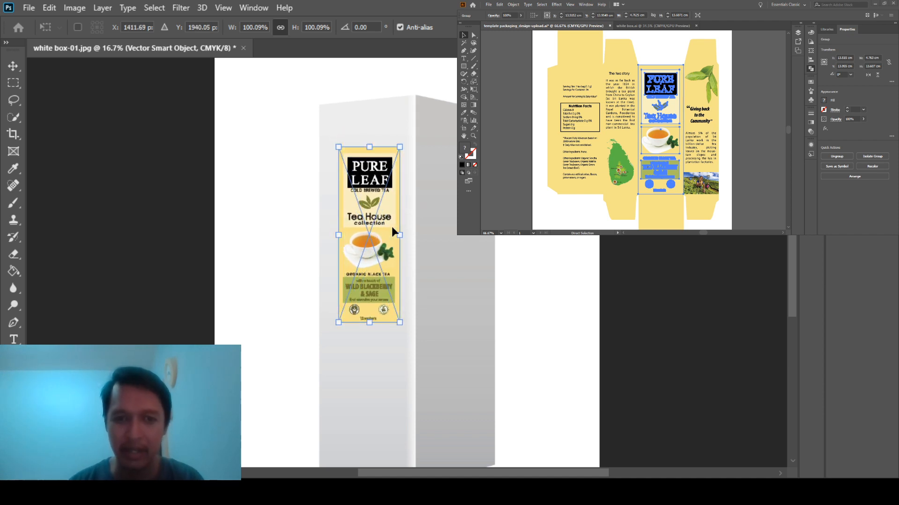
pyautogui.press('Return')
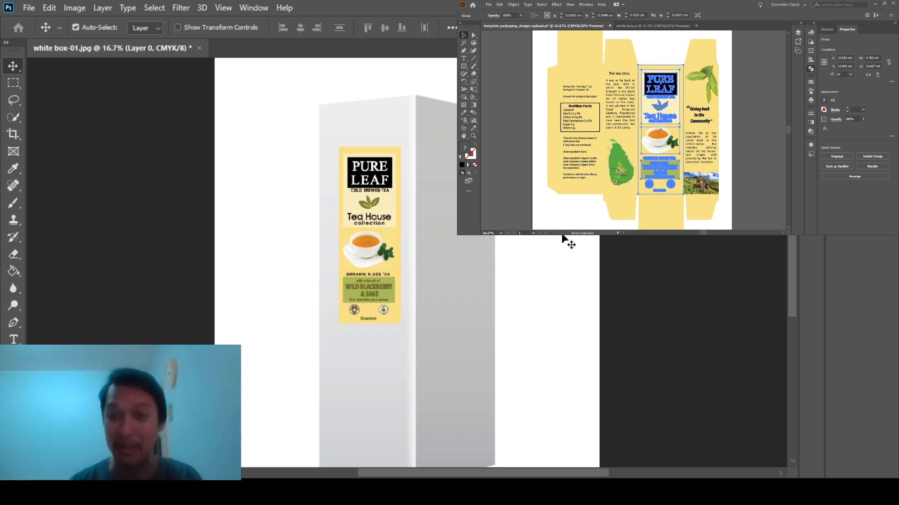
pyautogui.hotkey('ctrl', 'v')
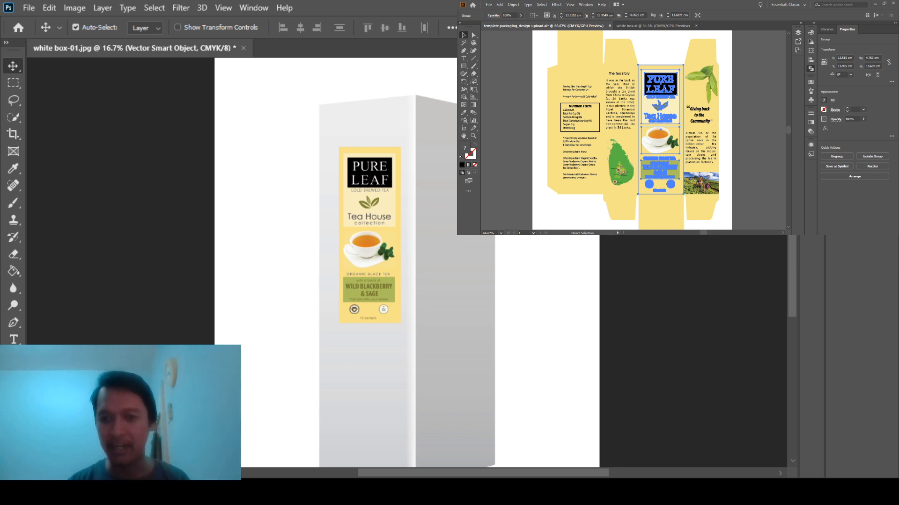
# - Rename the pasted front panel layer as "front"
pyautogui.doubleClick(704, 240)
pyautogui.write('front')
pyautogui.press('Return')
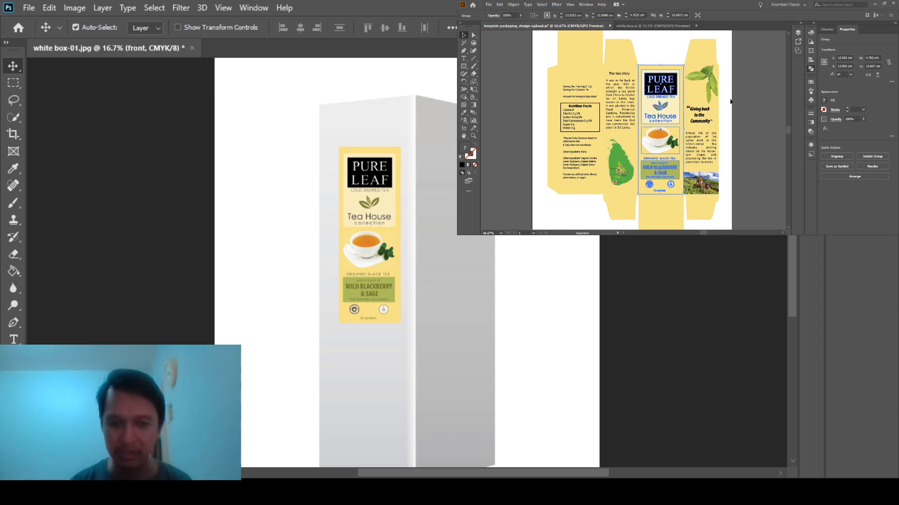
# - In Illustrator, select the "Giving back to the Community" side panel artwork with its background and group it
pyautogui.moveTo(730, 127); pyautogui.dragTo(686, 118)
pyautogui.click(686, 118)
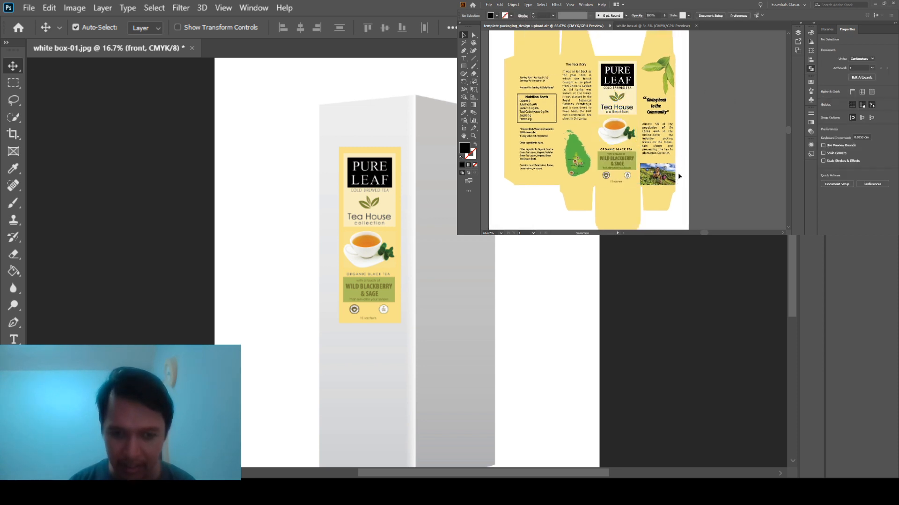
pyautogui.click(655, 79)
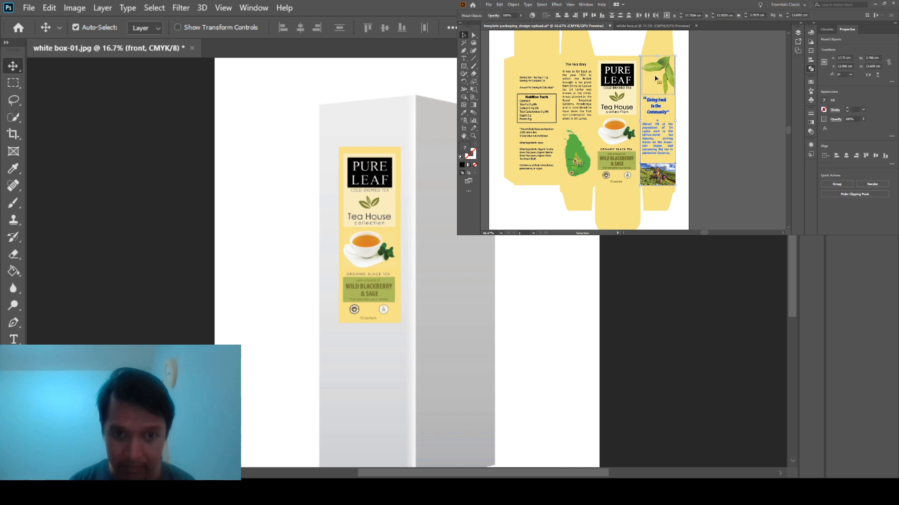
pyautogui.press('a')
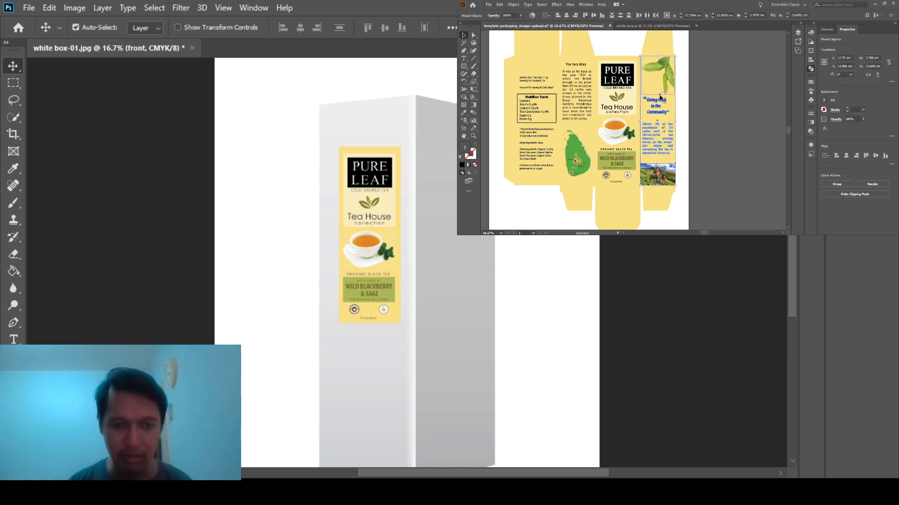
pyautogui.press('v')
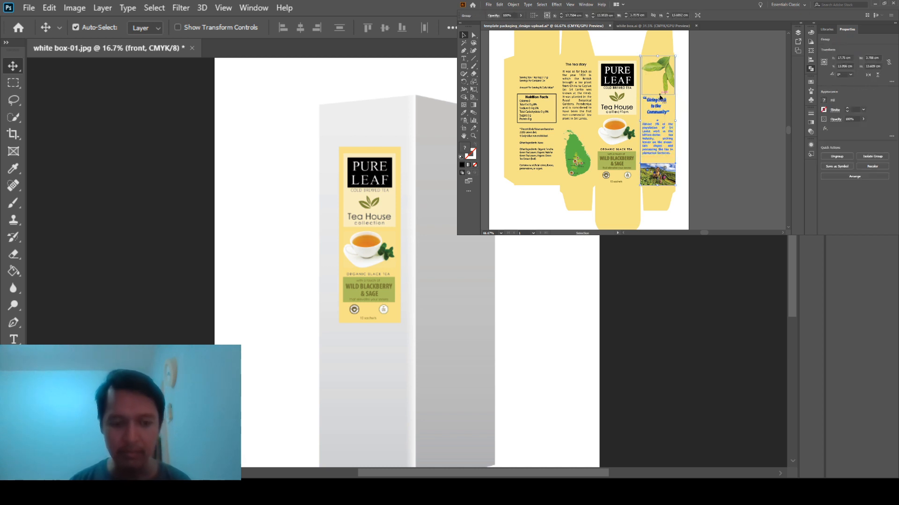
pyautogui.press('a')
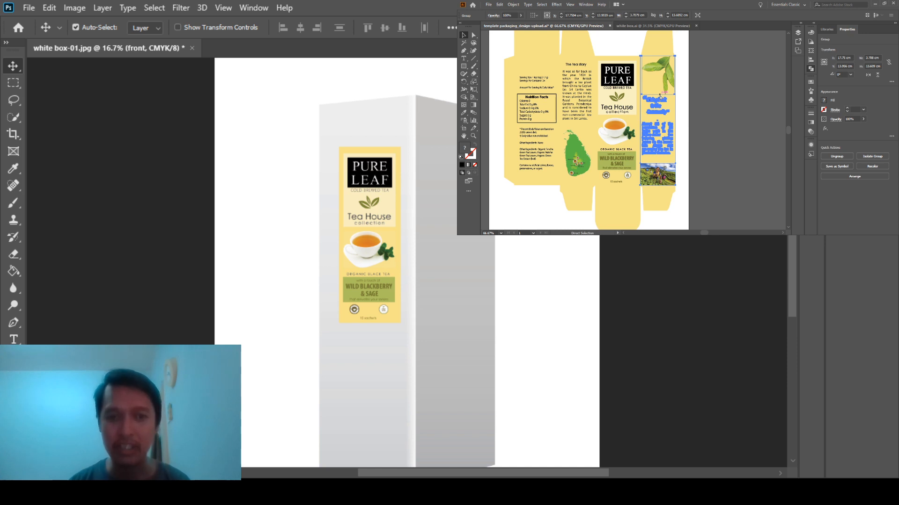
pyautogui.press('v')
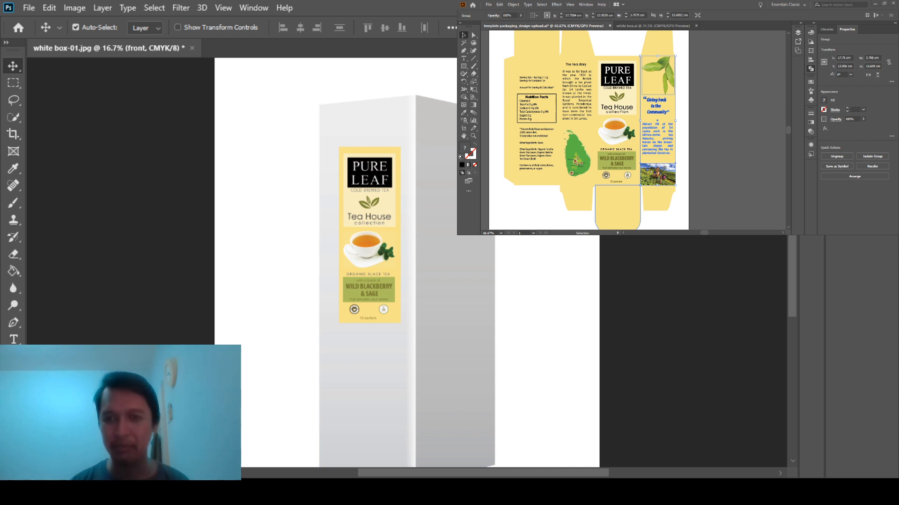
# - Paste the grouped side panel into the Photoshop box image as a smart object and place it over the grey side face
pyautogui.hotkey('ctrl', 'v')
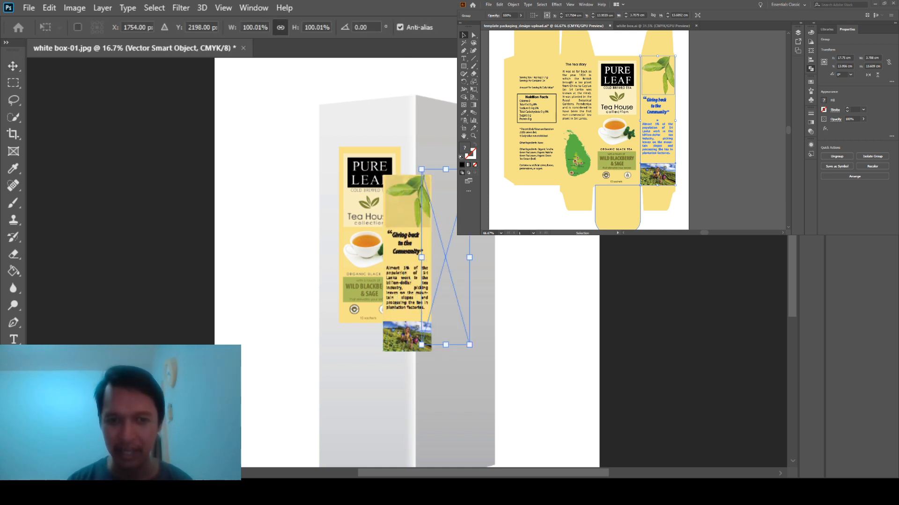
pyautogui.moveTo(427, 226); pyautogui.dragTo(484, 205)
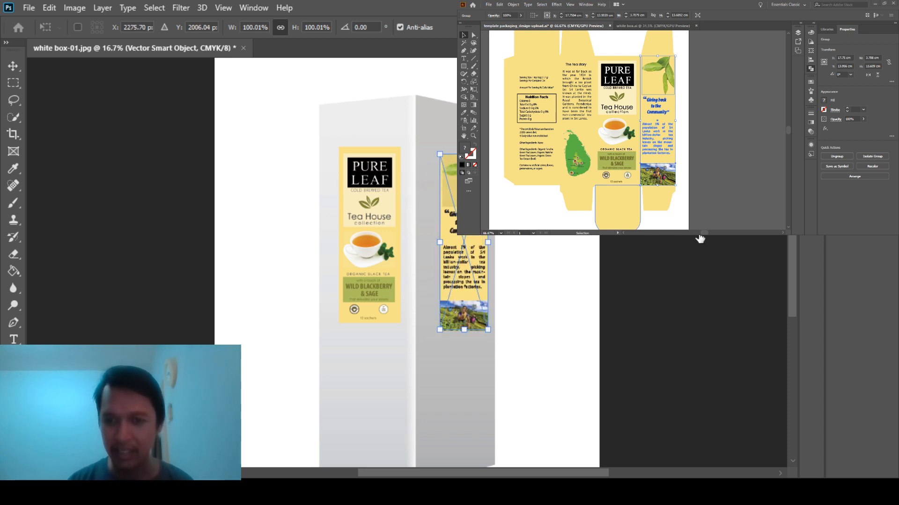
pyautogui.press('Return')
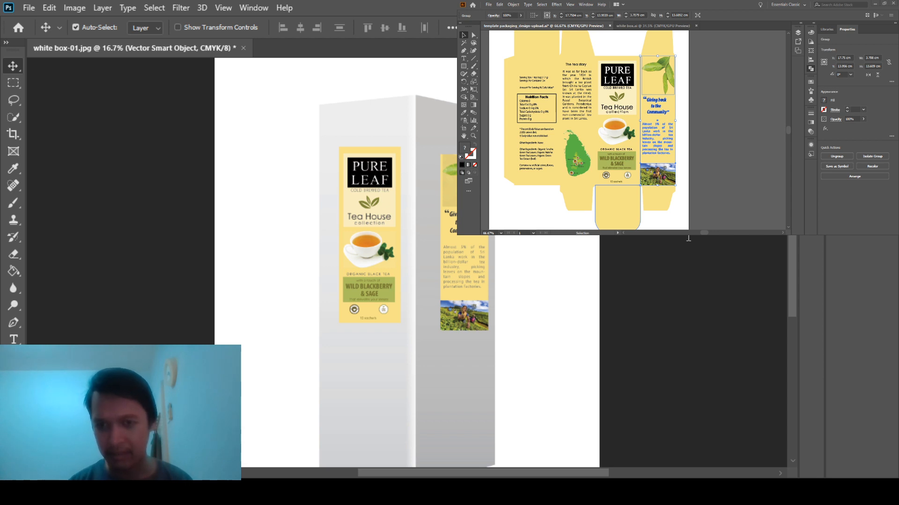
pyautogui.click(694, 263)
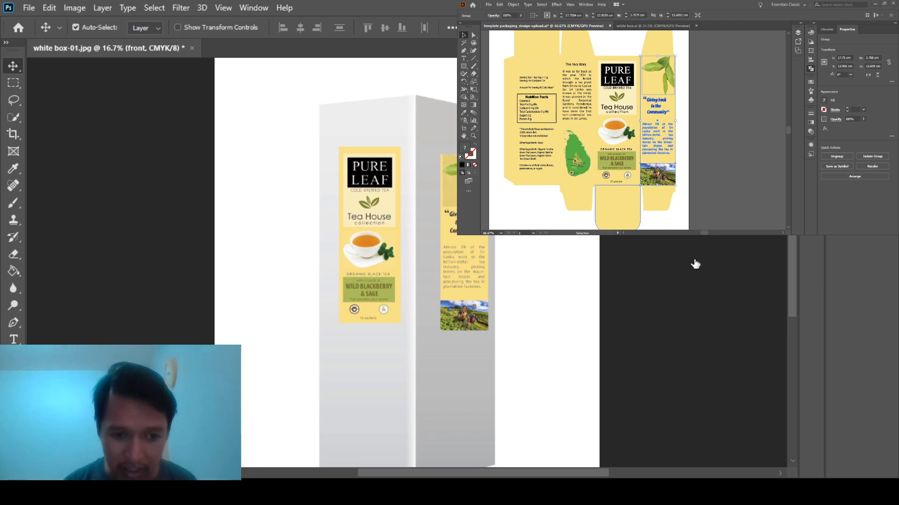
pyautogui.click(642, 219)
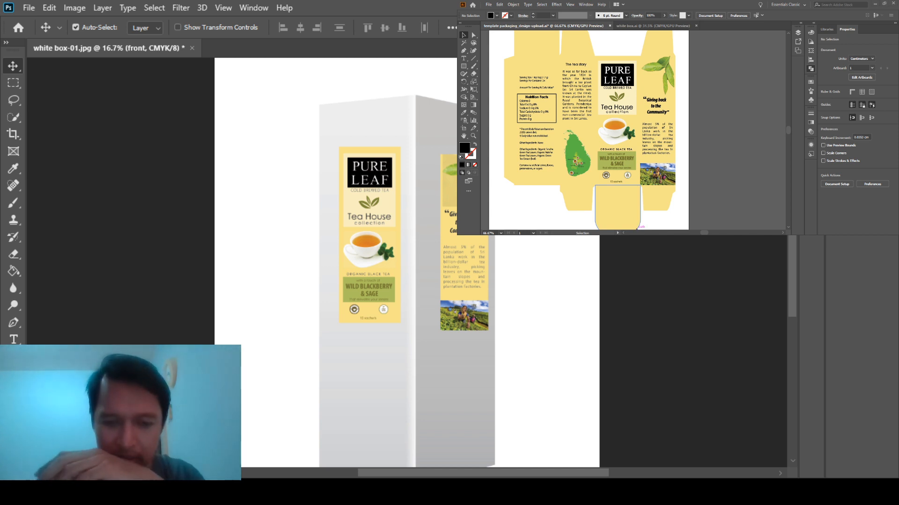
# - Move the "Giving back to the Community" panel slightly toward the box's vertical edge to centre it across the grey side face
pyautogui.hotkey('ctrl', '+')
pyautogui.hotkey('ctrl', '+')
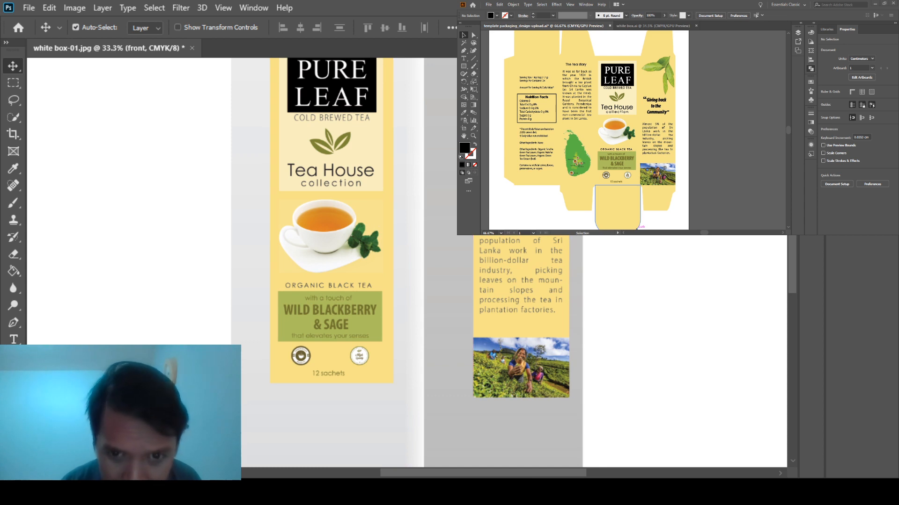
pyautogui.scroll(5, 524, 304)
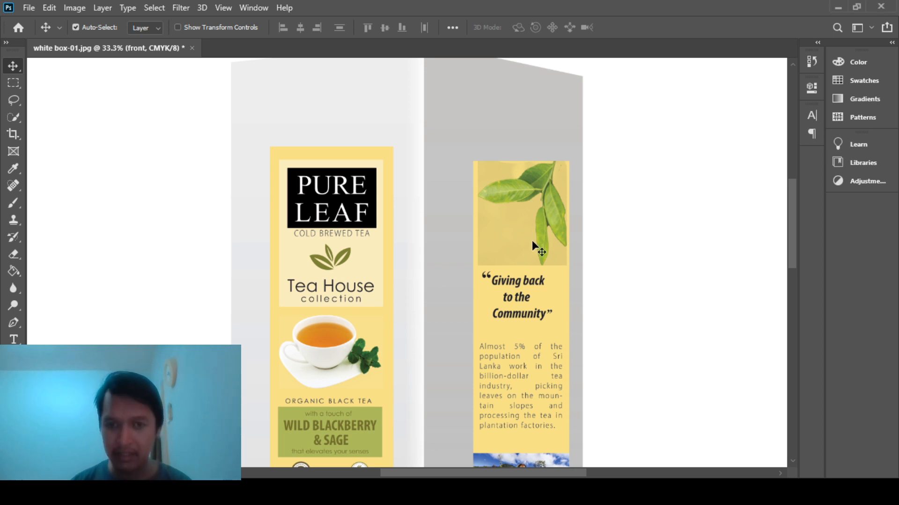
pyautogui.moveTo(533, 244); pyautogui.dragTo(517, 209)
pyautogui.moveTo(492, 240); pyautogui.dragTo(495, 265)
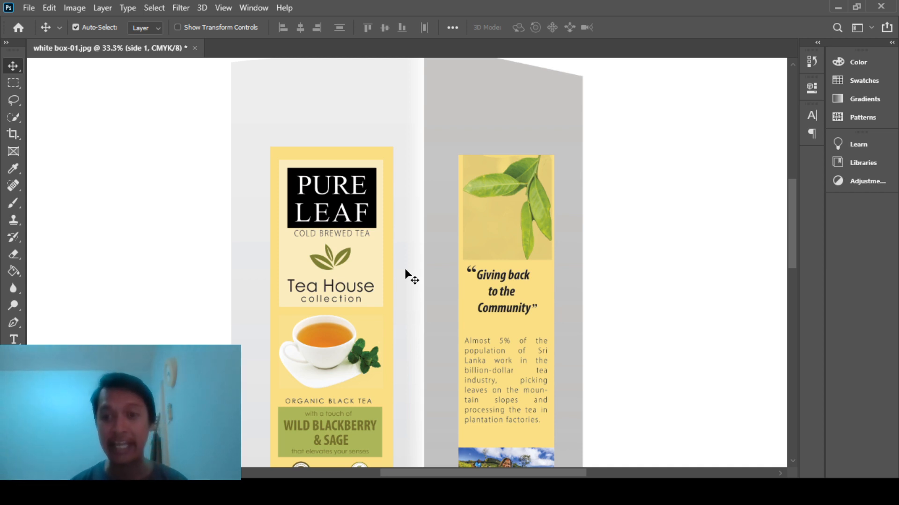
pyautogui.hotkey('ctrl', '-')
pyautogui.hotkey('ctrl', '-')
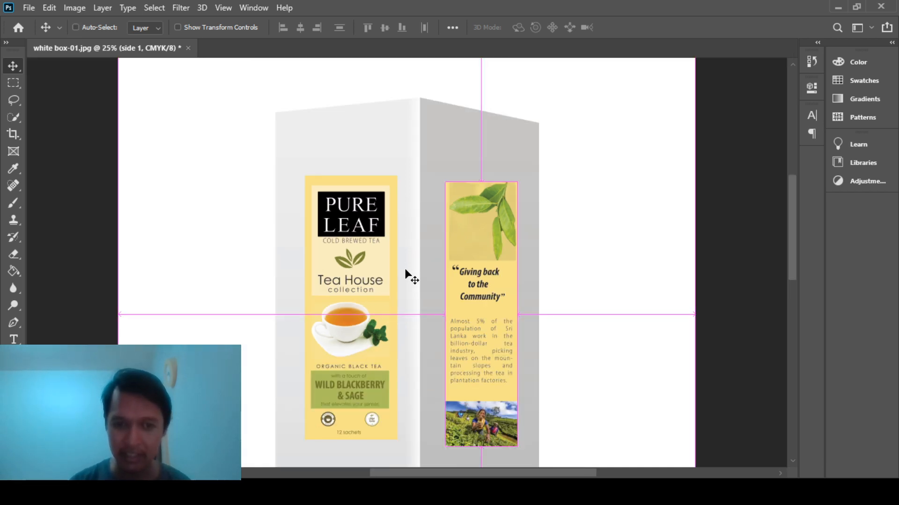
pyautogui.hotkey('ctrl', '+')
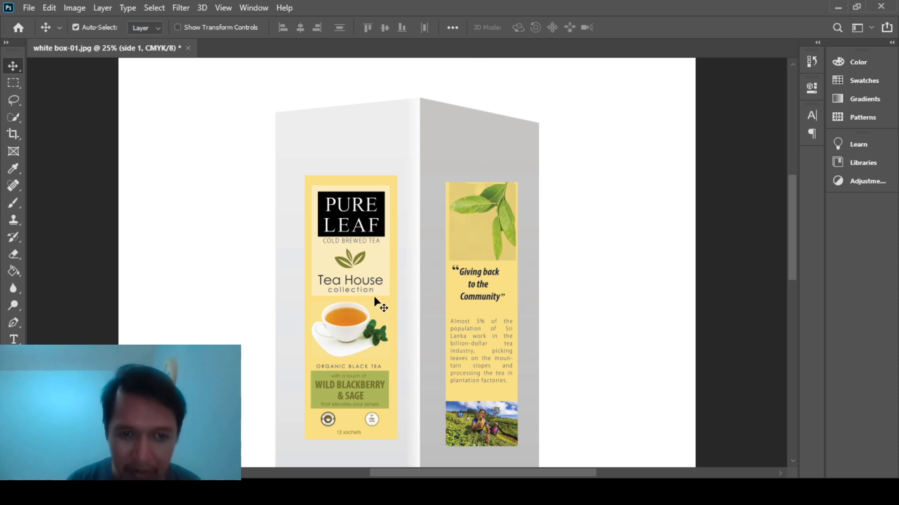
# - Move the Pure Leaf front panel up to the outer upper corner of the light front face
pyautogui.moveTo(376, 298); pyautogui.dragTo(346, 236)
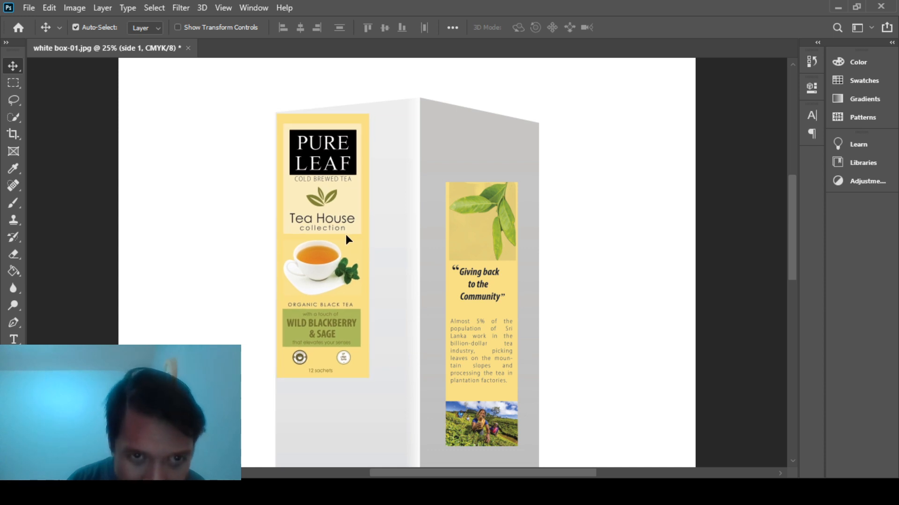
pyautogui.click(408, 297)
pyautogui.scroll(-5, 403, 299)
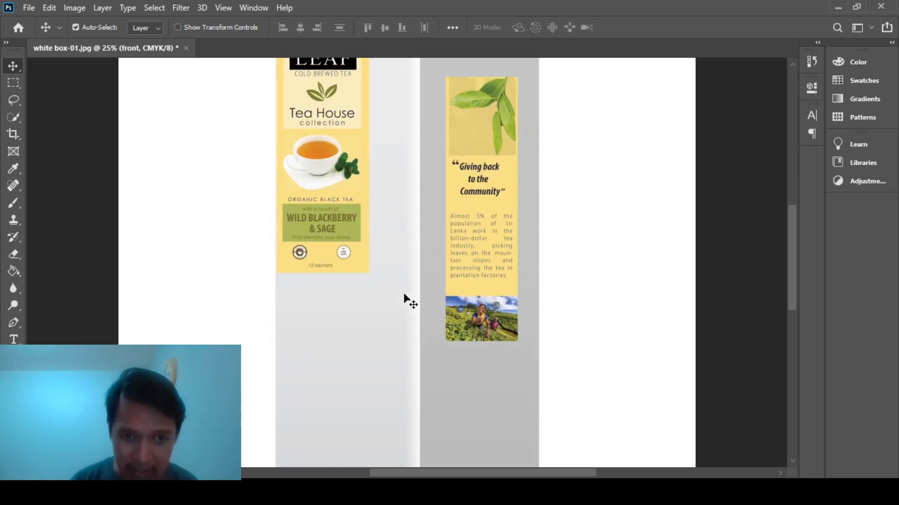
pyautogui.scroll(-1, 407, 299)
pyautogui.scroll(6, 407, 300)
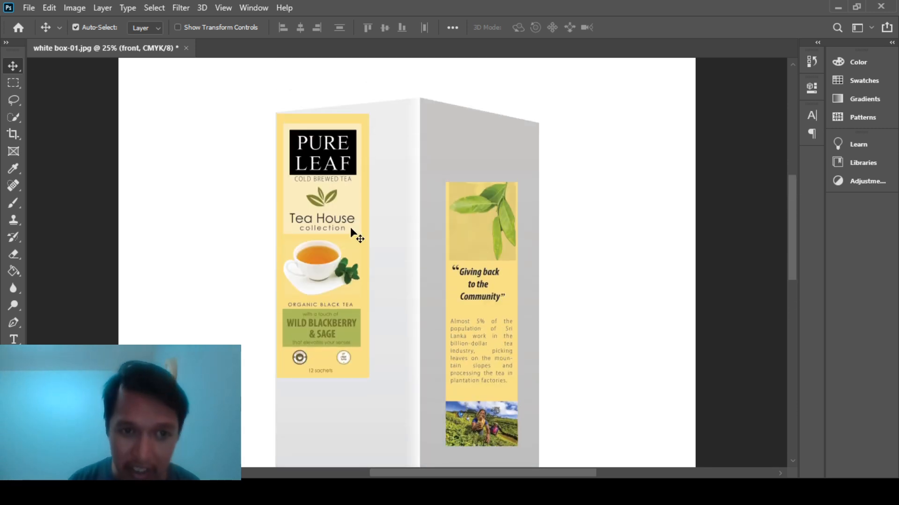
pyautogui.moveTo(350, 229); pyautogui.dragTo(373, 247)
pyautogui.moveTo(360, 221); pyautogui.dragTo(351, 216)
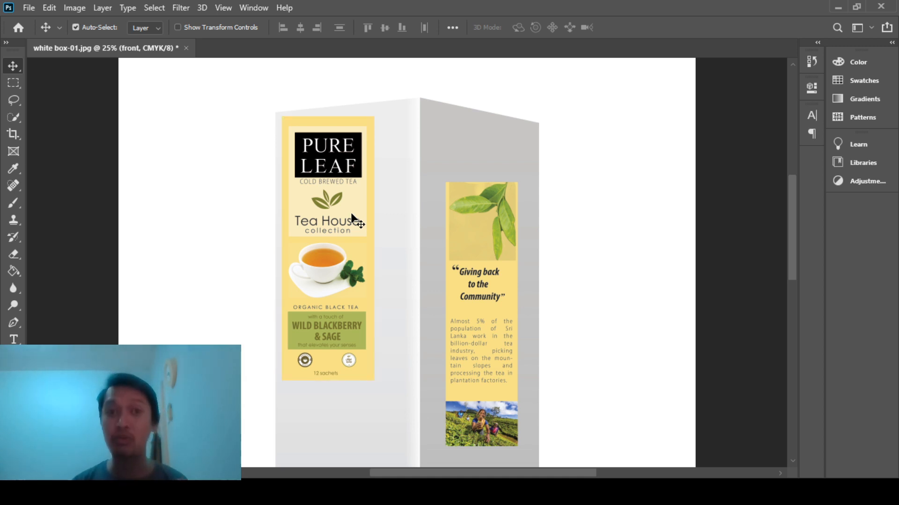
# - Show the rulers and place a vertical guide along the outer left edge of the box's front face
pyautogui.press('ctrl')
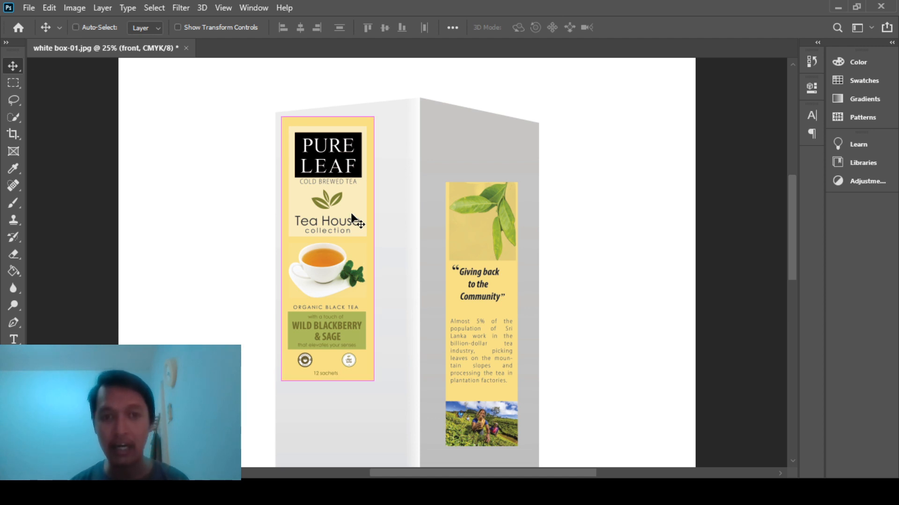
pyautogui.hotkey('ctrl', 'r')
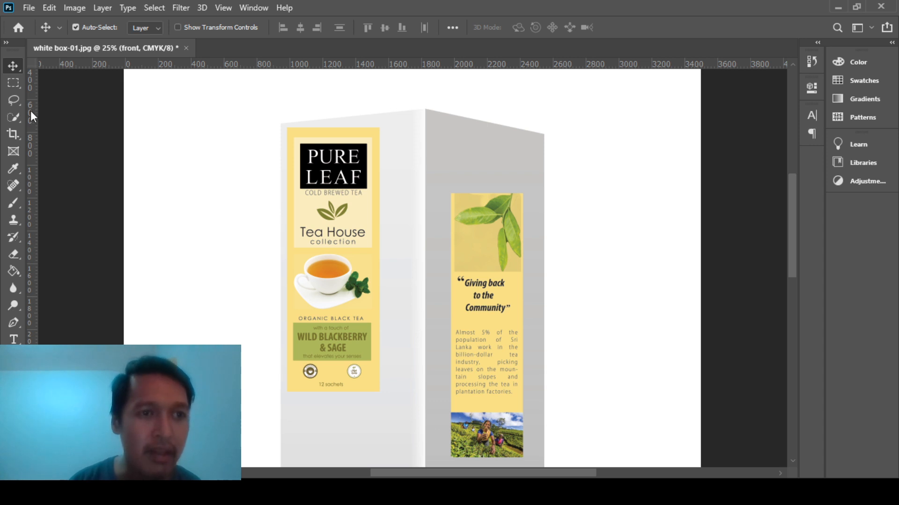
pyautogui.moveTo(30, 112); pyautogui.dragTo(281, 140)
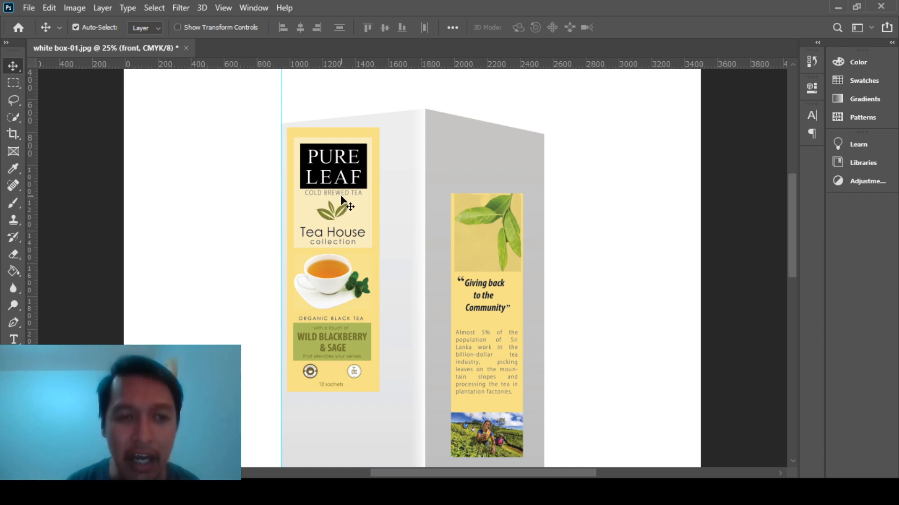
# - Align the front panel's left edge to the vertical guide and nudge its upper corner to the top corner of the front face
pyautogui.moveTo(341, 195); pyautogui.dragTo(336, 192)
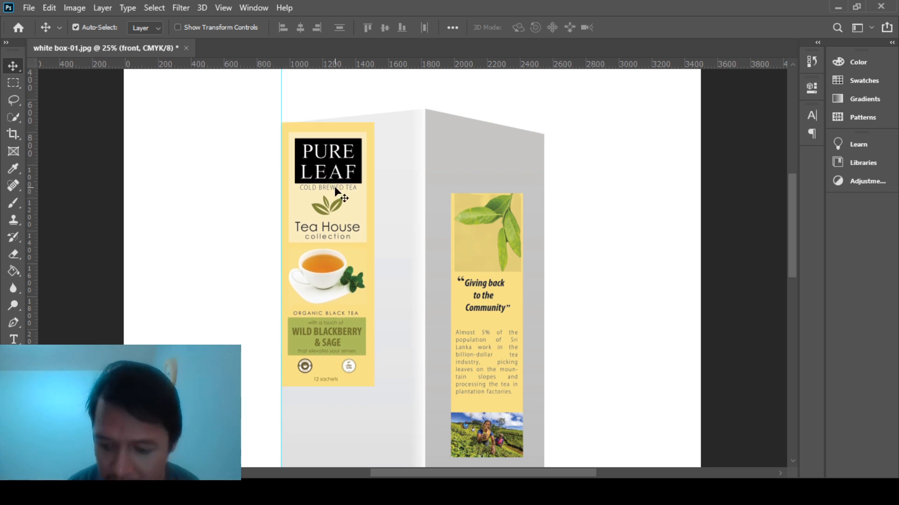
pyautogui.press('Down')
pyautogui.press('Down')
pyautogui.press('Down')
pyautogui.press('Down')
pyautogui.press('Down')
pyautogui.press('Down')
pyautogui.press('Down')
pyautogui.press('Down')
pyautogui.press('Down')
pyautogui.press('Down')
pyautogui.press('Down')
pyautogui.press('Down')
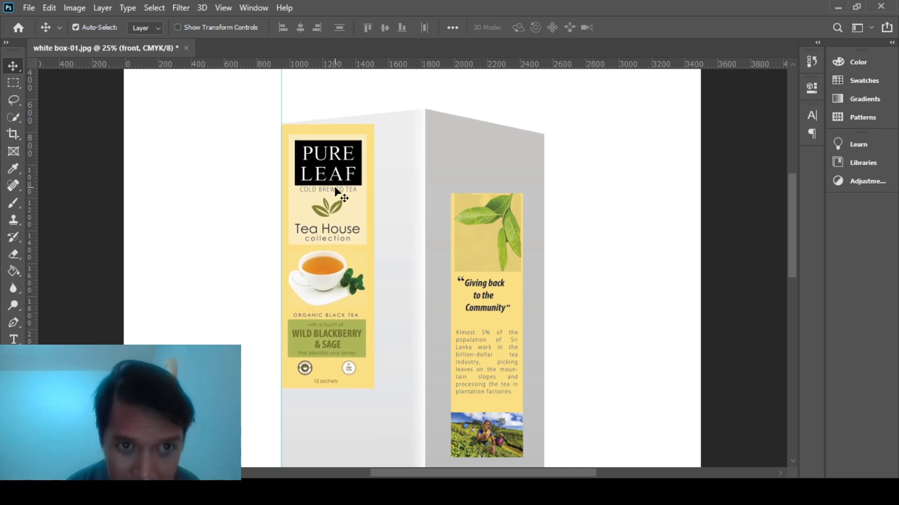
pyautogui.press('Up')
pyautogui.press('Up')
pyautogui.press('Up')
pyautogui.press('Up')
pyautogui.press('Up')
pyautogui.press('Up')
pyautogui.press('Up')
pyautogui.press('Up')
pyautogui.press('Up')
pyautogui.press('Up')
pyautogui.press('Up')
pyautogui.press('Up')
pyautogui.press('Up')
pyautogui.press('Up')
pyautogui.press('Up')
pyautogui.press('Up')
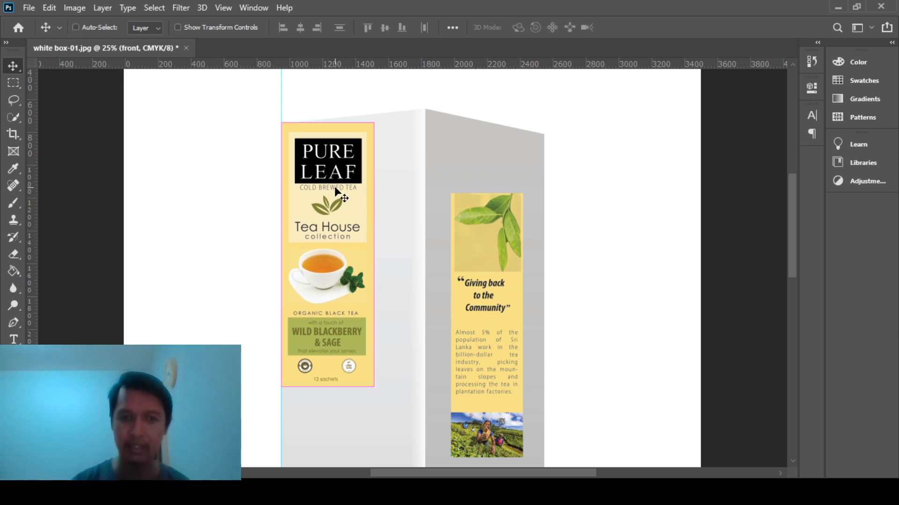
# - Scale the front panel proportionally to about 210% from its upper-left corner so its lower edge meets the front face's lower outer corner
pyautogui.hotkey('ctrl', '-')
pyautogui.press('ctrl')
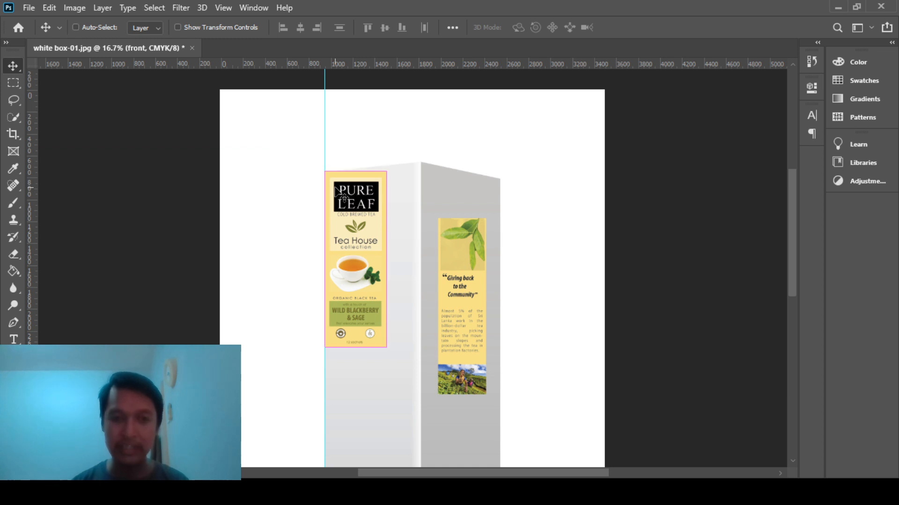
pyautogui.hotkey('ctrl', 't')
pyautogui.scroll(-2, 368, 265)
pyautogui.scroll(-5, 368, 263)
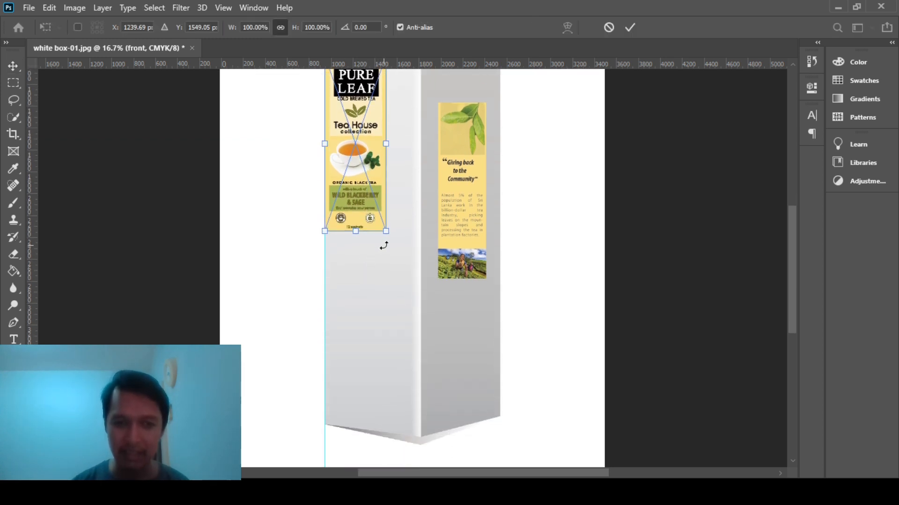
pyautogui.moveTo(385, 235); pyautogui.dragTo(458, 428)
pyautogui.scroll(3, 487, 358)
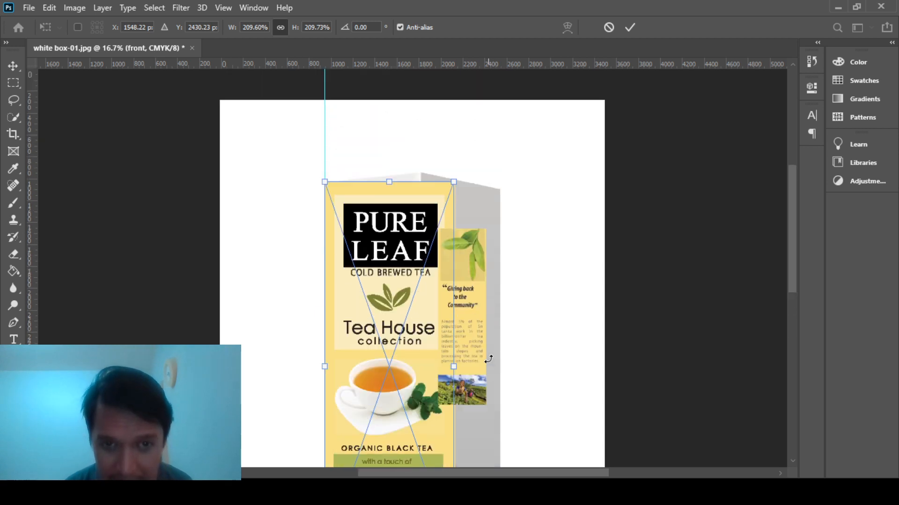
pyautogui.scroll(-1, 488, 358)
pyautogui.scroll(-4, 488, 358)
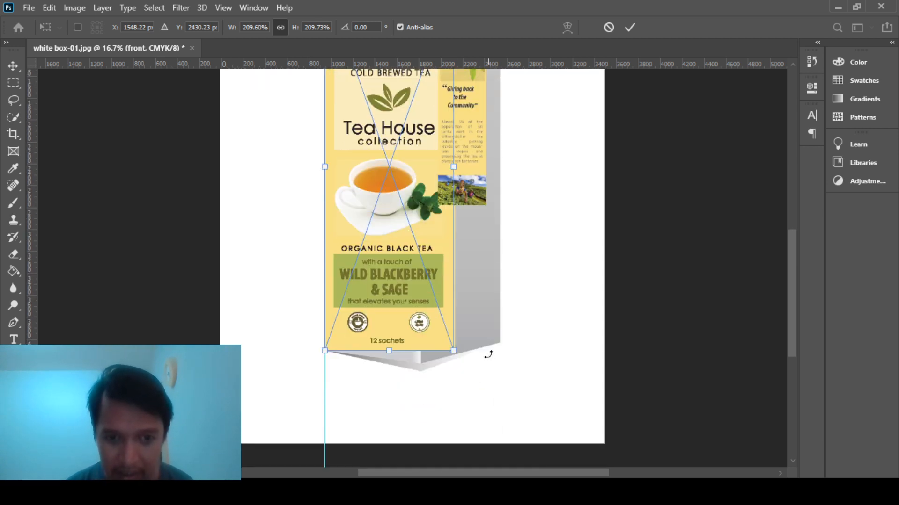
pyautogui.moveTo(456, 352); pyautogui.dragTo(456, 353)
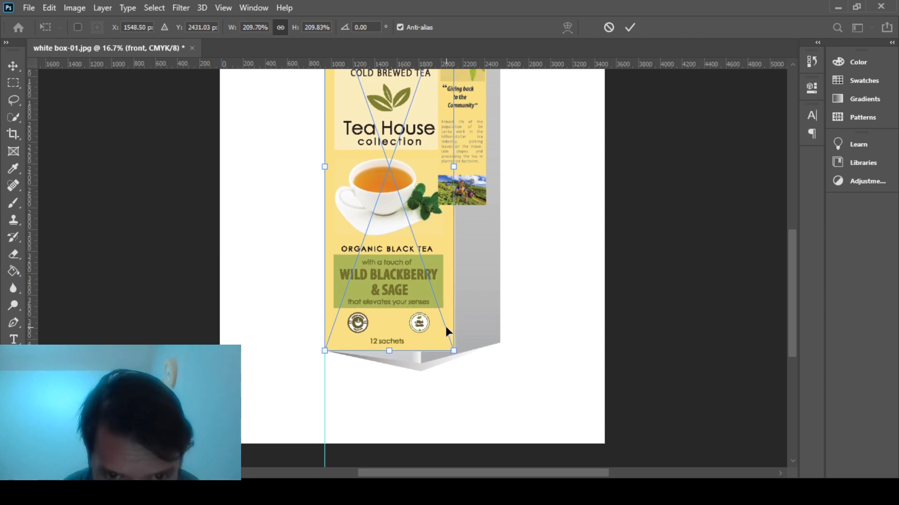
pyautogui.press('Return')
pyautogui.scroll(3, 445, 326)
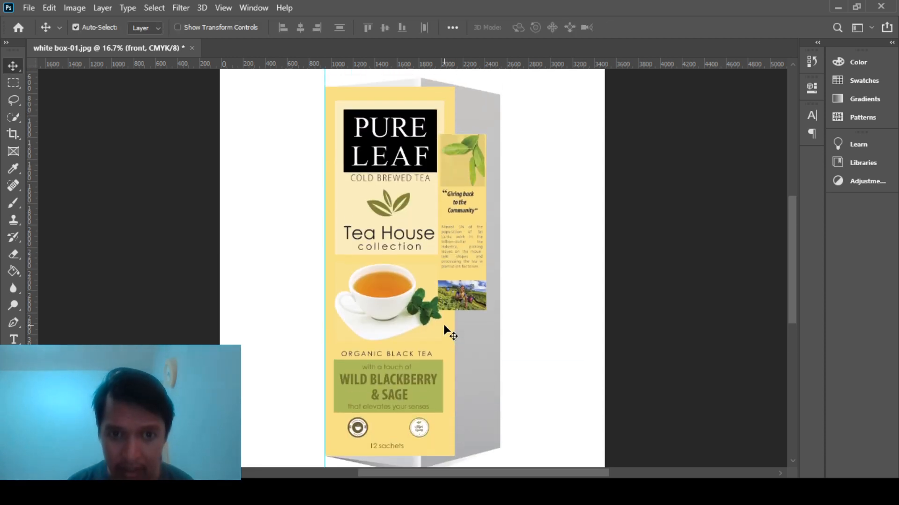
pyautogui.scroll(2, 447, 331)
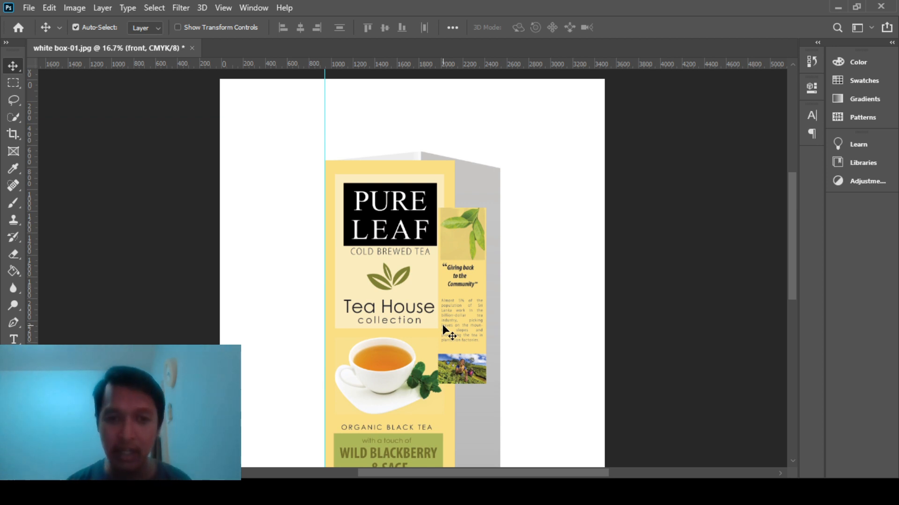
pyautogui.scroll(-4, 444, 328)
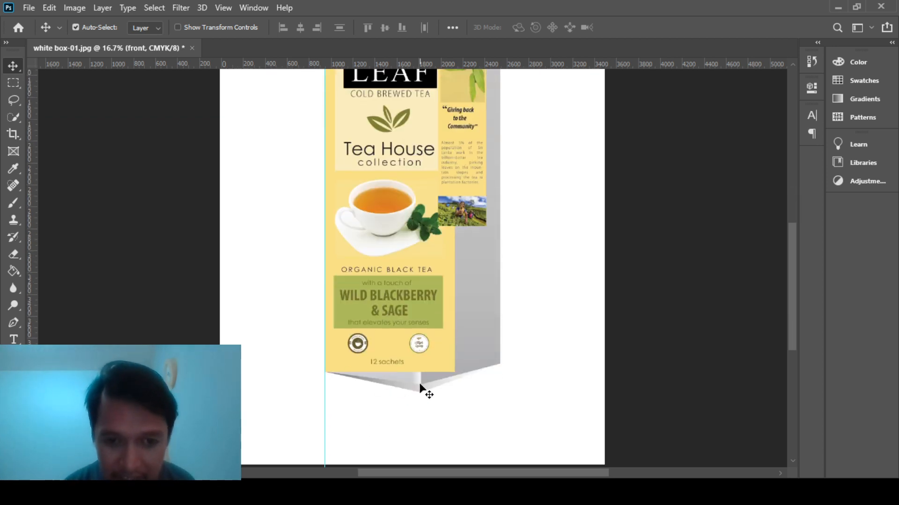
pyautogui.scroll(3, 427, 368)
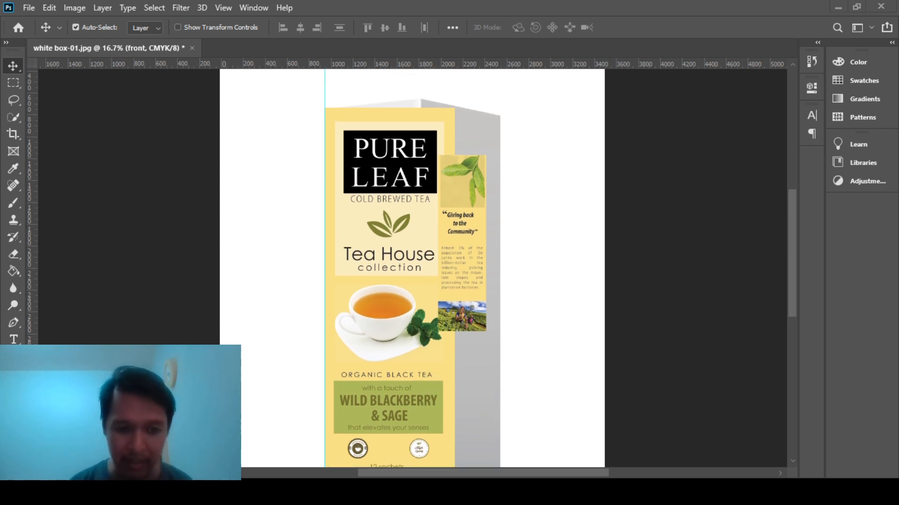
# - Hide the side panel artwork layer so only the front panel remains over the box
pyautogui.scroll(-3, 341, 218)
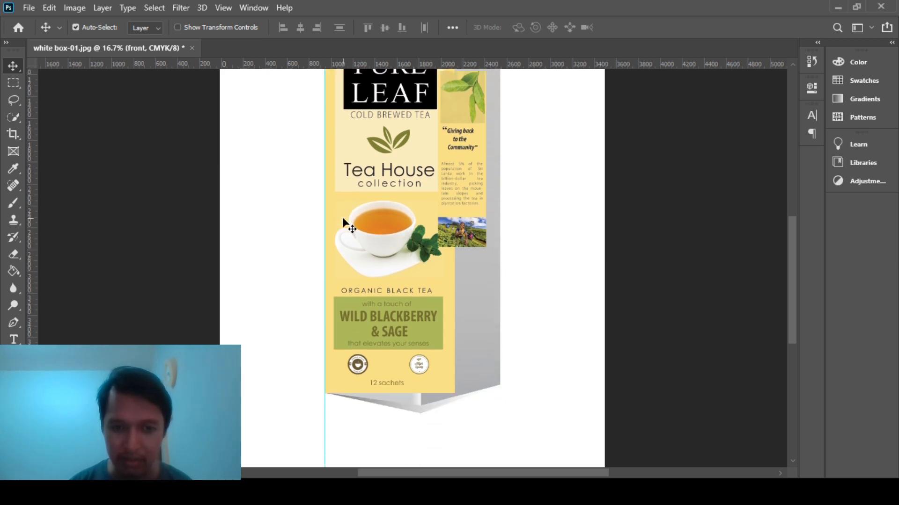
pyautogui.scroll(3, 344, 223)
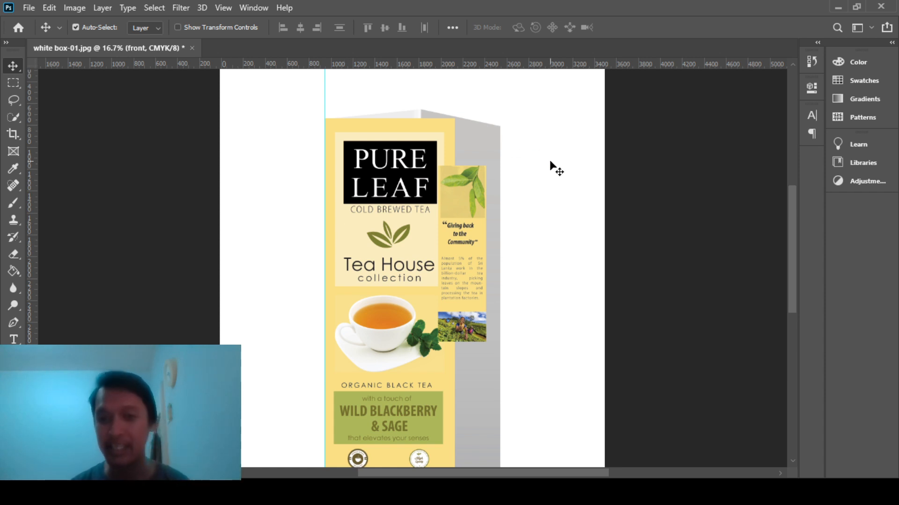
pyautogui.click(641, 244)
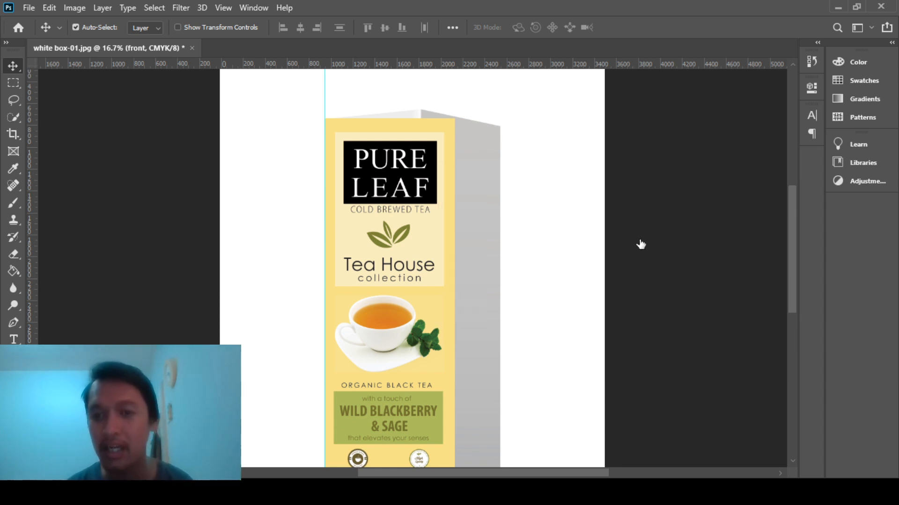
pyautogui.click(641, 244)
pyautogui.click(641, 244)
pyautogui.click(641, 245)
pyautogui.click(643, 242)
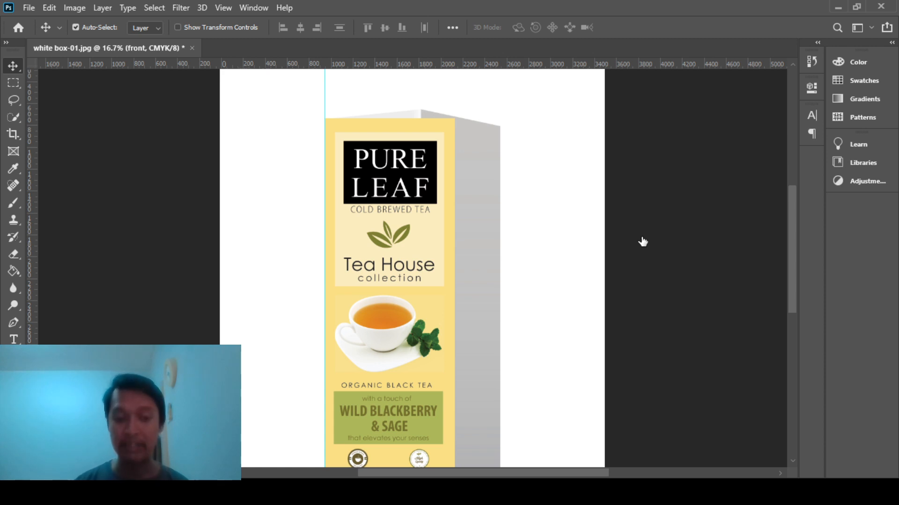
pyautogui.hotkey('ctrl', 't')
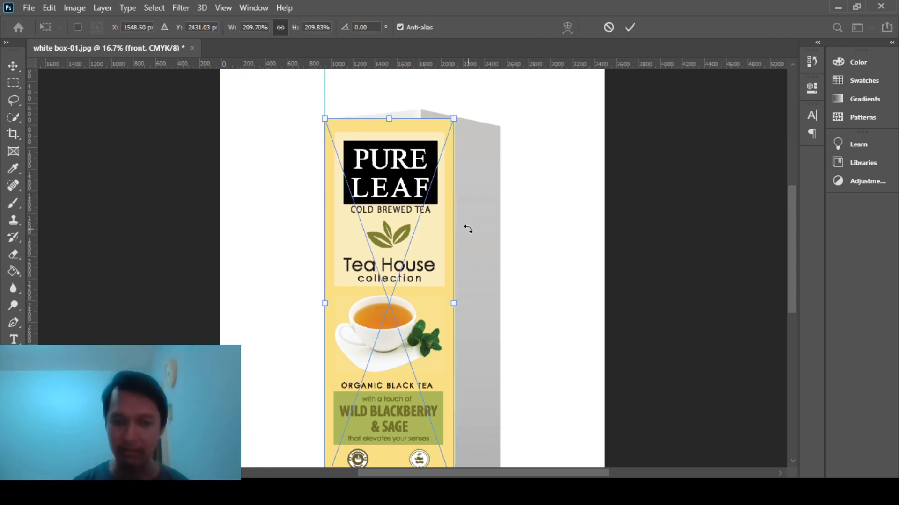
pyautogui.scroll(-3, 467, 229)
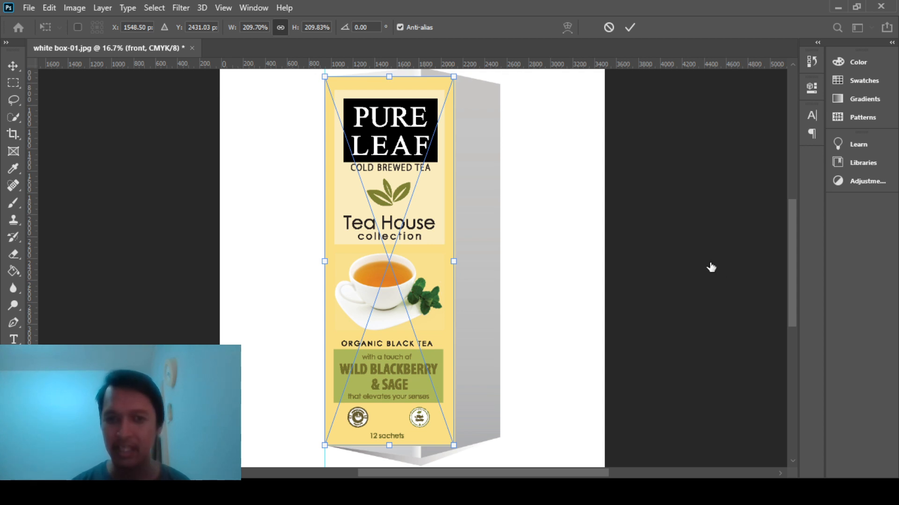
pyautogui.press('Return')
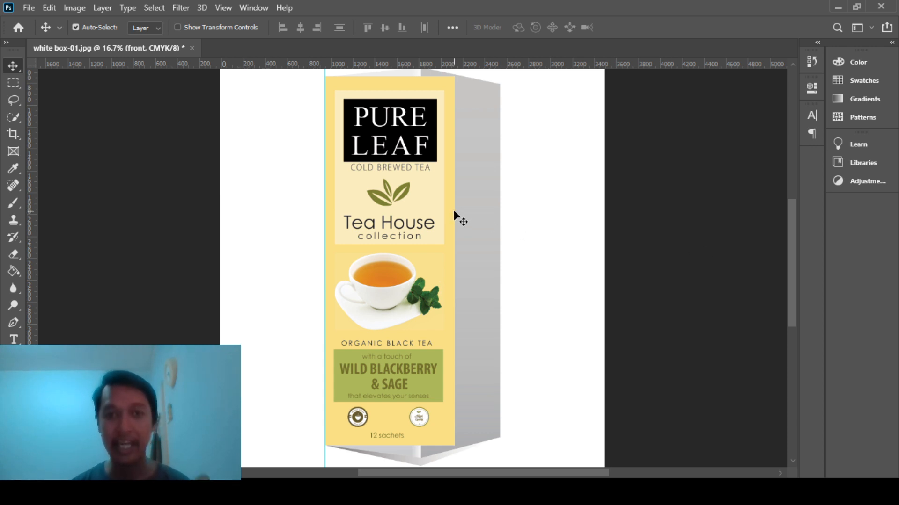
# - Distort the front panel by pulling its two inner corners onto the upper and lower ends of the box's central vertical edge
pyautogui.press('ctrl')
pyautogui.hotkey('ctrl', 't')
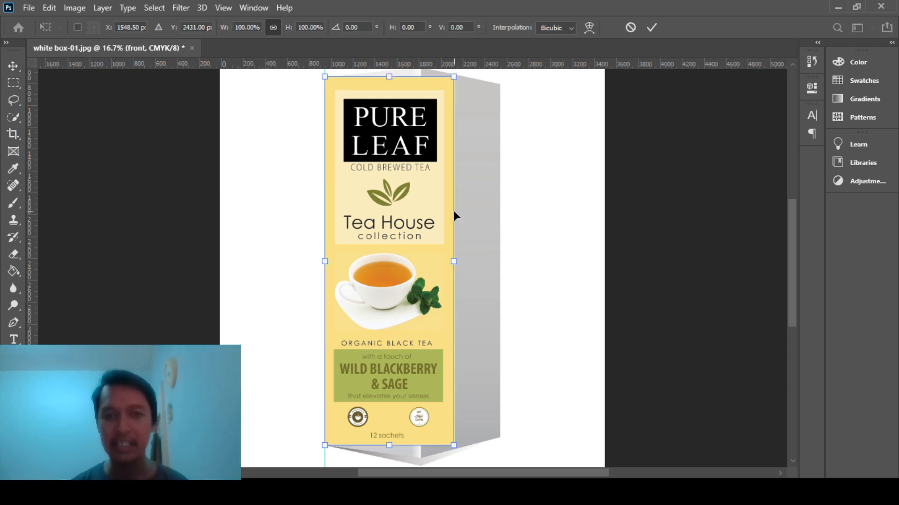
pyautogui.scroll(2, 453, 210)
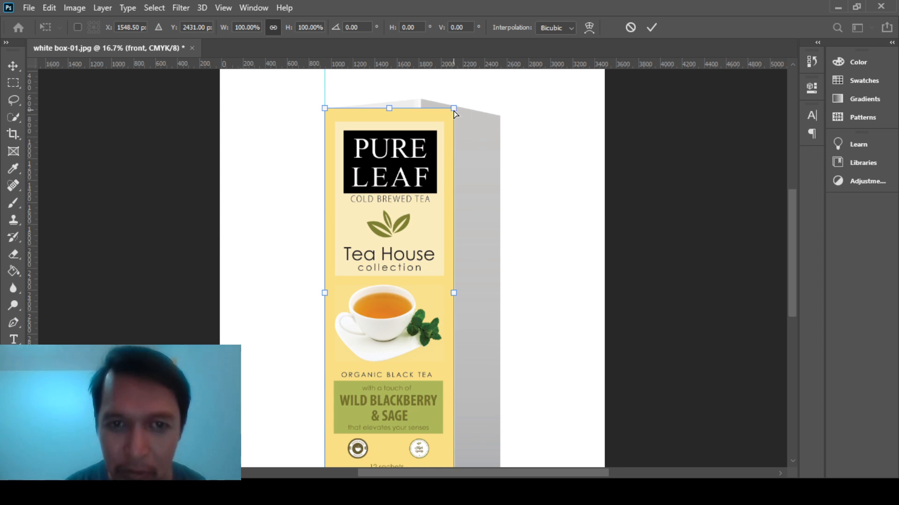
pyautogui.moveTo(454, 111); pyautogui.dragTo(424, 104)
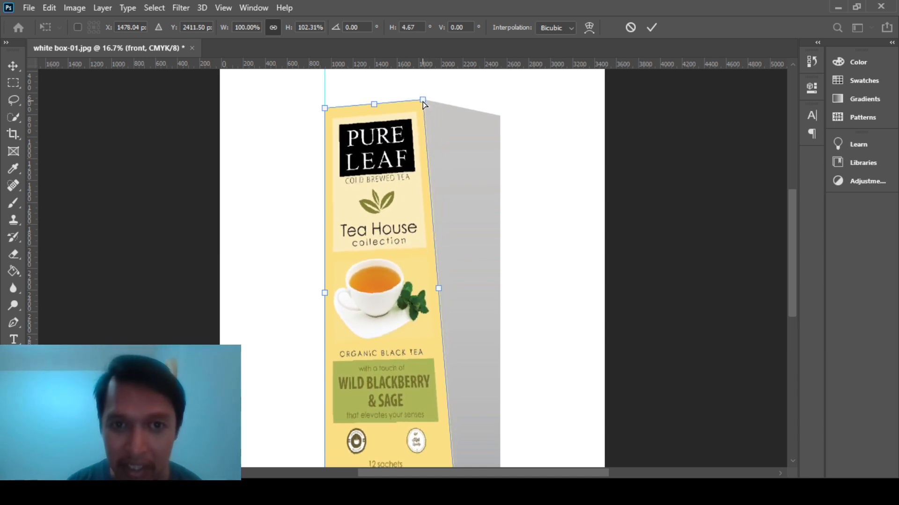
pyautogui.scroll(-2, 435, 211)
pyautogui.scroll(-2, 434, 211)
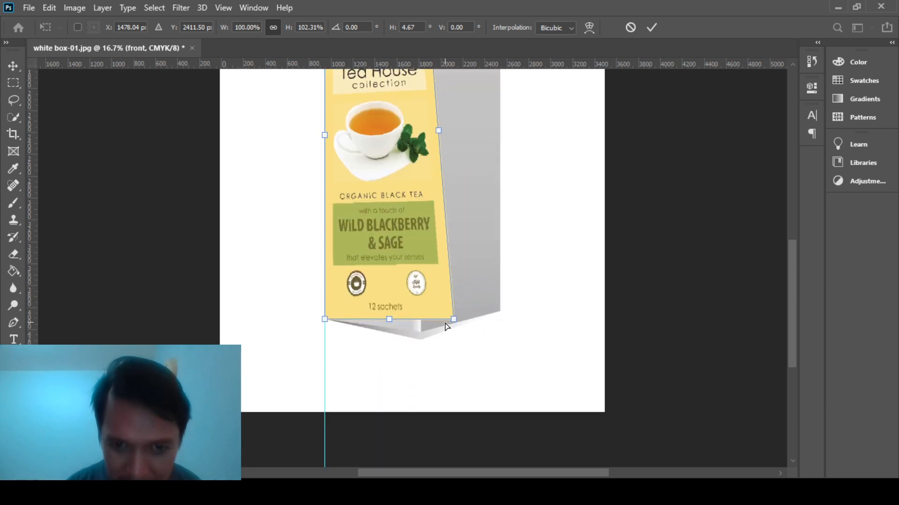
pyautogui.moveTo(453, 320); pyautogui.dragTo(422, 332)
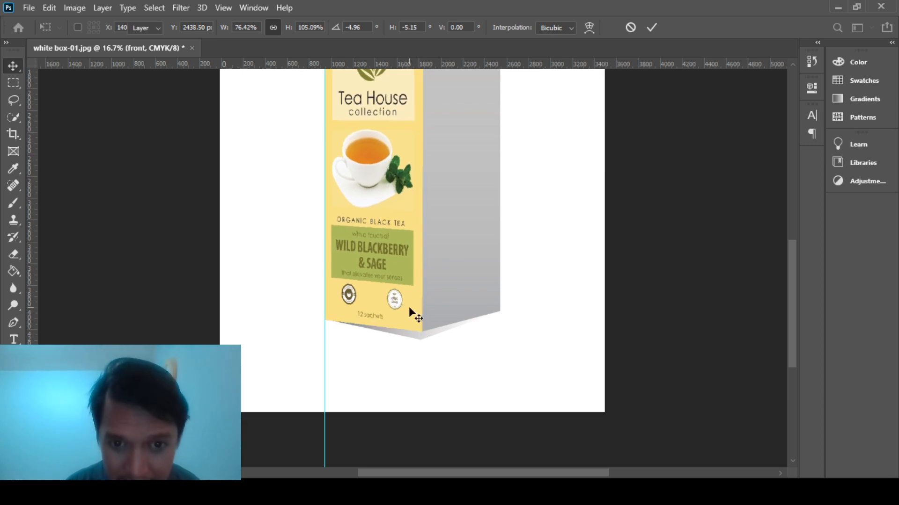
pyautogui.press('Return')
# - Lower the front panel's opacity and shift its upper inner corner slightly to match the top of the box's central edge
pyautogui.scroll(5, 409, 310)
pyautogui.scroll(-5, 411, 312)
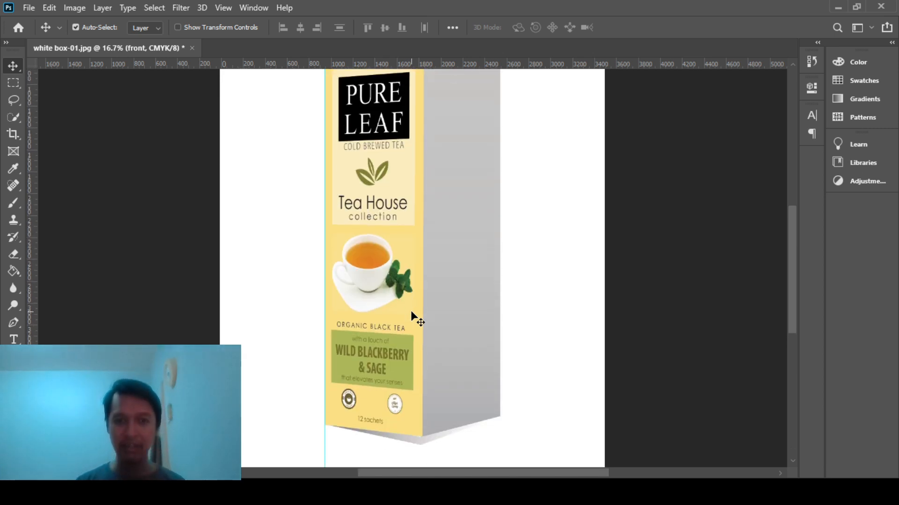
pyautogui.scroll(4, 412, 313)
pyautogui.scroll(-3, 412, 314)
pyautogui.scroll(3, 412, 314)
pyautogui.scroll(-2, 412, 319)
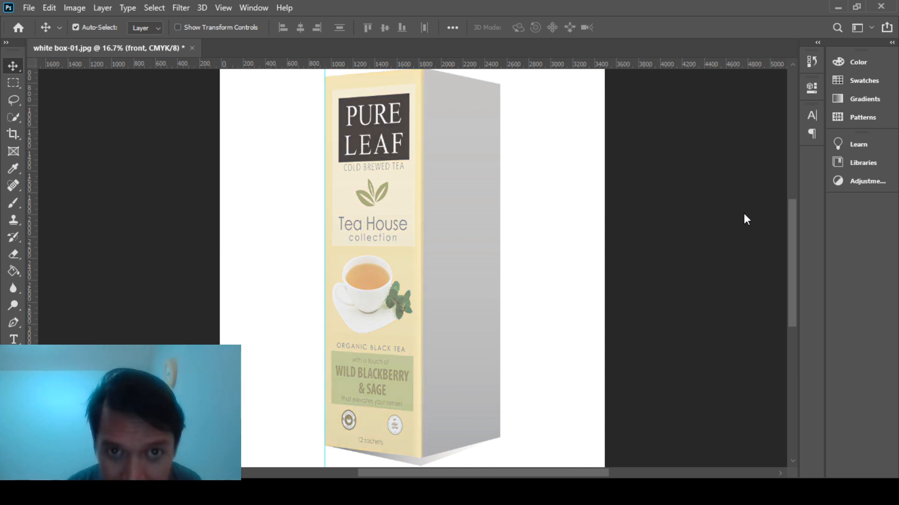
pyautogui.scroll(2, 402, 206)
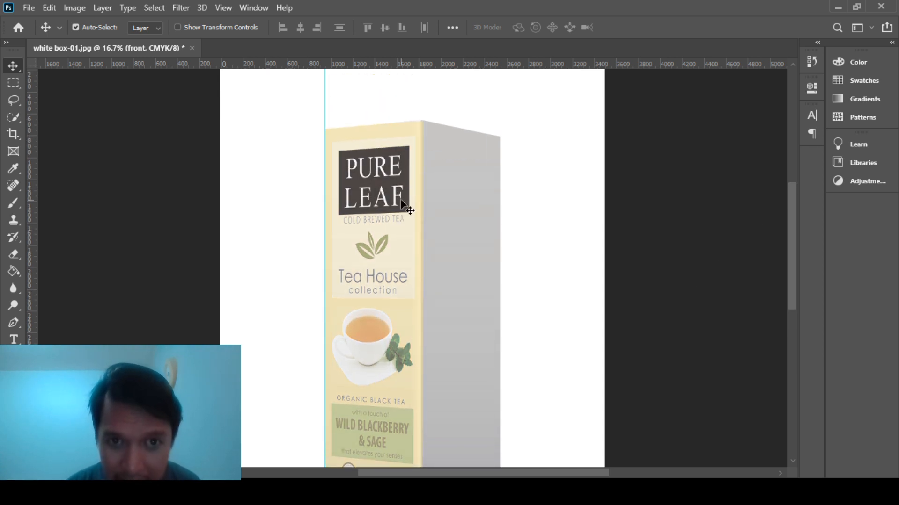
pyautogui.hotkey('ctrl', 't')
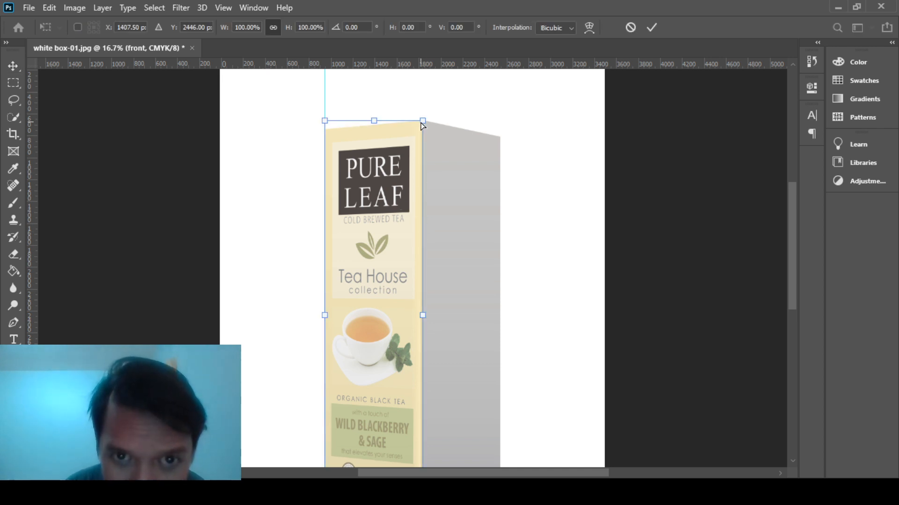
pyautogui.moveTo(422, 122); pyautogui.dragTo(424, 123)
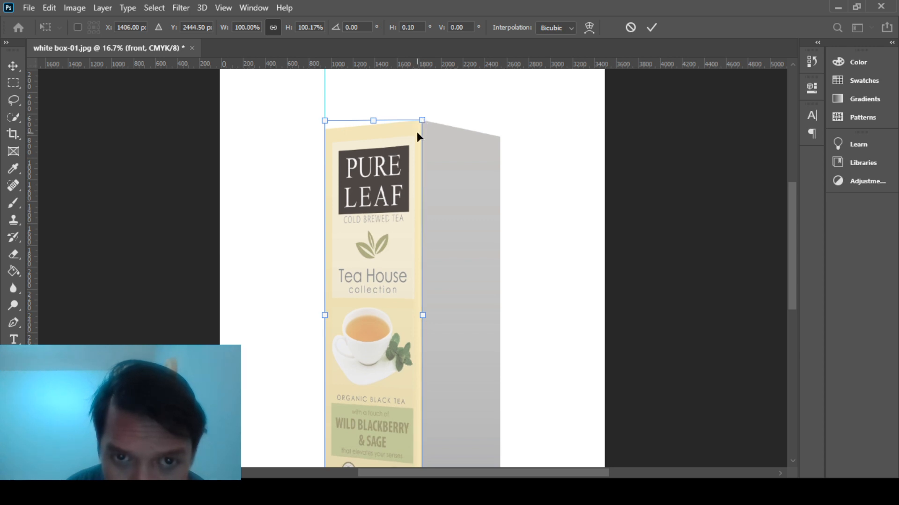
pyautogui.press('Return')
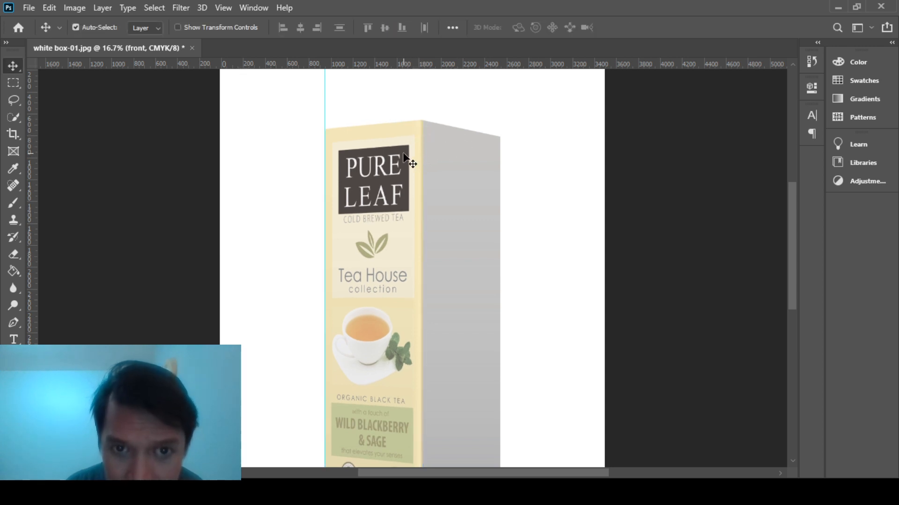
# - Fine-tune the front panel's upper inner corner inward so its edge follows the box's central edge exactly
pyautogui.scroll(-3, 408, 164)
pyautogui.scroll(3, 403, 172)
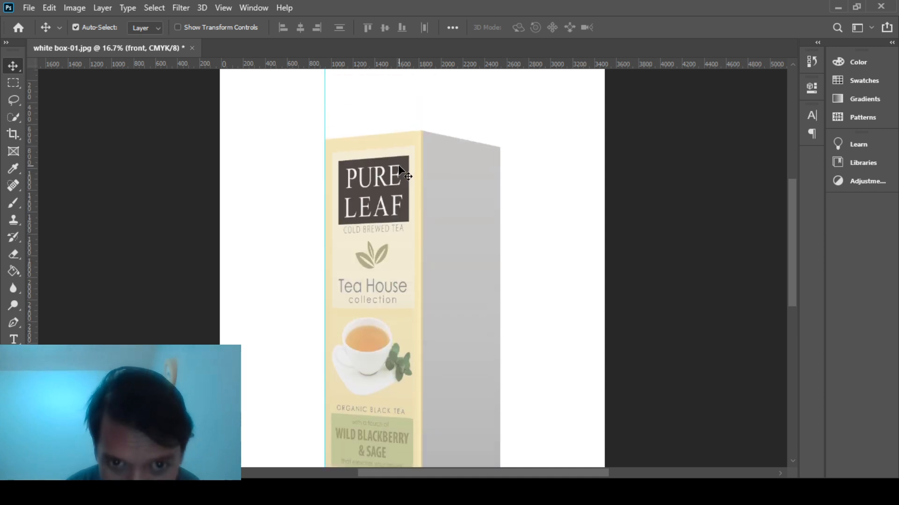
pyautogui.hotkey('ctrl', 't')
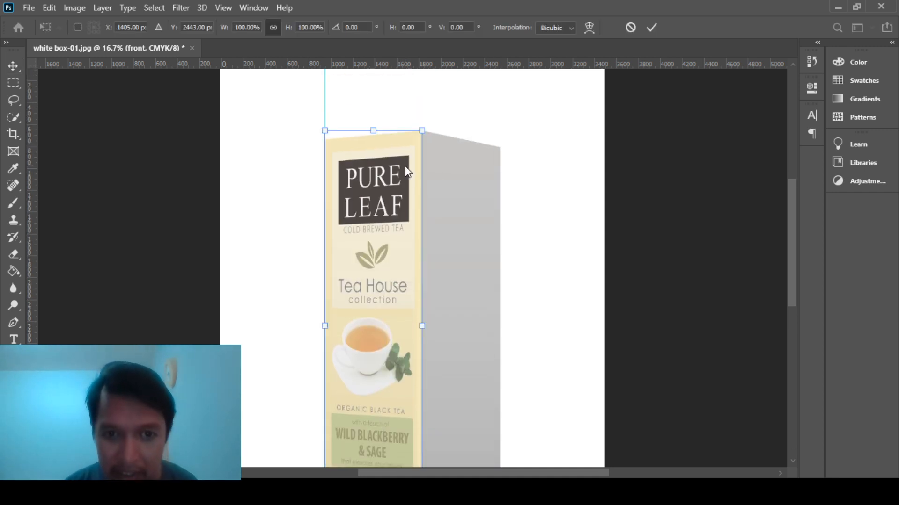
pyautogui.moveTo(422, 132); pyautogui.dragTo(421, 132)
pyautogui.press('Return')
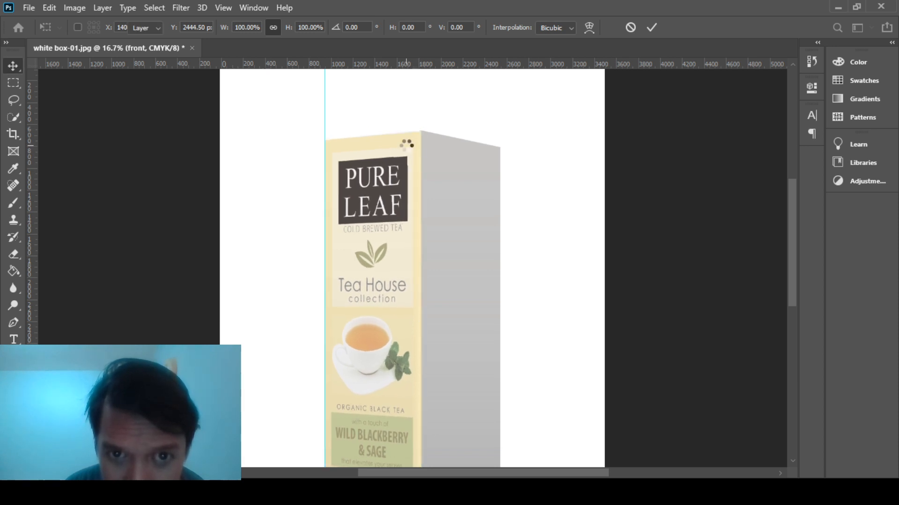
# - Restore the front panel's full opacity and check its fit along the upper and lower edges of the front face
pyautogui.scroll(-2, 438, 229)
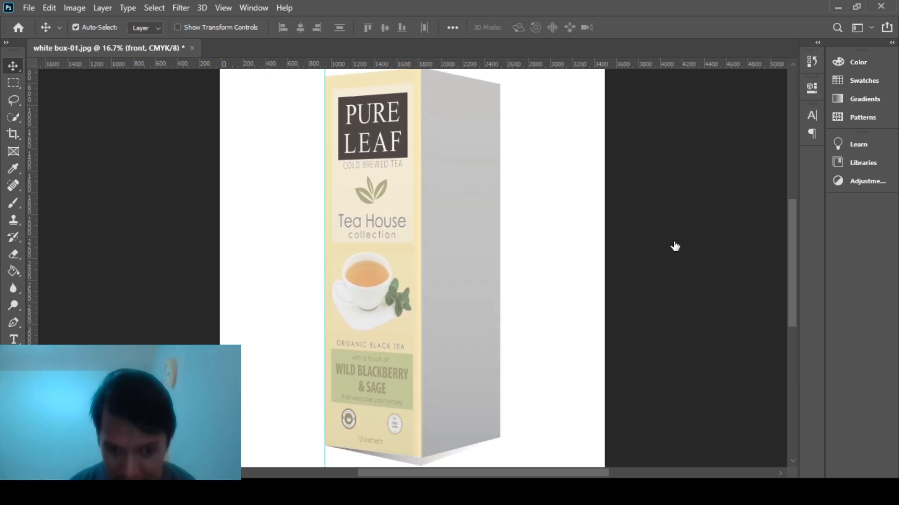
pyautogui.scroll(-2, 527, 327)
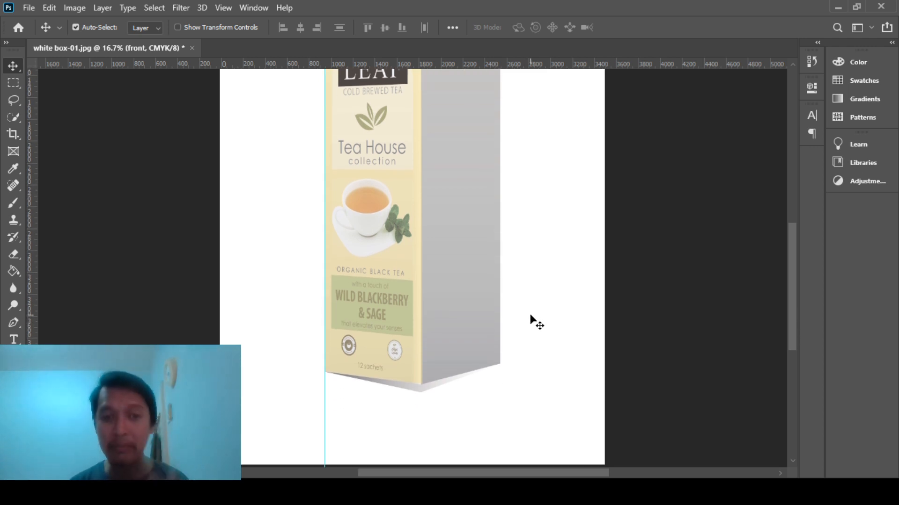
pyautogui.scroll(4, 530, 312)
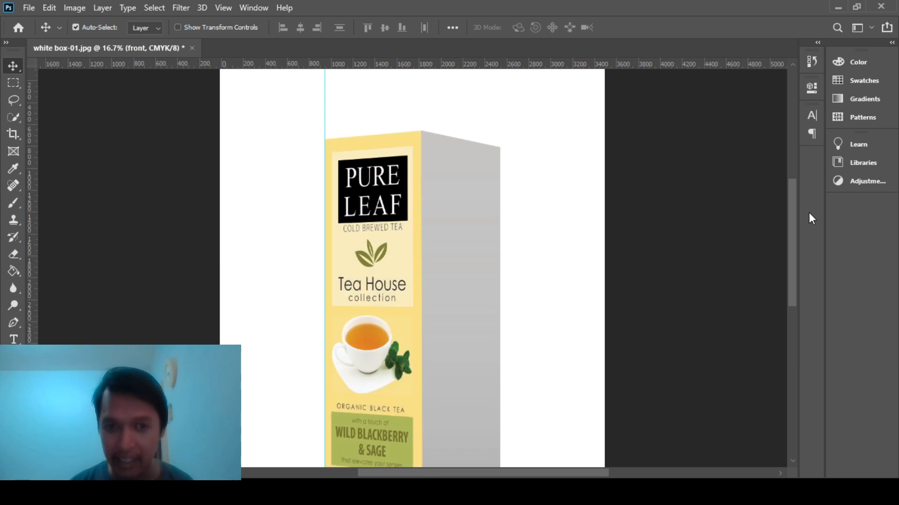
pyautogui.scroll(-2, 527, 251)
pyautogui.scroll(2, 558, 297)
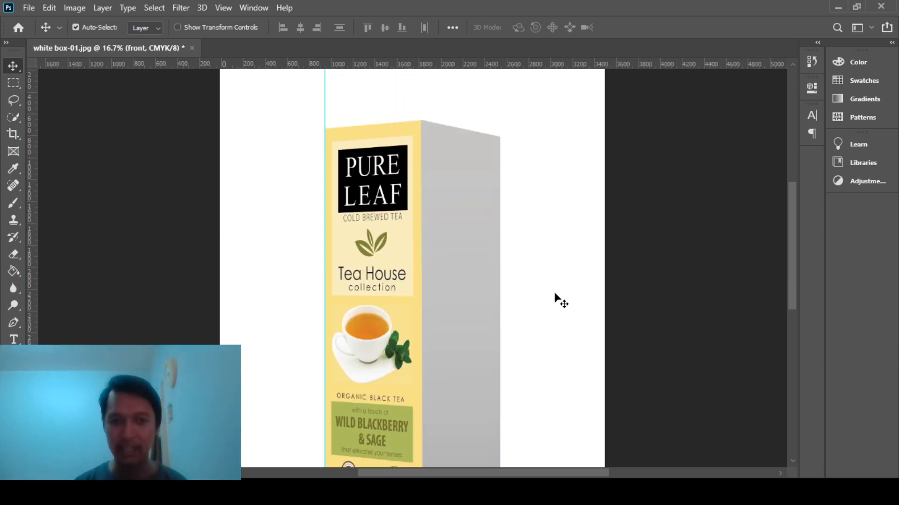
pyautogui.scroll(-1, 557, 297)
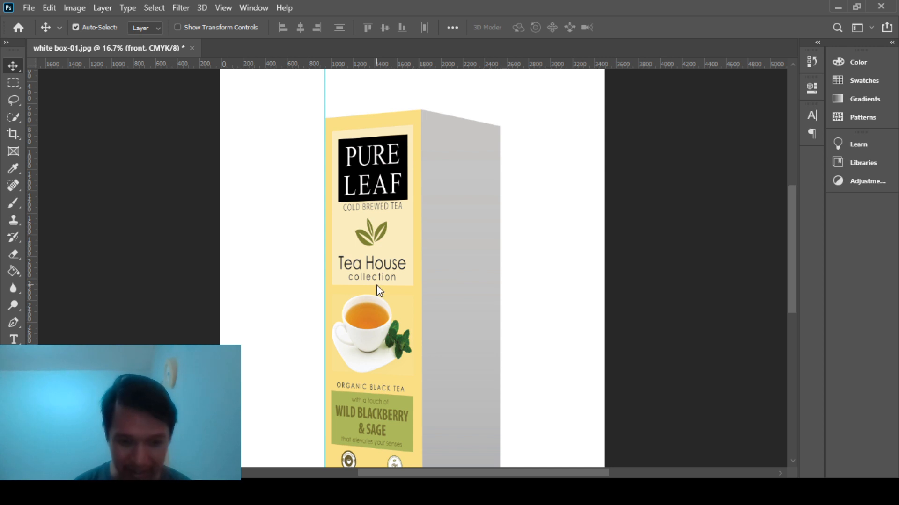
# - Make the side 1 layer active and show the side panel artwork again over the grey side face
pyautogui.hotkey('ctrl', 't')
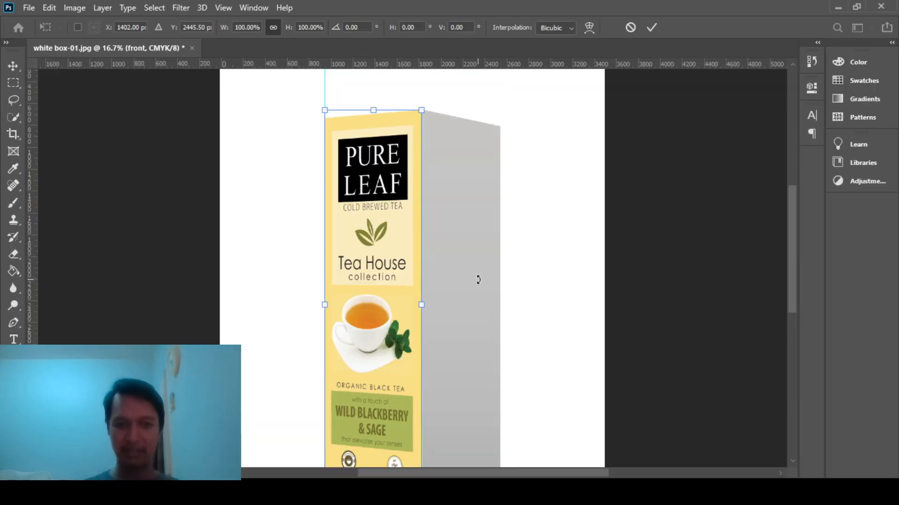
pyautogui.click(19, 66)
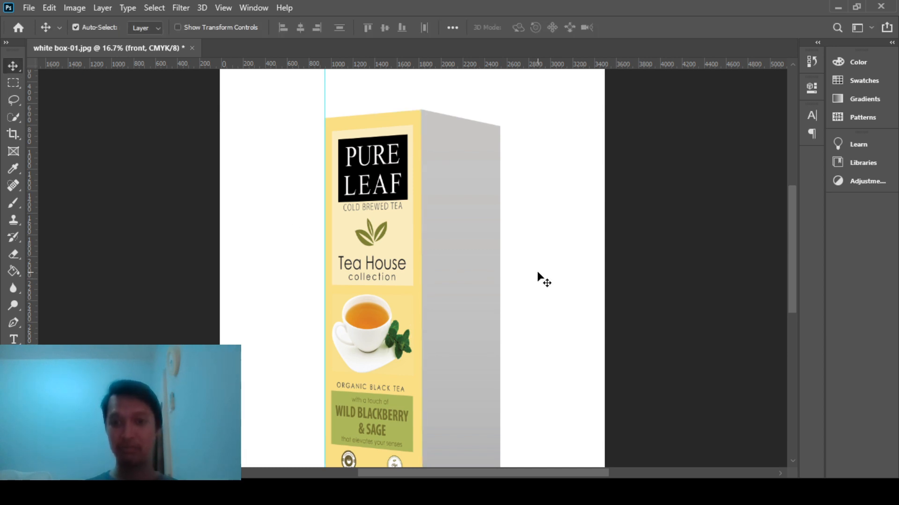
pyautogui.click(704, 240)
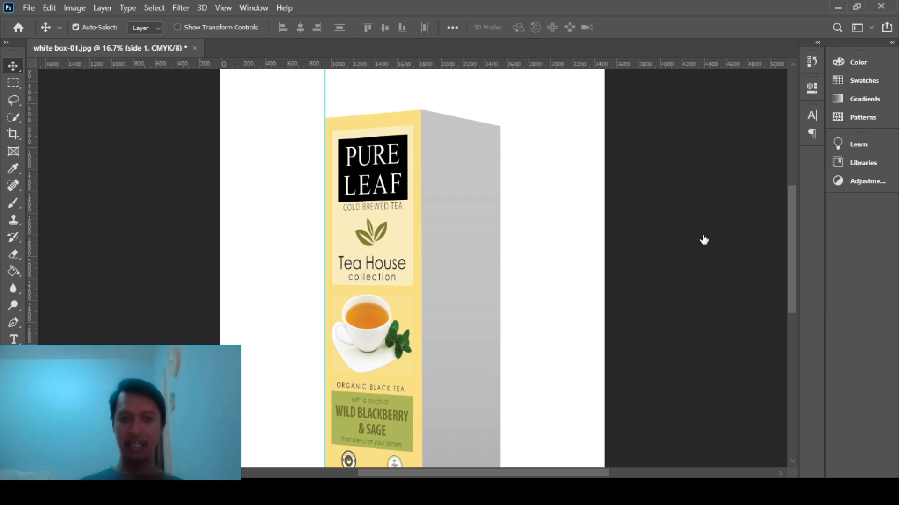
pyautogui.scroll(-2, 495, 263)
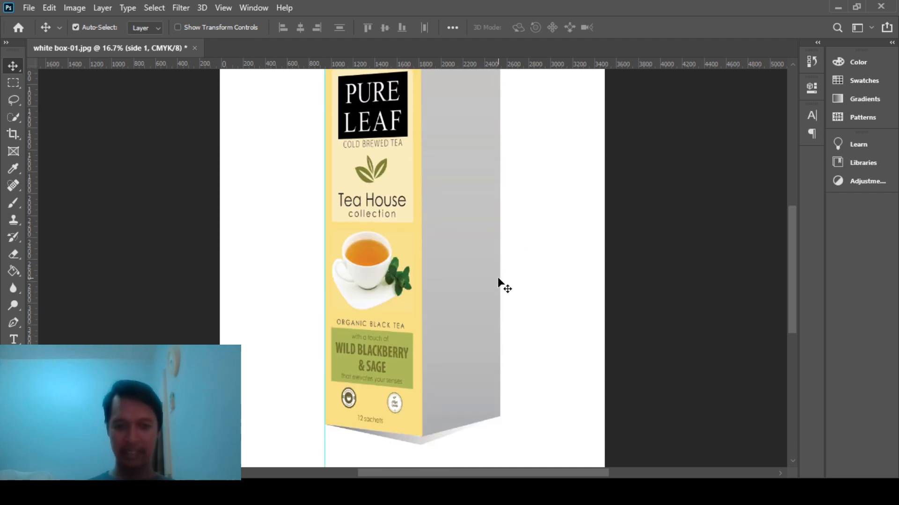
pyautogui.scroll(2, 497, 294)
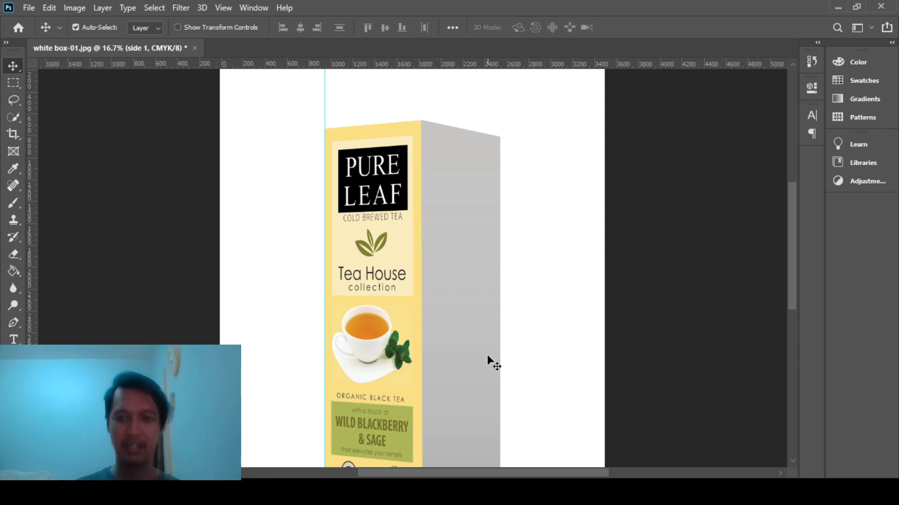
pyautogui.hotkey('ctrl', 'z')
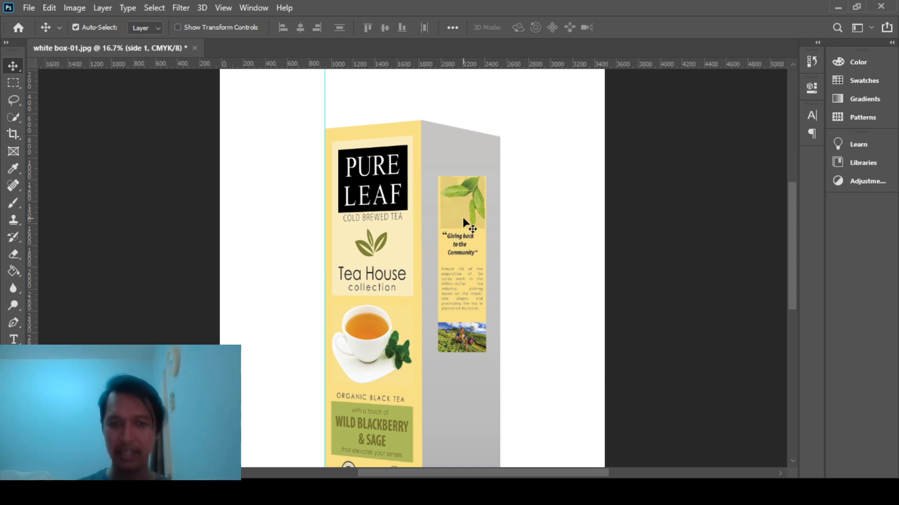
# - Move the side panel artwork up so its inner upper corner meets the top of the box's central edge
pyautogui.moveTo(463, 217); pyautogui.dragTo(452, 166)
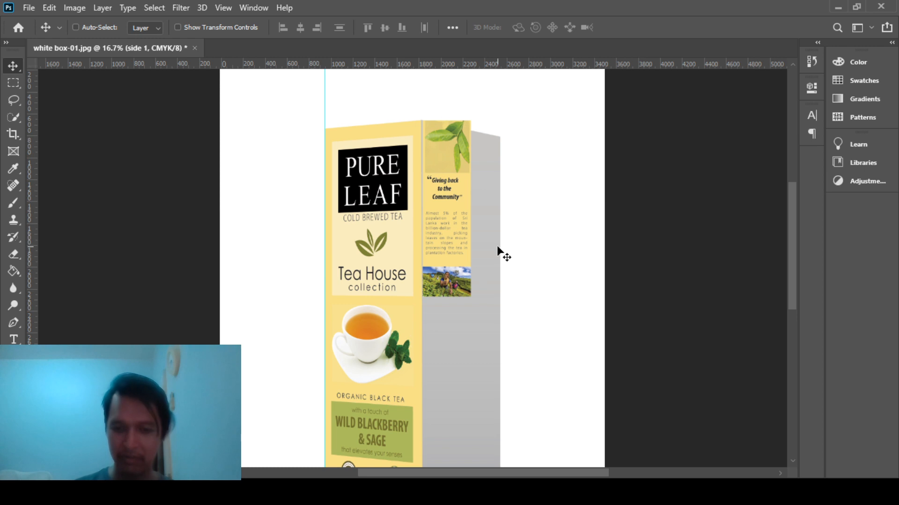
pyautogui.hotkey('ctrl', '+')
pyautogui.hotkey('ctrl', '+')
pyautogui.scroll(3, 500, 251)
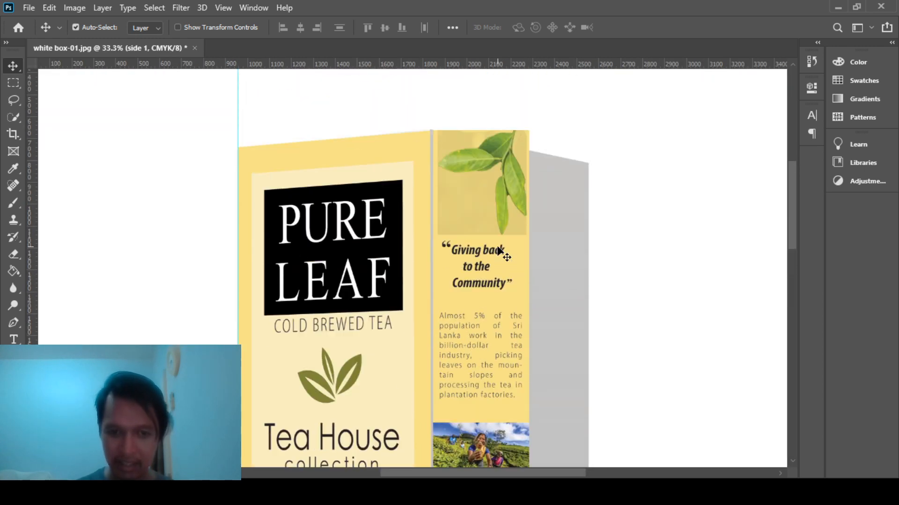
pyautogui.press('ctrl')
pyautogui.hotkey('ctrl', '+')
pyautogui.hotkey('ctrl', '+')
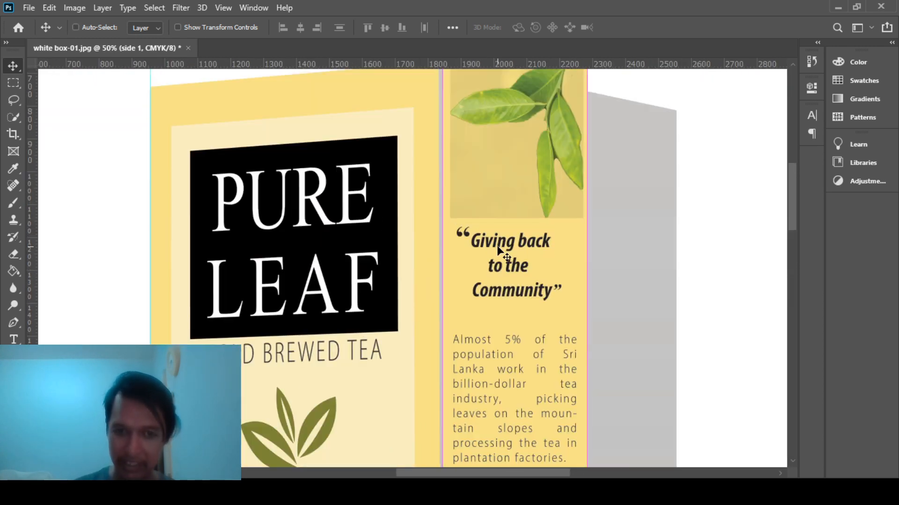
pyautogui.scroll(-5, 493, 189)
pyautogui.scroll(-4, 493, 189)
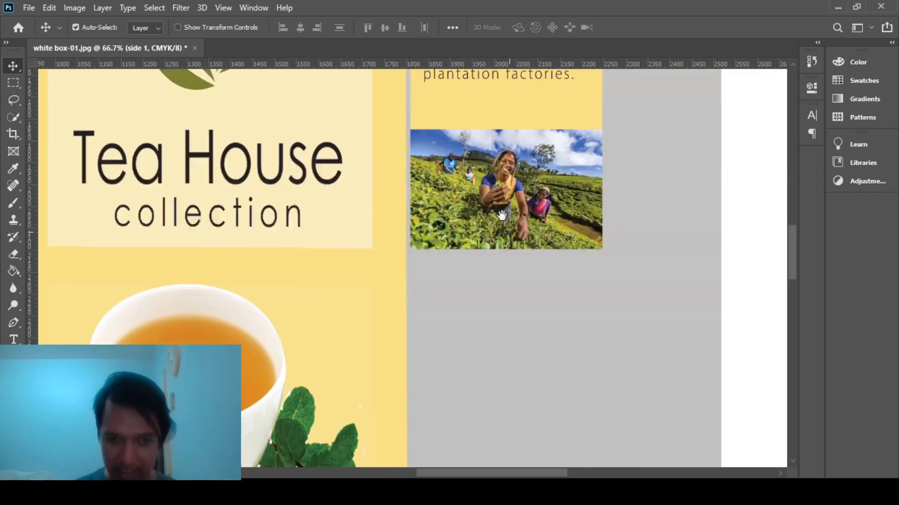
pyautogui.scroll(15, 487, 234)
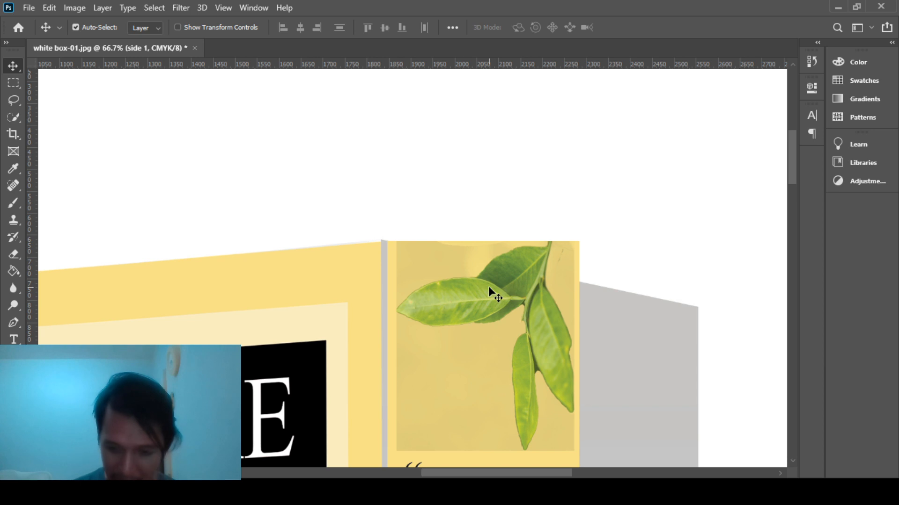
# - Nudge the side panel artwork inward until its inner edge closes the grey gap beside the front panel
pyautogui.press('Left')
pyautogui.press('Left')
pyautogui.press('Left')
pyautogui.press('Left')
pyautogui.press('Left')
pyautogui.press('Left')
pyautogui.press('Left')
pyautogui.press('Left')
pyautogui.press('Left')
pyautogui.press('Left')
pyautogui.press('Left')
pyautogui.press('Left')
pyautogui.press('Left')
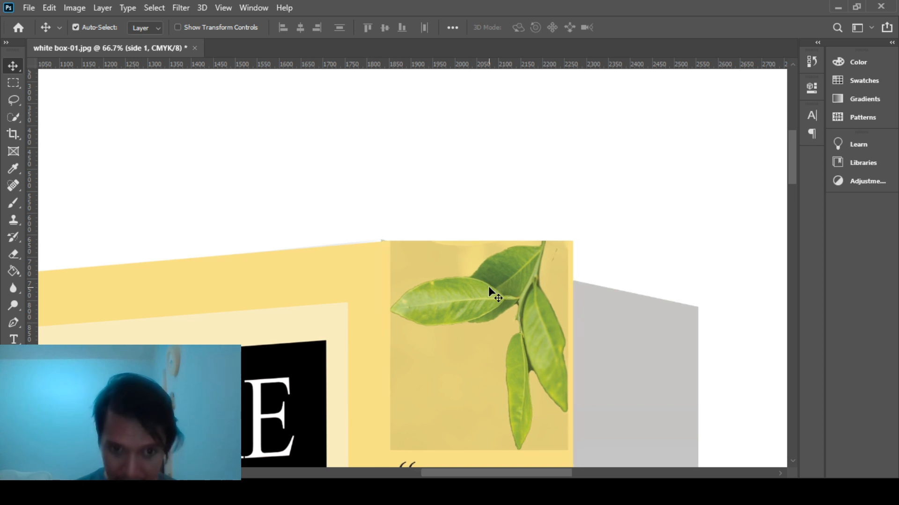
# - Nudge the side panel artwork slightly outward so its tea plantation photo no longer overlaps the front panel
pyautogui.moveTo(504, 390); pyautogui.dragTo(469, 156)
pyautogui.moveTo(450, 271); pyautogui.dragTo(430, 70)
pyautogui.moveTo(426, 296); pyautogui.dragTo(412, 184)
pyautogui.press('Right')
pyautogui.press('Right')
pyautogui.press('Right')
pyautogui.press('Right')
pyautogui.press('Right')
pyautogui.press('Right')
pyautogui.press('Right')
pyautogui.press('Right')
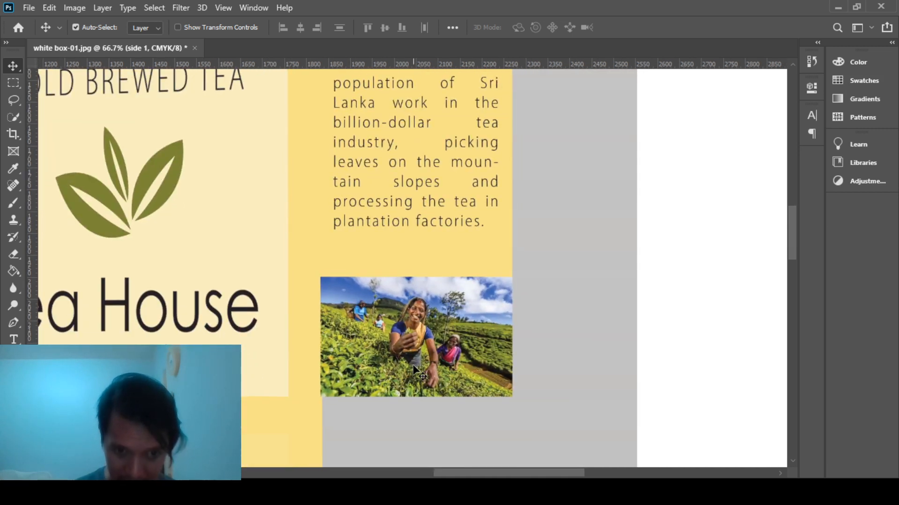
pyautogui.press('Right')
pyautogui.press('Right')
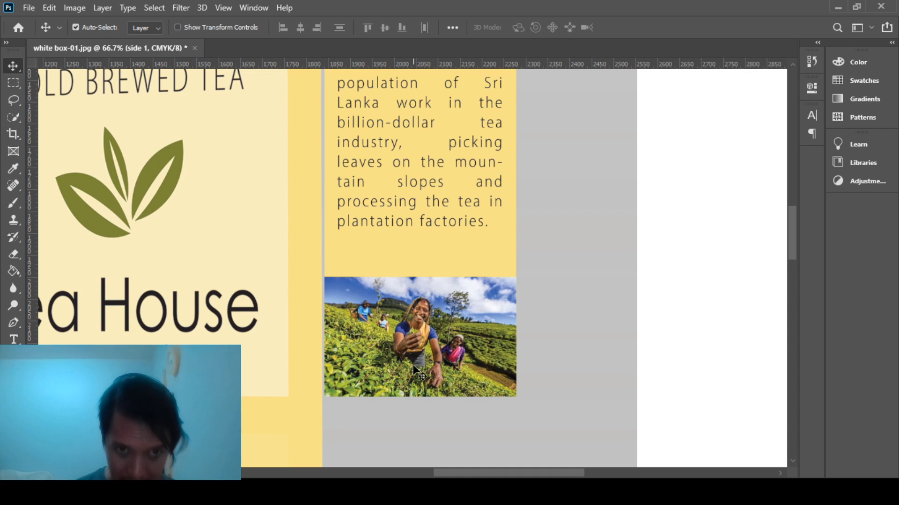
# - Examine the gap between the front and side panels from the upper edge down to the body text
pyautogui.scroll(15, 414, 370)
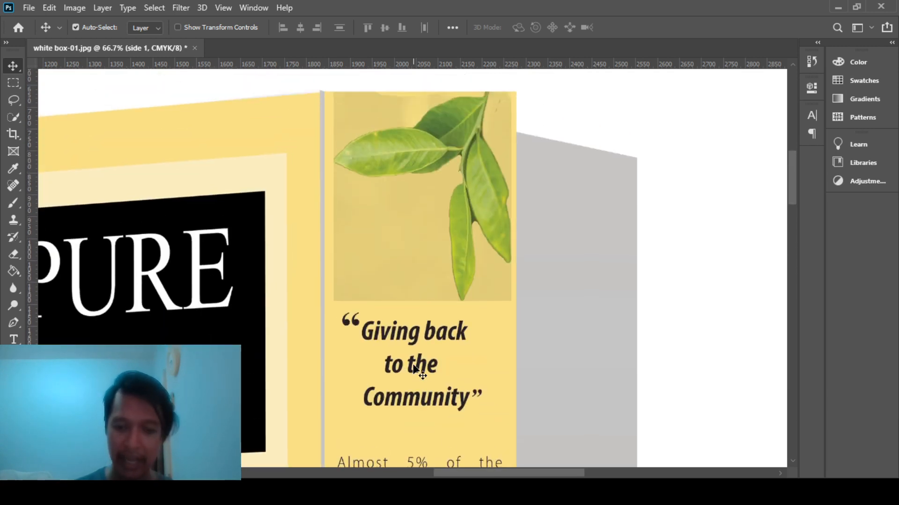
pyautogui.hotkey('ctrl', '-')
pyautogui.hotkey('ctrl', '-')
pyautogui.hotkey('ctrl', '+')
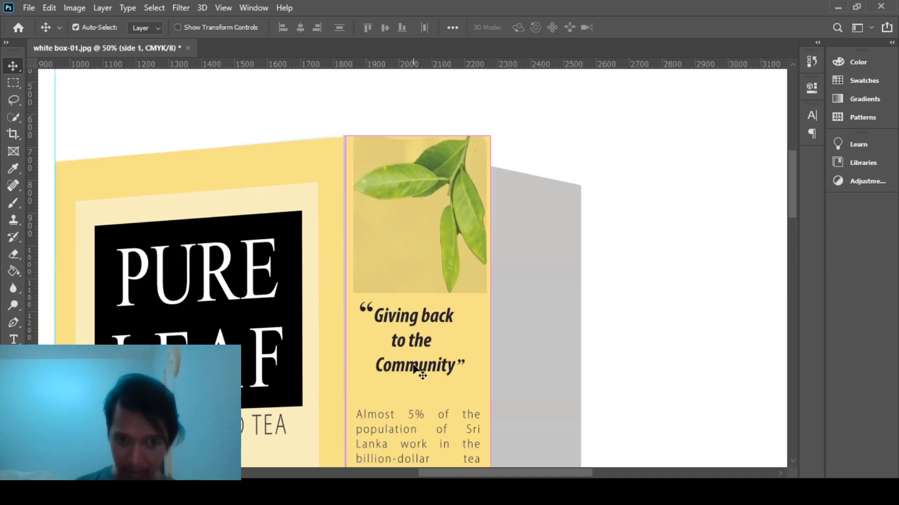
pyautogui.scroll(-10, 414, 368)
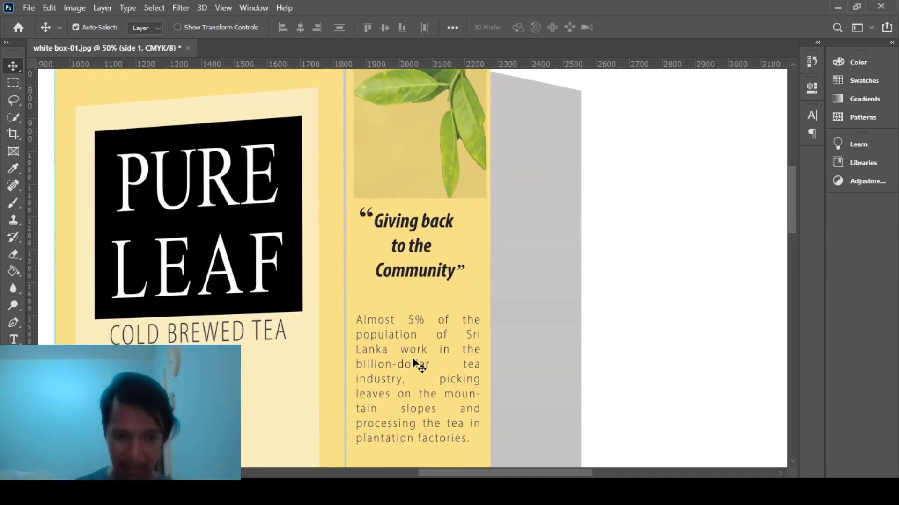
pyautogui.scroll(10, 412, 358)
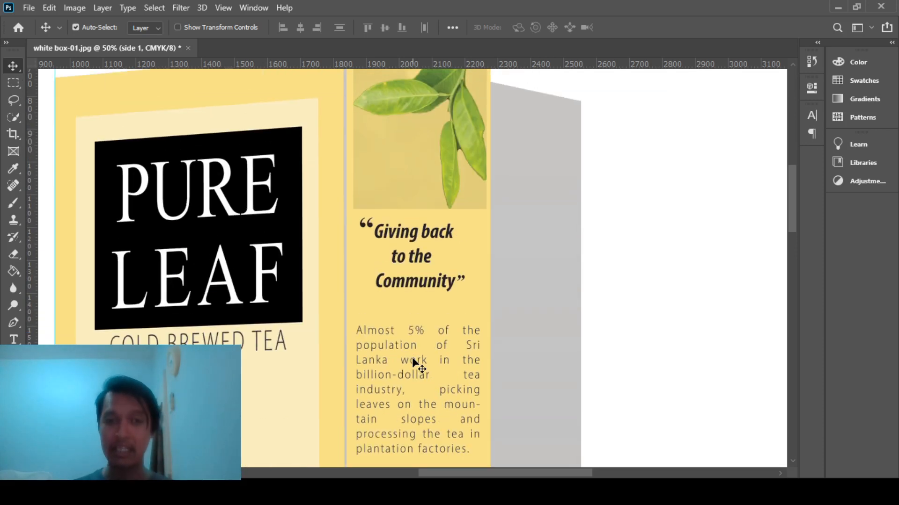
pyautogui.scroll(7, 413, 361)
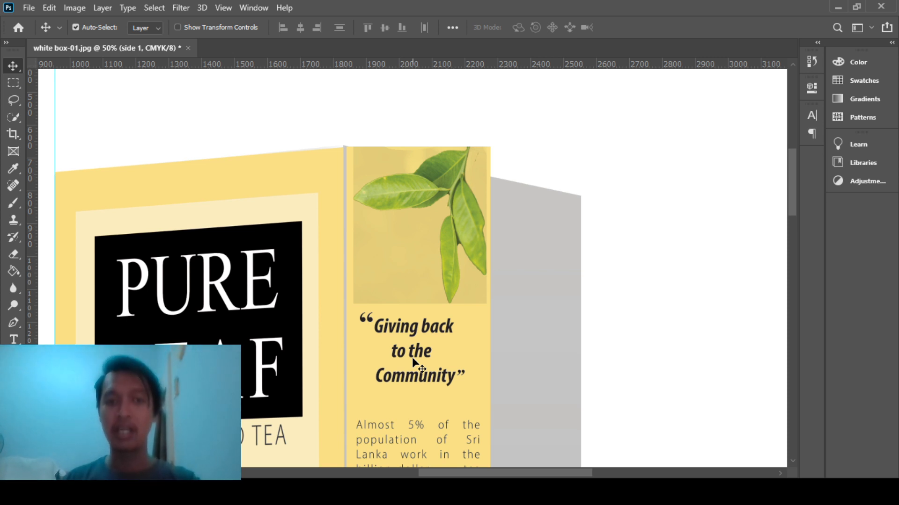
pyautogui.press('ctrl')
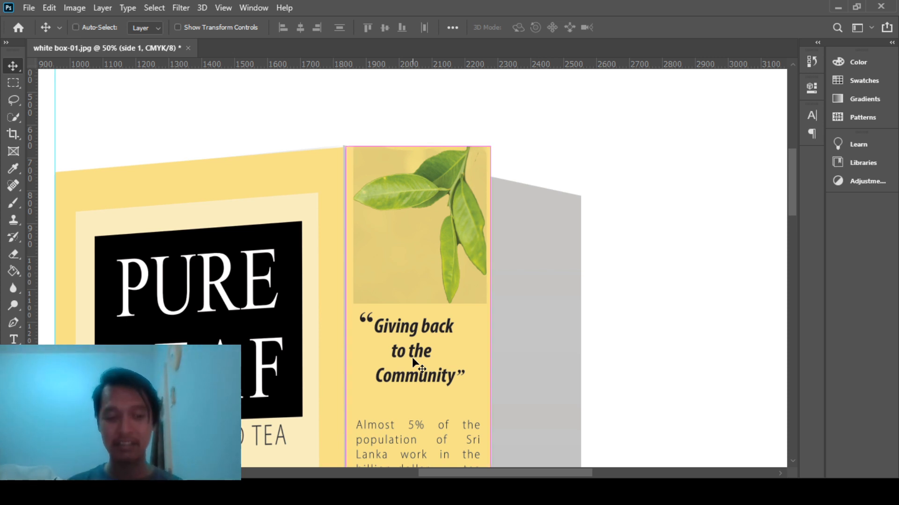
# - Start a free transform of the side panel and rotate it to -0.48° against the box's central edge
pyautogui.hotkey('ctrl', 't')
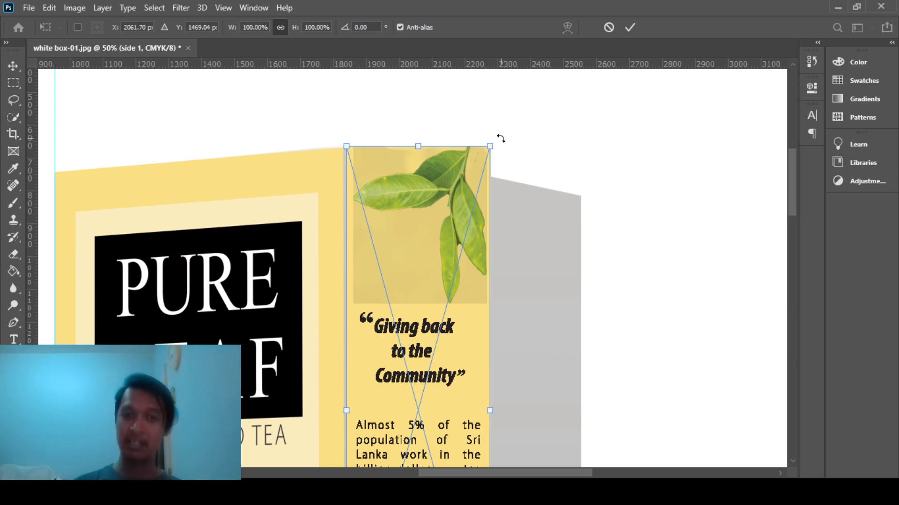
pyautogui.hotkey('ctrl', '+')
pyautogui.hotkey('ctrl', '+')
pyautogui.scroll(2, 510, 142)
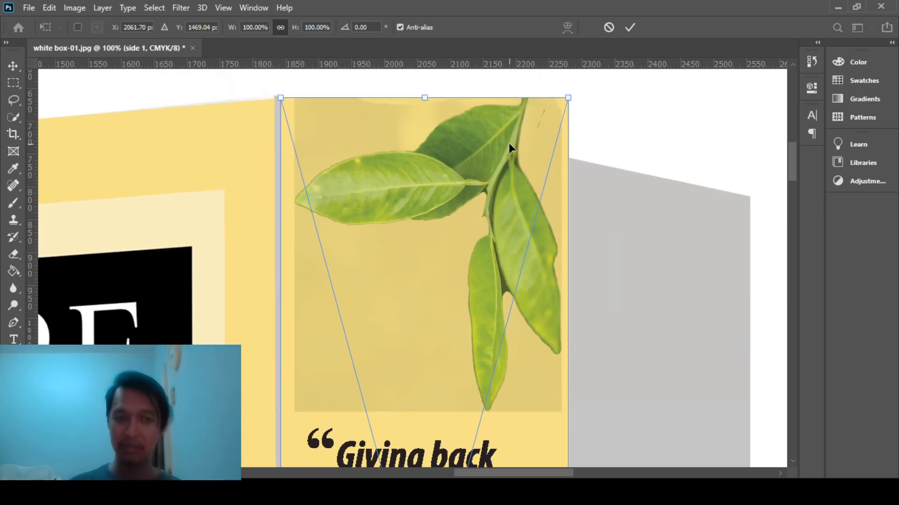
pyautogui.scroll(2, 509, 142)
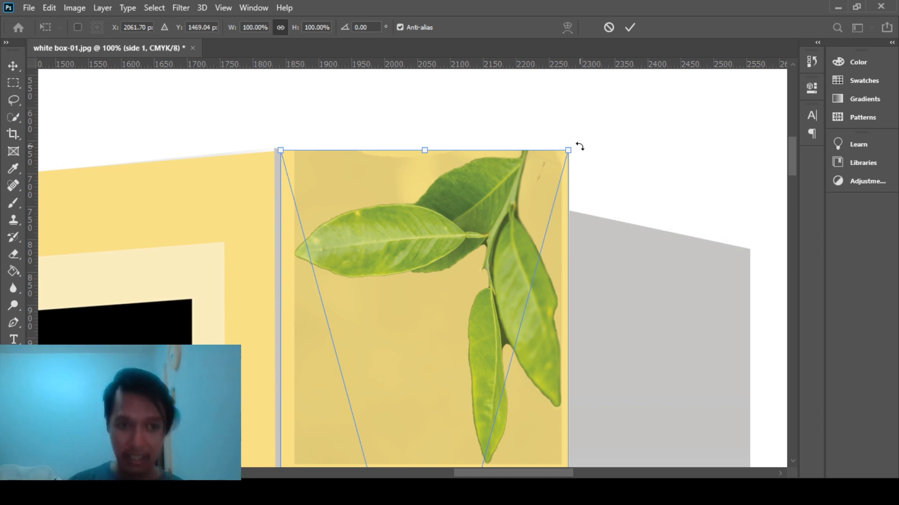
pyautogui.moveTo(578, 145); pyautogui.dragTo(576, 142)
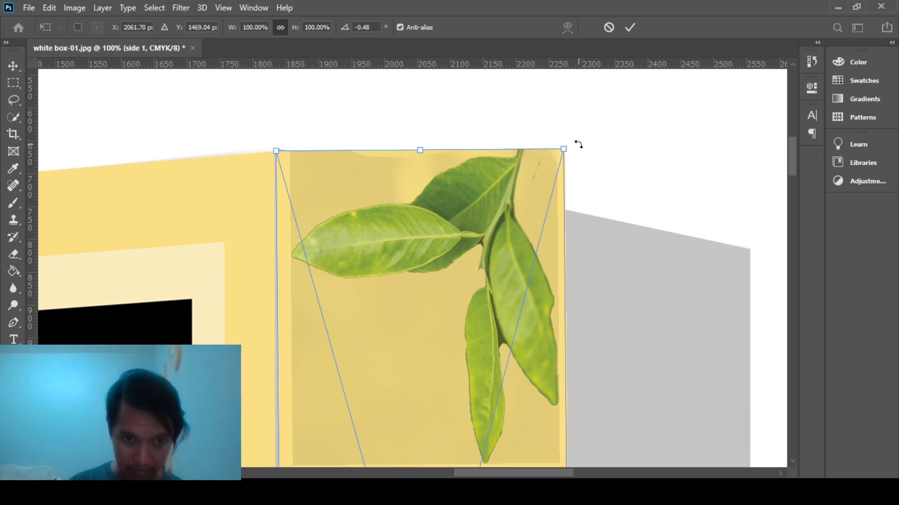
# - Correct the side panel's rotation to -0.13° and check its inner edge along the full length
pyautogui.scroll(-12, 569, 160)
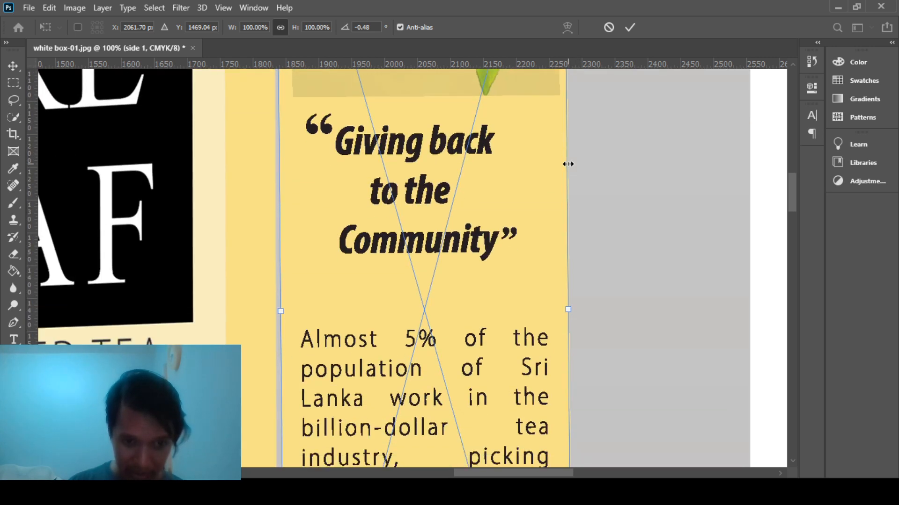
pyautogui.scroll(-6, 567, 163)
pyautogui.scroll(-10, 560, 333)
pyautogui.hscroll(2, 514, 318)
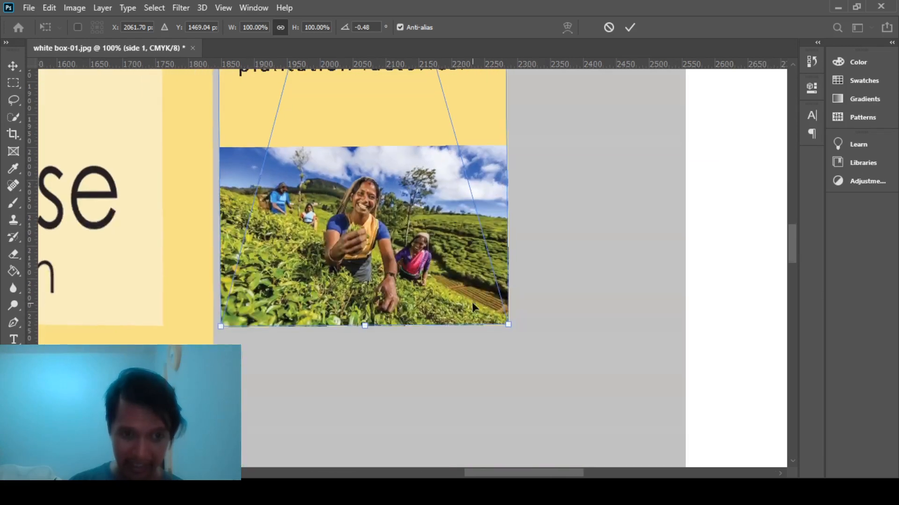
pyautogui.moveTo(512, 337); pyautogui.dragTo(508, 339)
pyautogui.scroll(16, 507, 339)
pyautogui.hscroll(-2, 419, 306)
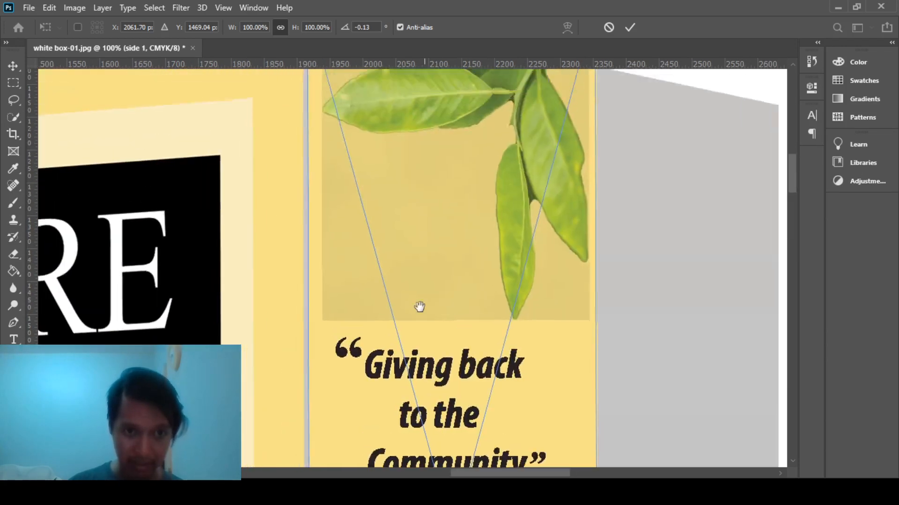
pyautogui.scroll(4, 419, 307)
pyautogui.hscroll(-2, 415, 281)
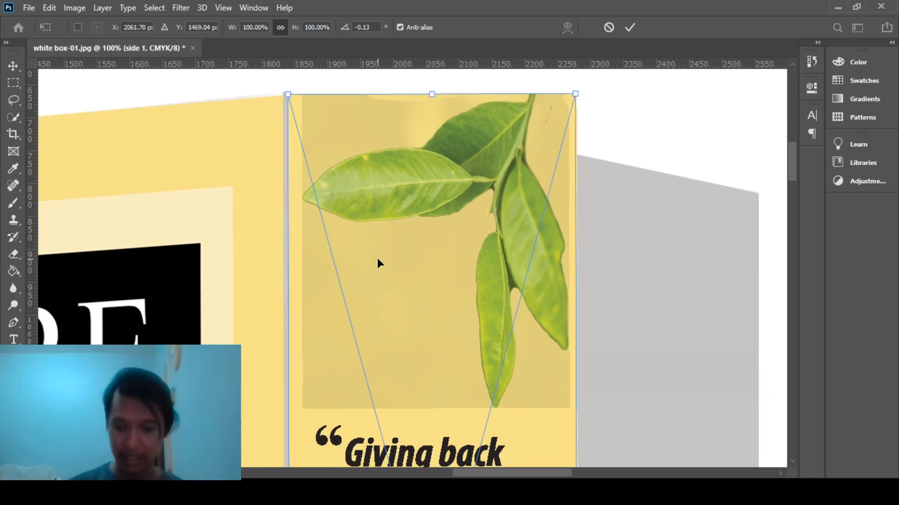
# - Scale the side panel artwork proportionally to about 221% so it spans the full height of the central edge
pyautogui.scroll(-3, 377, 264)
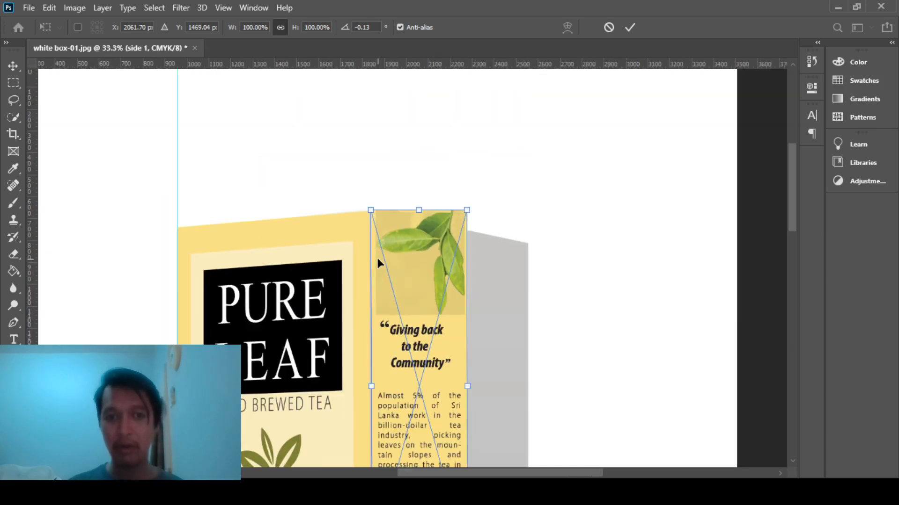
pyautogui.moveTo(421, 343); pyautogui.dragTo(401, 183)
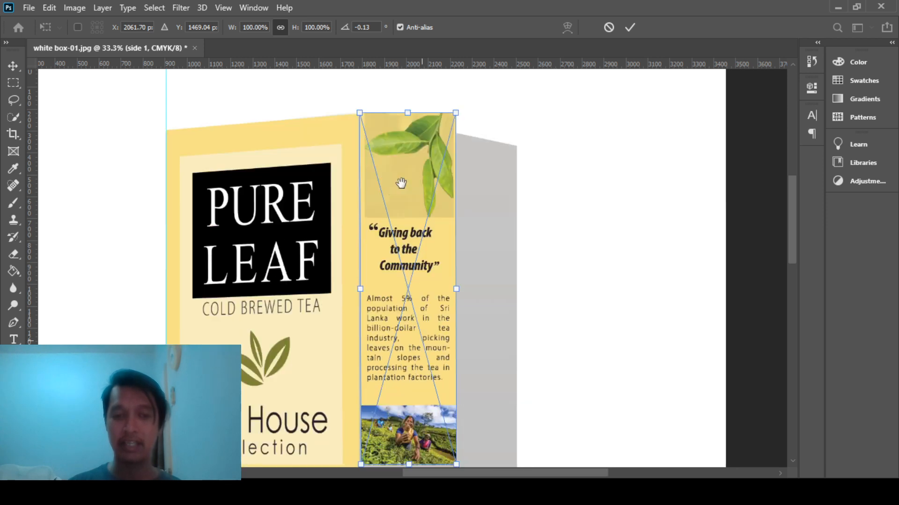
pyautogui.scroll(-1, 399, 210)
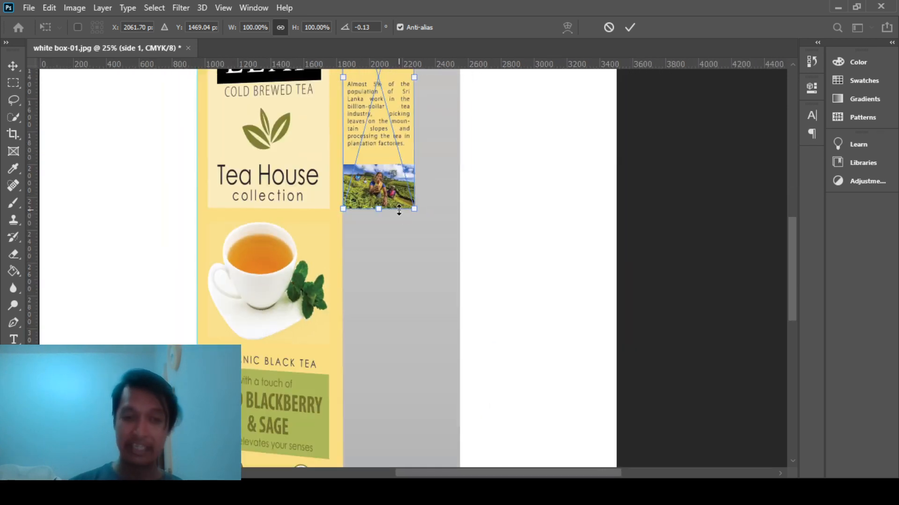
pyautogui.scroll(-1, 398, 209)
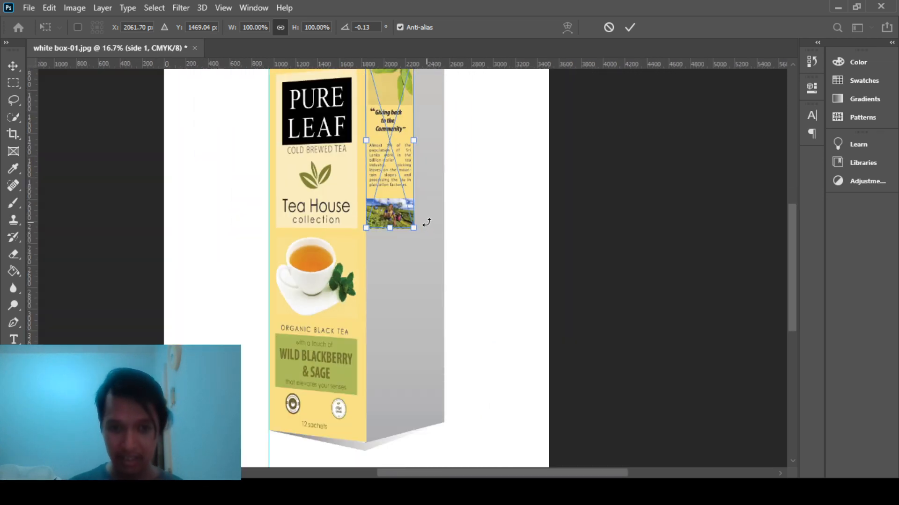
pyautogui.moveTo(426, 231); pyautogui.dragTo(456, 284)
pyautogui.hotkey('ctrl', 'z')
pyautogui.moveTo(417, 229); pyautogui.dragTo(517, 271)
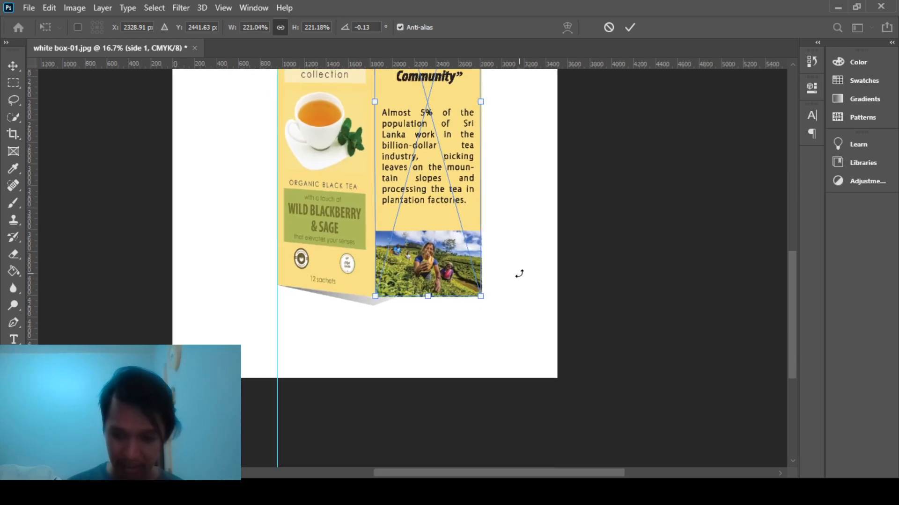
# - Fine-tune the side panel's scale to 221.17% width and 221.30% height to match the front panel's lower corner
pyautogui.hotkey('ctrl', '+')
pyautogui.hotkey('ctrl', '+')
pyautogui.hotkey('ctrl', '+')
pyautogui.hotkey('ctrl', '+')
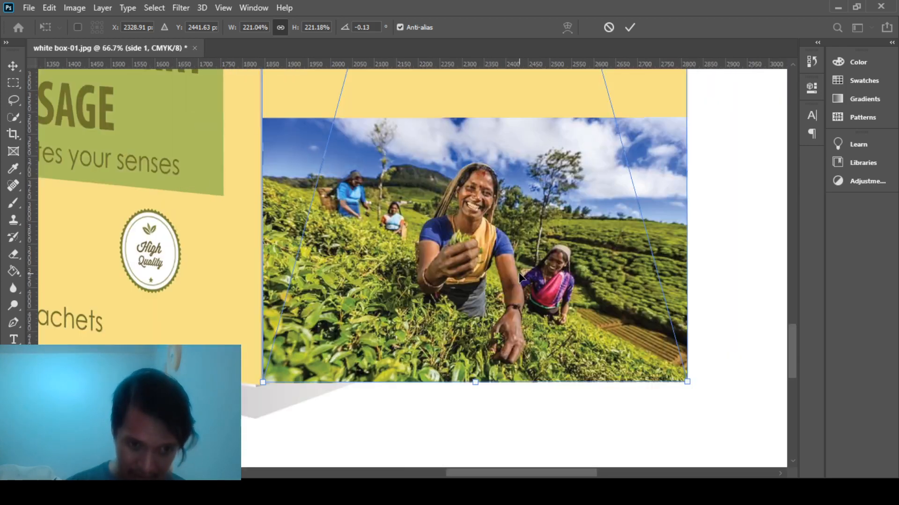
pyautogui.moveTo(502, 355); pyautogui.dragTo(400, 278)
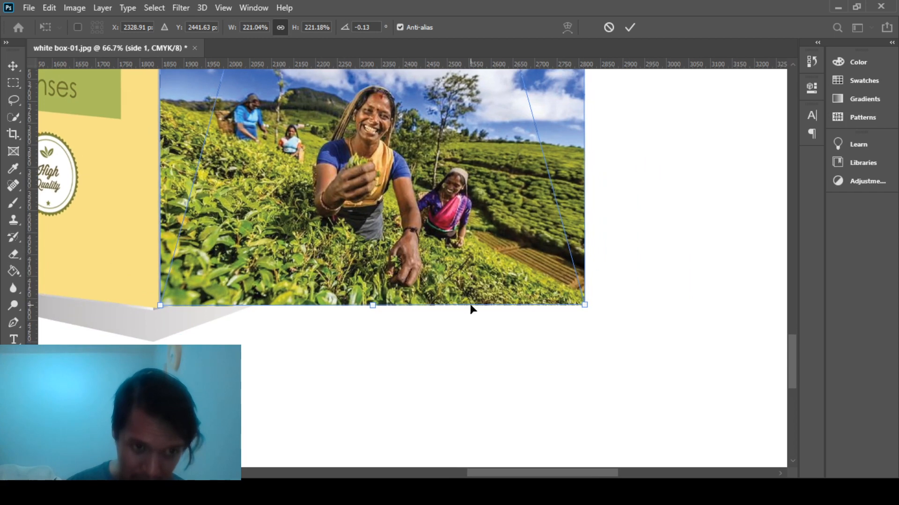
pyautogui.moveTo(583, 304)
pyautogui.mouseDown()
pyautogui.moveTo(576, 297)
pyautogui.moveTo(584, 305)
pyautogui.mouseUp()
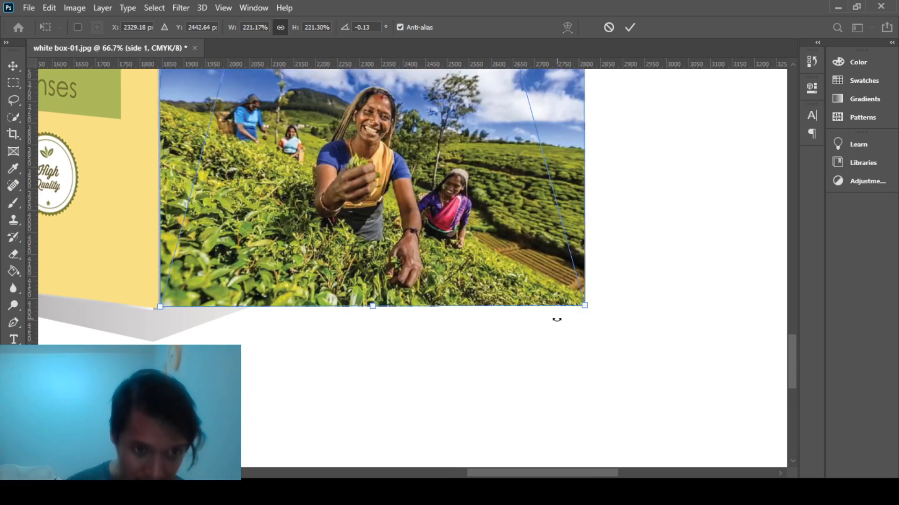
# - Check the enlarged side panel's alignment with the front panel and apply the transform
pyautogui.hotkey('ctrl', '0')
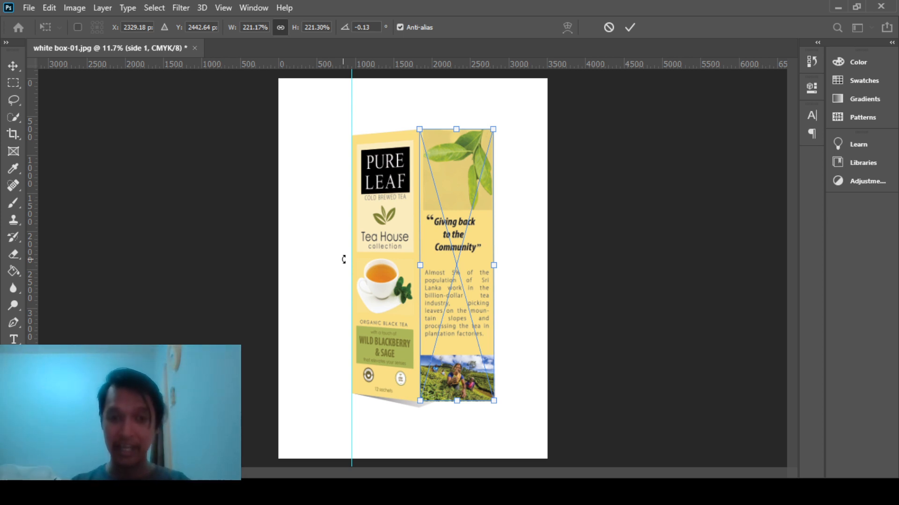
pyautogui.hotkey('ctrl', '+')
pyautogui.hotkey('ctrl', '+')
pyautogui.hotkey('ctrl', '+')
pyautogui.hotkey('ctrl', '+')
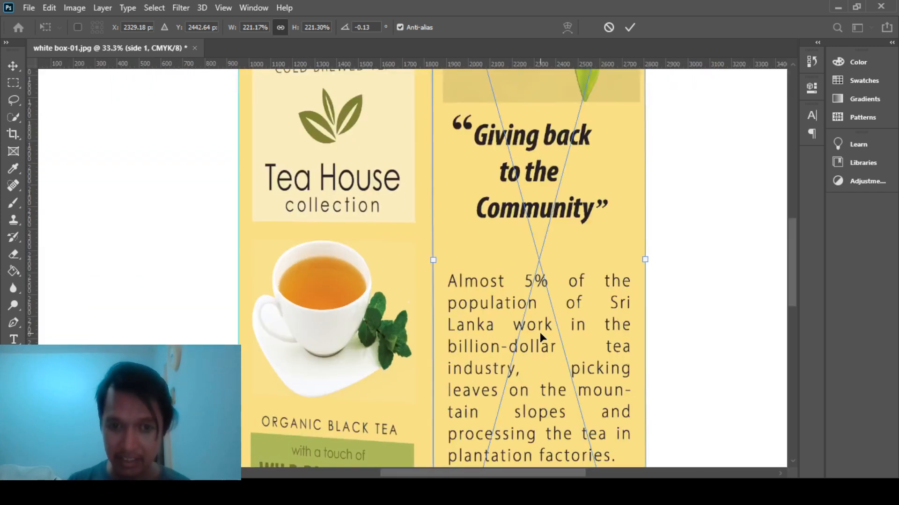
pyautogui.moveTo(555, 262); pyautogui.dragTo(444, 391)
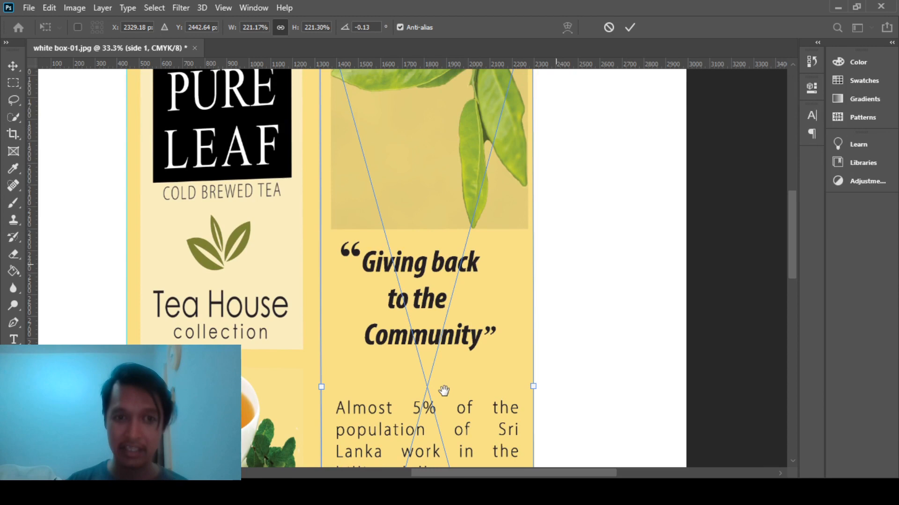
pyautogui.scroll(3, 445, 389)
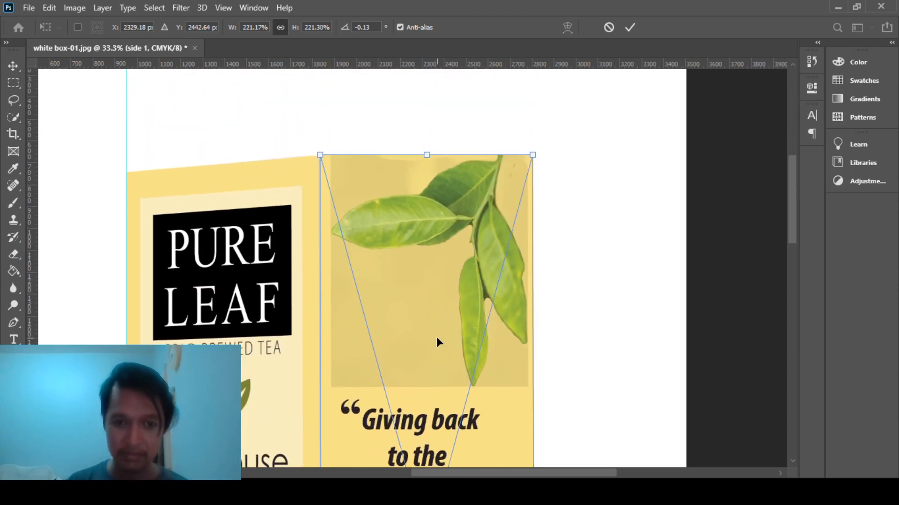
pyautogui.press('Return')
pyautogui.scroll(-2, 437, 336)
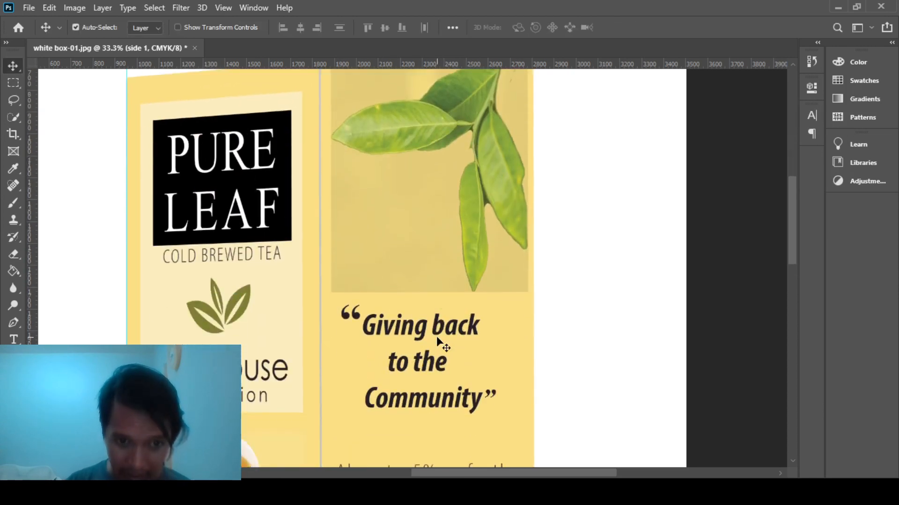
# - Nudge the side panel artwork left to close the gap along the front panel, and check the seam over its full height
pyautogui.scroll(-9, 436, 336)
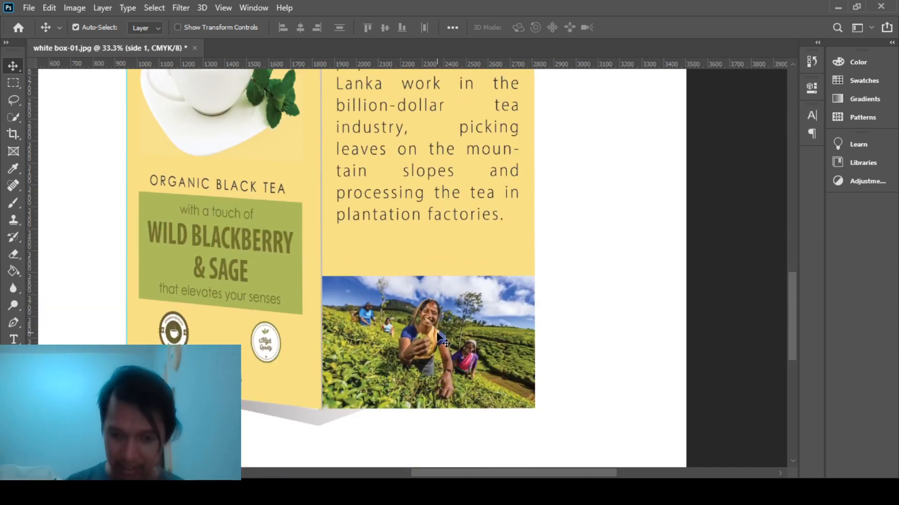
pyautogui.press('Left')
pyautogui.press('Left')
pyautogui.press('Left')
pyautogui.press('Left')
pyautogui.press('Left')
pyautogui.press('Left')
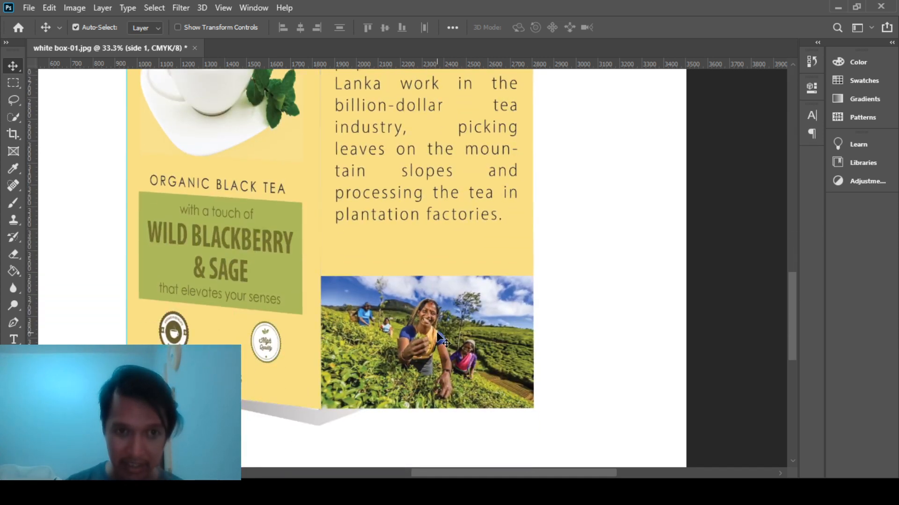
pyautogui.scroll(10, 436, 333)
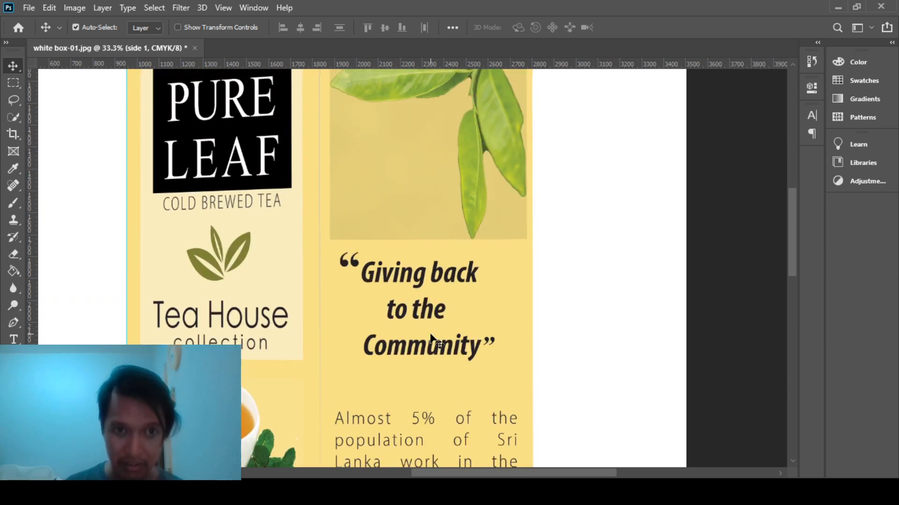
pyautogui.scroll(3, 430, 333)
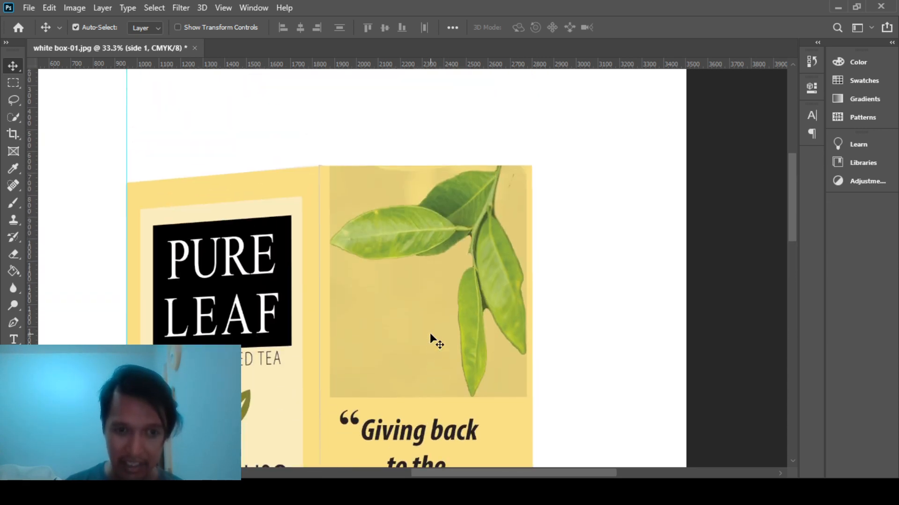
pyautogui.scroll(-15, 333, 294)
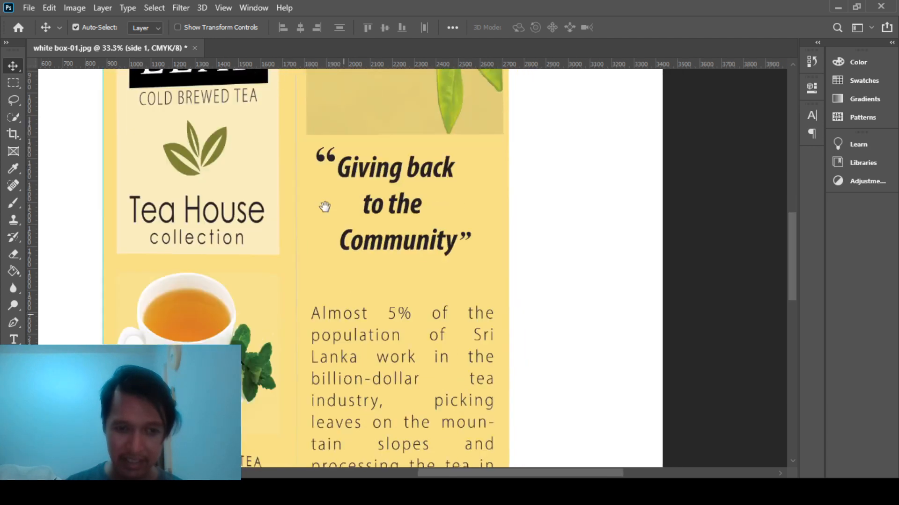
pyautogui.scroll(-5, 341, 263)
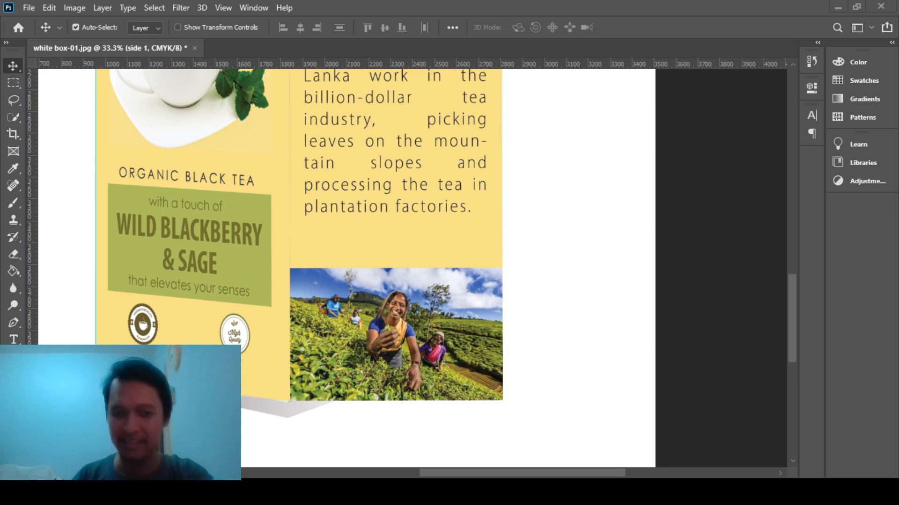
pyautogui.scroll(6, 494, 341)
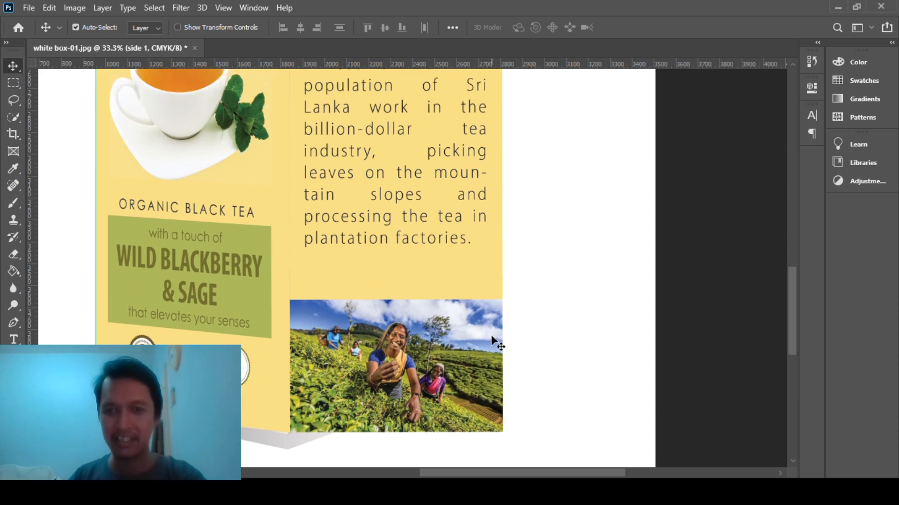
pyautogui.scroll(5, 494, 342)
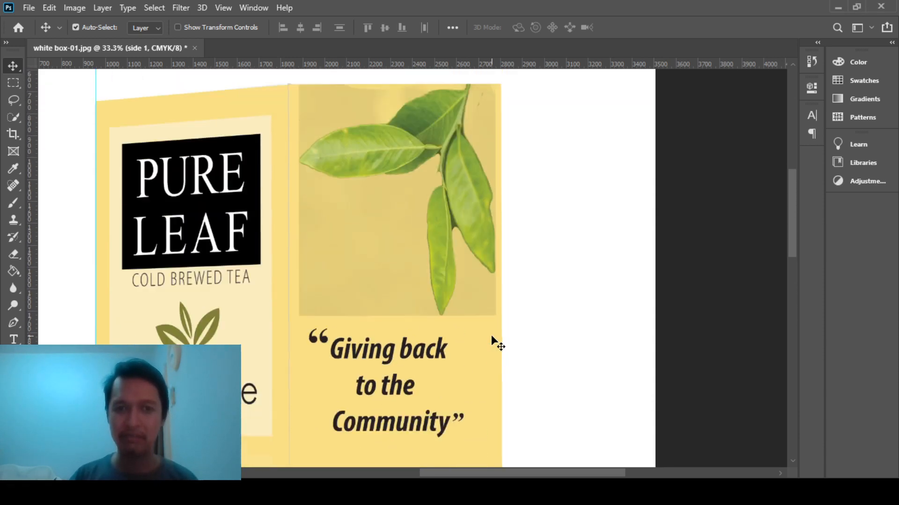
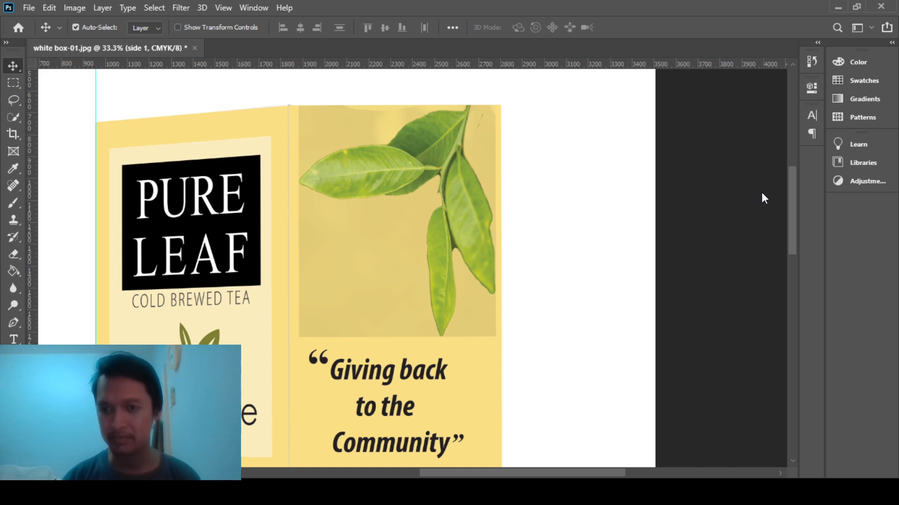
# - Reduce the side panel layer's opacity so the grey box face beneath shows through
pyautogui.press('9')
pyautogui.press('8')
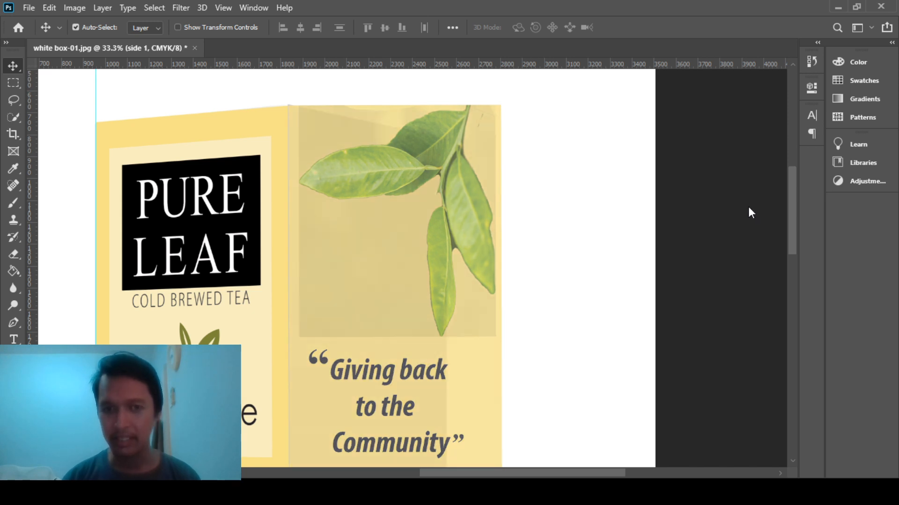
pyautogui.press('5')
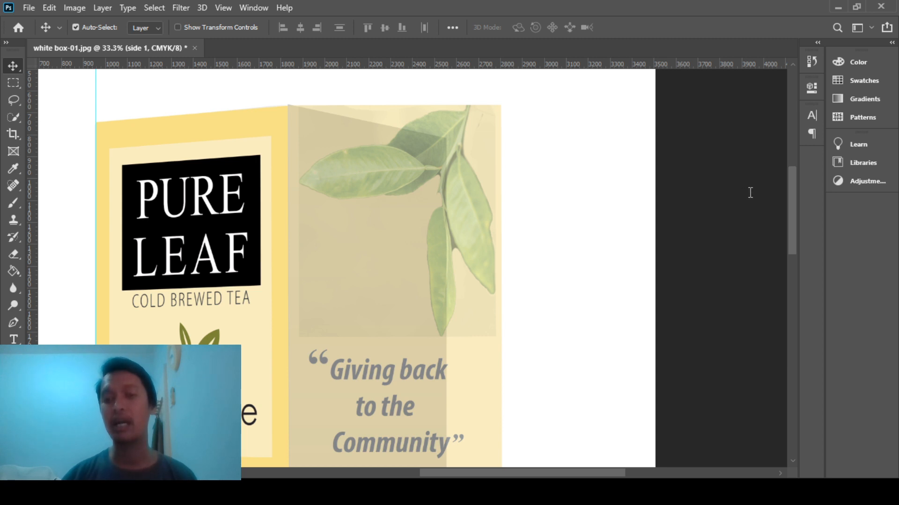
pyautogui.click(725, 194)
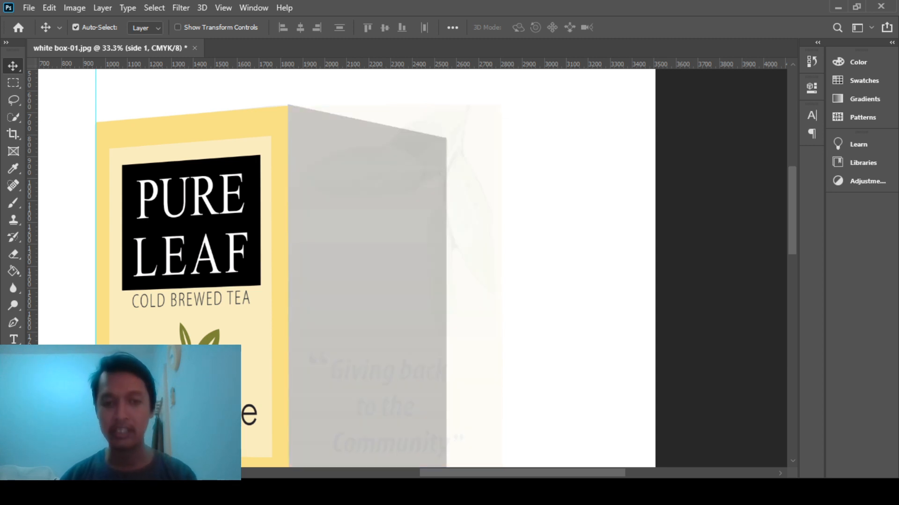
pyautogui.click(726, 194)
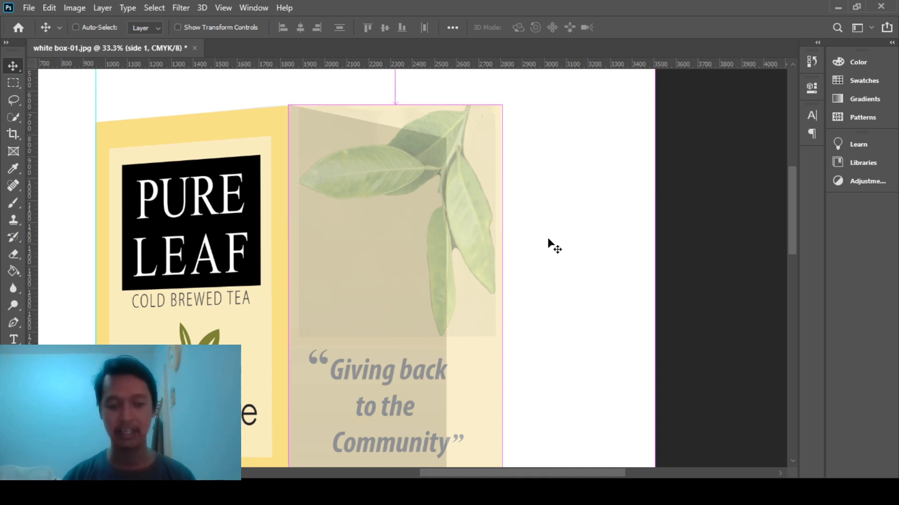
# - Distort the side panel artwork so its upper outer corner sits on the upper outer corner of the box's side face
pyautogui.press('ctrl')
pyautogui.hotkey('ctrl', 't')
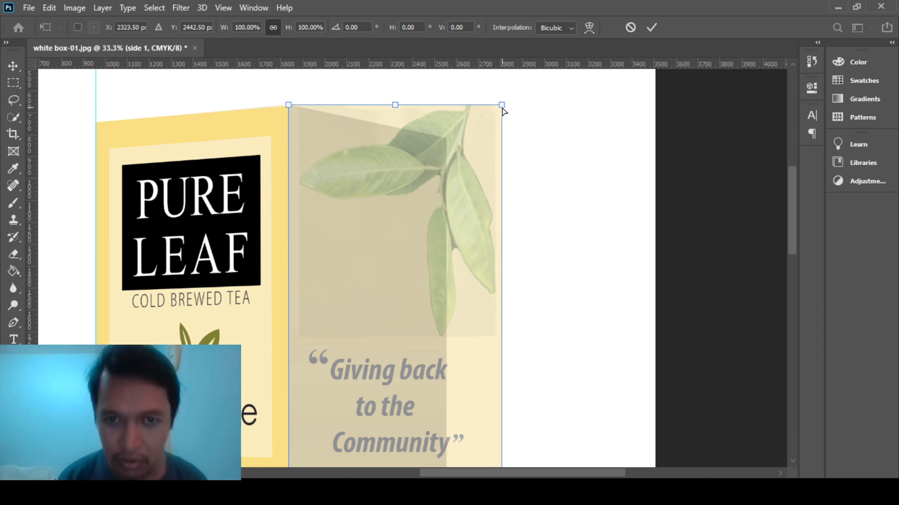
pyautogui.moveTo(502, 108); pyautogui.dragTo(448, 145)
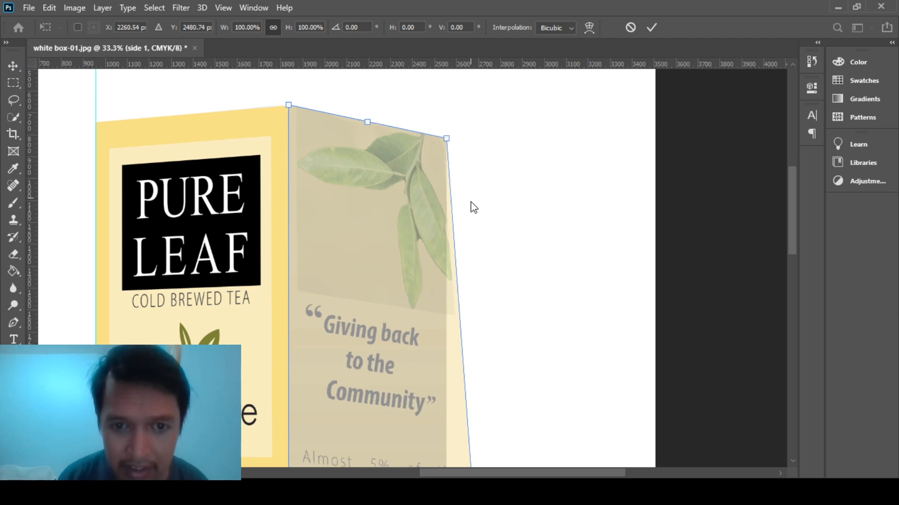
# - Distort the side panel's lower outer corner onto the box's lower corner, check the outer edge, and apply the transform
pyautogui.scroll(-2, 478, 211)
pyautogui.moveTo(517, 390); pyautogui.dragTo(485, 225)
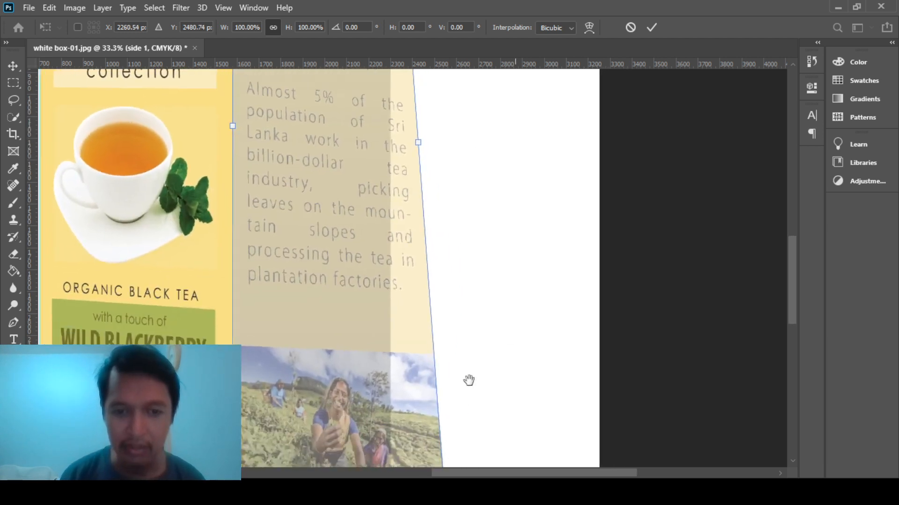
pyautogui.moveTo(467, 379); pyautogui.dragTo(465, 198)
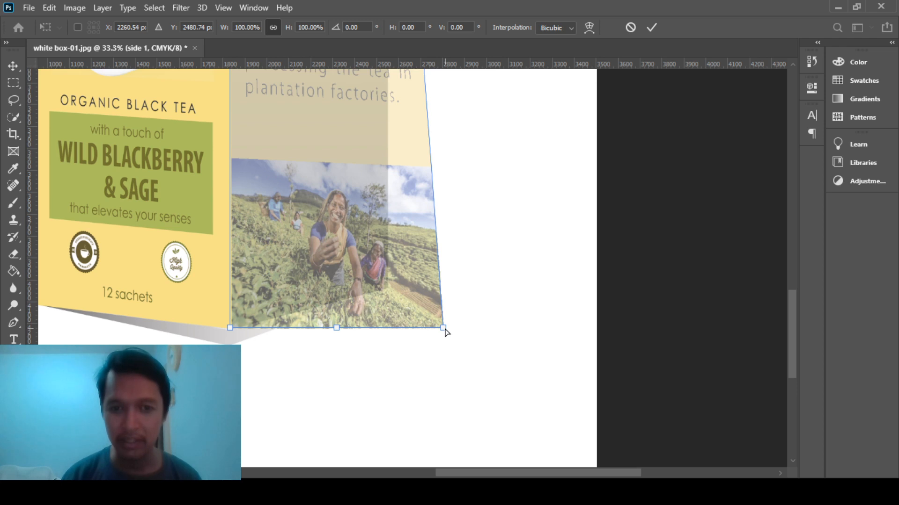
pyautogui.moveTo(445, 330); pyautogui.dragTo(392, 291)
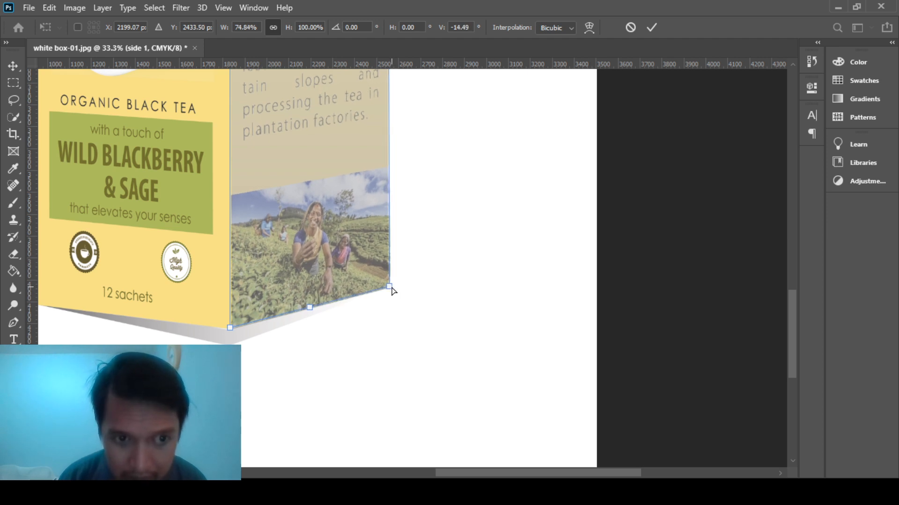
pyautogui.scroll(5, 402, 291)
pyautogui.scroll(8, 405, 292)
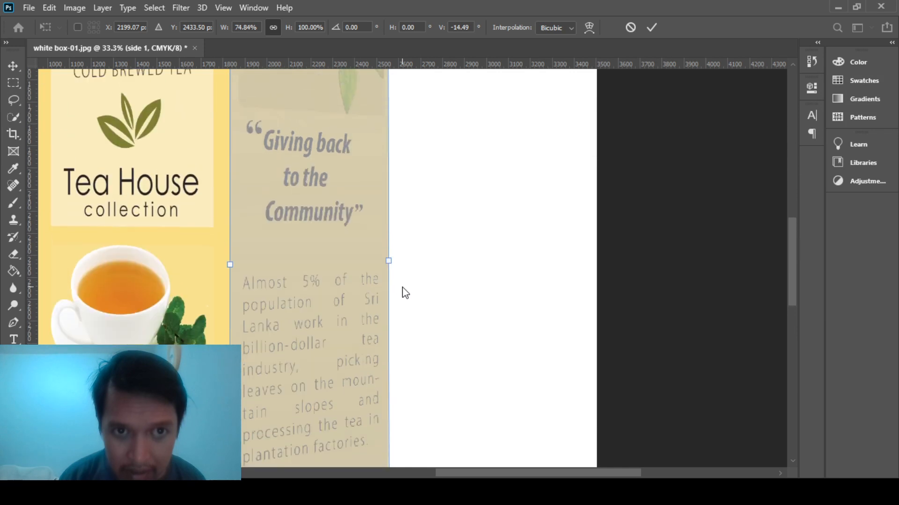
pyautogui.scroll(1, 405, 293)
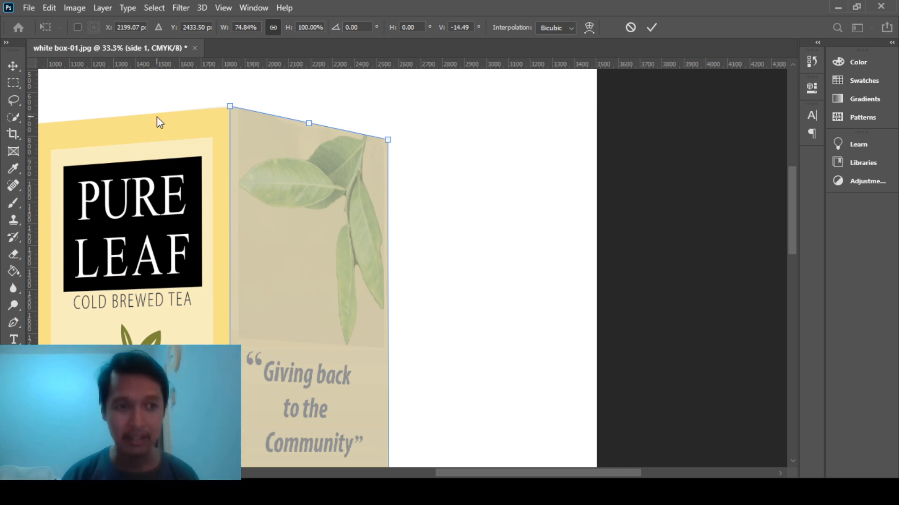
pyautogui.click(18, 63)
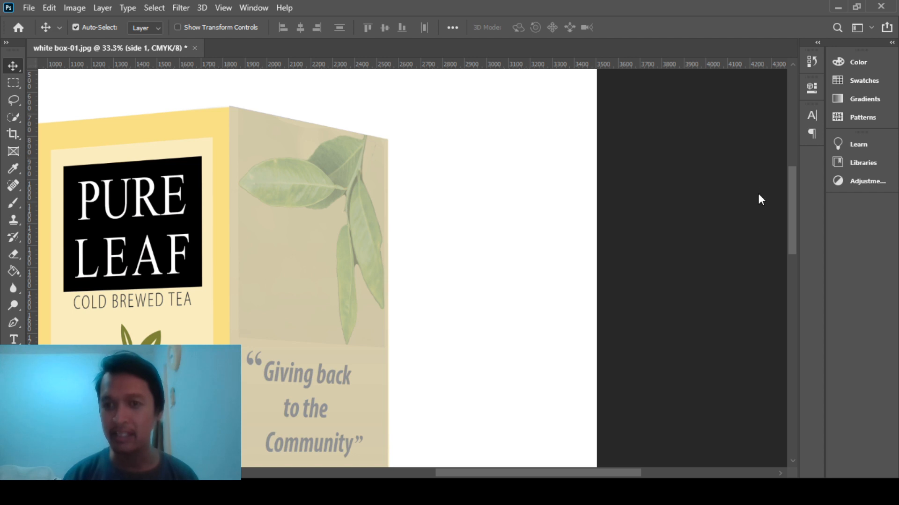
# - Restore the side panel layer to full opacity and save the finished mockup as front_view.psd
pyautogui.press('0')
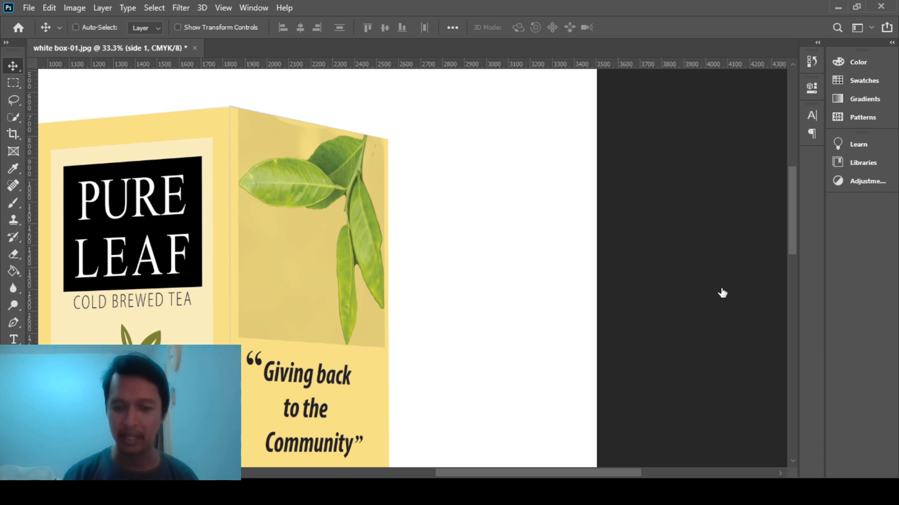
pyautogui.hotkey('ctrl', '0')
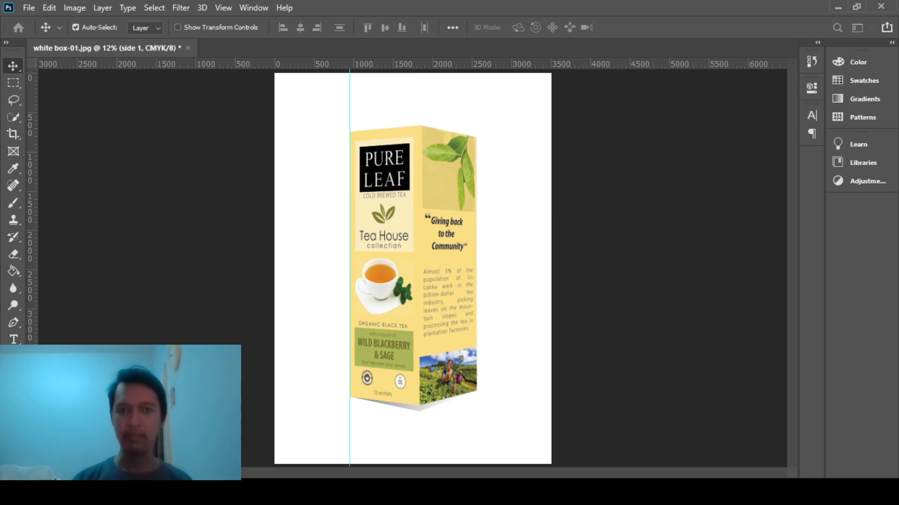
pyautogui.press('Return')
# - Open the blank white box-01.jpg again and convert its background into the regular layer Layer 0
pyautogui.press('Return')
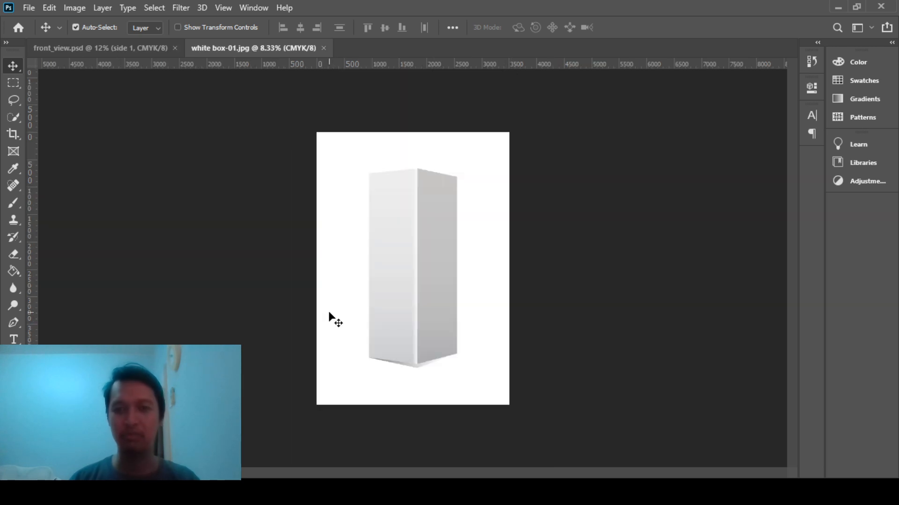
pyautogui.hotkey('ctrl', '+')
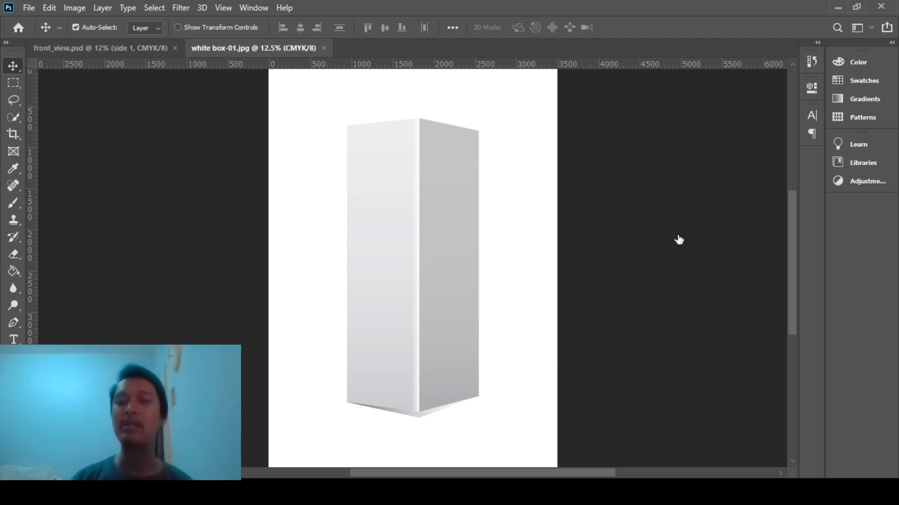
pyautogui.click(554, 131)
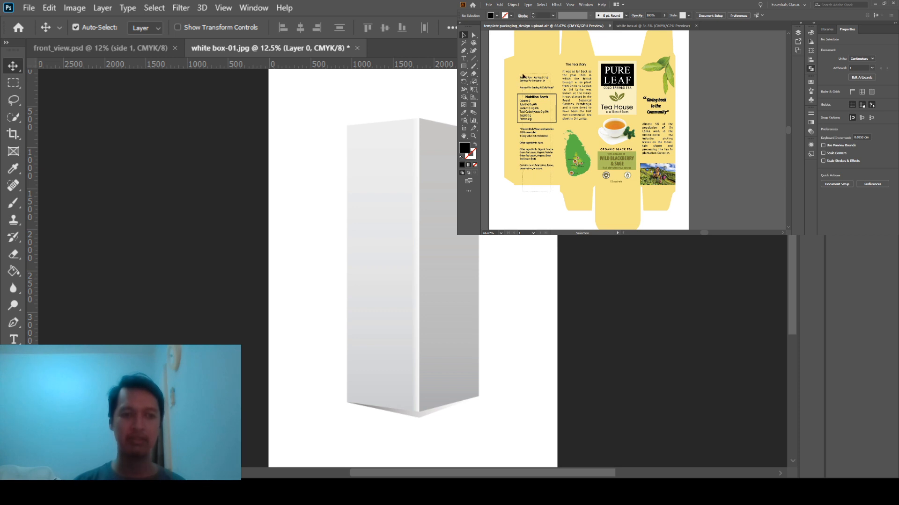
# - Switch to Illustrator and group the Nutrition Facts panel's background rectangle with all of its text
pyautogui.click(522, 73)
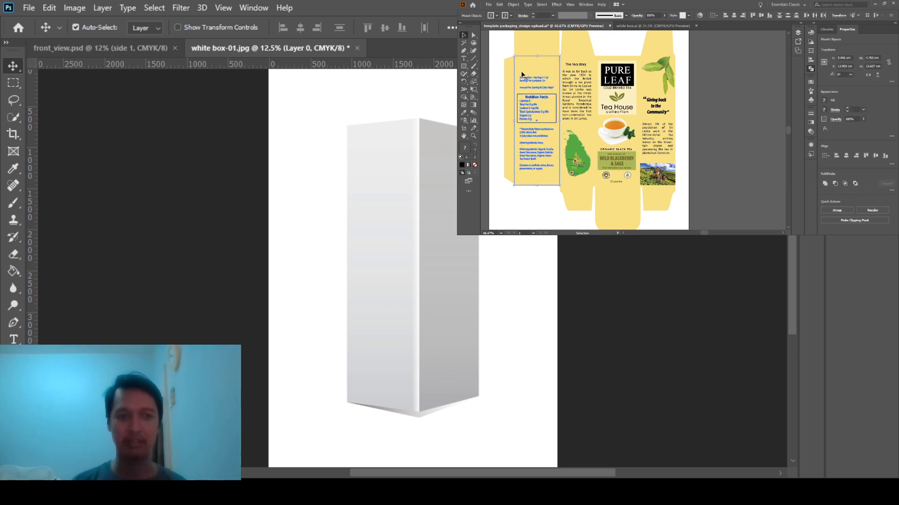
pyautogui.click(533, 159)
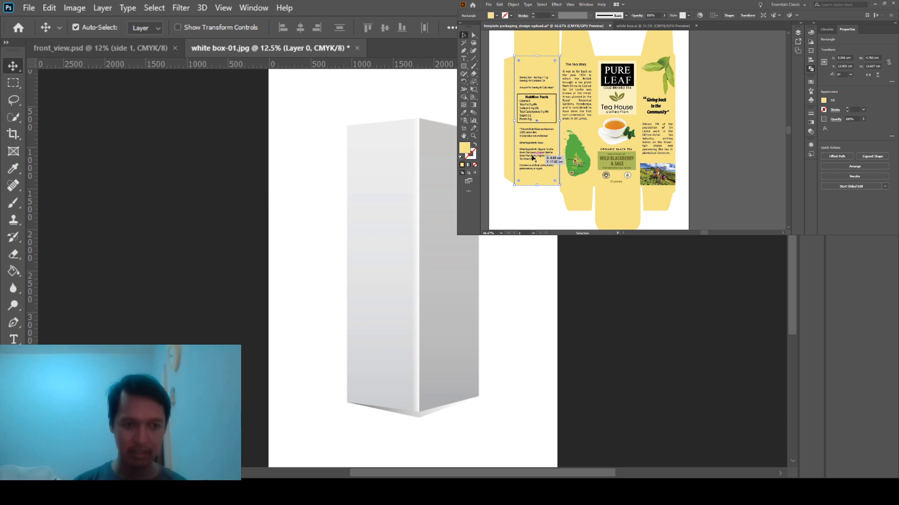
pyautogui.click(532, 158)
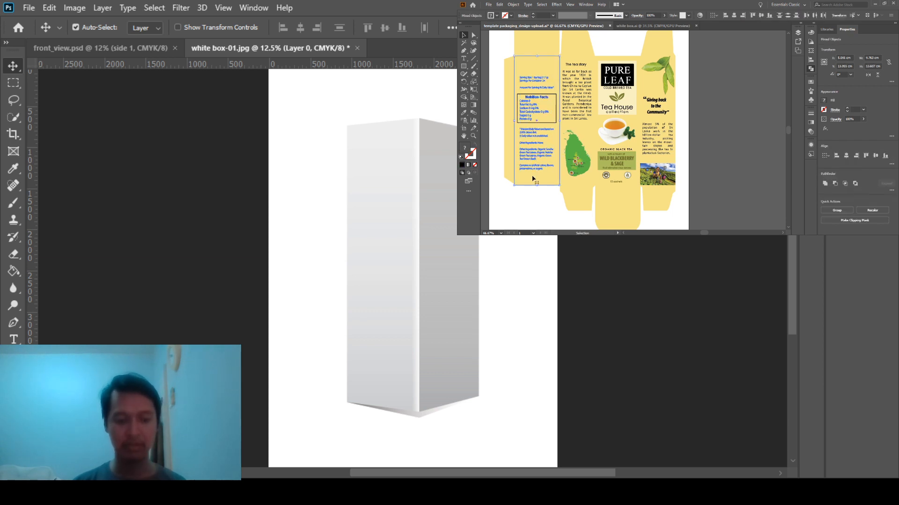
pyautogui.press('a')
pyautogui.press('v')
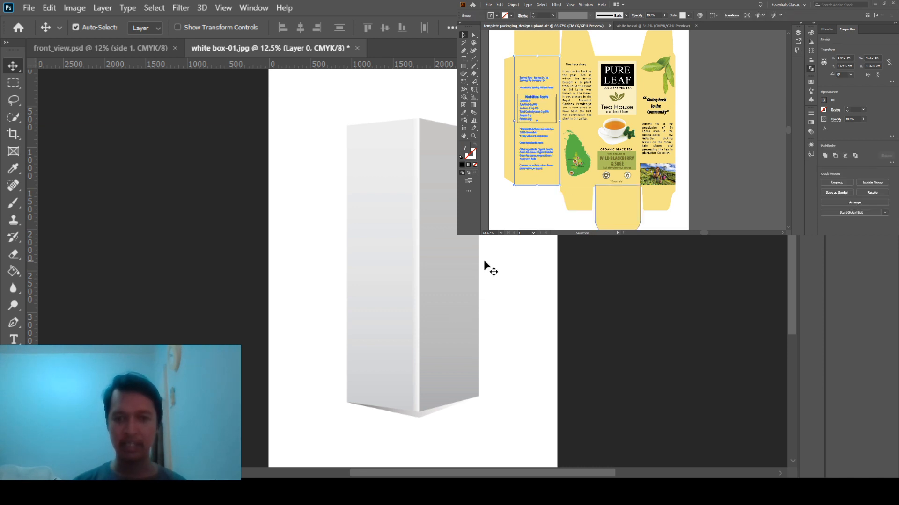
# - Paste the copied artwork onto the blank box in Photoshop as a smart object and name its layer back
pyautogui.hotkey('ctrl', 'v')
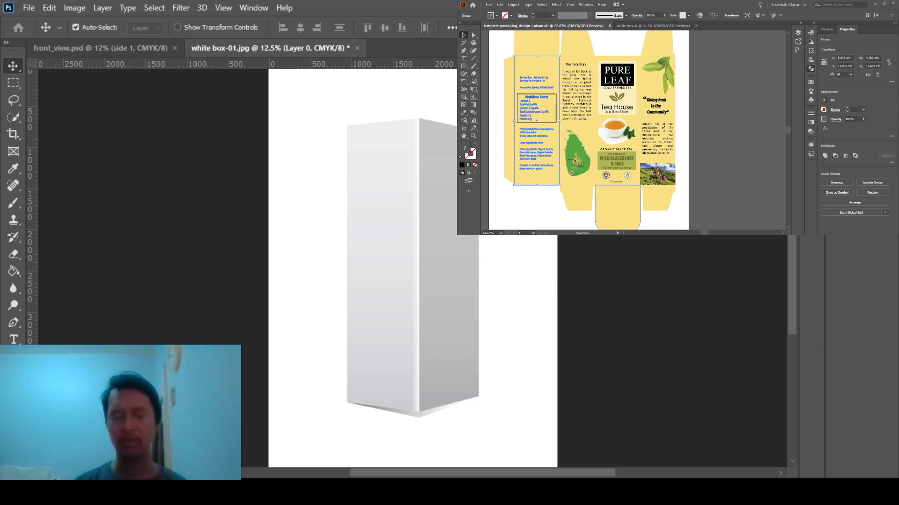
pyautogui.press('Return')
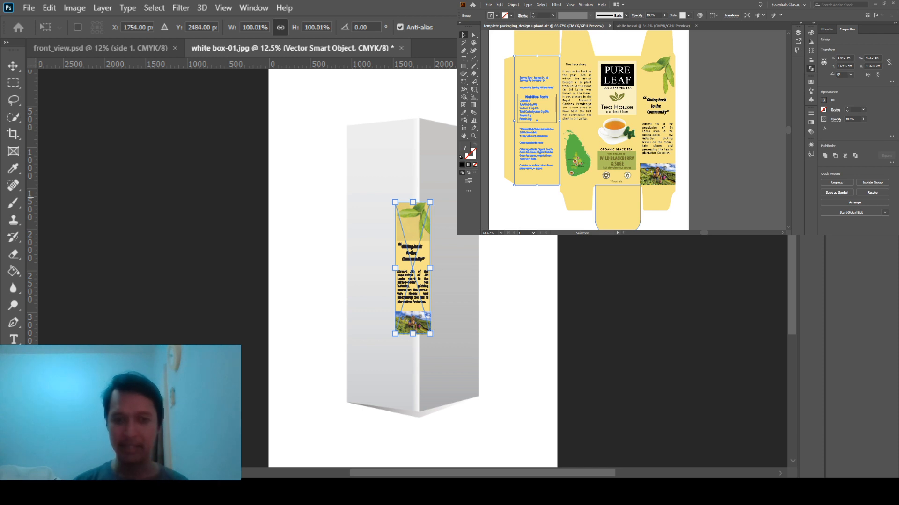
pyautogui.press('Return')
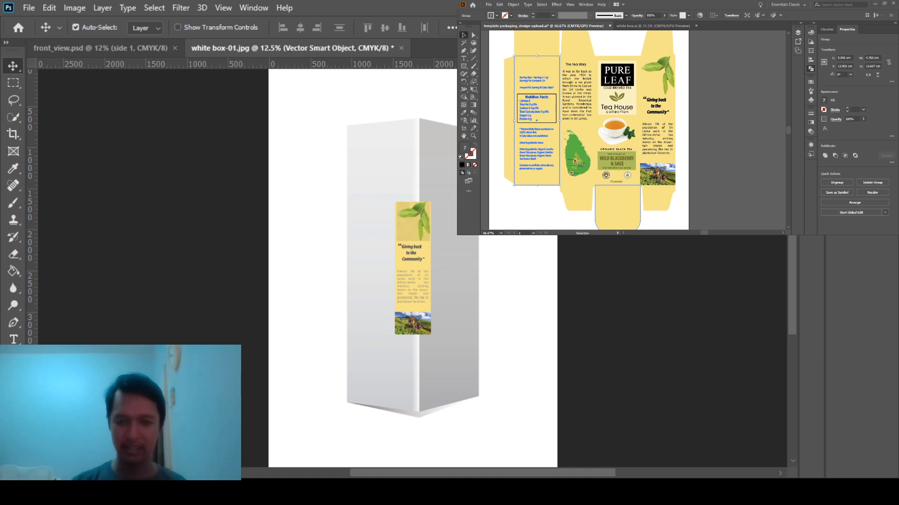
pyautogui.click(683, 260)
pyautogui.click(690, 242)
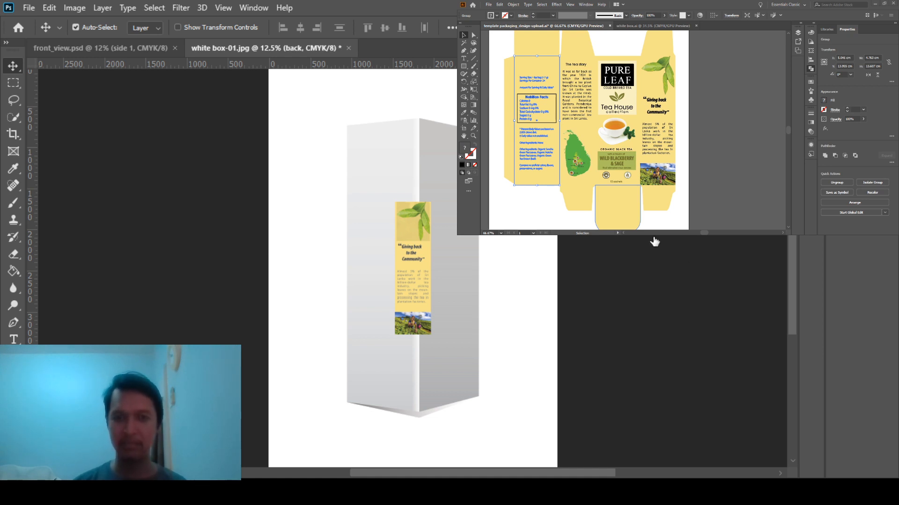
pyautogui.hotkey('ctrl', '+')
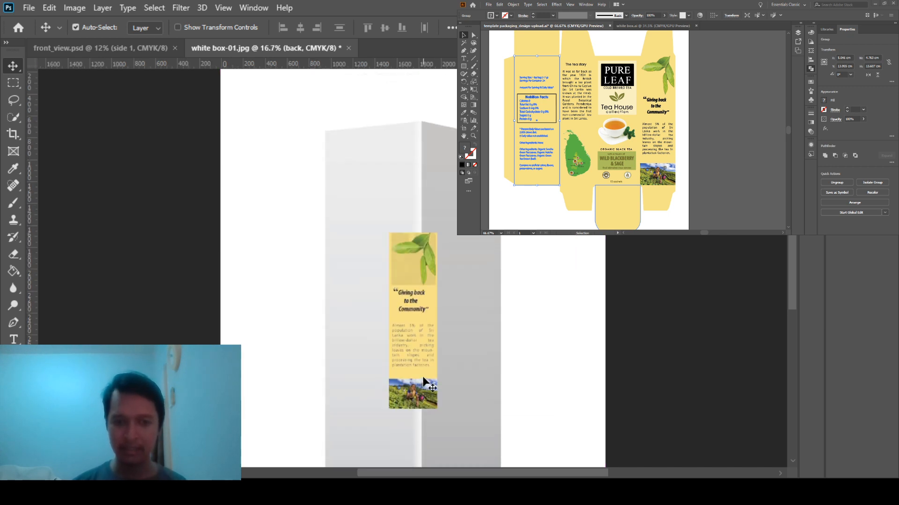
# - Delete the pasted "Giving back to the Community" artwork from the box and copy the Nutrition Facts group in Illustrator
pyautogui.click(424, 381)
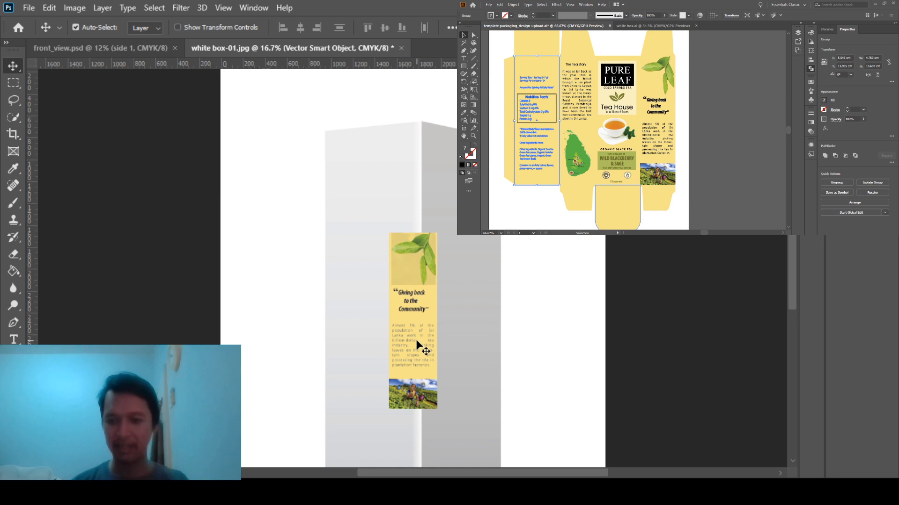
pyautogui.press('Delete')
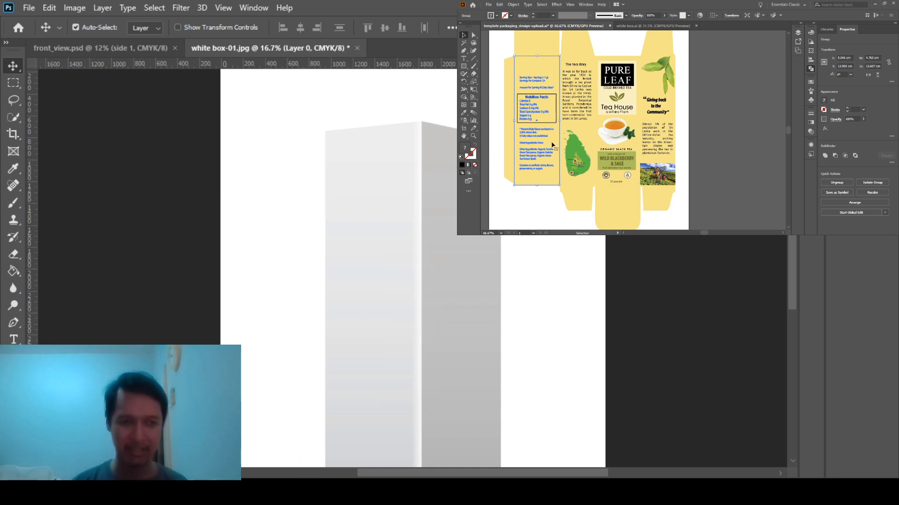
pyautogui.press('a')
pyautogui.press('v')
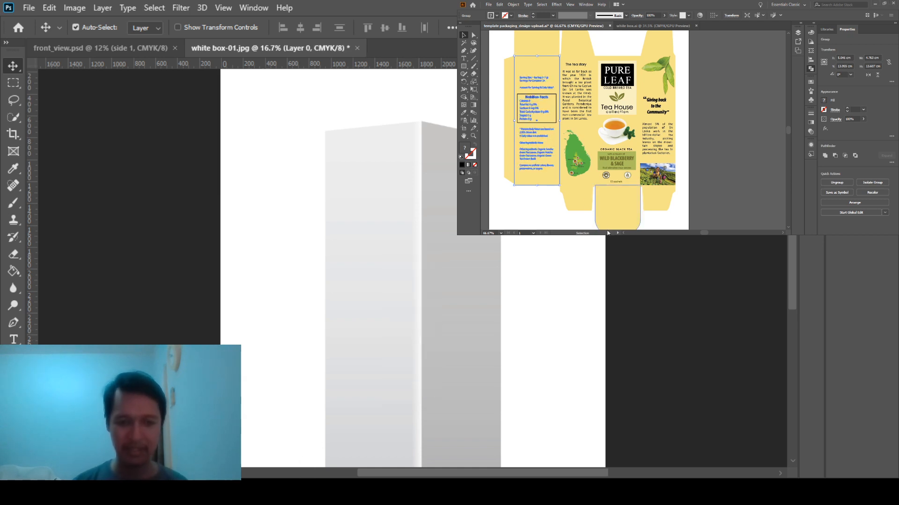
# - Paste the Nutrition Facts artwork onto the blank box in Photoshop as a smart object and name its layer back
pyautogui.click(372, 347)
pyautogui.hotkey('ctrl', 'v')
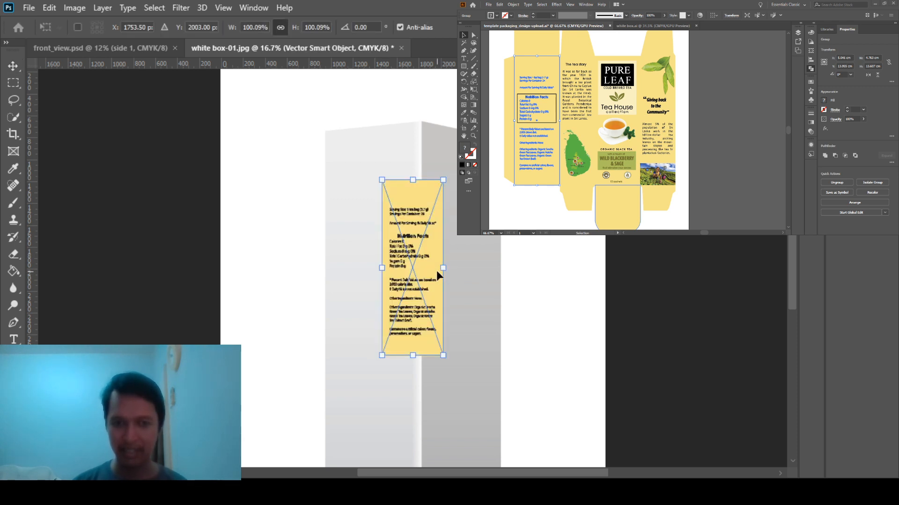
pyautogui.moveTo(430, 257); pyautogui.dragTo(423, 254)
pyautogui.press('Return')
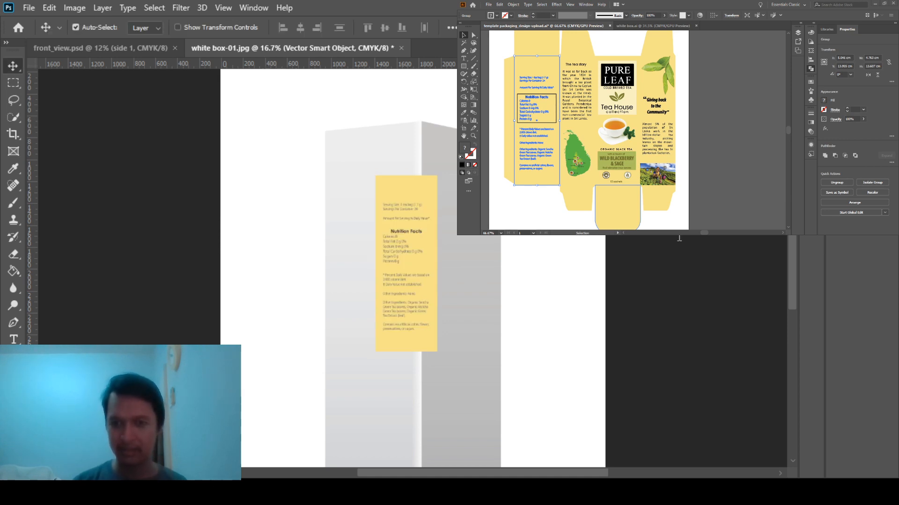
pyautogui.write('back')
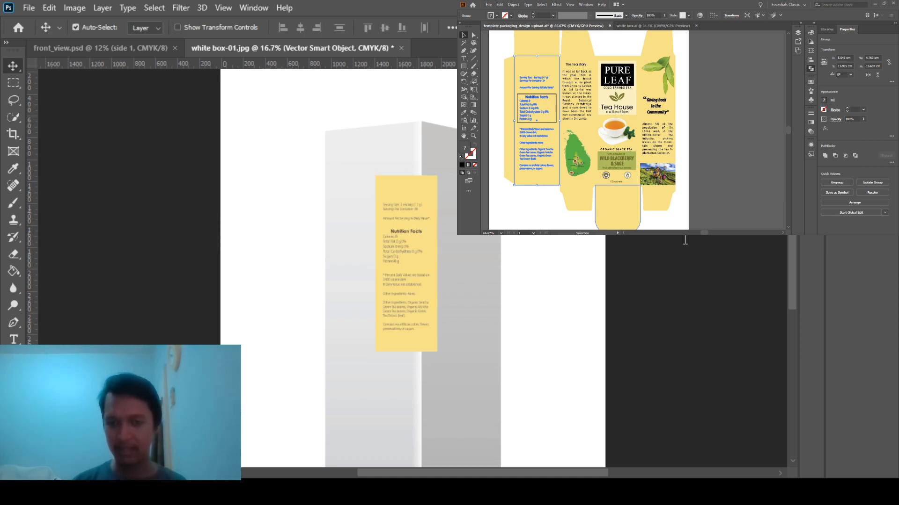
pyautogui.click(740, 242)
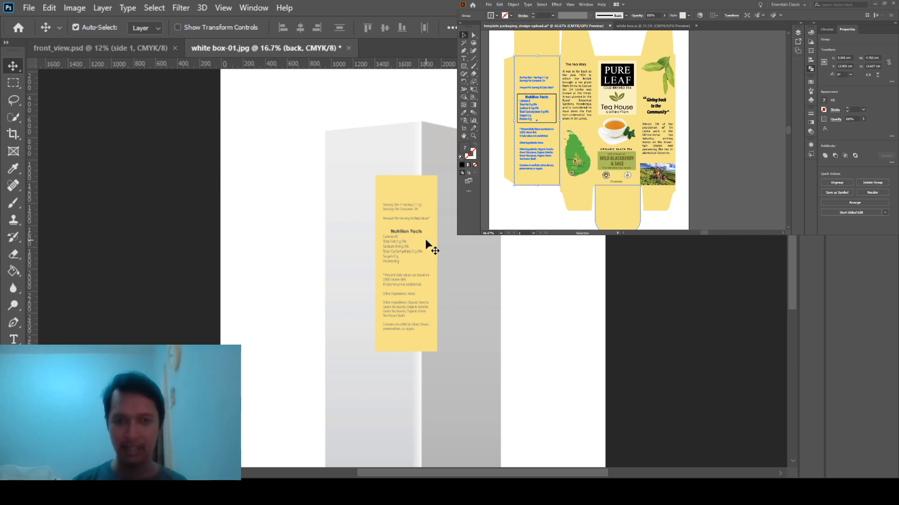
# - Move the Nutrition Facts artwork so its upper-left corner meets the upper-left corner of the box's wider face
pyautogui.scroll(1, 425, 238)
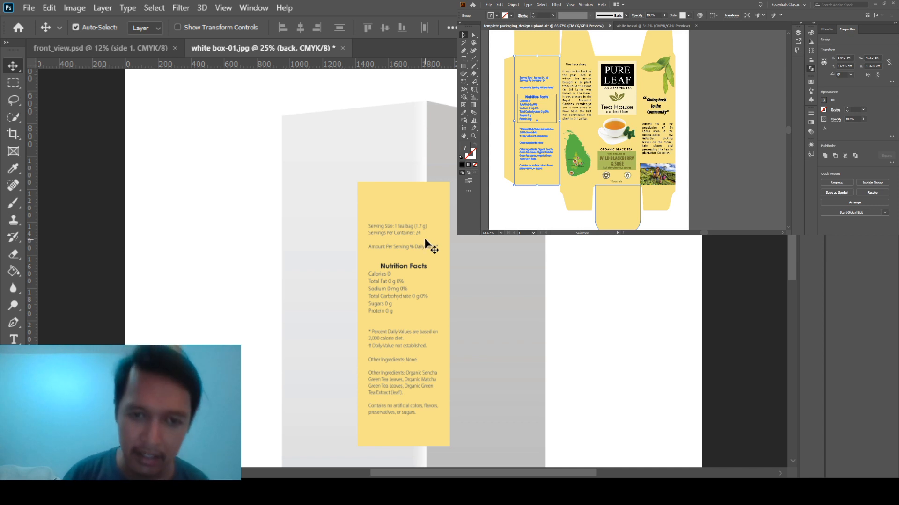
pyautogui.moveTo(424, 241); pyautogui.dragTo(349, 175)
pyautogui.scroll(-3, 362, 272)
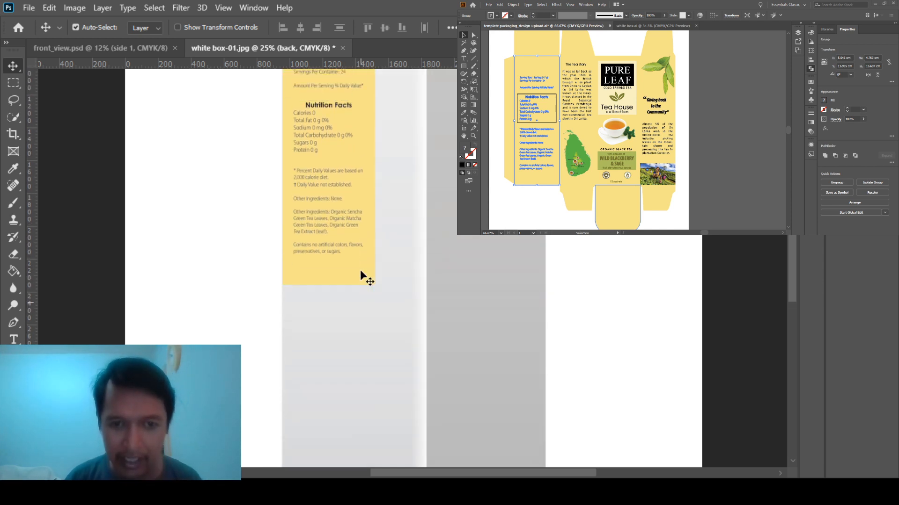
pyautogui.scroll(3, 356, 281)
pyautogui.hotkey('ctrl', '-')
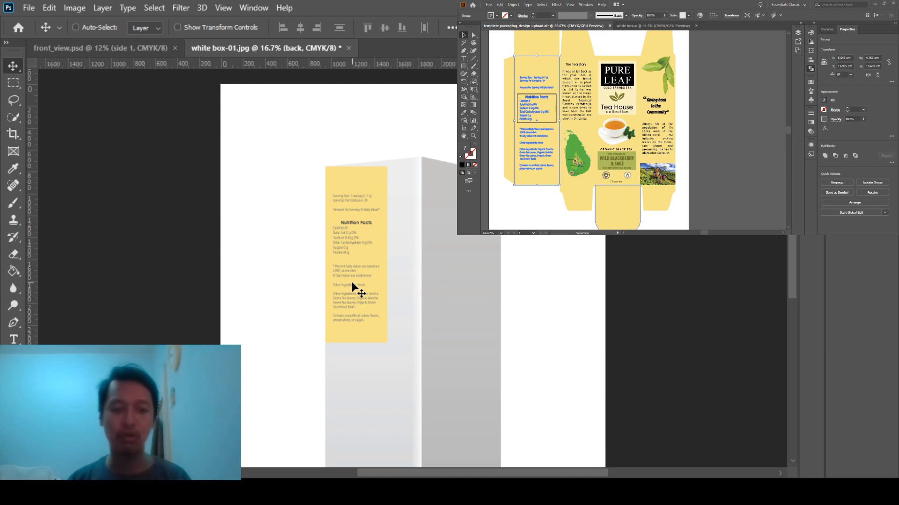
# - Scale the Nutrition Facts artwork to about 209% so it spans the full height of the box's left edge
pyautogui.hotkey('ctrl', 't')
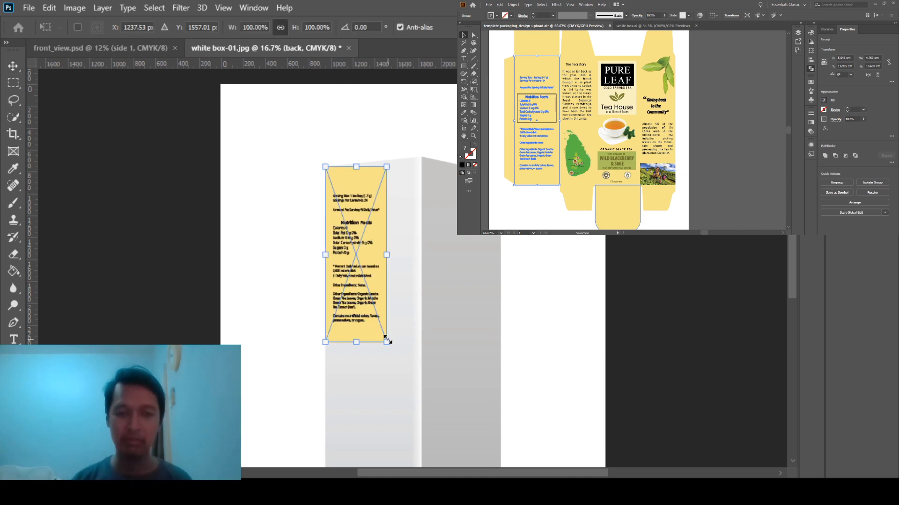
pyautogui.scroll(-2, 390, 343)
pyautogui.scroll(-3, 389, 343)
pyautogui.moveTo(391, 236); pyautogui.dragTo(462, 427)
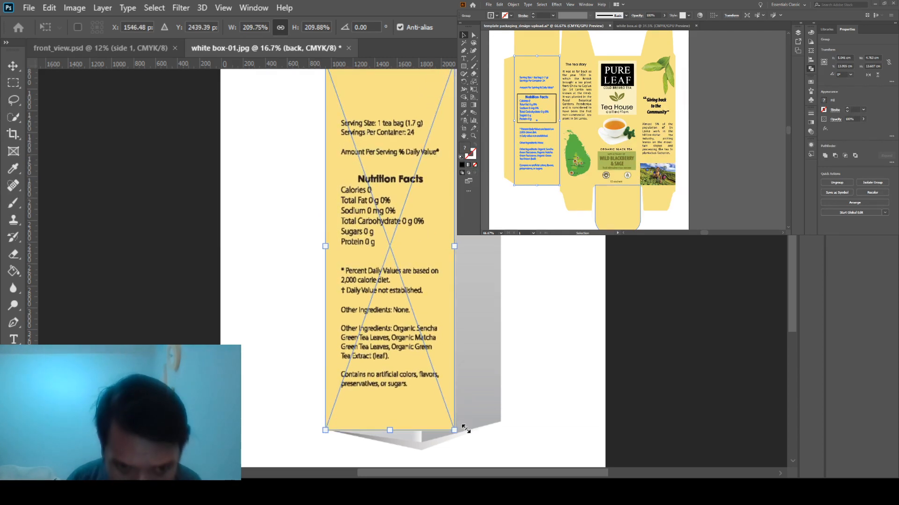
pyautogui.hotkey('ctrl', '+')
pyautogui.hotkey('ctrl', '+')
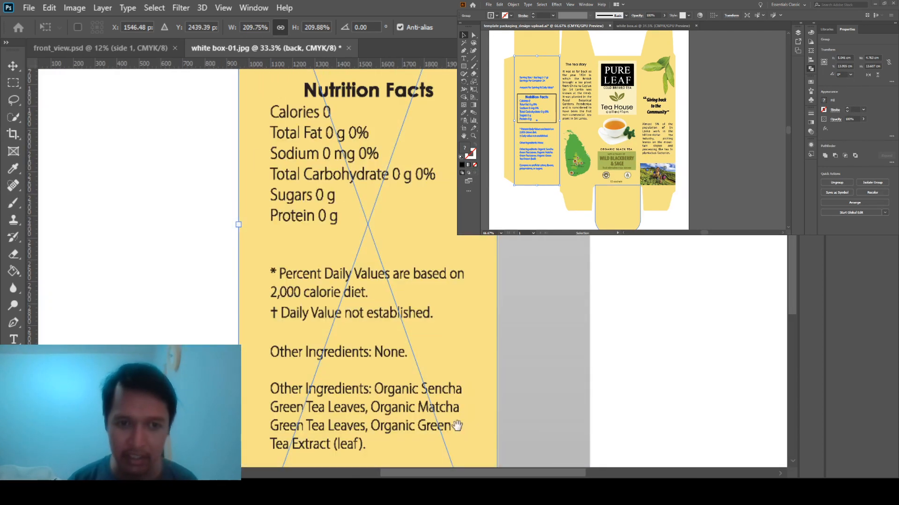
pyautogui.moveTo(456, 425); pyautogui.dragTo(395, 133)
pyautogui.moveTo(433, 244)
pyautogui.mouseDown()
pyautogui.moveTo(415, 234)
pyautogui.moveTo(425, 246)
pyautogui.mouseUp()
pyautogui.scroll(3, 423, 242)
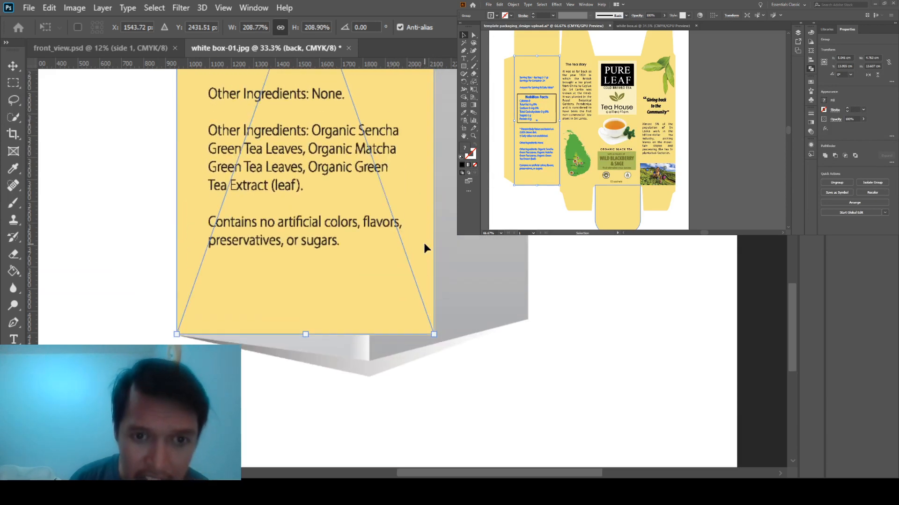
pyautogui.moveTo(399, 176); pyautogui.dragTo(405, 467)
pyautogui.moveTo(342, 94); pyautogui.dragTo(370, 336)
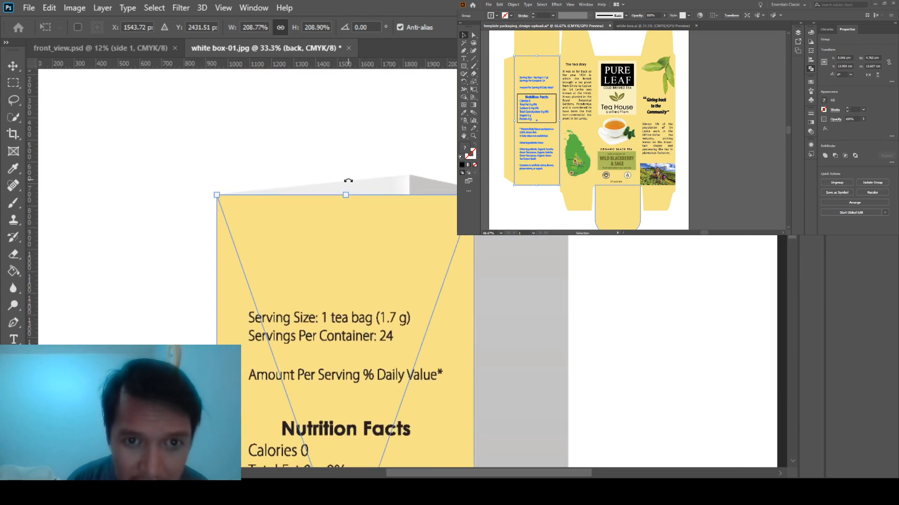
pyautogui.scroll(-1, 458, 276)
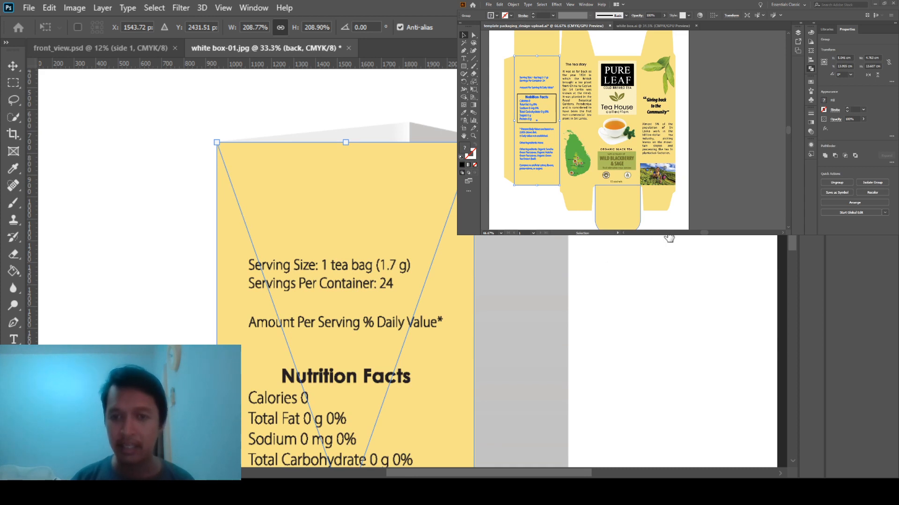
pyautogui.press('Return')
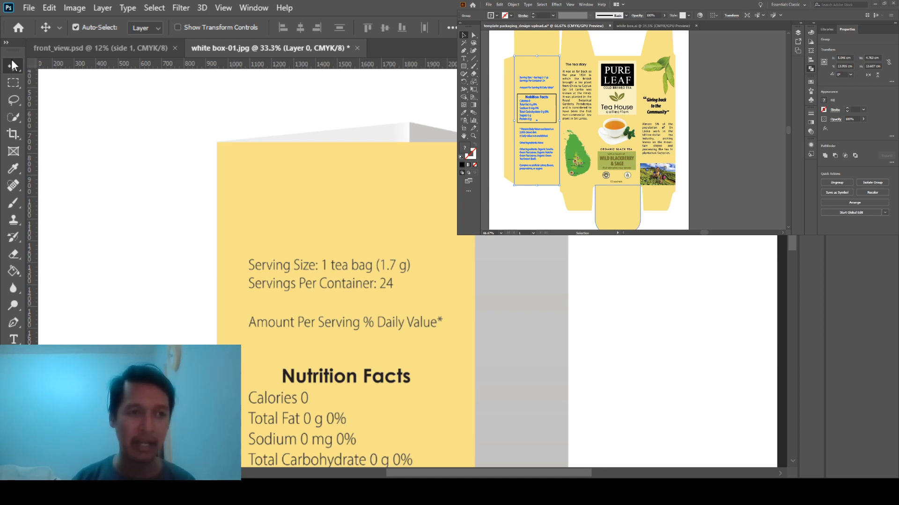
# - Rasterize the back layer and set its opacity to 40%
pyautogui.click(709, 242)
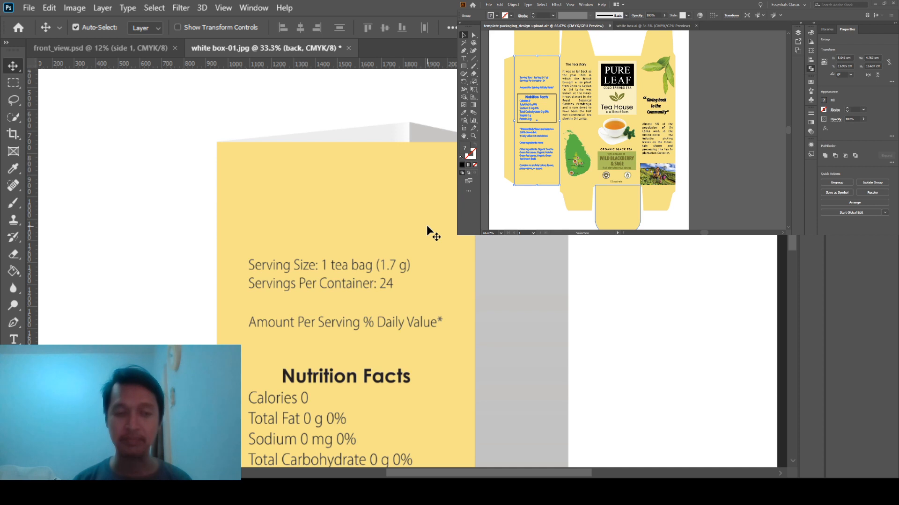
pyautogui.press('ctrl')
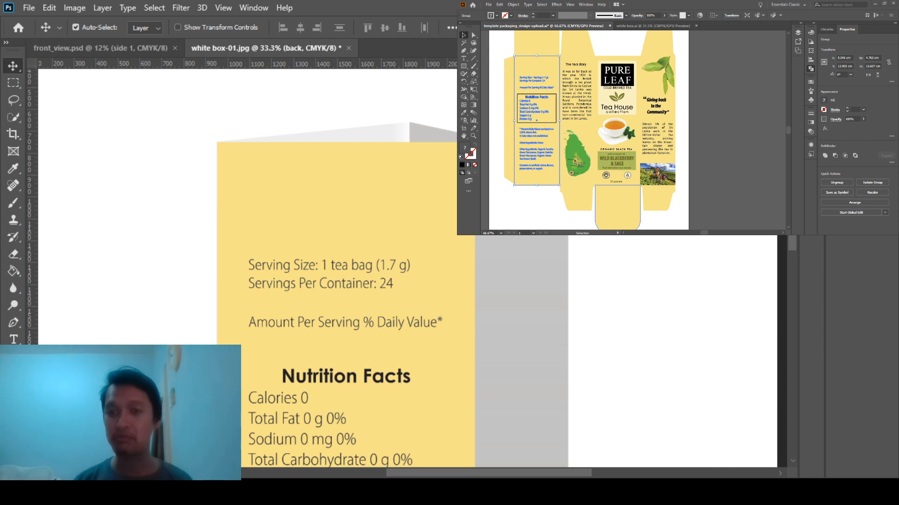
pyautogui.write('40')
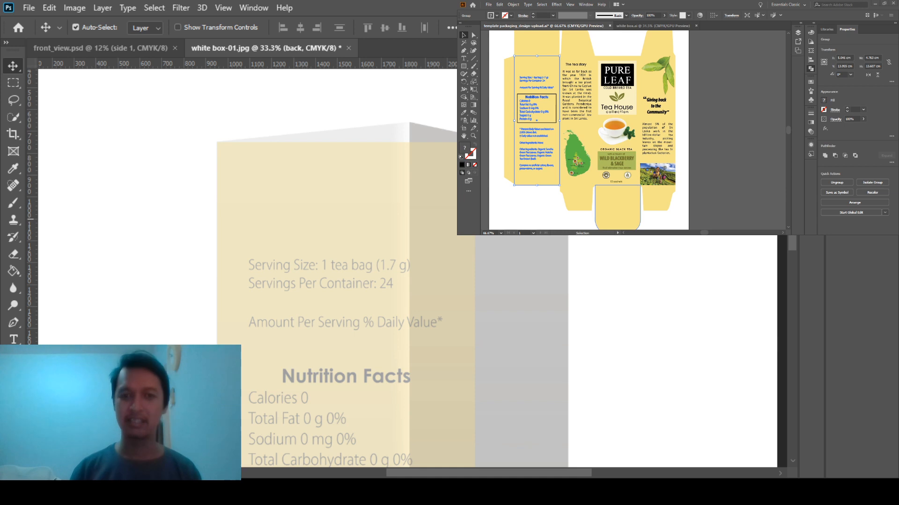
# - Distort the back layer's two right corners onto the box's central vertical edge to match the face's perspective, and restore full opacity
pyautogui.hotkey('ctrl', 't')
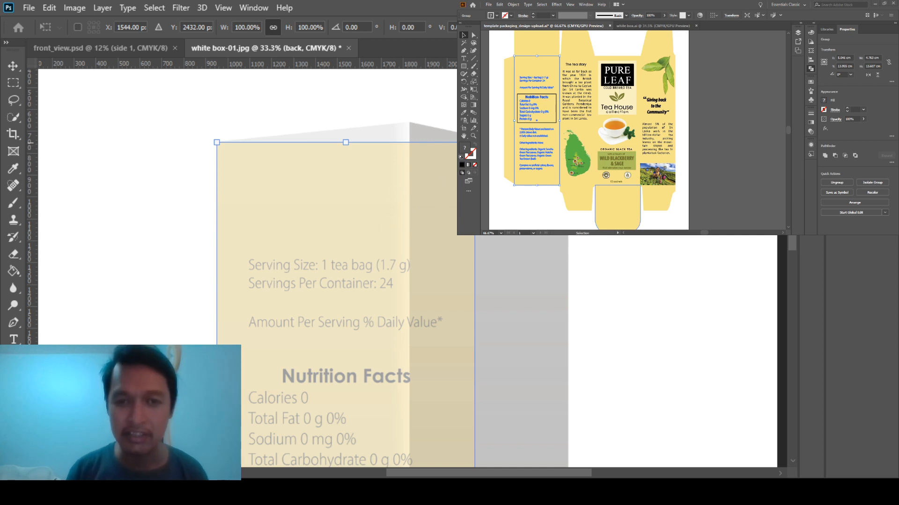
pyautogui.hotkey('ctrl', '+')
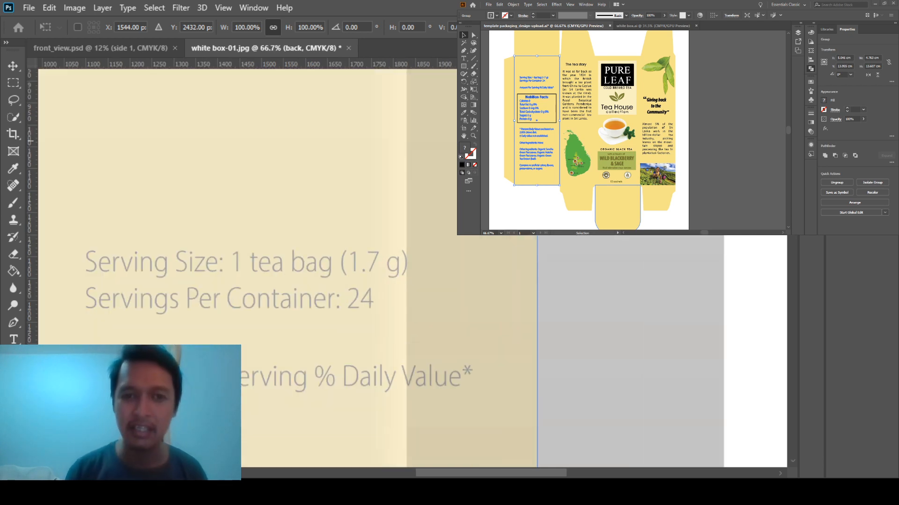
pyautogui.scroll(5, 453, 136)
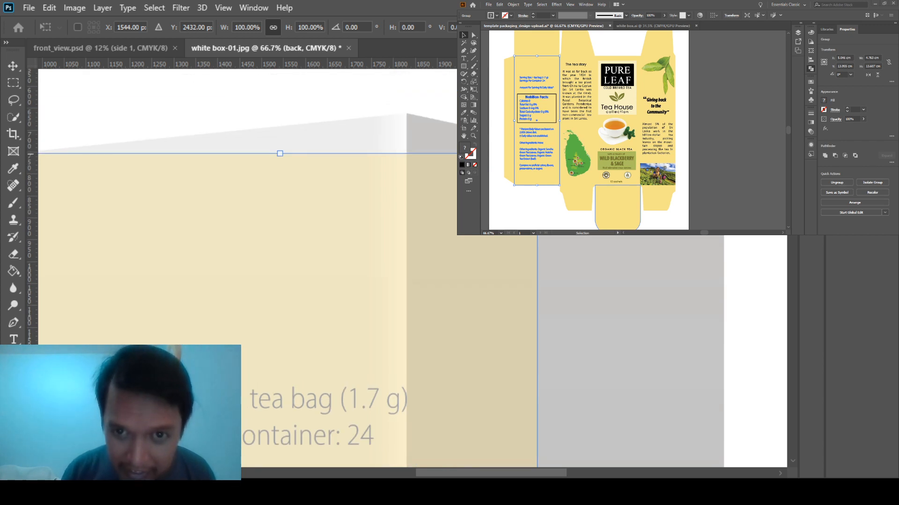
pyautogui.moveTo(537, 154); pyautogui.dragTo(408, 119)
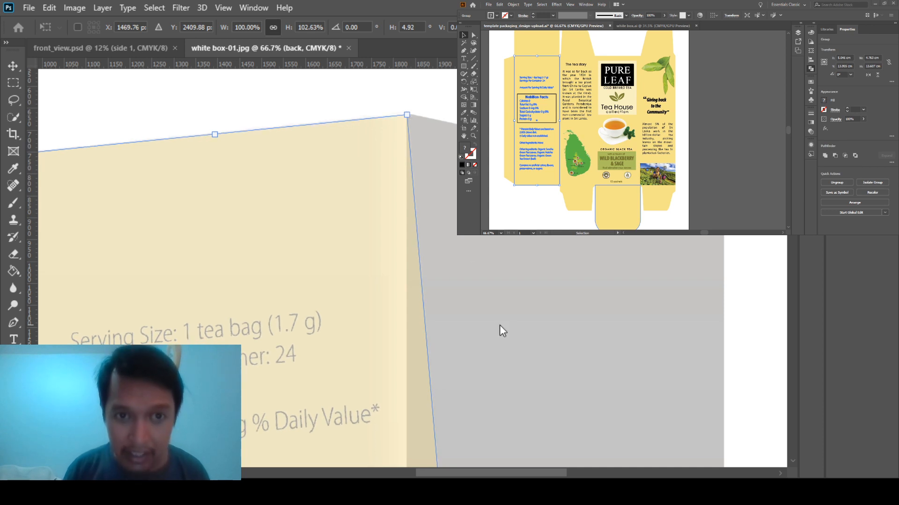
pyautogui.scroll(-15, 499, 324)
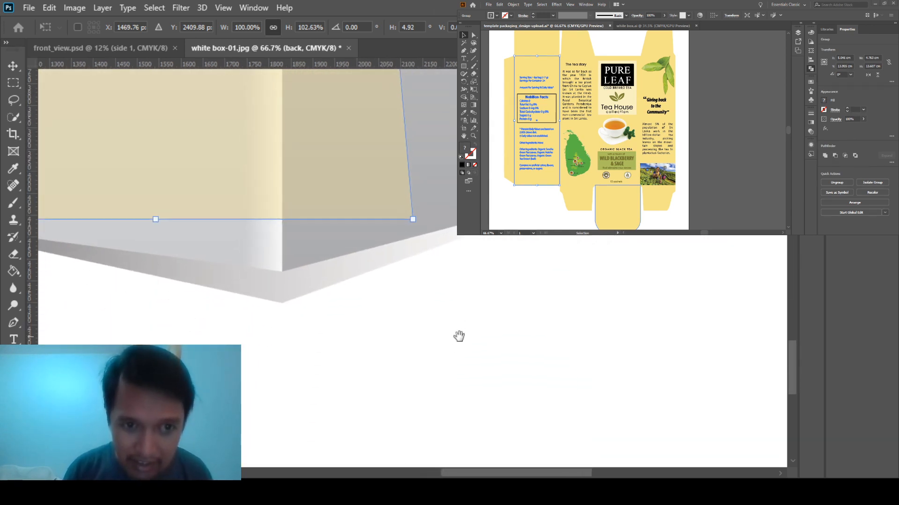
pyautogui.moveTo(412, 219); pyautogui.dragTo(284, 271)
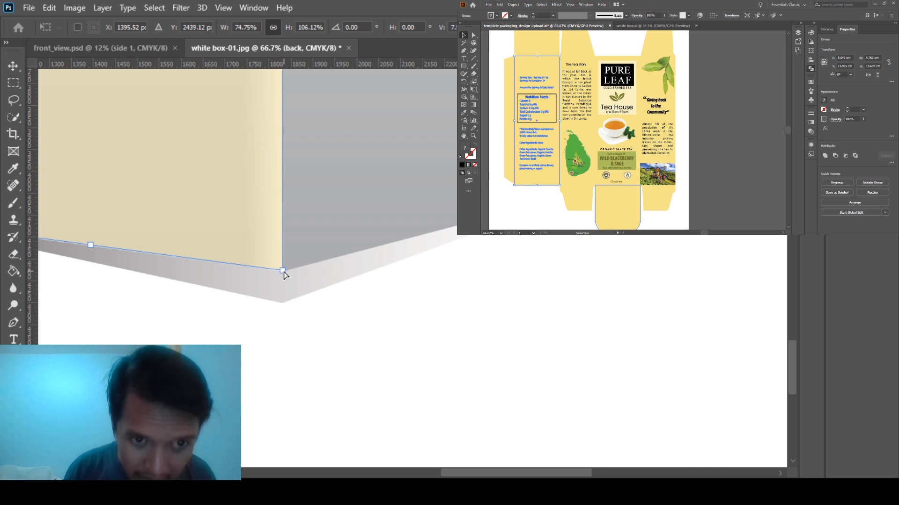
pyautogui.hotkey('ctrl', '0')
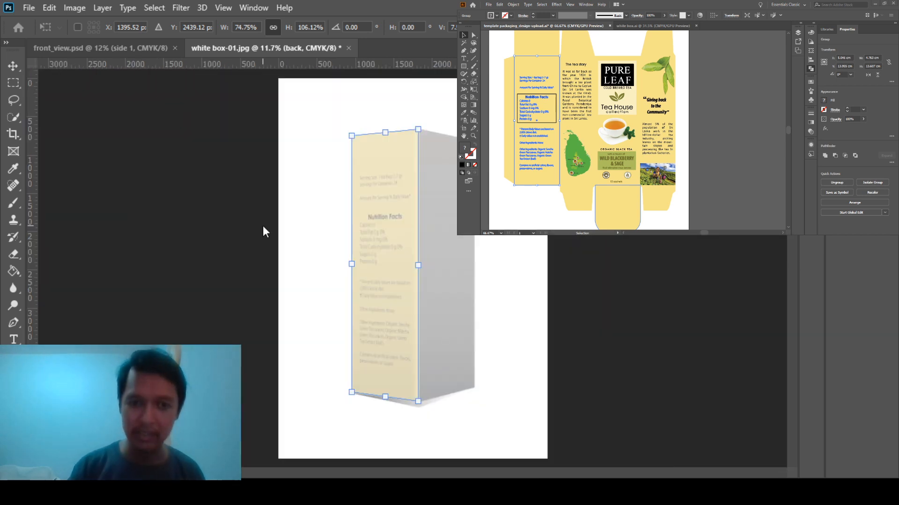
pyautogui.doubleClick(397, 197)
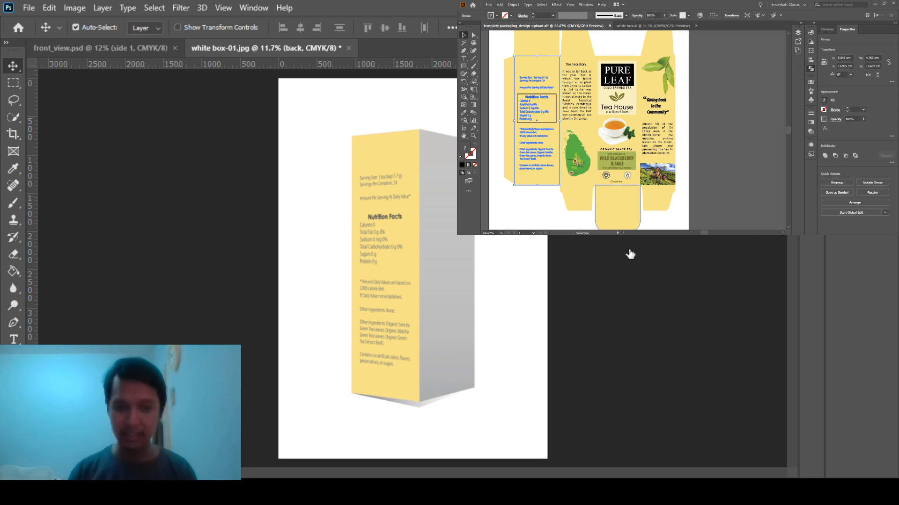
# - Switch to Illustrator, group the tea story panel's background, text and island map, and copy the group
pyautogui.hotkey('ctrl', '+')
pyautogui.hotkey('ctrl', '+')
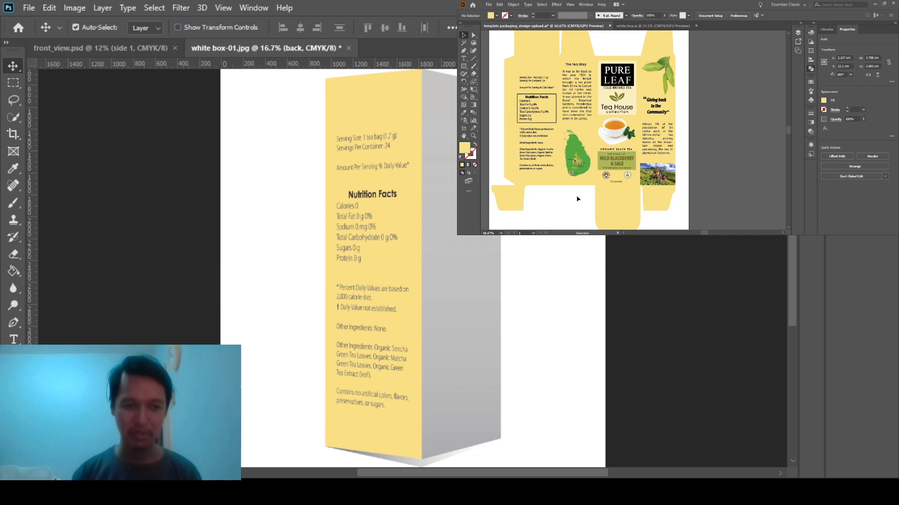
pyautogui.click(576, 196)
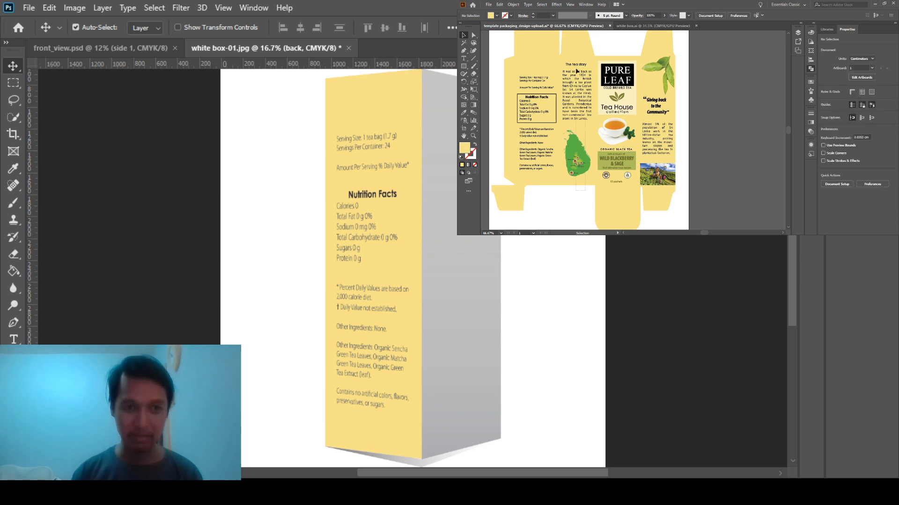
pyautogui.moveTo(570, 62); pyautogui.dragTo(588, 176)
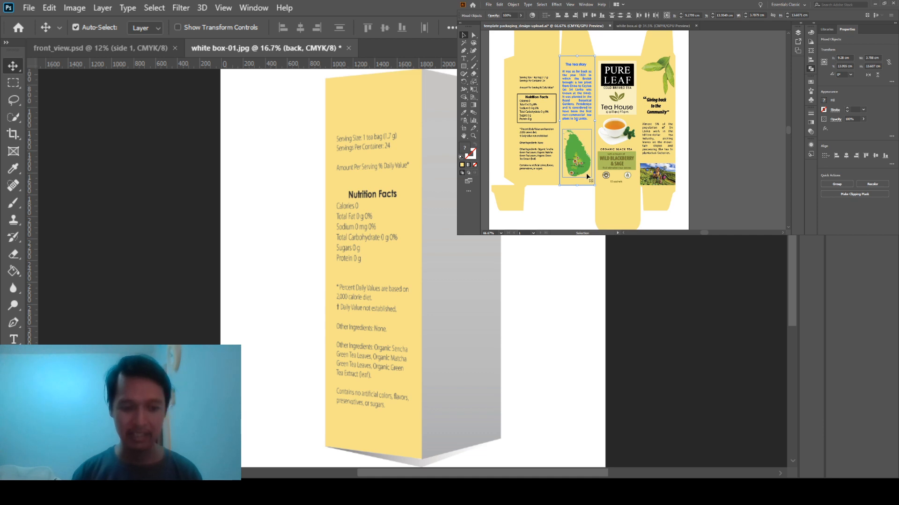
pyautogui.hotkey('ctrl', 'g')
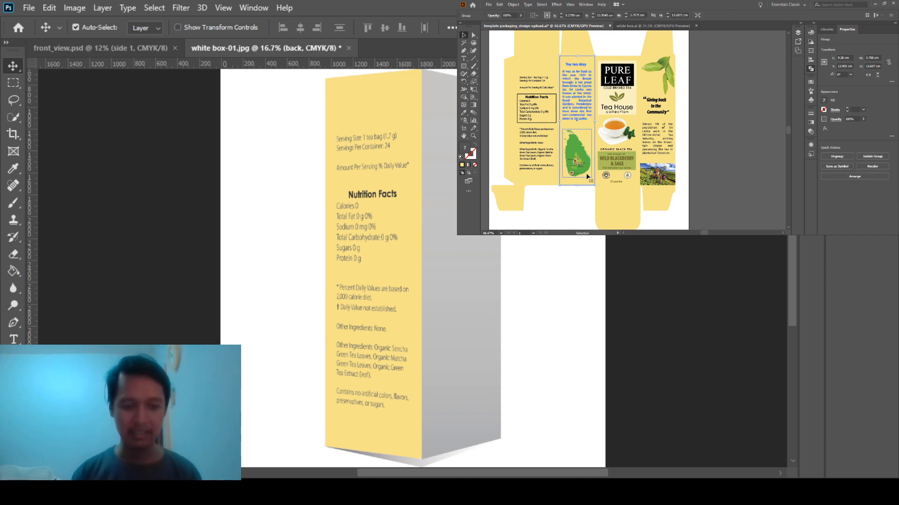
pyautogui.hotkey('ctrl', 'c')
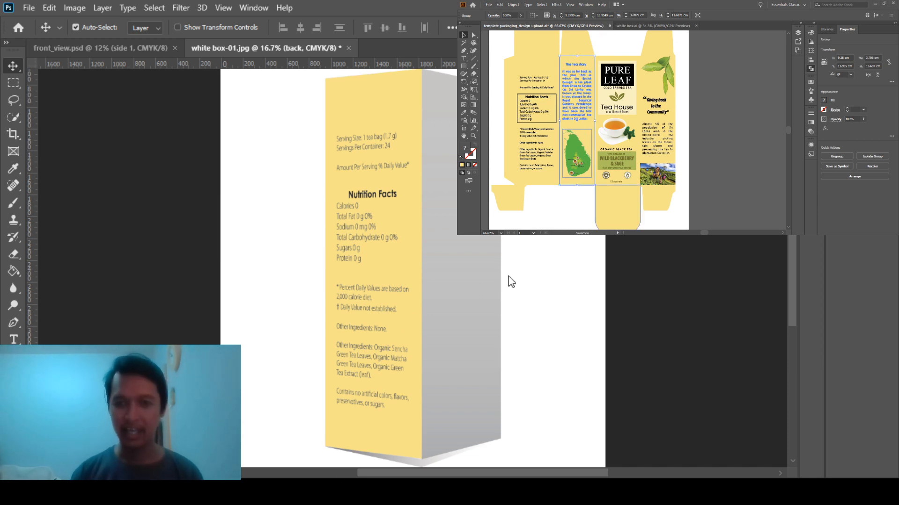
pyautogui.press('ctrl')
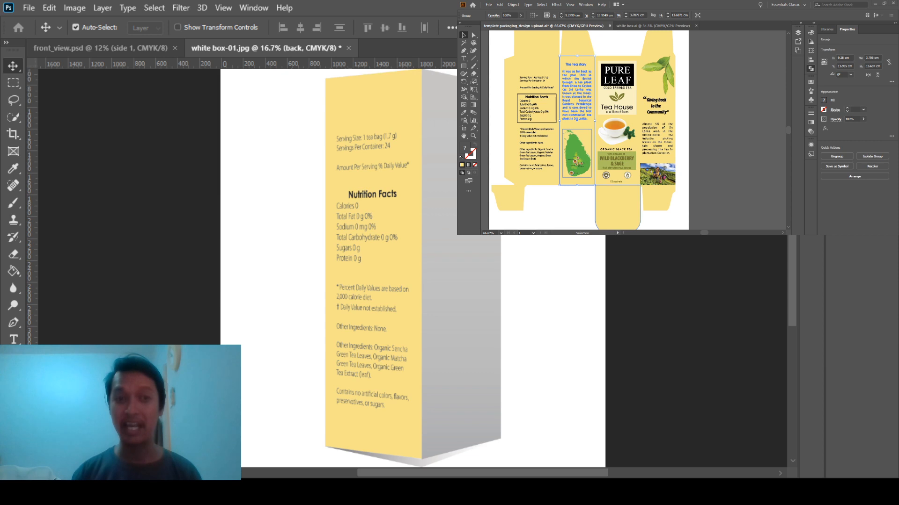
# - Paste the copied tea story panel into white box-01.jpg as a smart object and name its layer side 2
pyautogui.hotkey('ctrl', 'v')
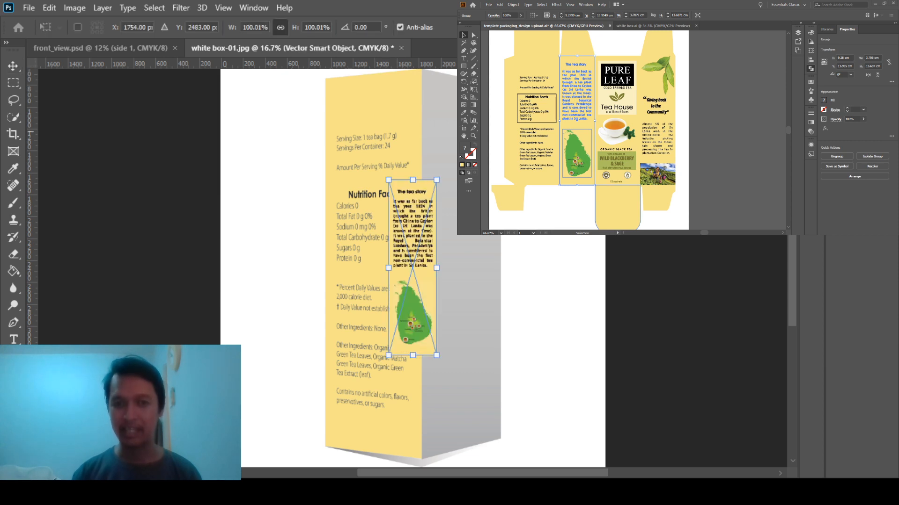
pyautogui.press('Return')
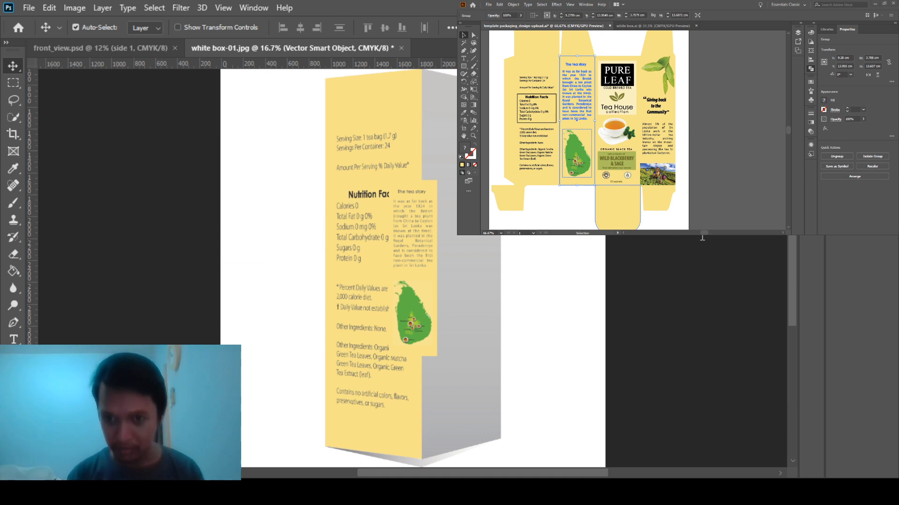
pyautogui.click(367, 233)
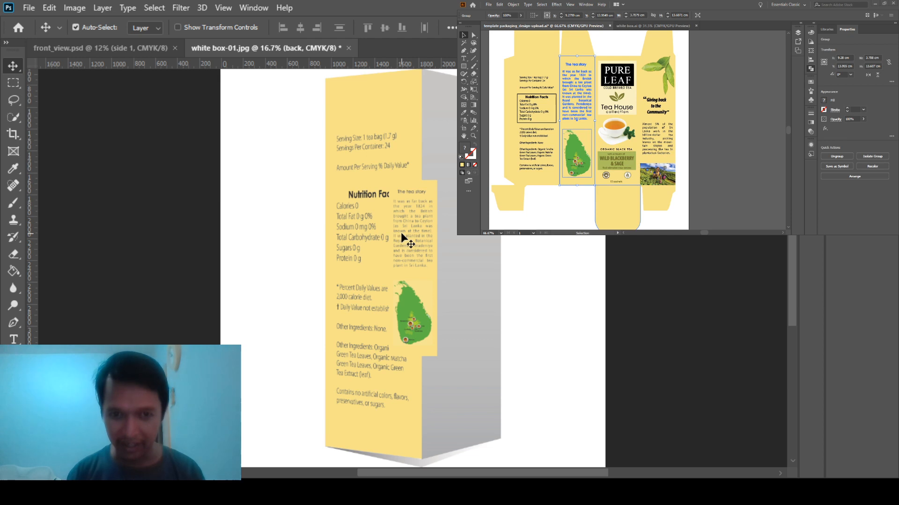
# - Move the tea story panel so its upper-left corner meets the top of the box's central vertical edge
pyautogui.moveTo(401, 240); pyautogui.dragTo(391, 414)
pyautogui.hotkey('ctrl', '+')
pyautogui.hotkey('ctrl', '+')
pyautogui.moveTo(425, 313); pyautogui.dragTo(415, 372)
pyautogui.moveTo(470, 355); pyautogui.dragTo(439, 146)
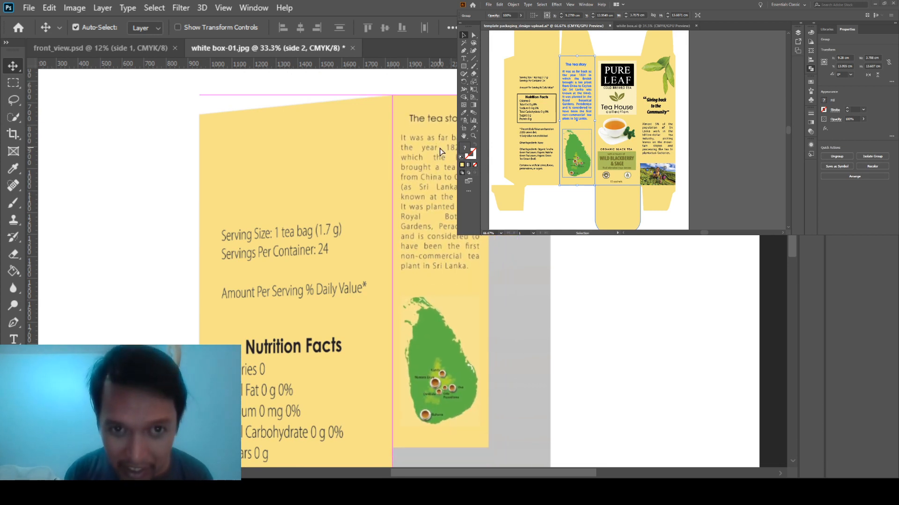
pyautogui.moveTo(499, 387); pyautogui.dragTo(486, 292)
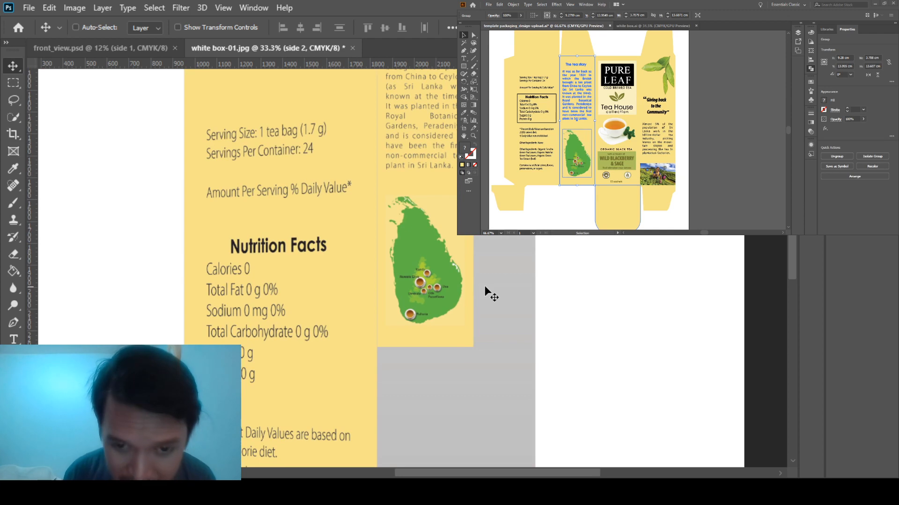
pyautogui.scroll(3, 485, 288)
pyautogui.scroll(6, 484, 288)
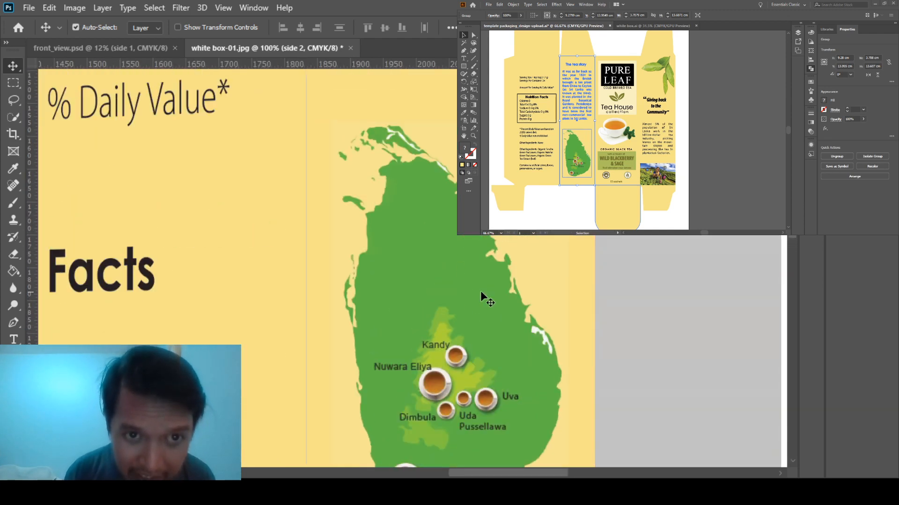
pyautogui.scroll(8, 482, 293)
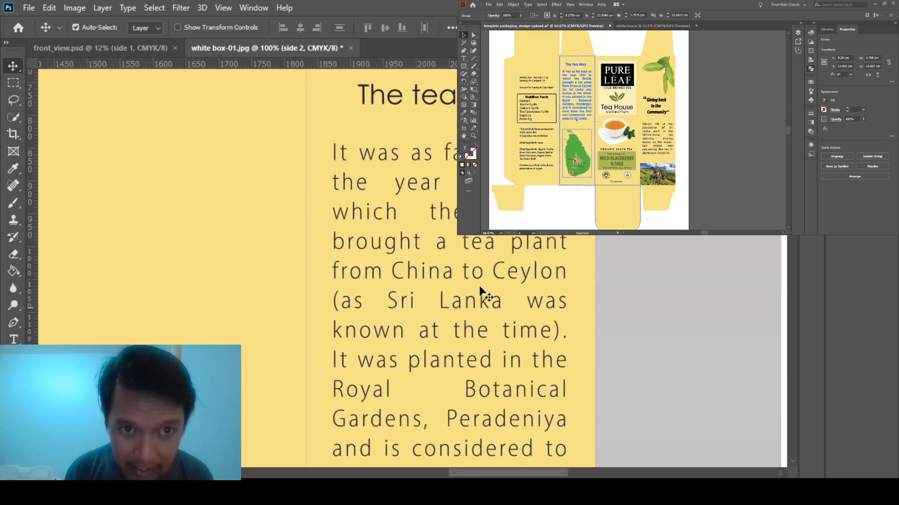
pyautogui.moveTo(482, 280)
pyautogui.mouseDown()
pyautogui.moveTo(486, 287)
pyautogui.moveTo(487, 272)
pyautogui.mouseUp()
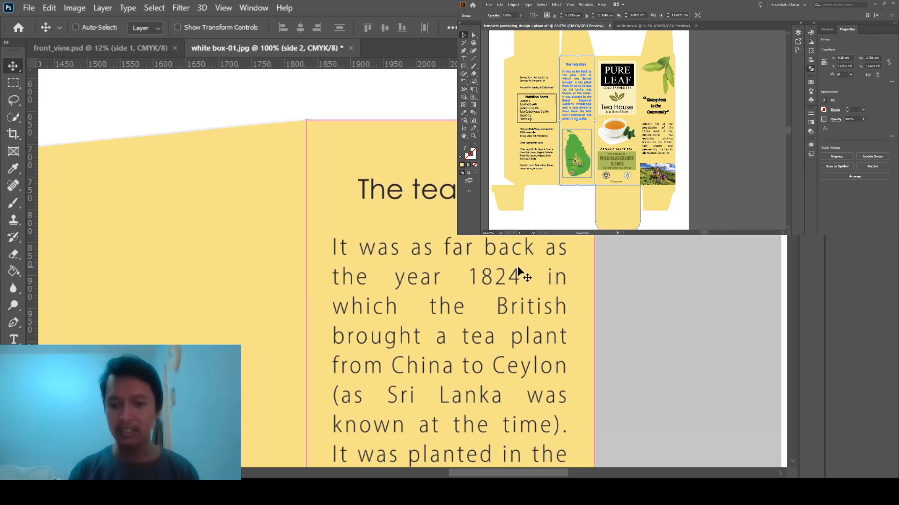
pyautogui.hotkey('ctrl', '0')
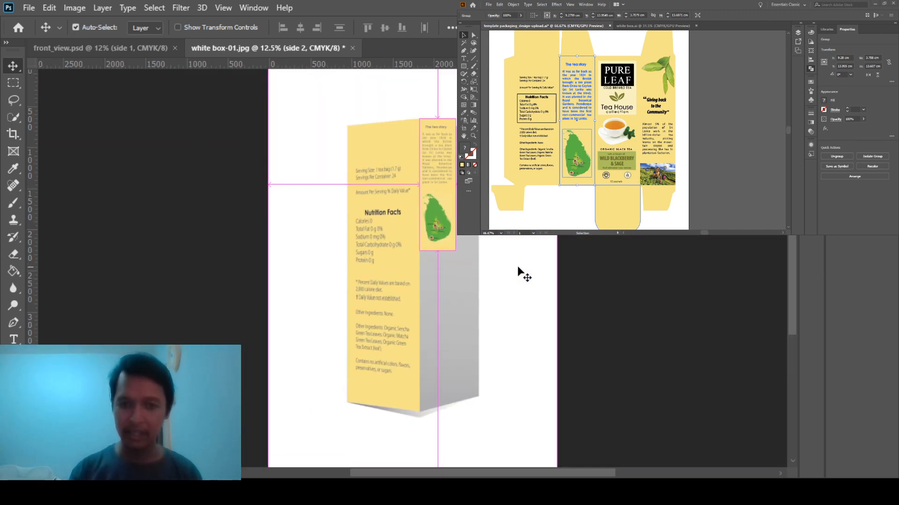
# - Scale the tea story panel from its upper-left corner to about 221.5% so it covers the box's grey side face
pyautogui.hotkey('ctrl', 't')
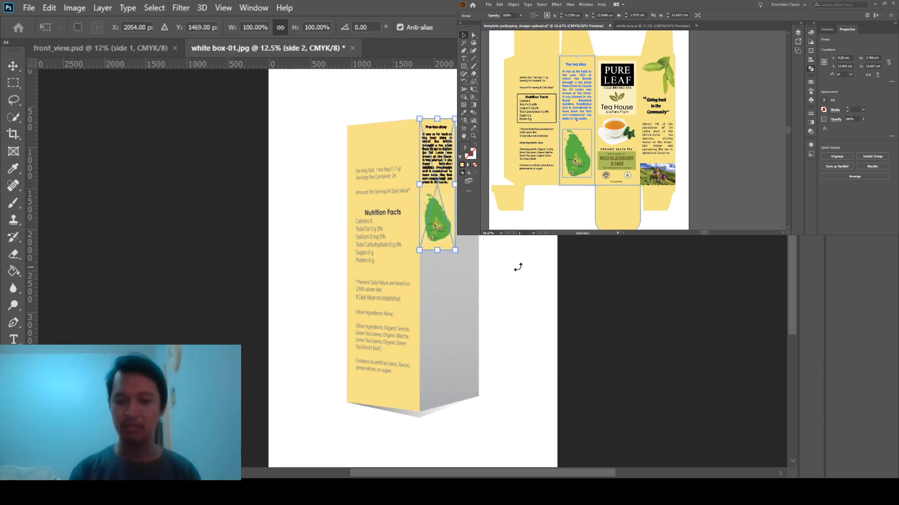
pyautogui.hotkey('ctrl', '+')
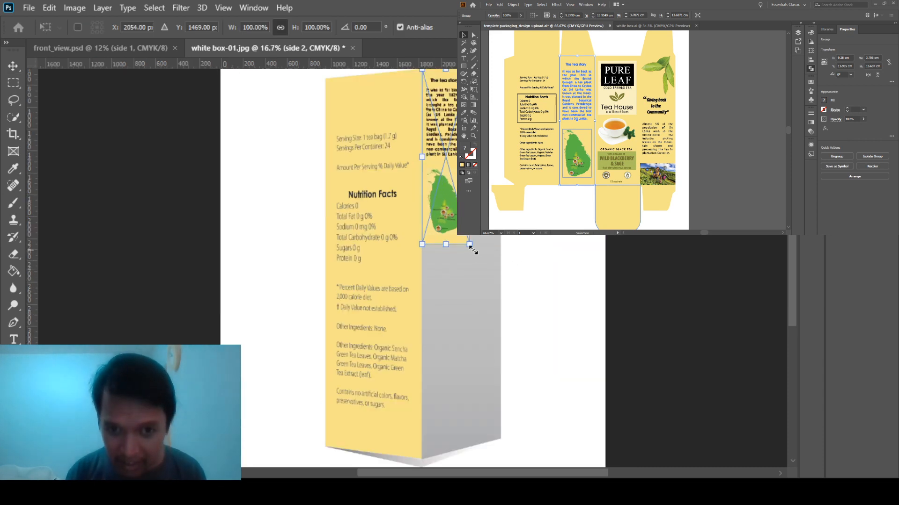
pyautogui.moveTo(470, 245); pyautogui.dragTo(185, 92)
pyautogui.hotkey('ctrl', '+')
pyautogui.hotkey('ctrl', '+')
pyautogui.moveTo(172, 162); pyautogui.dragTo(293, 136)
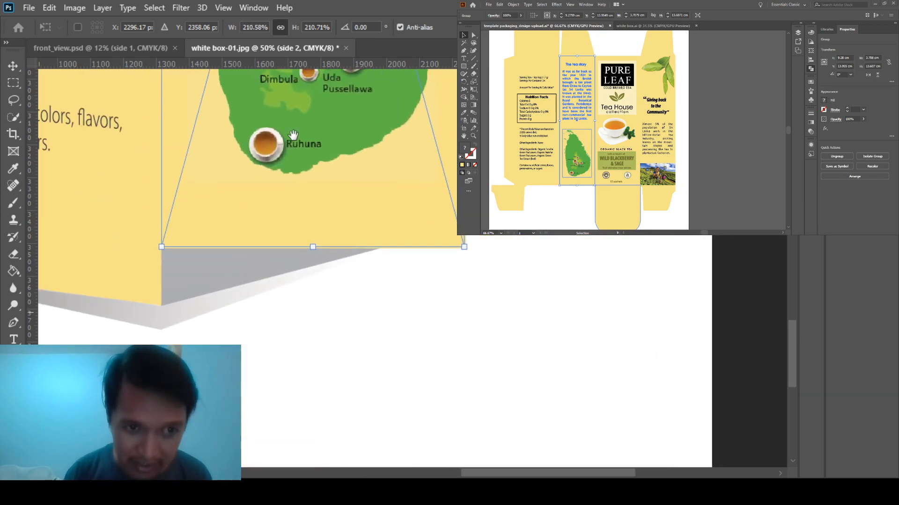
pyautogui.moveTo(465, 245); pyautogui.dragTo(501, 298)
pyautogui.moveTo(251, 329); pyautogui.dragTo(324, 323)
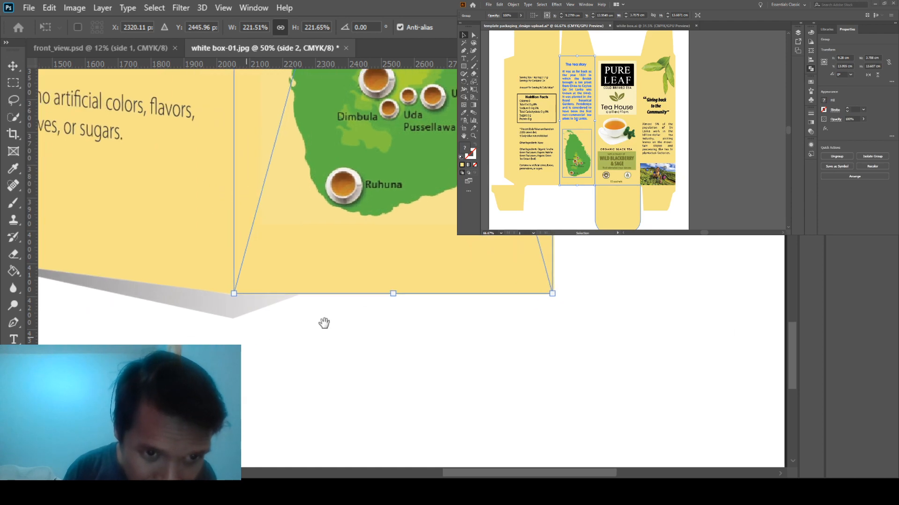
pyautogui.press('Return')
# - Set the opacity of the side 2 layer to 40% so the box face shows through
pyautogui.scroll(1, 419, 304)
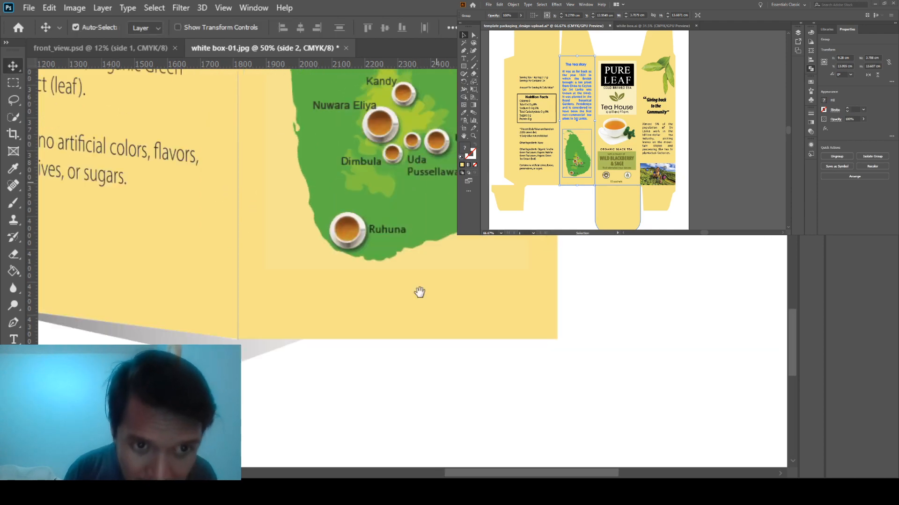
pyautogui.scroll(10, 419, 292)
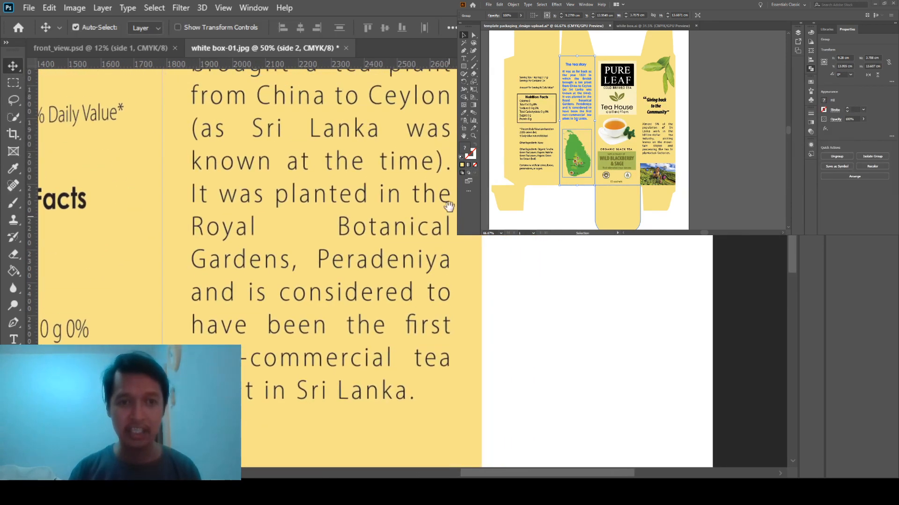
pyautogui.scroll(8, 448, 206)
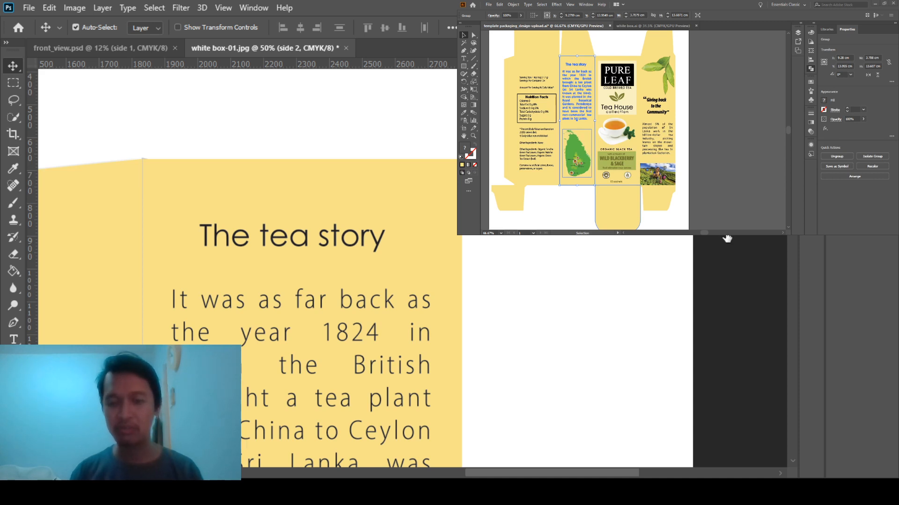
pyautogui.write('40')
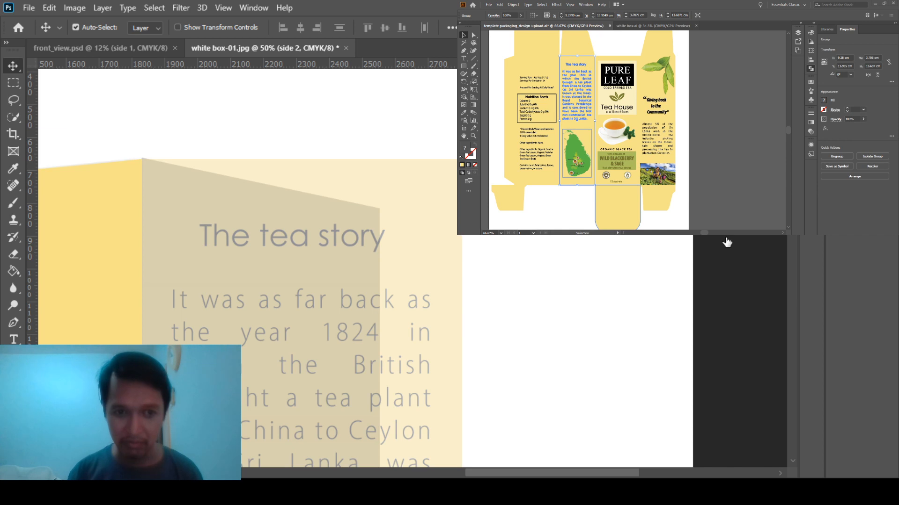
pyautogui.click(482, 349)
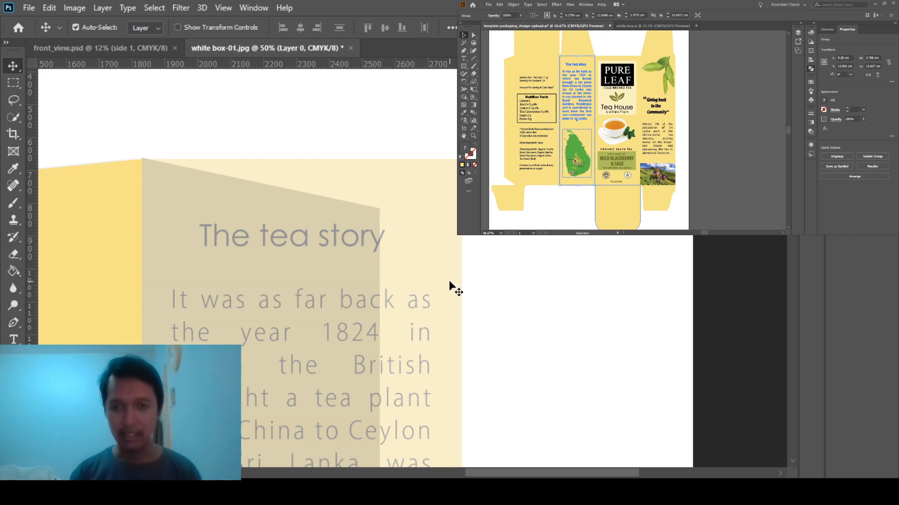
# - Distort the side 2 panel by moving its upper-right corner onto the upper outer corner of the box's side face
pyautogui.click(655, 242)
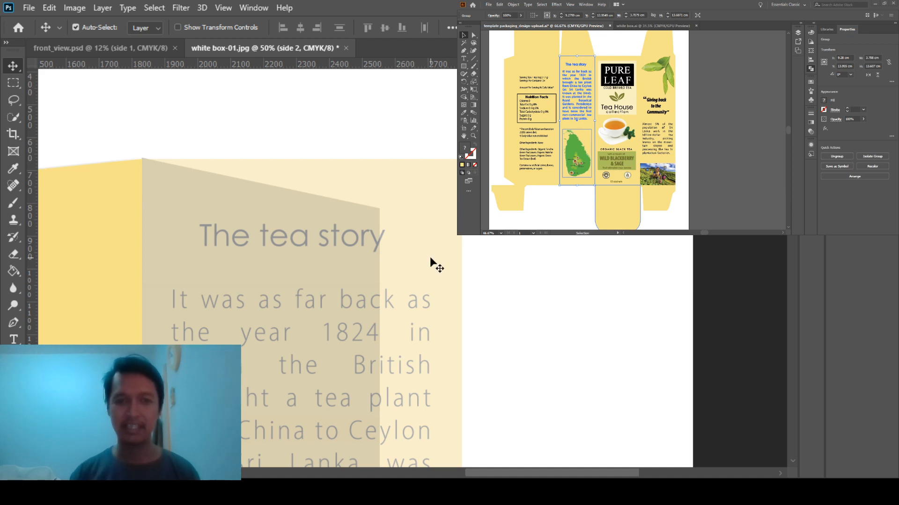
pyautogui.hotkey('ctrl', 't')
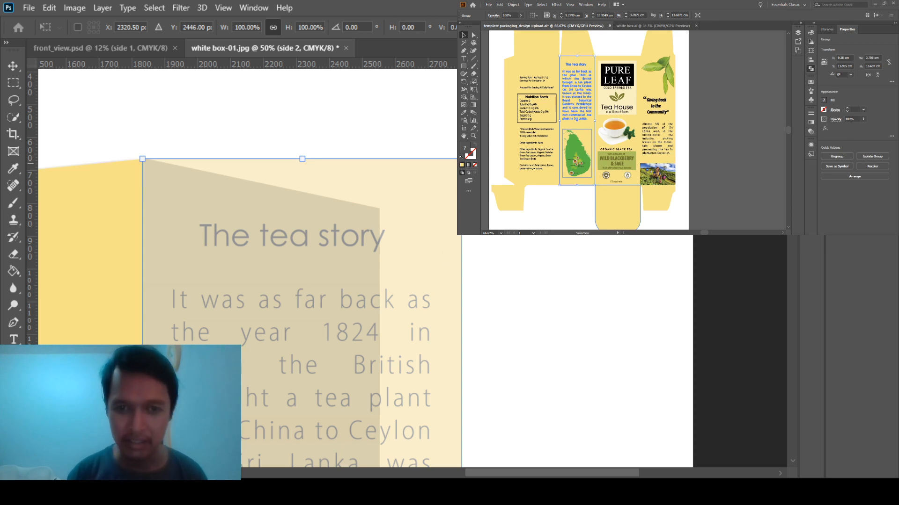
pyautogui.moveTo(461, 159); pyautogui.dragTo(394, 215)
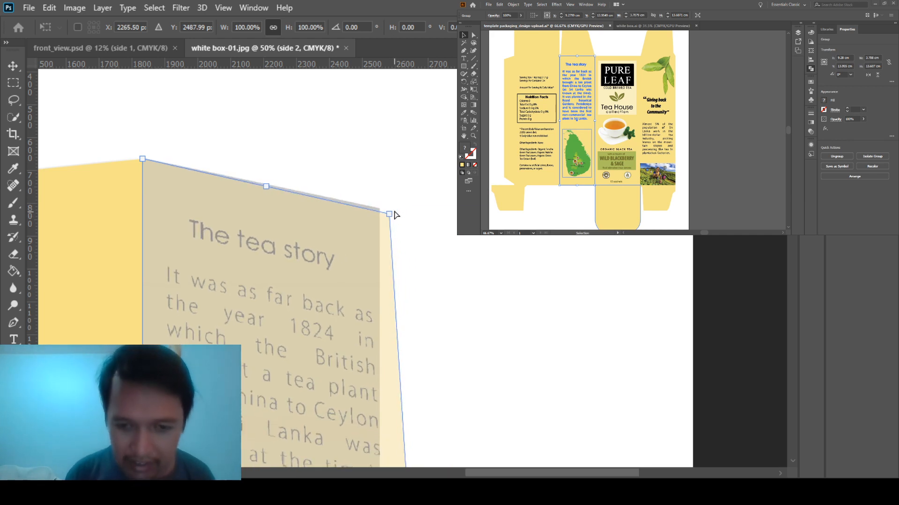
pyautogui.hotkey('ctrl', '+')
pyautogui.hotkey('ctrl', '+')
pyautogui.hotkey('ctrl', '+')
pyautogui.moveTo(293, 225); pyautogui.dragTo(401, 382)
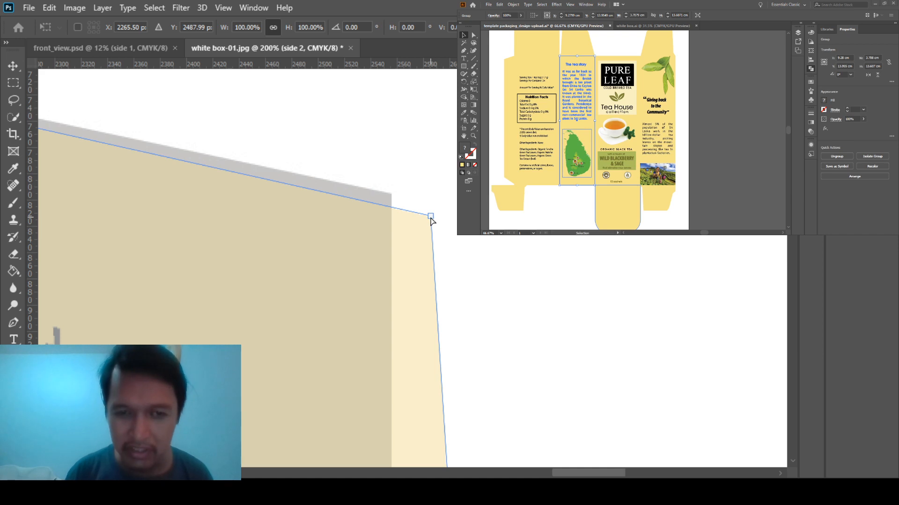
pyautogui.moveTo(431, 218); pyautogui.dragTo(392, 197)
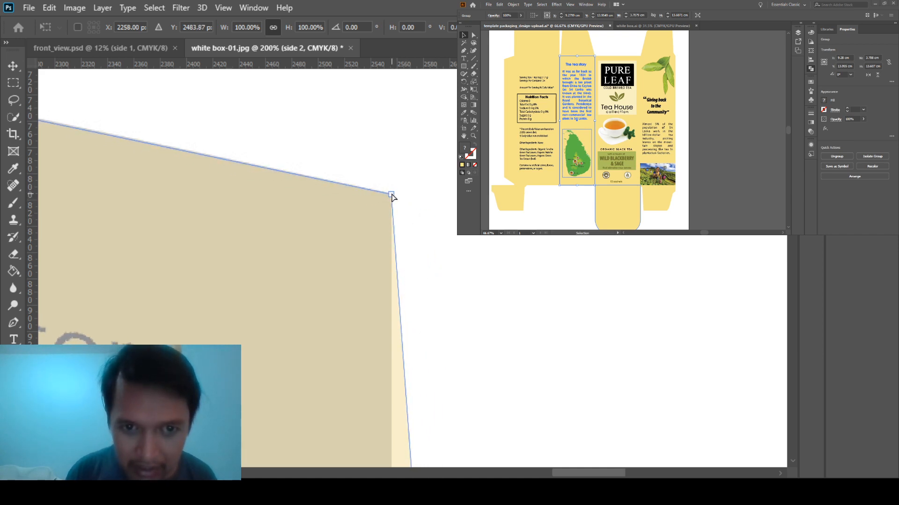
# - Fit the side 2 panel's lower-right corner to the lower outer corner of the box's side face and apply the distortion
pyautogui.moveTo(459, 356); pyautogui.dragTo(396, 89)
pyautogui.moveTo(461, 431); pyautogui.dragTo(410, 89)
pyautogui.moveTo(413, 440); pyautogui.dragTo(414, 110)
pyautogui.moveTo(406, 277); pyautogui.dragTo(411, 73)
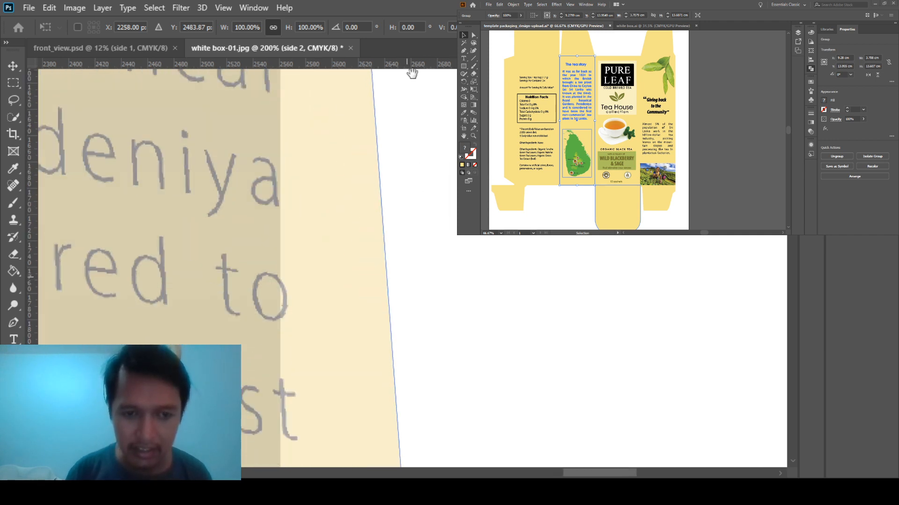
pyautogui.moveTo(408, 412); pyautogui.dragTo(413, 94)
pyautogui.moveTo(406, 374); pyautogui.dragTo(403, 108)
pyautogui.moveTo(417, 426); pyautogui.dragTo(390, 103)
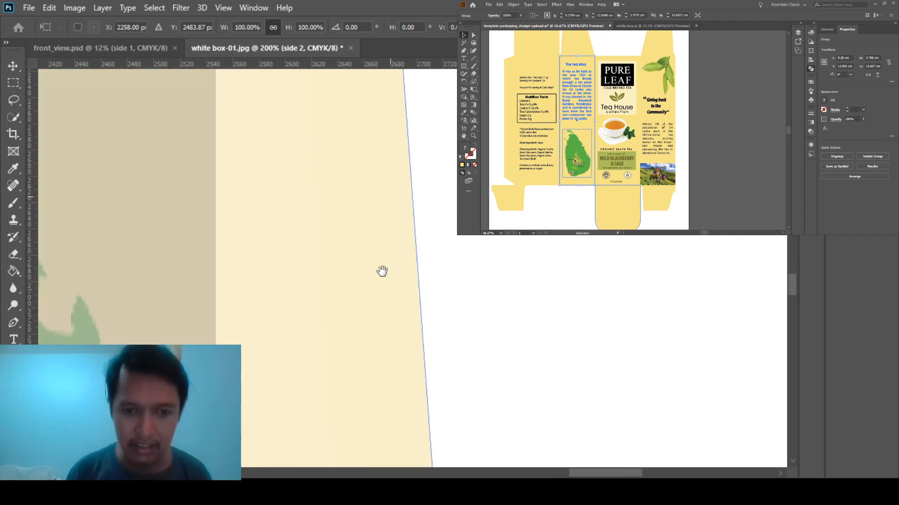
pyautogui.moveTo(382, 272); pyautogui.dragTo(369, 139)
pyautogui.moveTo(375, 412); pyautogui.dragTo(357, 138)
pyautogui.moveTo(359, 259); pyautogui.dragTo(332, 80)
pyautogui.moveTo(382, 421); pyautogui.dragTo(348, 84)
pyautogui.moveTo(359, 249); pyautogui.dragTo(385, 315)
pyautogui.hotkey('ctrl', '-')
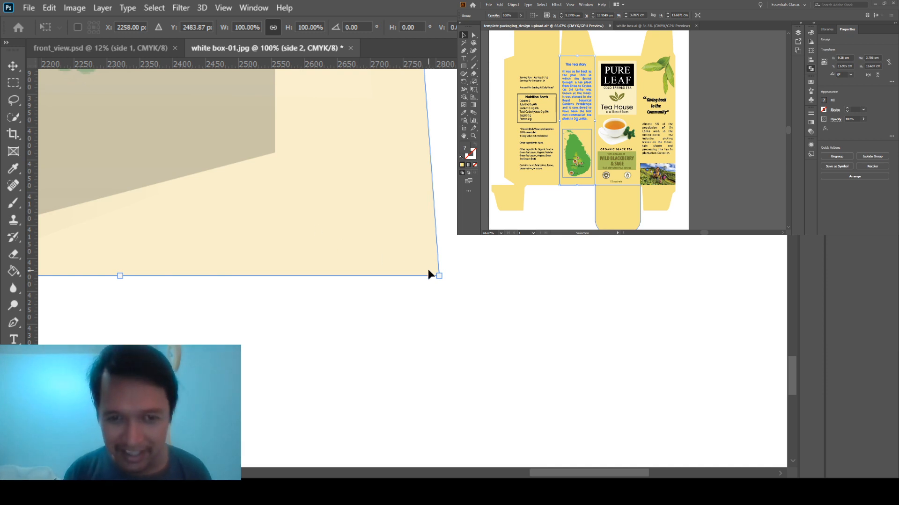
pyautogui.moveTo(439, 276); pyautogui.dragTo(471, 318)
pyautogui.hotkey('ctrl', '+')
pyautogui.hotkey('ctrl', '+')
pyautogui.moveTo(376, 192); pyautogui.dragTo(429, 287)
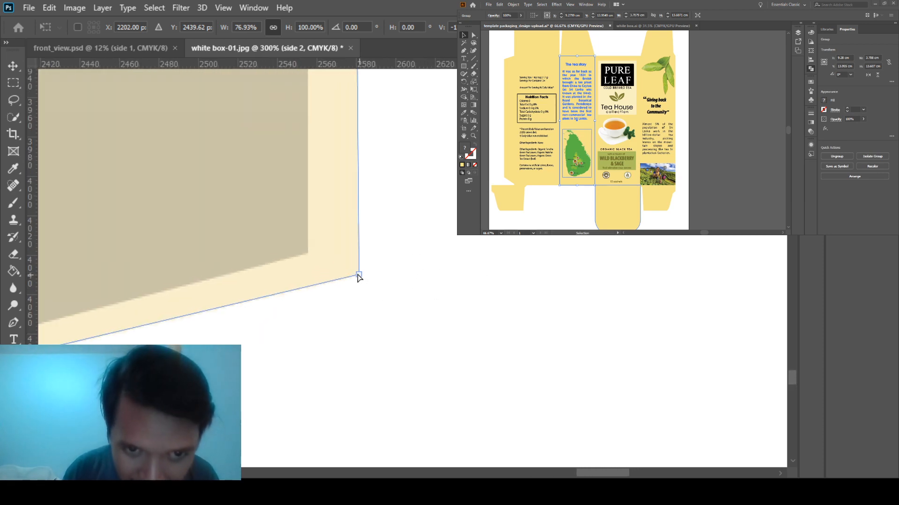
pyautogui.moveTo(359, 276); pyautogui.dragTo(309, 257)
pyautogui.press('Return')
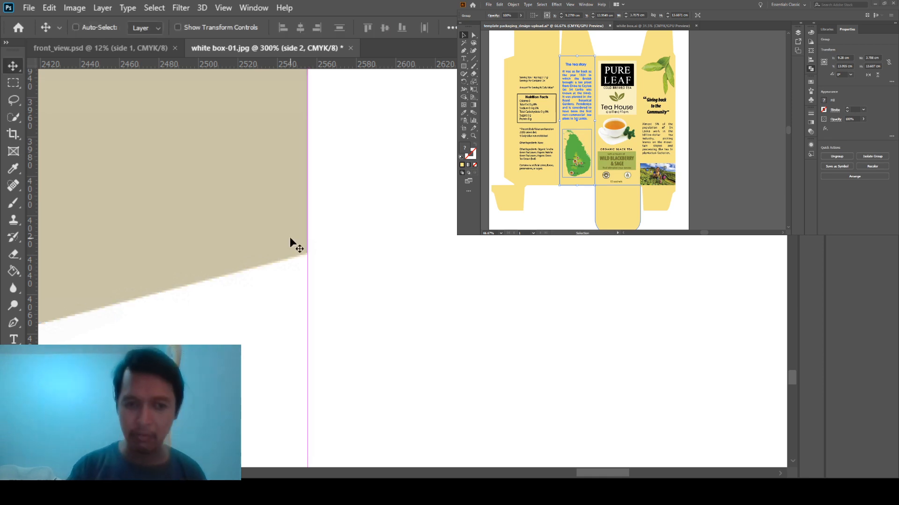
# - Restore the side 2 layer's opacity to 100% and save the mockup as back_view.psd
pyautogui.hotkey('ctrl', '0')
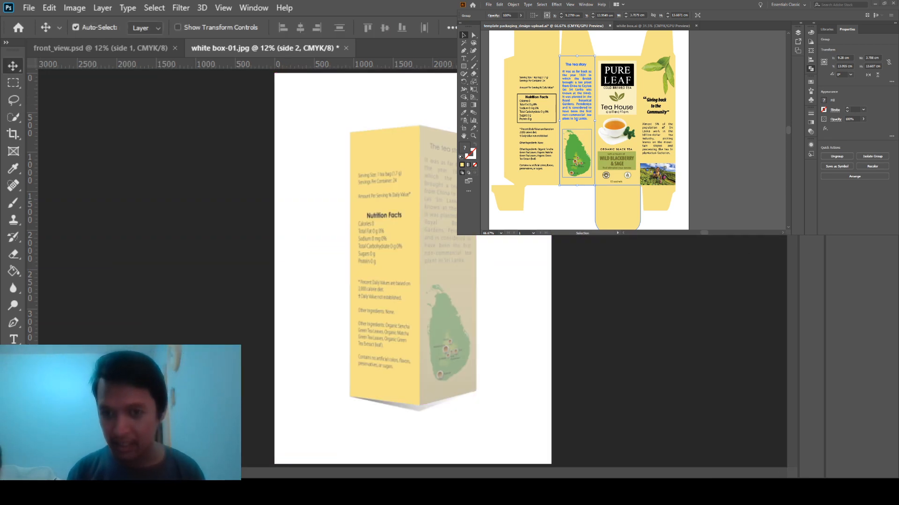
pyautogui.press('0')
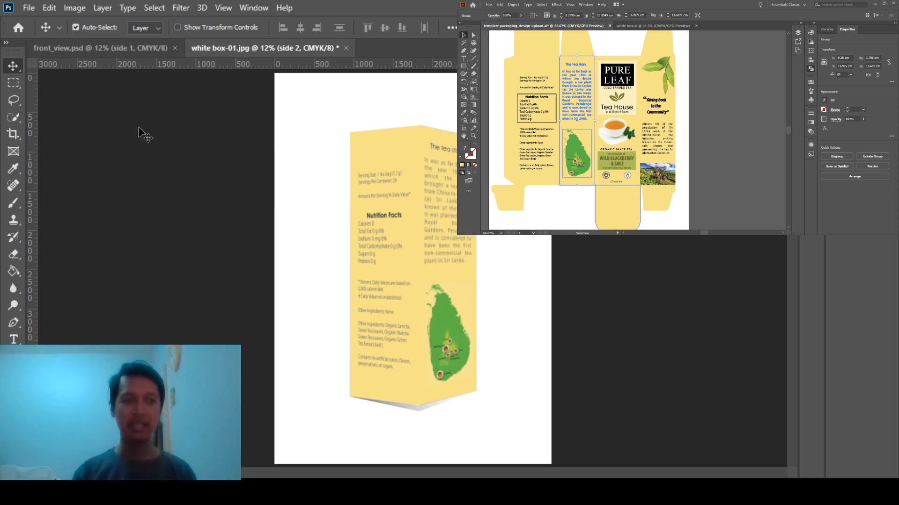
pyautogui.click(182, 171)
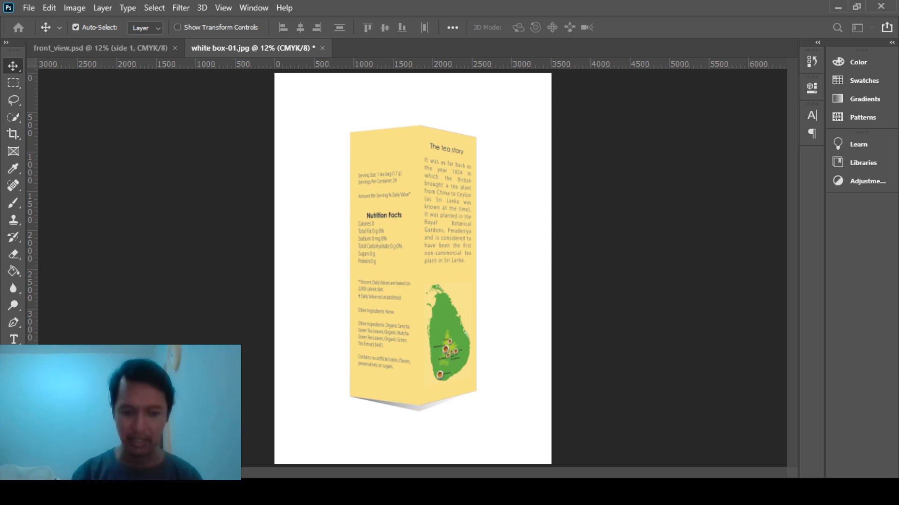
pyautogui.hotkey('ctrl', 's')
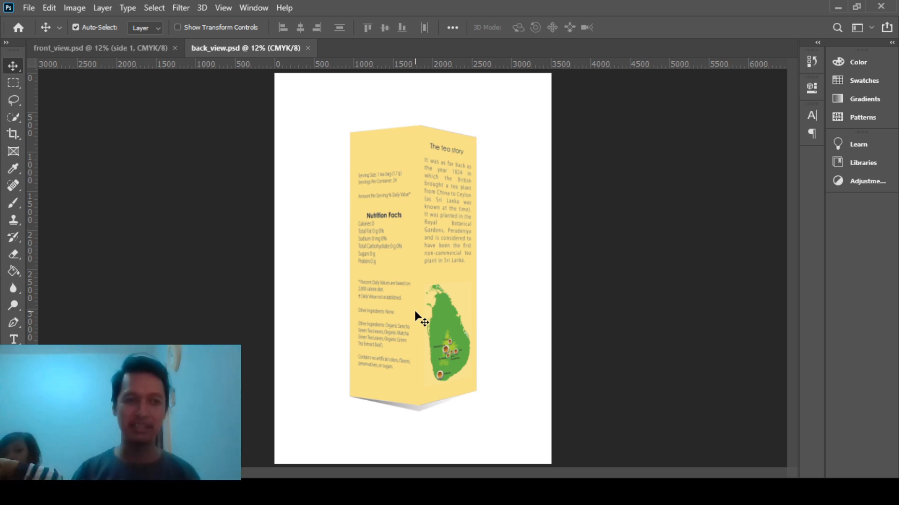
pyautogui.click(680, 270)
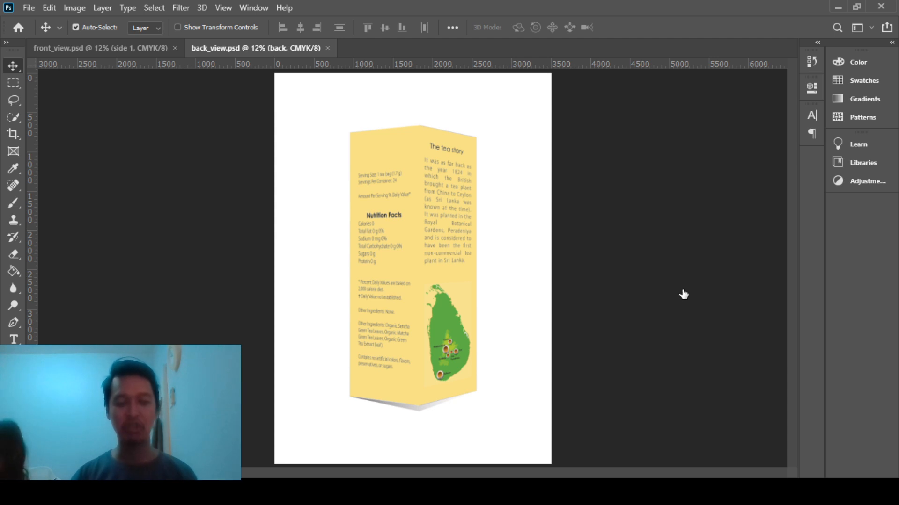
pyautogui.click(695, 247)
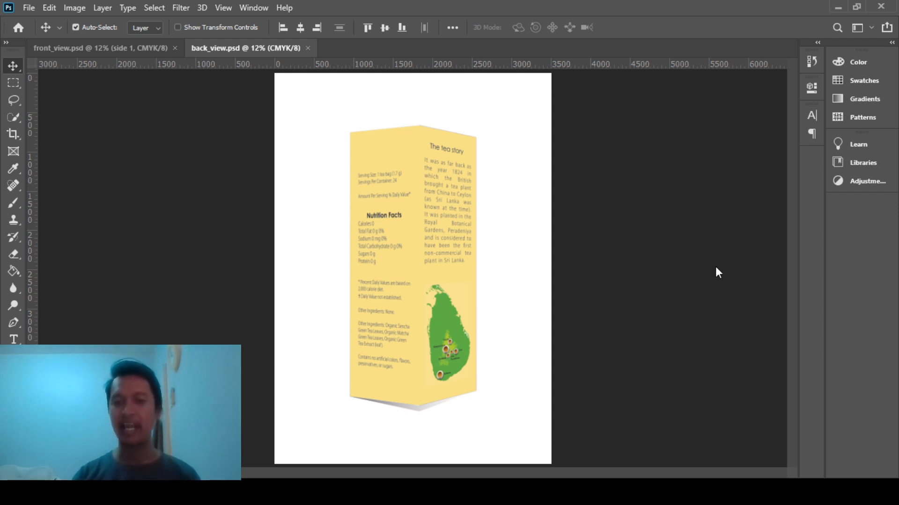
pyautogui.click(590, 271)
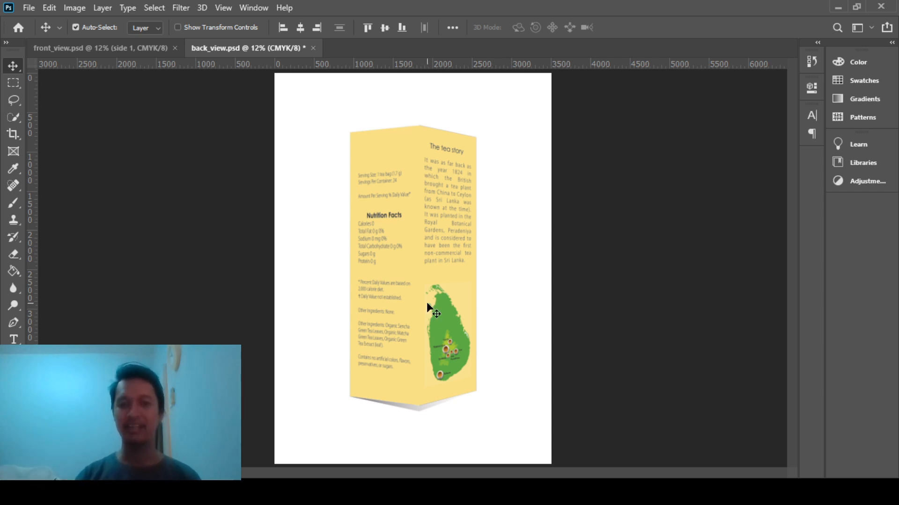
# - Copy the back and side 2 panels from back_view.psd into front_view.psd, and link each face layer with its adjoining side layer
pyautogui.moveTo(427, 307); pyautogui.dragTo(427, 271)
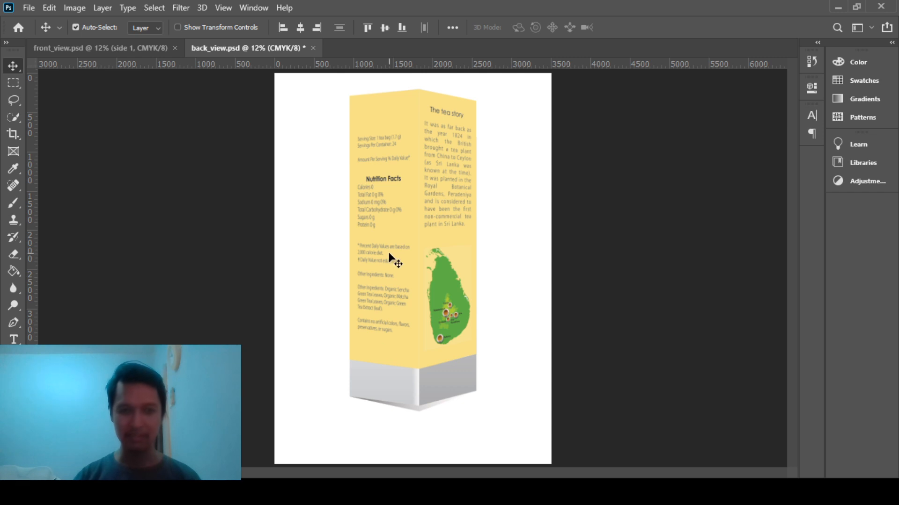
pyautogui.moveTo(363, 175); pyautogui.dragTo(501, 274)
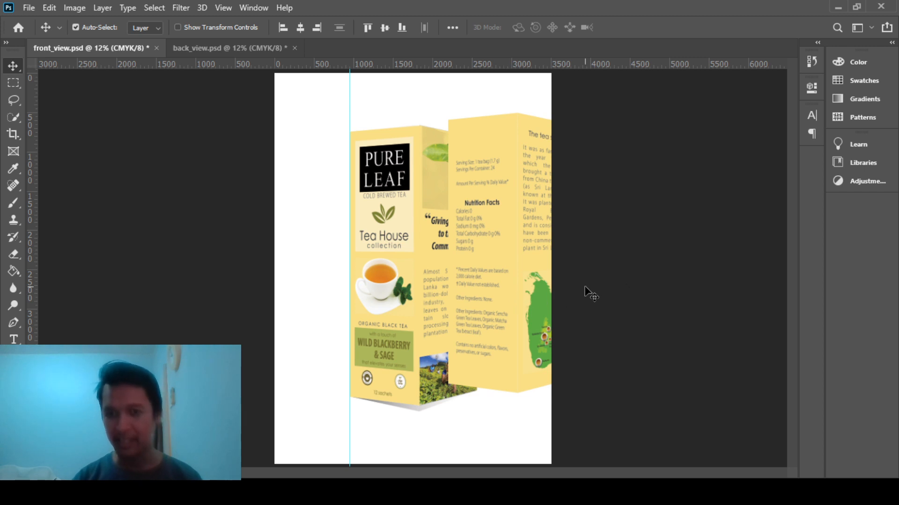
pyautogui.click(695, 293)
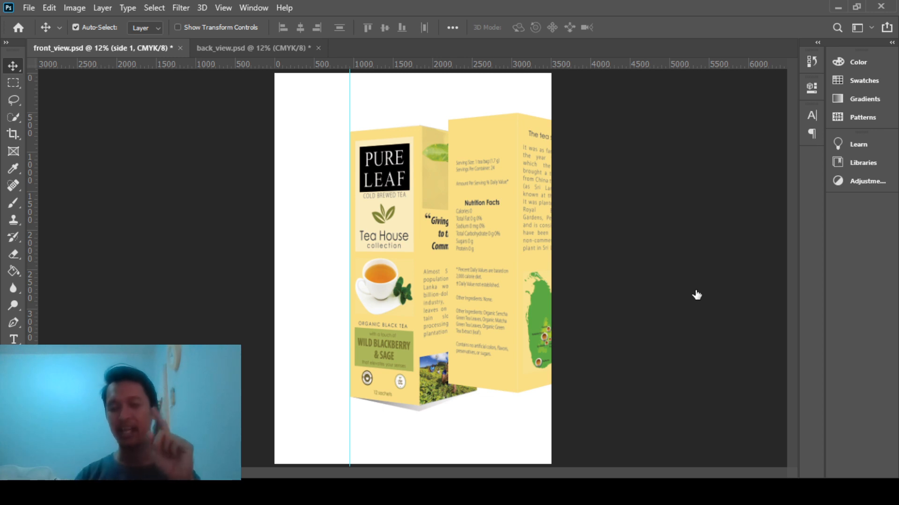
pyautogui.click(701, 323)
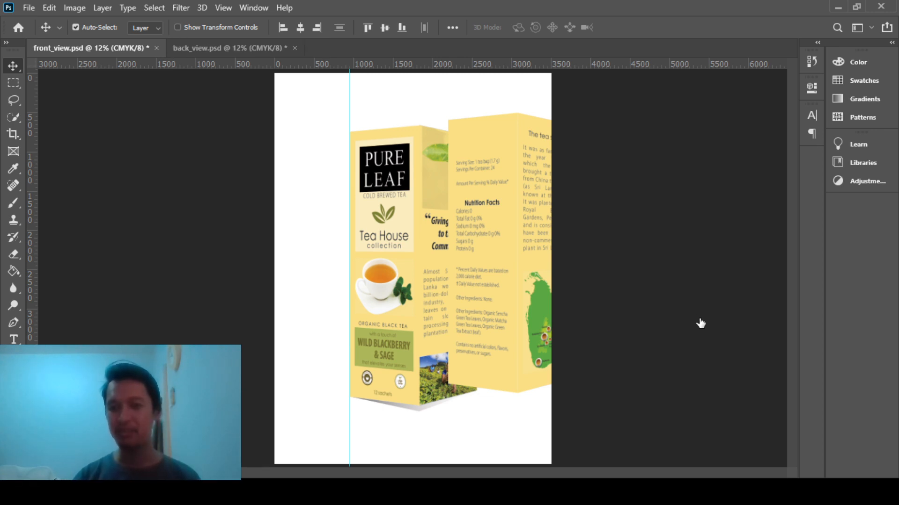
pyautogui.click(697, 271)
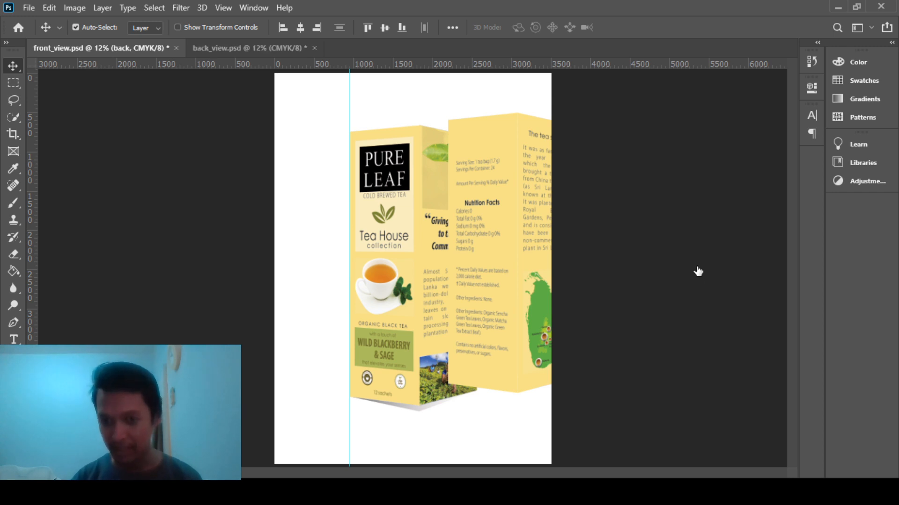
pyautogui.click(693, 321)
pyautogui.click(691, 295)
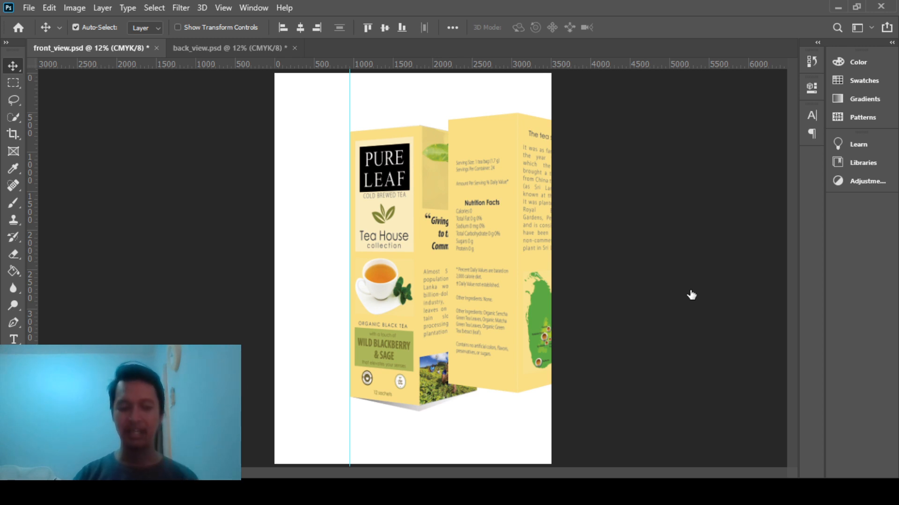
pyautogui.click(699, 324)
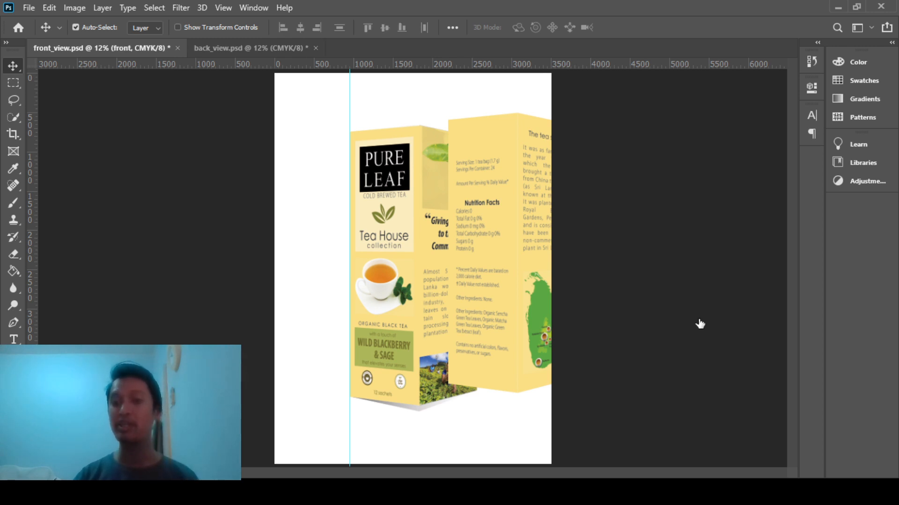
pyautogui.click(698, 297)
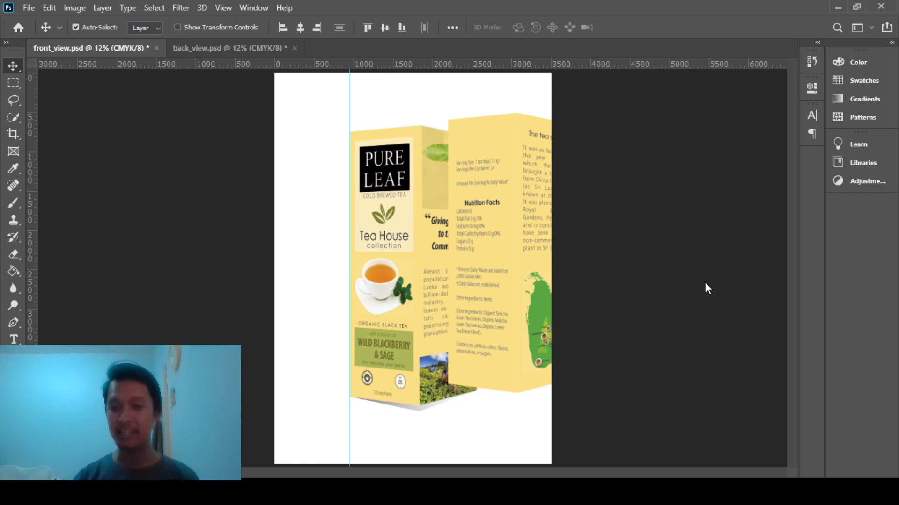
# - Shift the front and side 1 pair left, and move the back and side 2 pair to the left edge of the canvas
pyautogui.moveTo(420, 325); pyautogui.dragTo(377, 325)
pyautogui.click(470, 271)
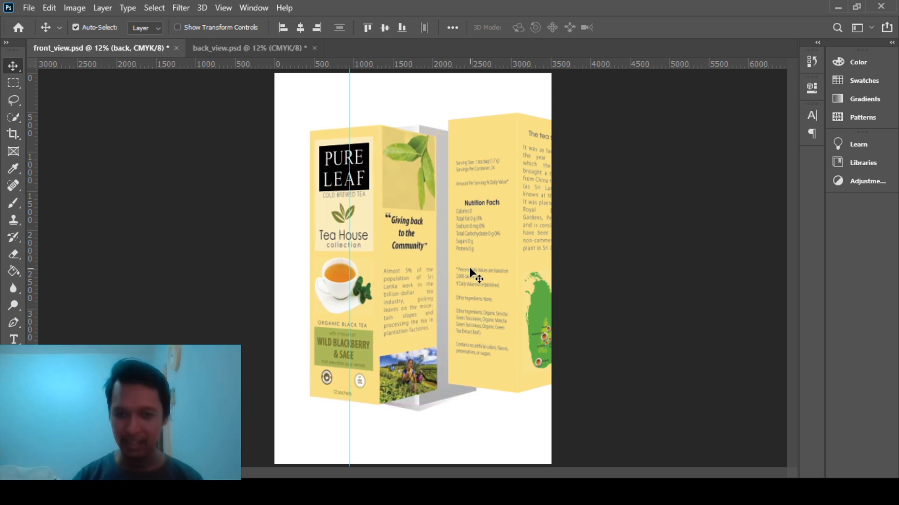
pyautogui.moveTo(470, 272); pyautogui.dragTo(464, 298)
pyautogui.moveTo(480, 331); pyautogui.dragTo(349, 330)
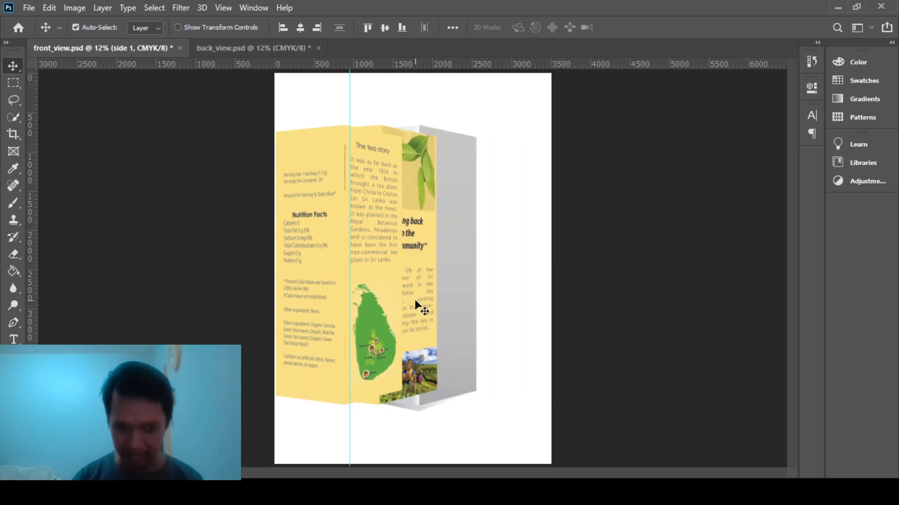
# - Reorder the layers so the side 2 panel sits behind the front and side 1 panels
pyautogui.click(683, 260)
pyautogui.click(691, 241)
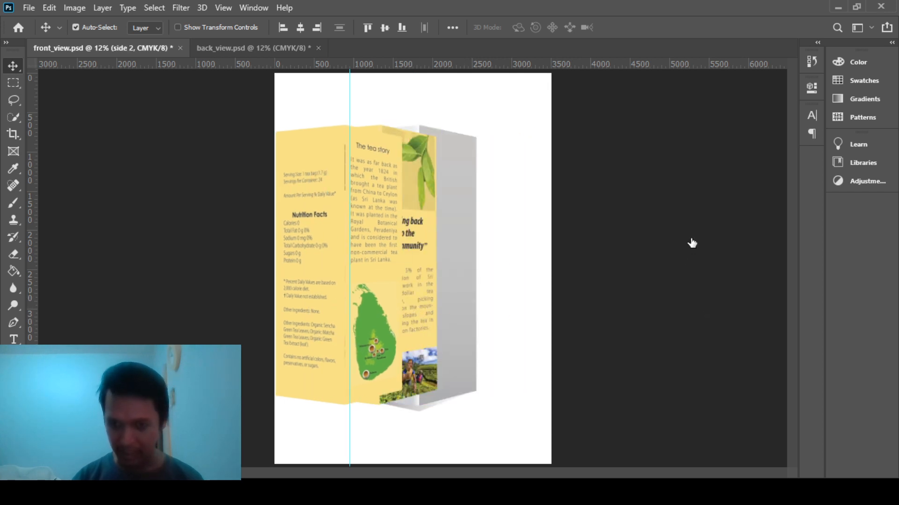
pyautogui.click(692, 326)
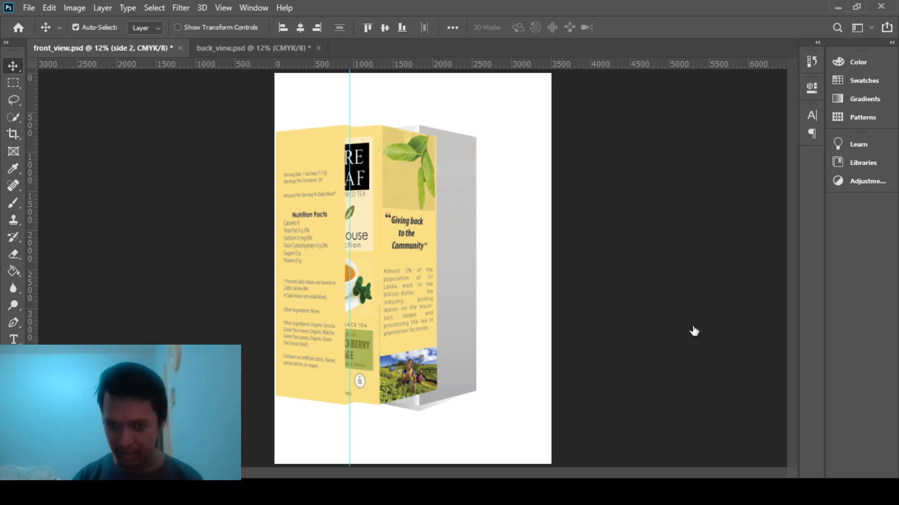
# - Arrange the two panel pairs side by side as an unfolded box, with back and side 2 left of front and side 1
pyautogui.moveTo(400, 283); pyautogui.dragTo(475, 287)
pyautogui.moveTo(321, 279); pyautogui.dragTo(350, 283)
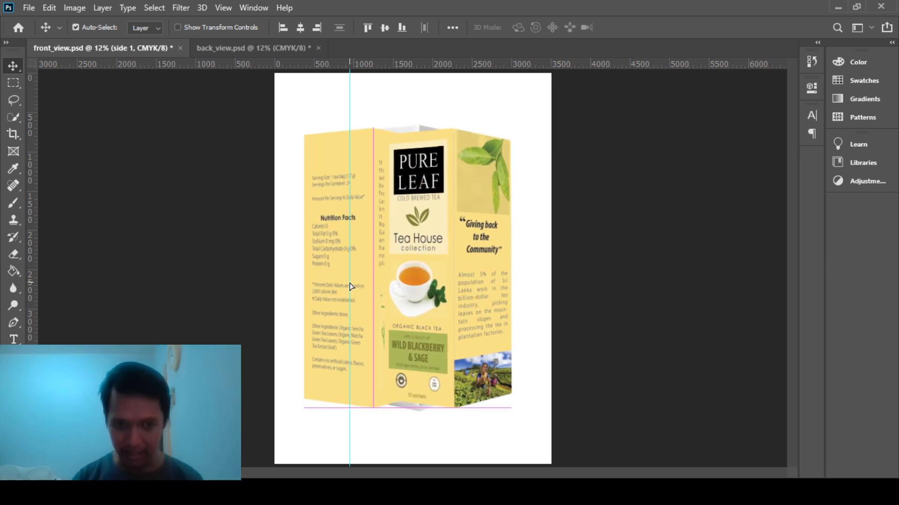
pyautogui.moveTo(438, 305); pyautogui.dragTo(462, 307)
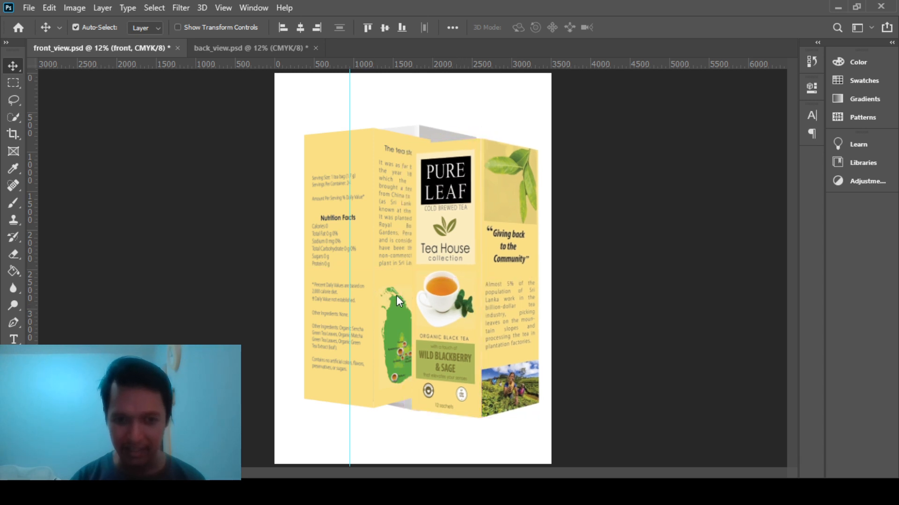
pyautogui.moveTo(396, 296); pyautogui.dragTo(383, 293)
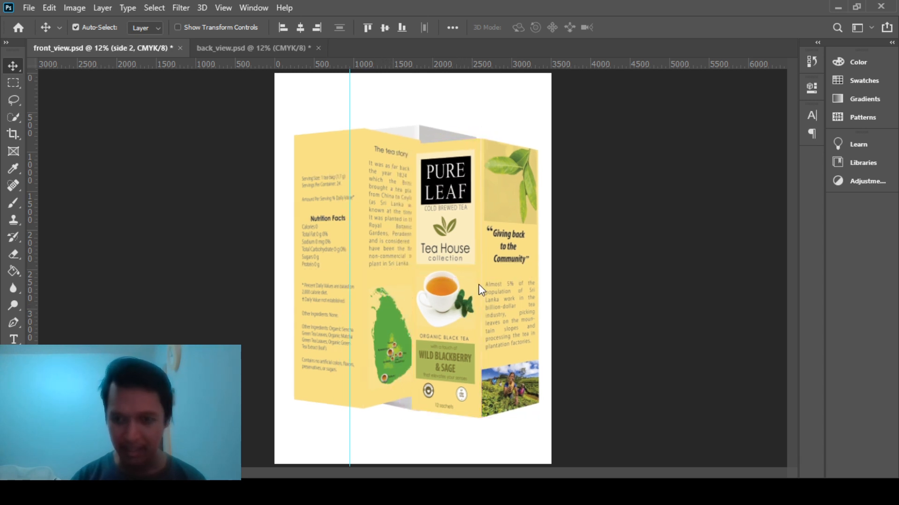
pyautogui.moveTo(487, 291); pyautogui.dragTo(478, 288)
pyautogui.click(478, 284)
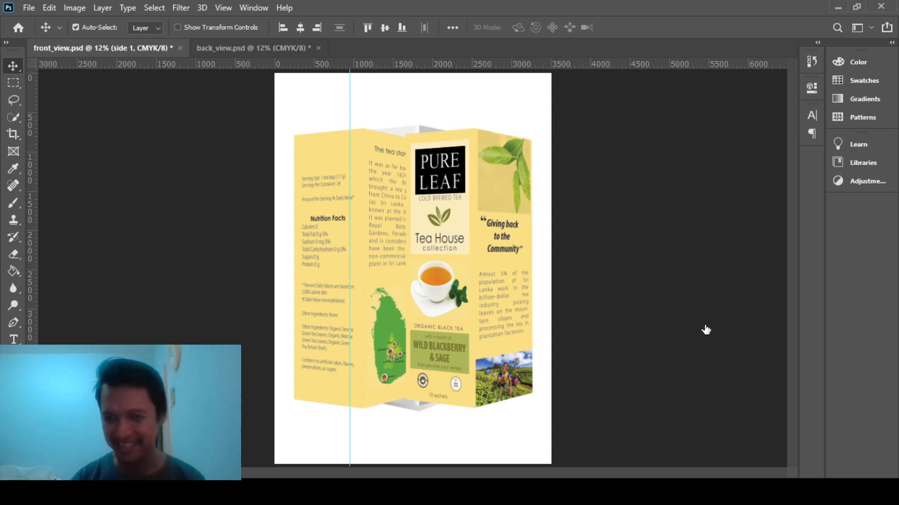
# - Try stacking the side 2 panel in front of the front panel
pyautogui.click(708, 287)
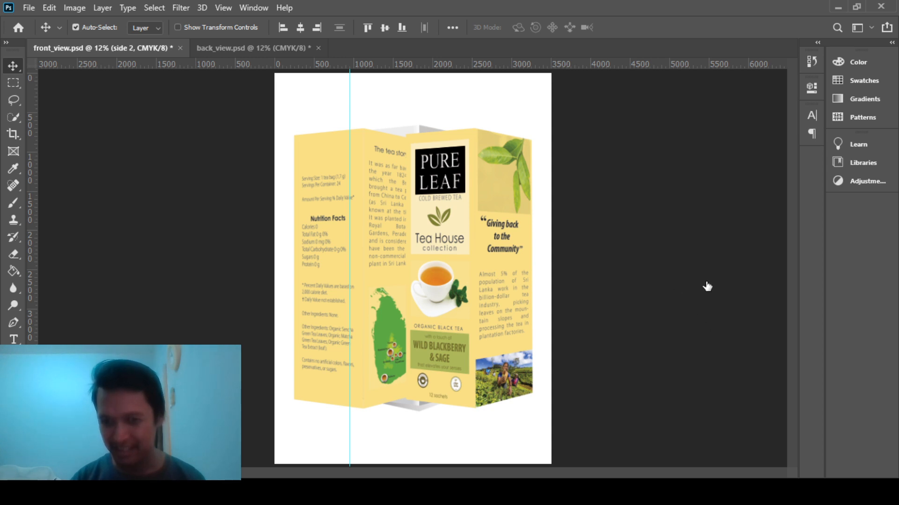
pyautogui.hotkey('ctrl', ']')
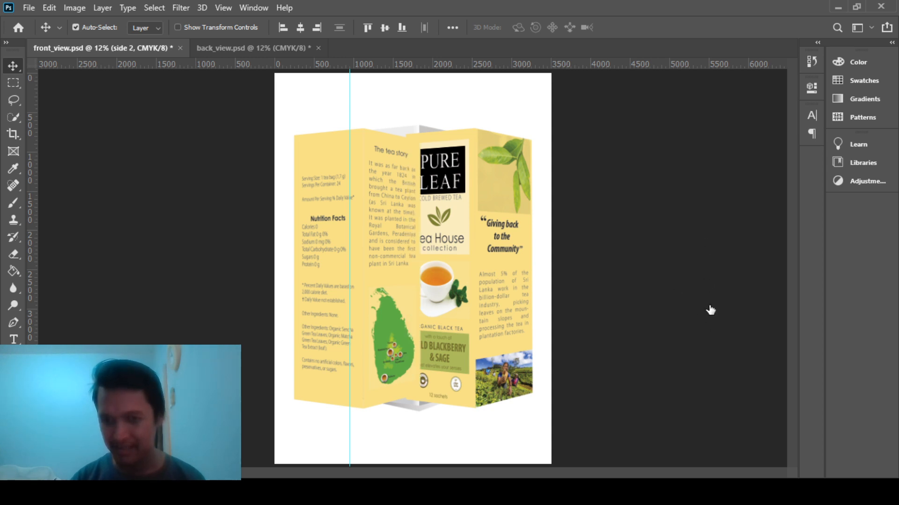
pyautogui.click(696, 285)
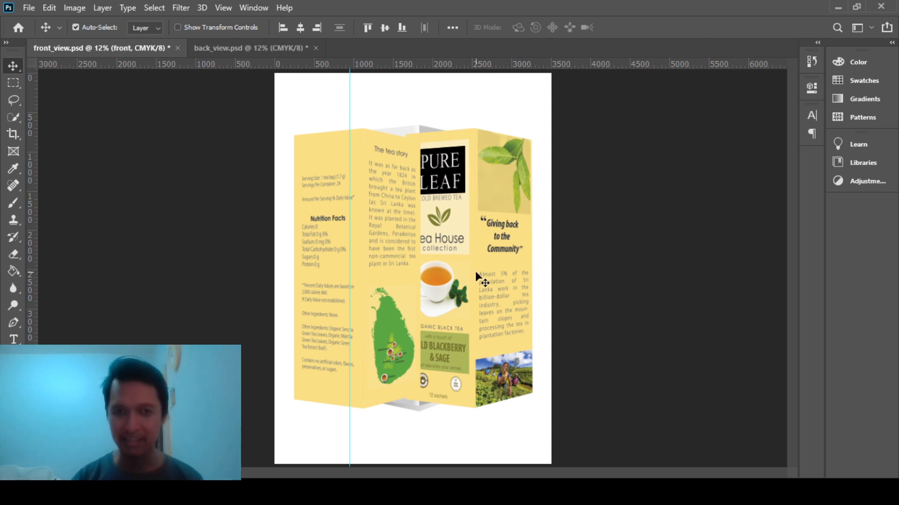
pyautogui.click(700, 314)
pyautogui.click(701, 294)
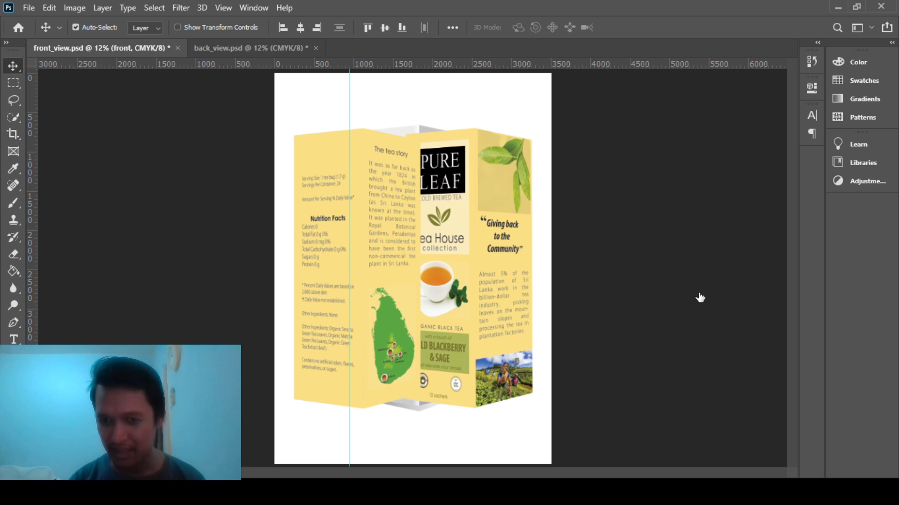
pyautogui.click(703, 304)
pyautogui.hotkey('ctrl', 'z')
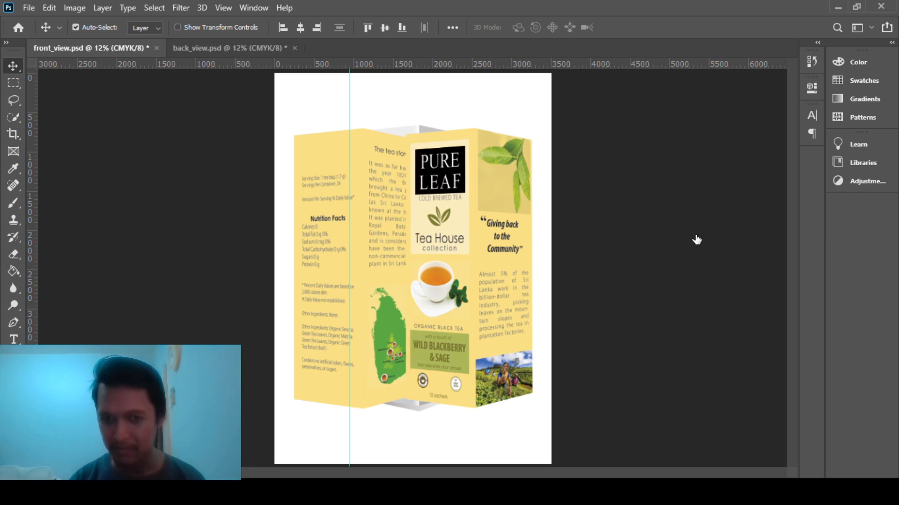
# - Hide the white box and background layers in front_view.psd and select the panel layers
pyautogui.moveTo(488, 263)
pyautogui.mouseDown()
pyautogui.moveTo(487, 275)
pyautogui.moveTo(485, 266)
pyautogui.mouseUp()
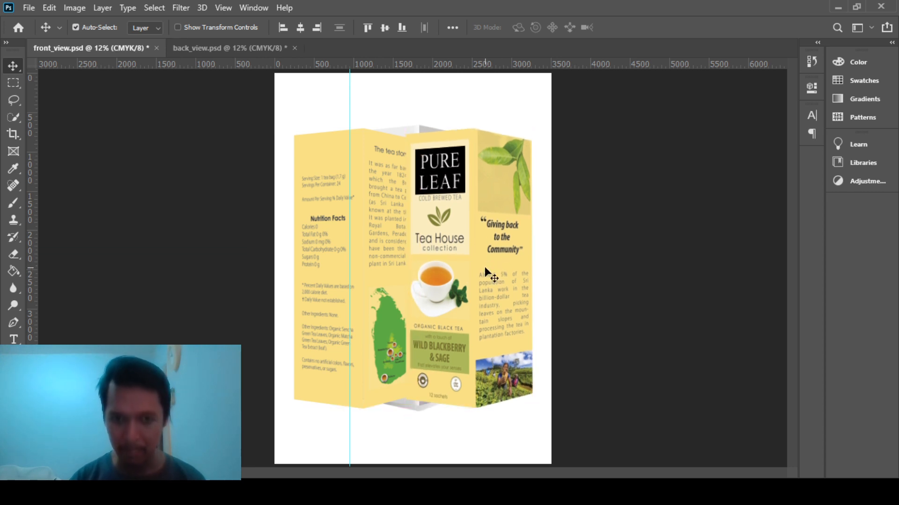
pyautogui.click(629, 344)
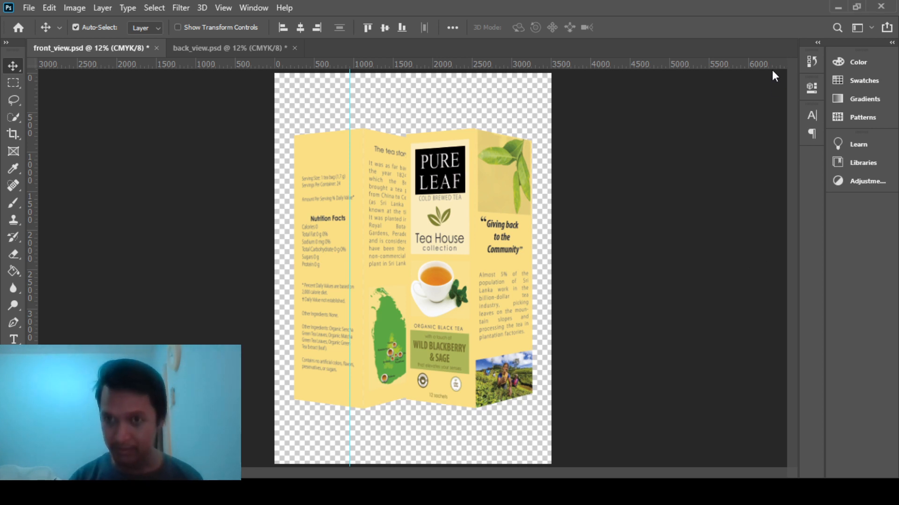
pyautogui.click(683, 254)
pyautogui.click(688, 267)
pyautogui.click(694, 252)
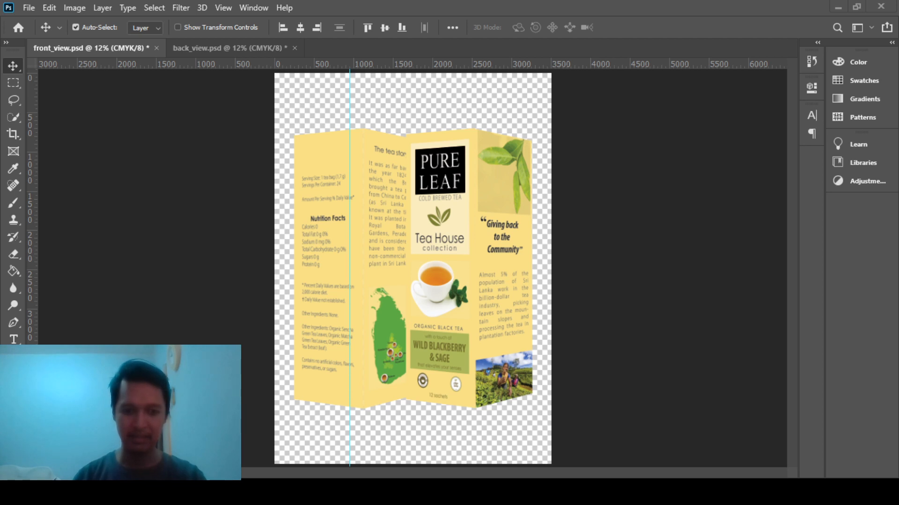
pyautogui.click(711, 297)
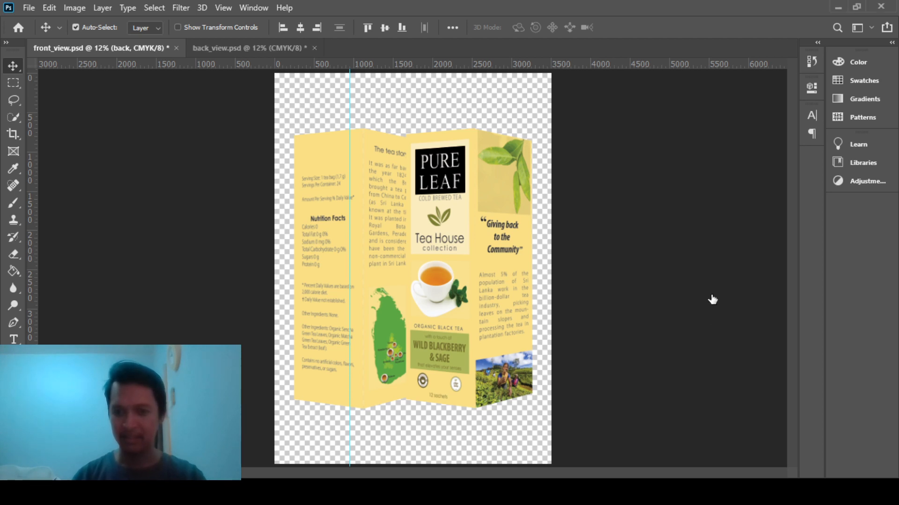
pyautogui.click(706, 322)
pyautogui.click(712, 246)
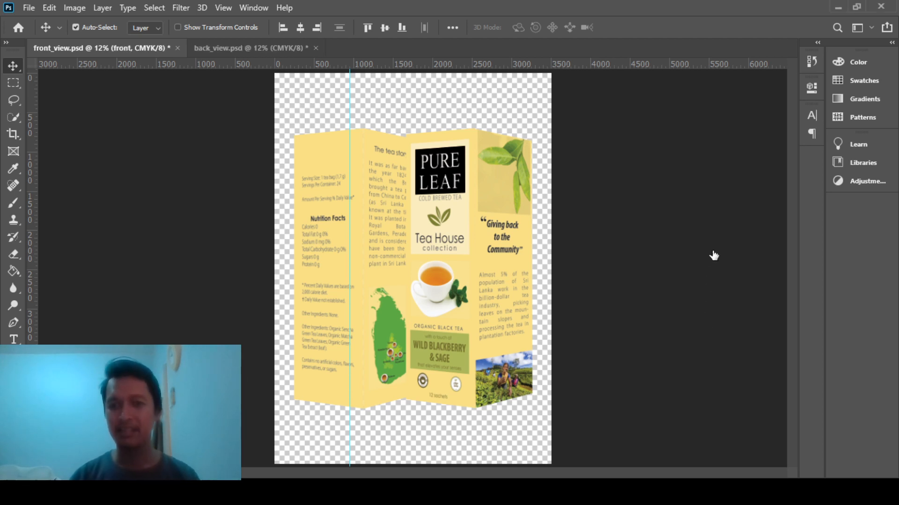
pyautogui.click(712, 259)
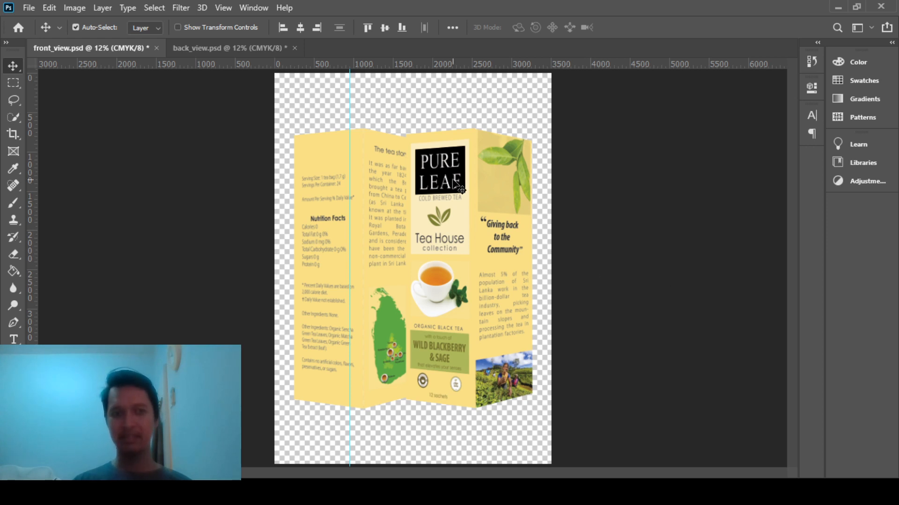
# - Open the packaging reference FB_IMG_1576995998746.jpg and compare its bottle and flat label layout with the panels in front_view.psd
pyautogui.click(220, 48)
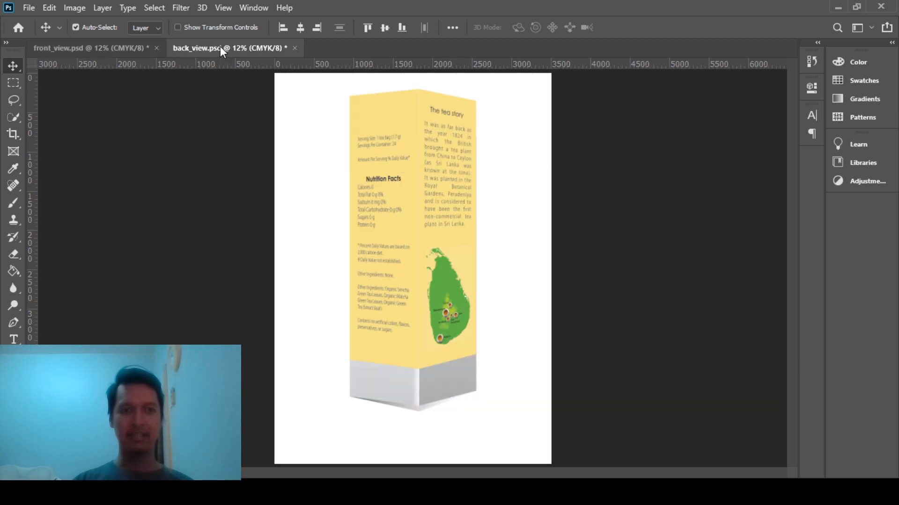
pyautogui.click(111, 49)
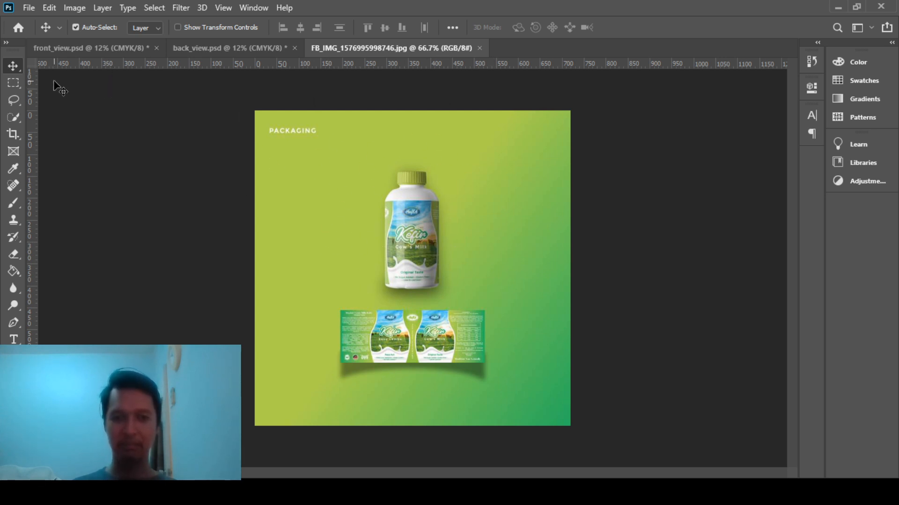
pyautogui.click(57, 53)
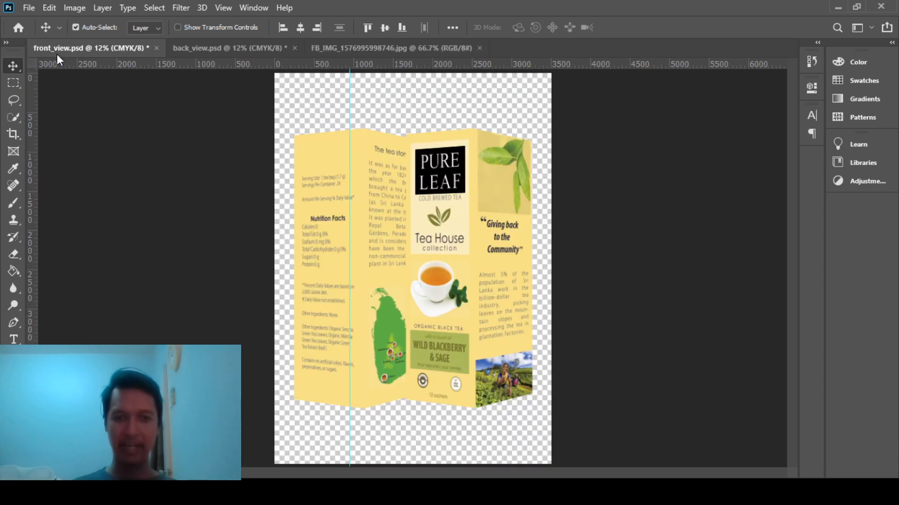
pyautogui.click(366, 53)
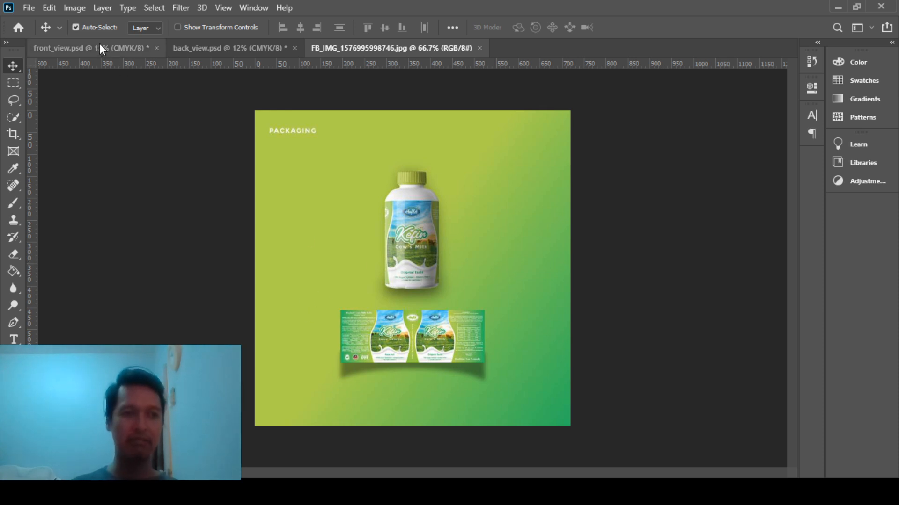
pyautogui.click(27, 9)
pyautogui.click(31, 18)
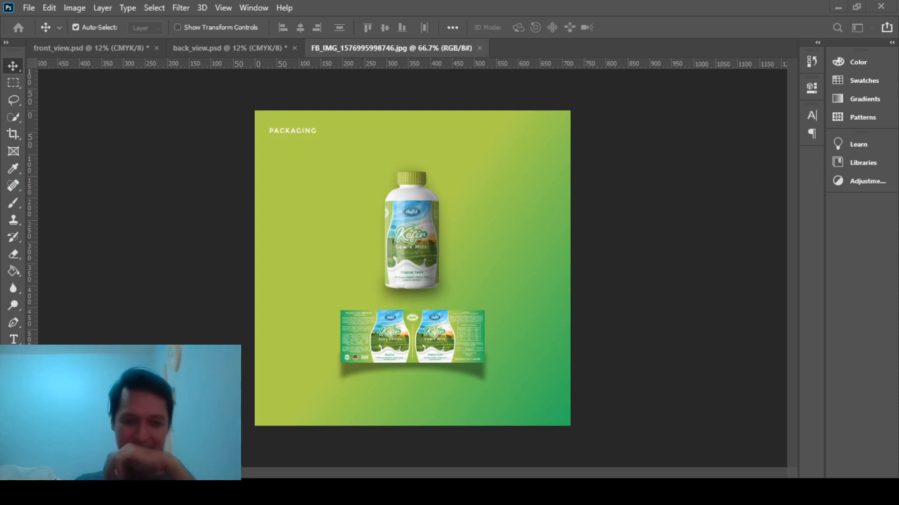
pyautogui.click(772, 15)
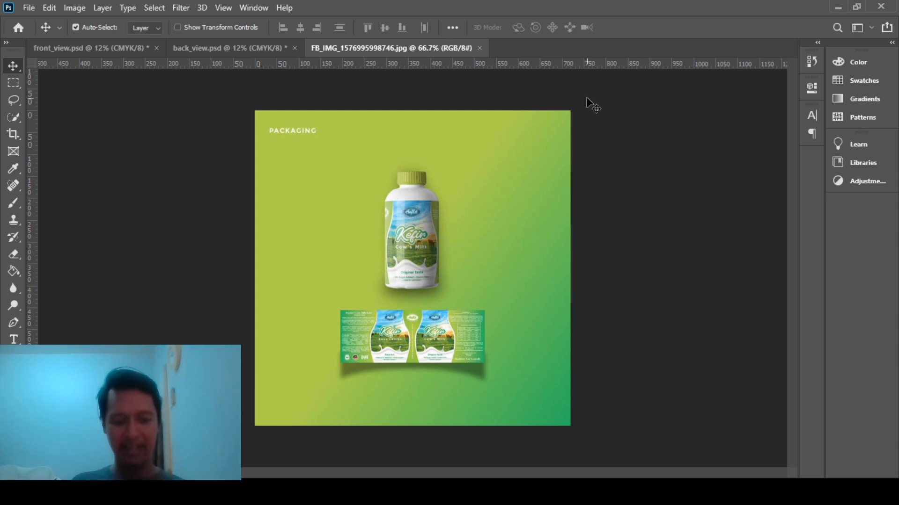
pyautogui.hotkey('ctrl', 'n')
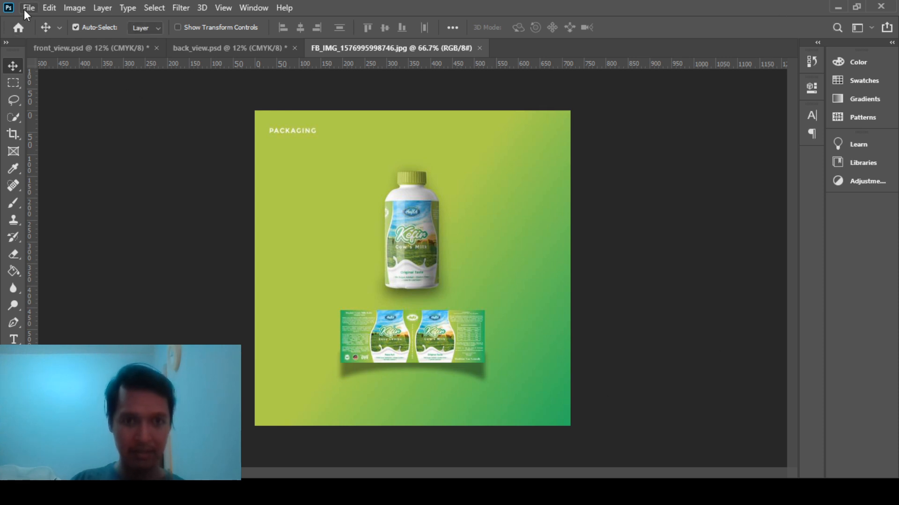
# - Check back_view.psd and return to the unfolded panels in front_view.psd
pyautogui.click(243, 52)
pyautogui.click(91, 52)
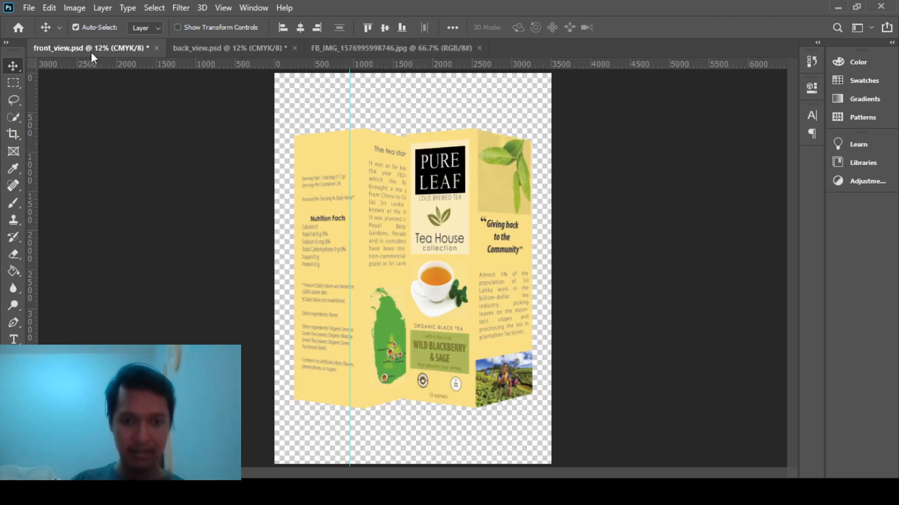
# - Review the packaging reference FB_IMG_1576995998746.jpg once more and close it
pyautogui.click(369, 48)
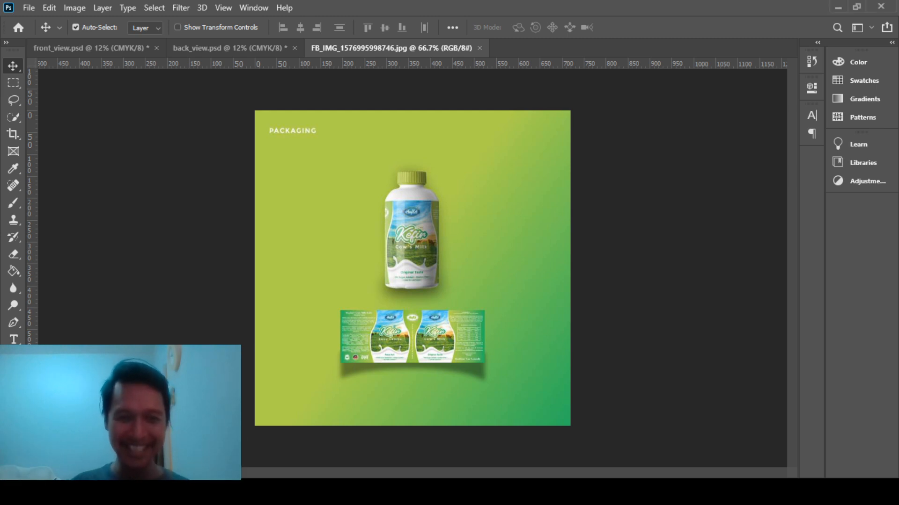
pyautogui.press('ctrl')
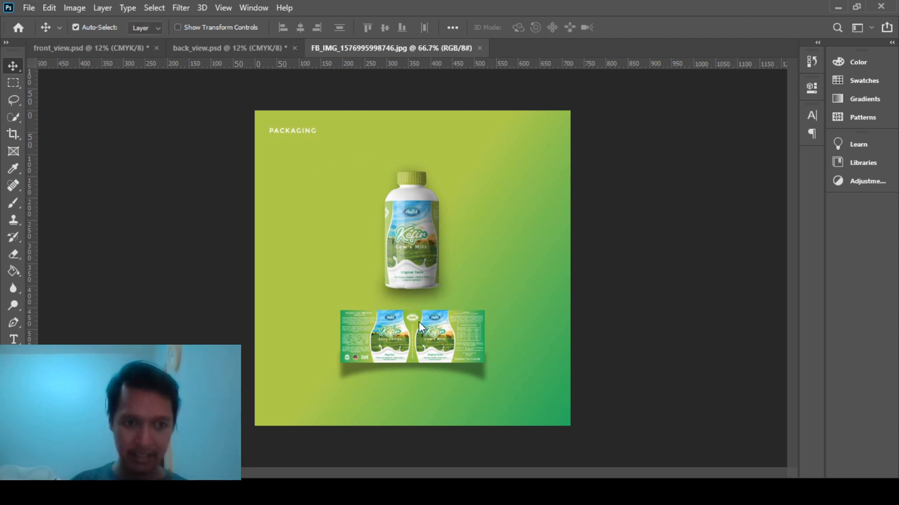
pyautogui.press('super+Down')
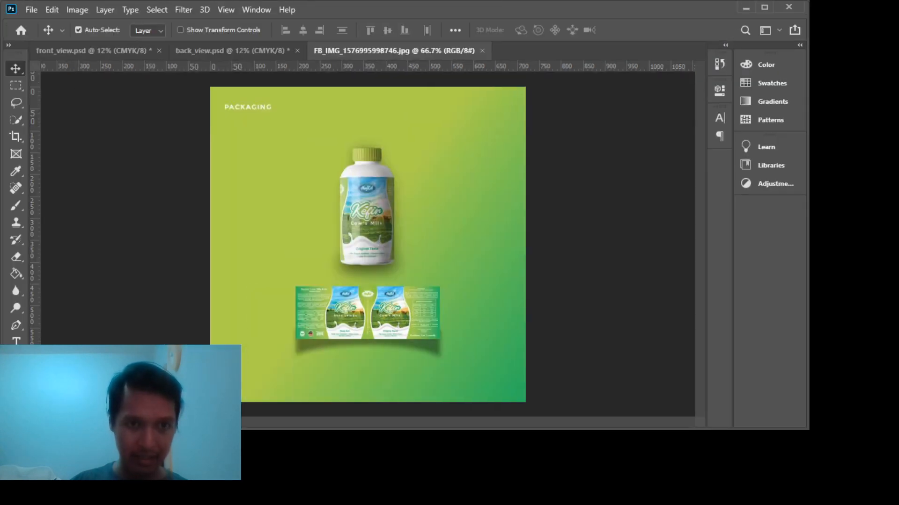
pyautogui.click(765, 8)
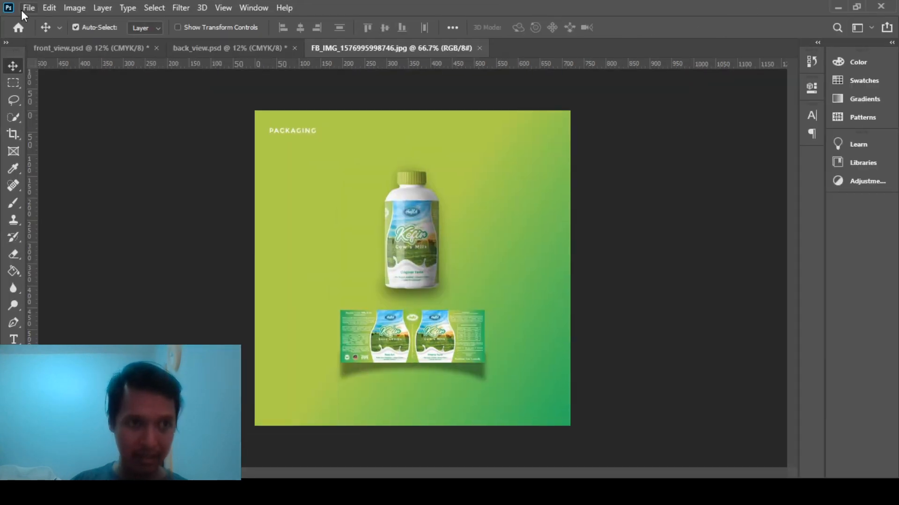
pyautogui.hotkey('ctrl', 'n')
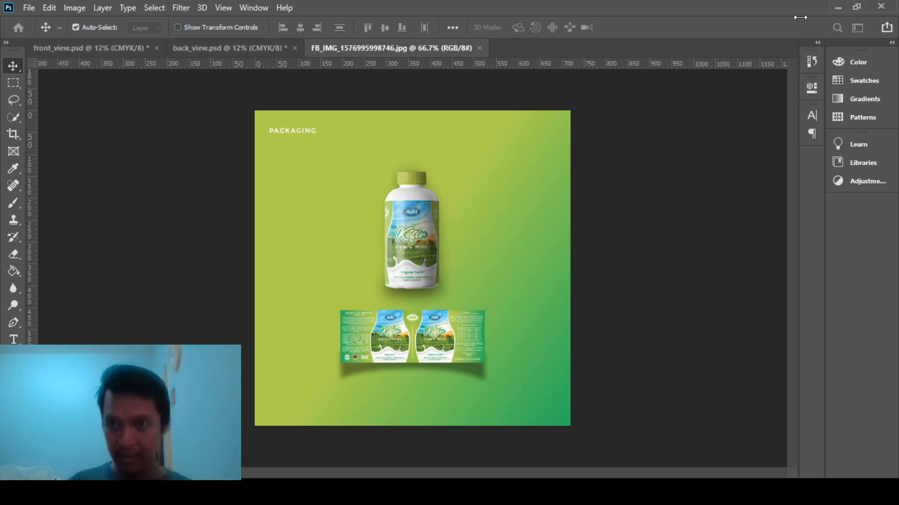
pyautogui.click(479, 47)
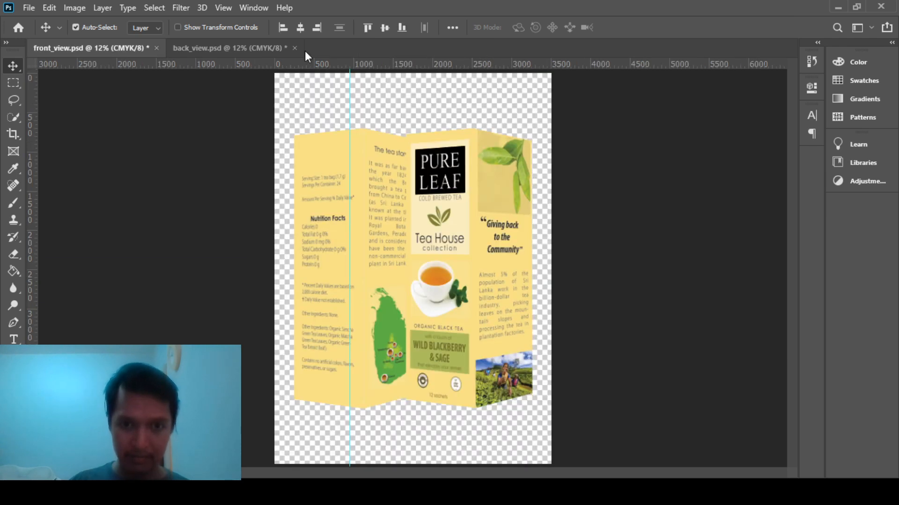
# - Close back_view.psd, save the unfolded panels in front_view.psd and close that file too
pyautogui.click(205, 49)
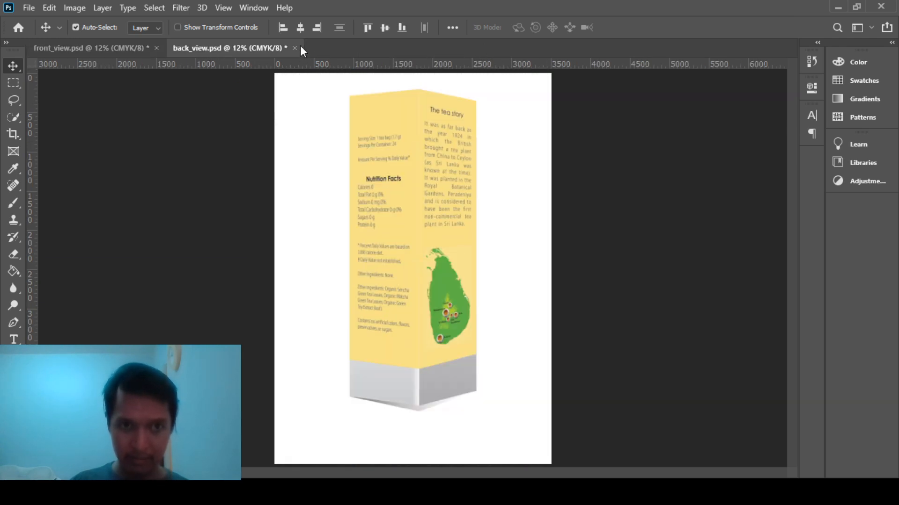
pyautogui.click(448, 191)
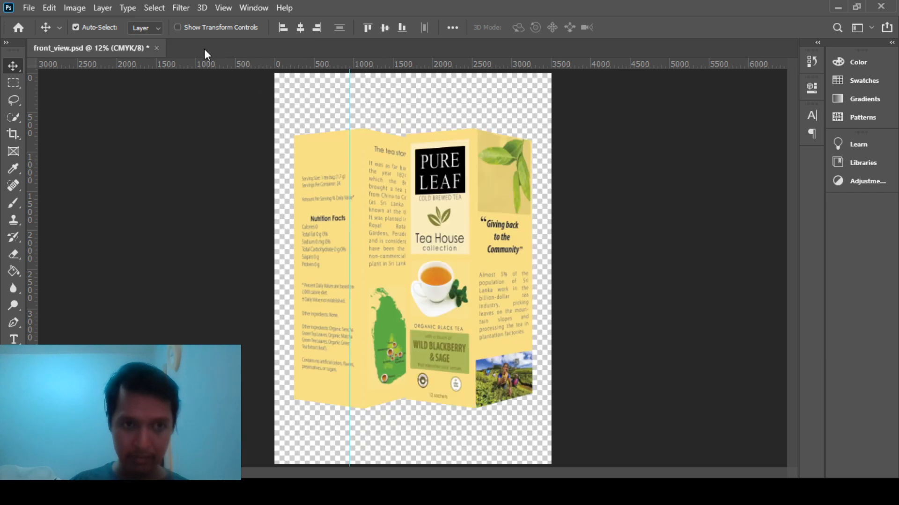
pyautogui.hotkey('ctrl', 's')
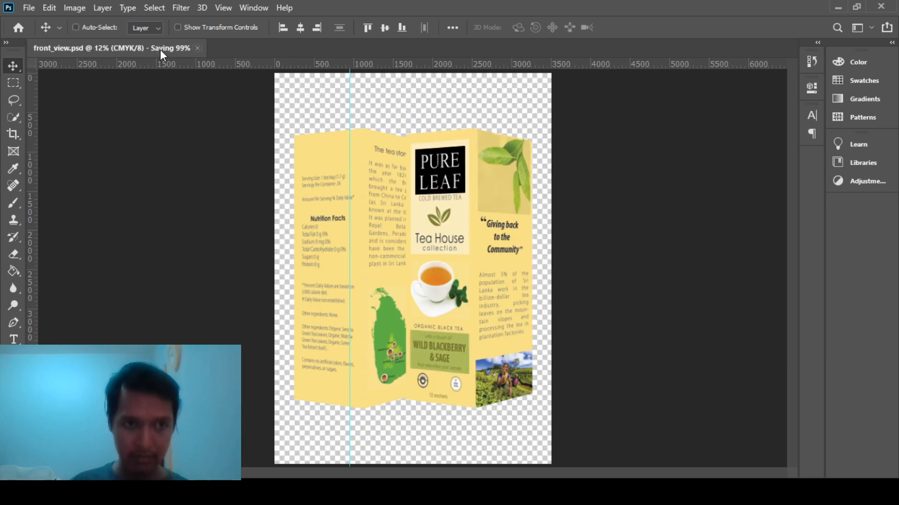
pyautogui.click(881, 6)
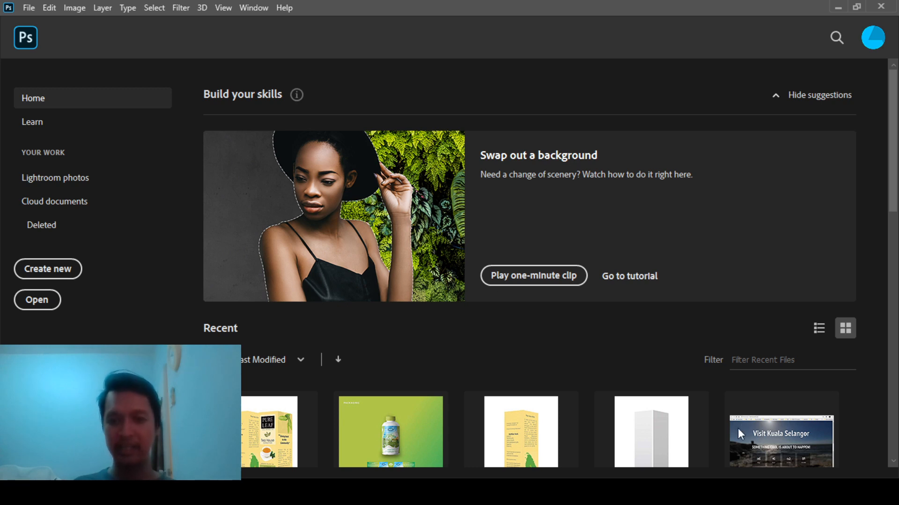
# - Create a blank 3508 x 4961 px document at 300 ppi and copy the four panel layers from front_view.psd into it
pyautogui.click(722, 454)
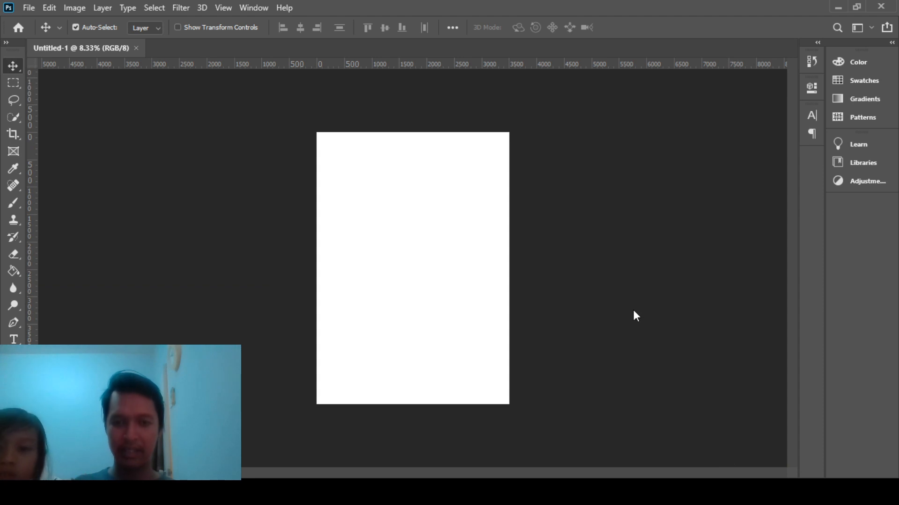
pyautogui.hotkey('ctrl', '+')
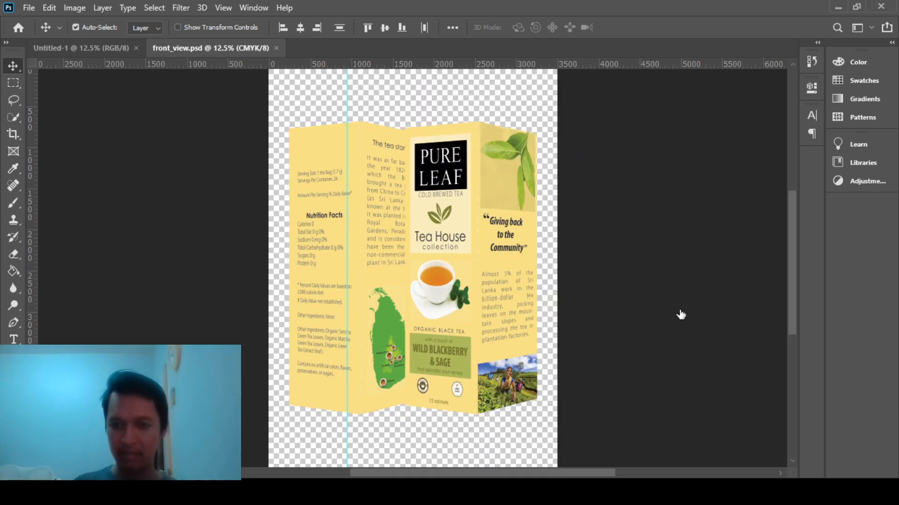
pyautogui.click(695, 321)
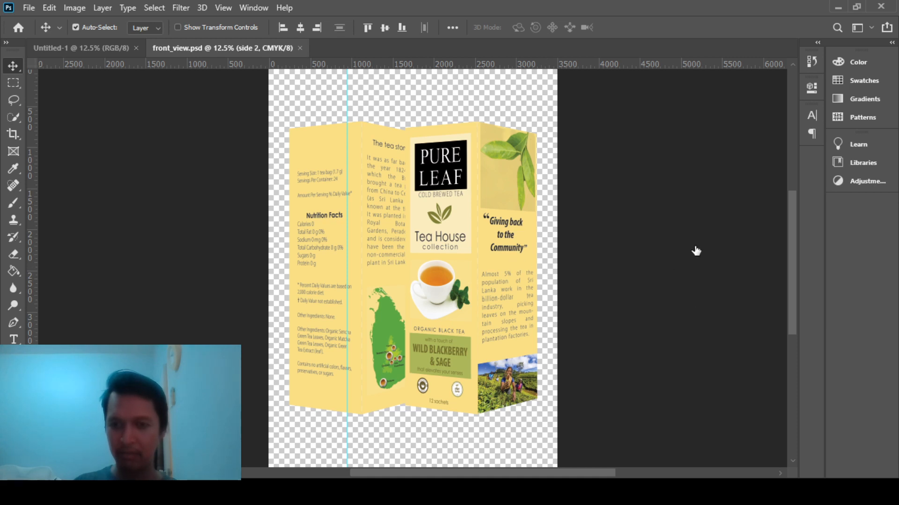
pyautogui.moveTo(461, 261); pyautogui.dragTo(413, 167)
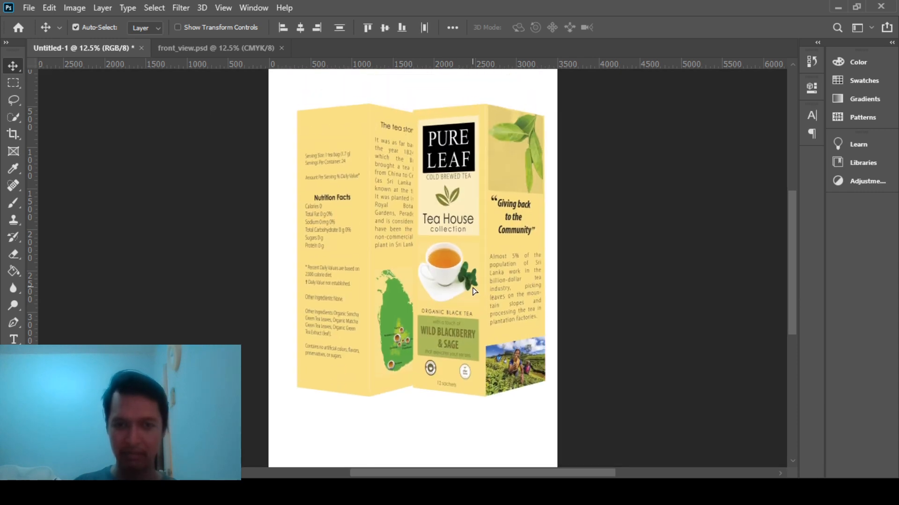
pyautogui.hotkey('ctrl', '-')
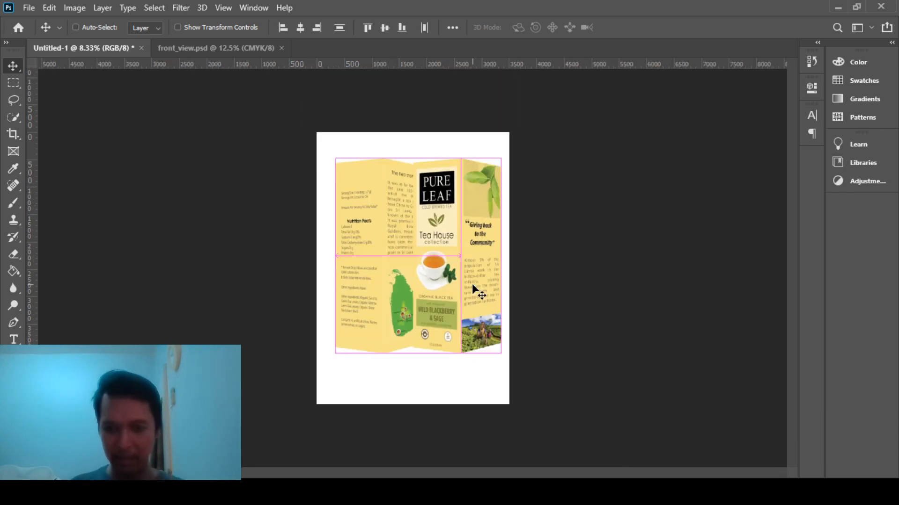
# - Preview the new document in CMYK proof colours and scale the four panels together to about half size in the page's upper half
pyautogui.hotkey('ctrl', 'y')
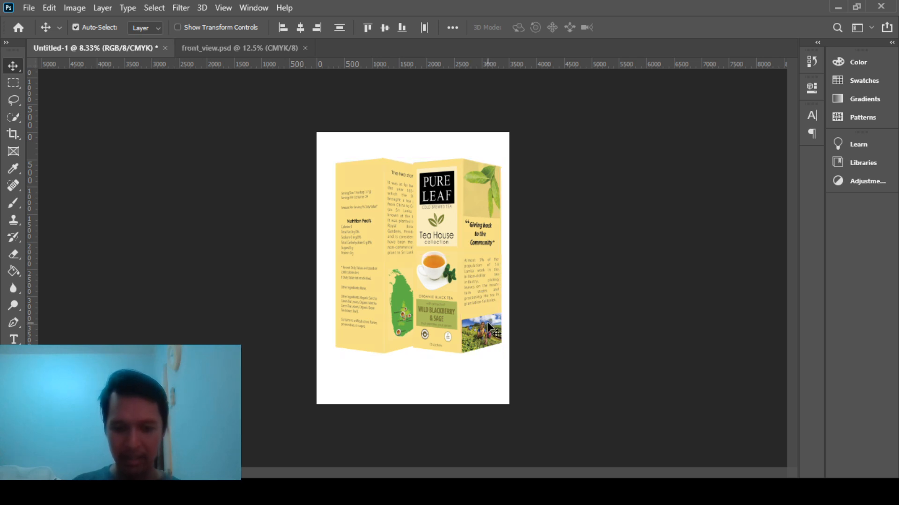
pyautogui.hotkey('ctrl', 't')
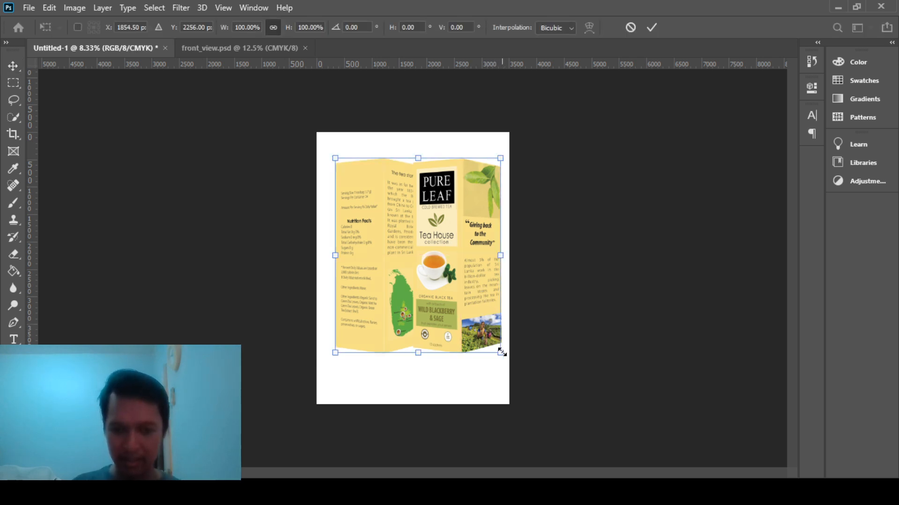
pyautogui.moveTo(501, 346); pyautogui.dragTo(431, 261)
pyautogui.hotkey('ctrl', '+')
pyautogui.moveTo(397, 220); pyautogui.dragTo(447, 266)
pyautogui.scroll(2, 448, 266)
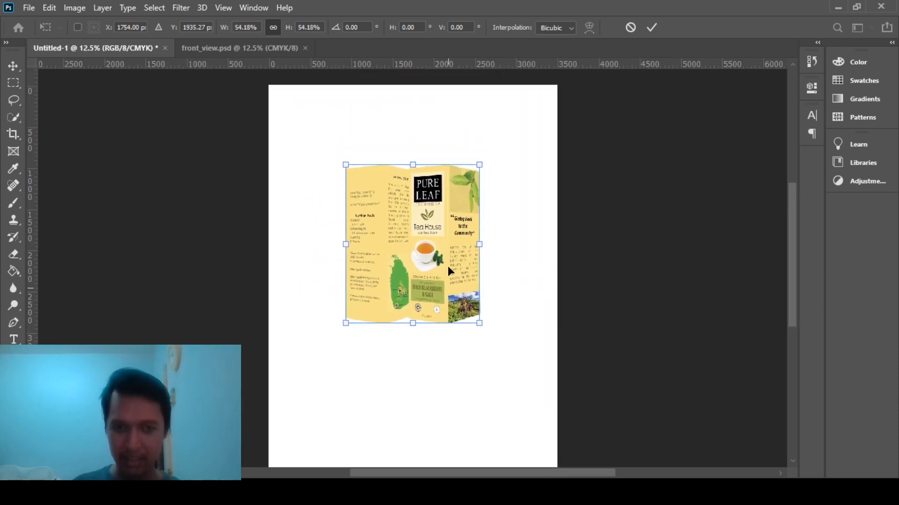
pyautogui.scroll(-5, 447, 266)
pyautogui.scroll(3, 463, 290)
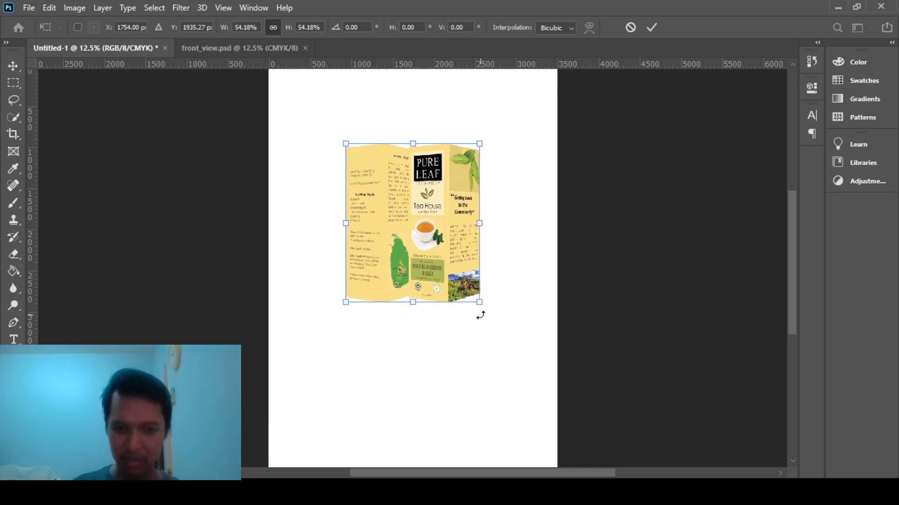
pyautogui.moveTo(477, 305); pyautogui.dragTo(467, 291)
pyautogui.moveTo(449, 261); pyautogui.dragTo(457, 261)
pyautogui.press('Return')
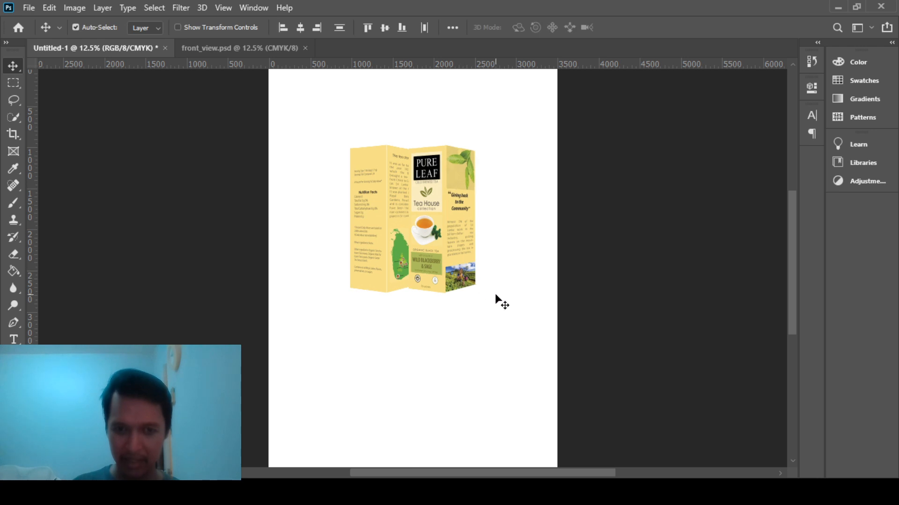
# - Separate the panels into two boxes by shifting front with side 1 to the right and back with side 2 to the left
pyautogui.hotkey('ctrl', '+')
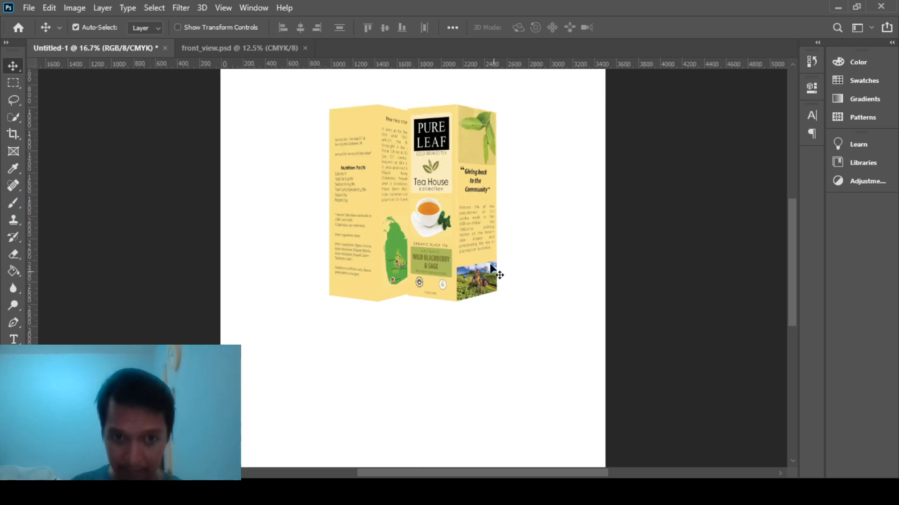
pyautogui.scroll(3, 467, 214)
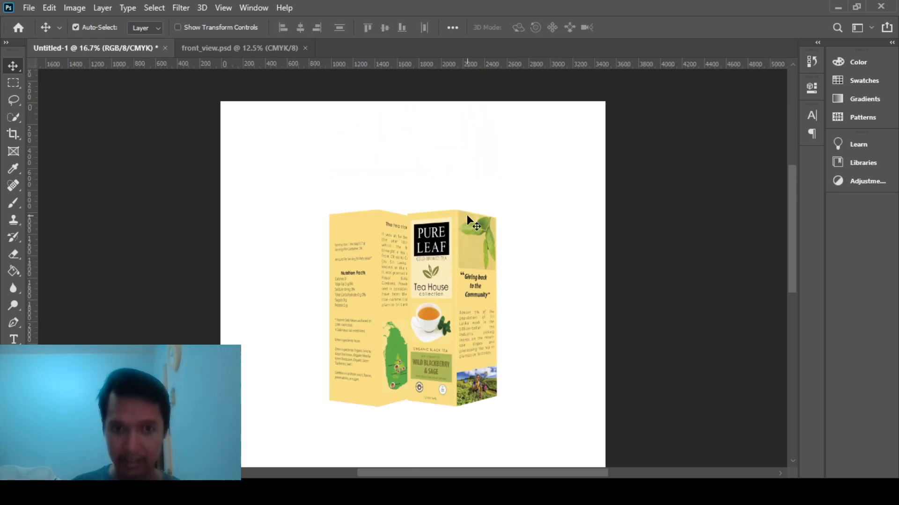
pyautogui.click(470, 312)
pyautogui.moveTo(466, 314); pyautogui.dragTo(479, 314)
pyautogui.moveTo(390, 319); pyautogui.dragTo(383, 323)
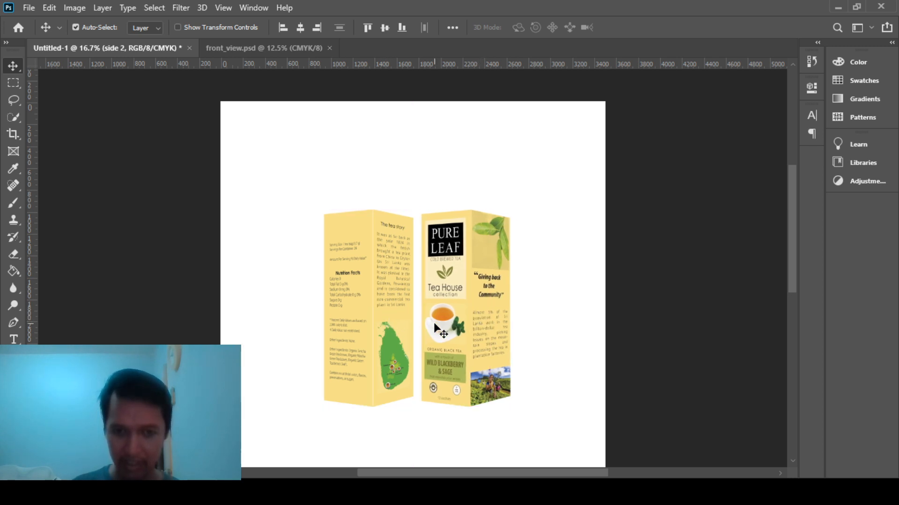
# - Check the panel pairs by selecting the side 2, back and side 1 layers in turn
pyautogui.click(461, 330)
pyautogui.click(704, 323)
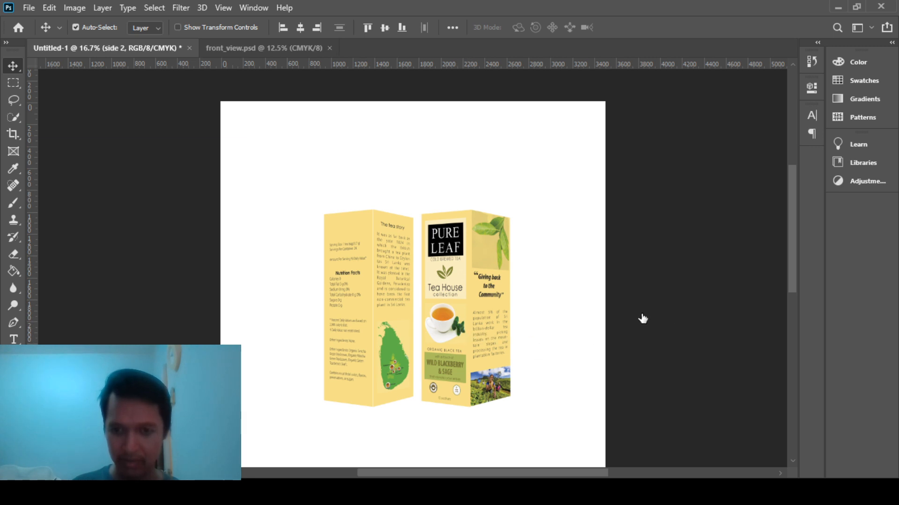
pyautogui.click(685, 300)
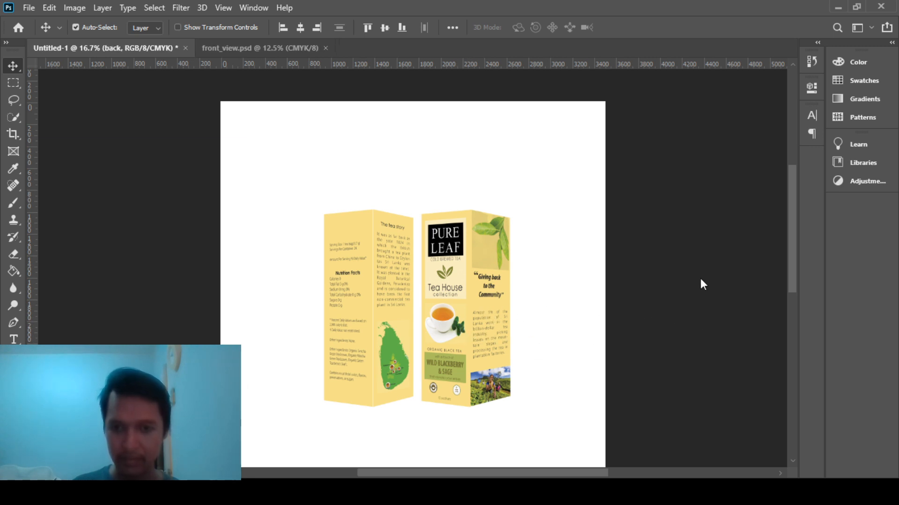
pyautogui.click(713, 316)
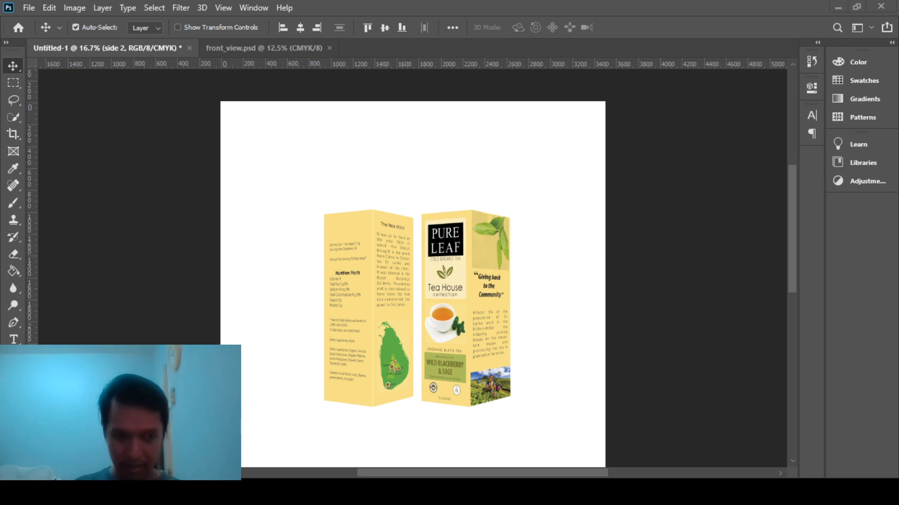
pyautogui.click(485, 357)
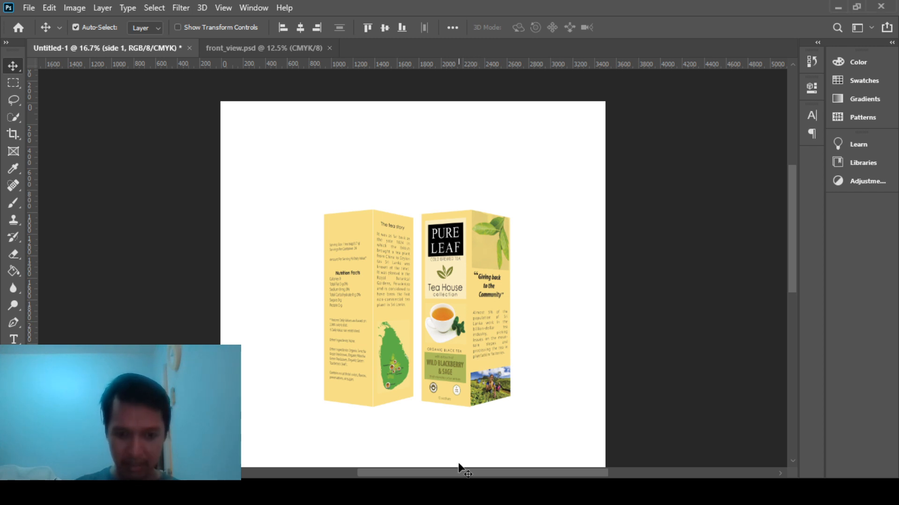
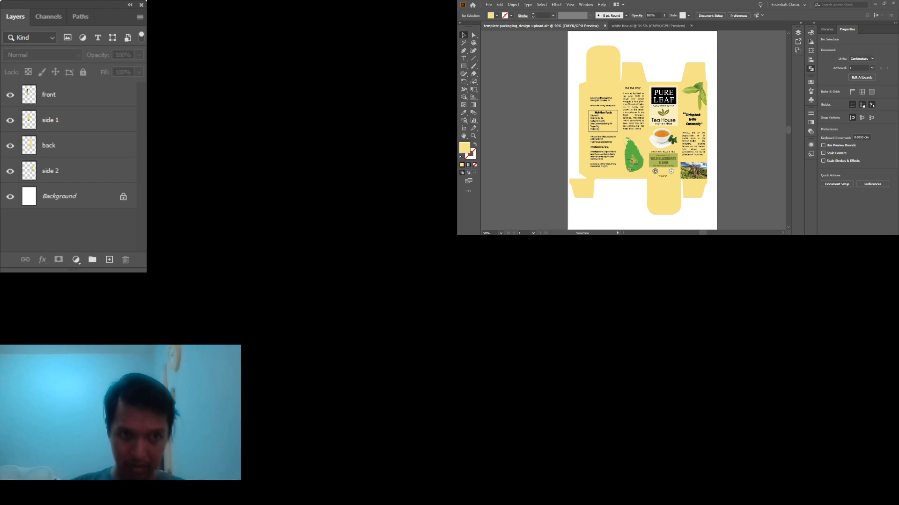
# - Bring the Layers panel into view and place it on the empty workspace beside the canvas
pyautogui.moveTo(66, 4); pyautogui.dragTo(110, 32)
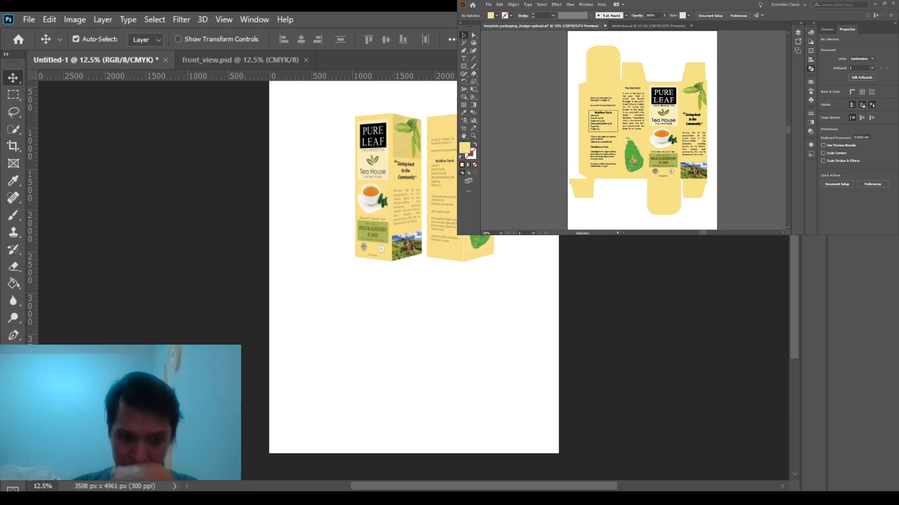
pyautogui.press('F7')
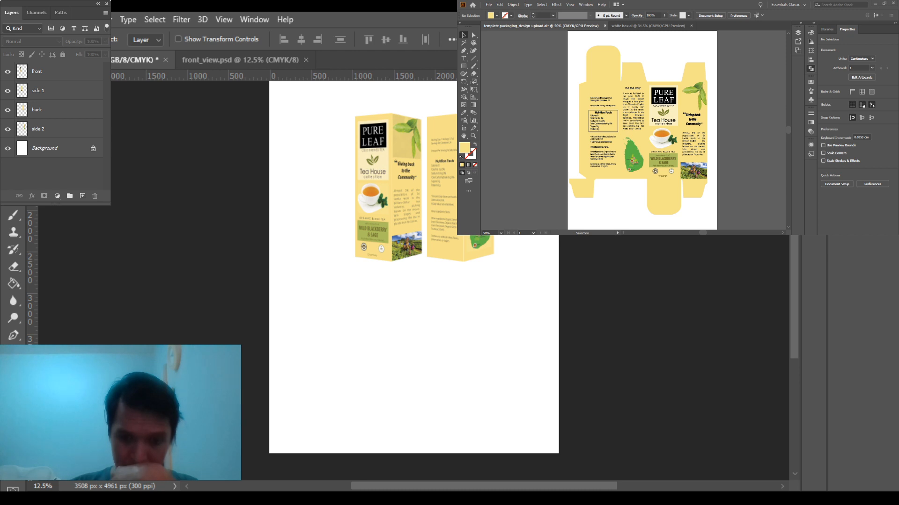
pyautogui.moveTo(12, 12); pyautogui.dragTo(619, 262)
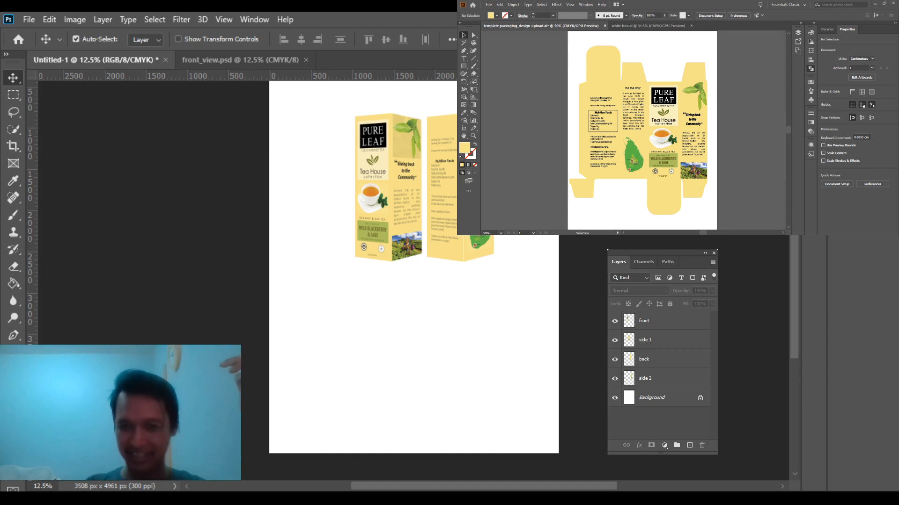
# - Review the linked layers by selecting back together with side 2, and front together with side 1
pyautogui.click(650, 363)
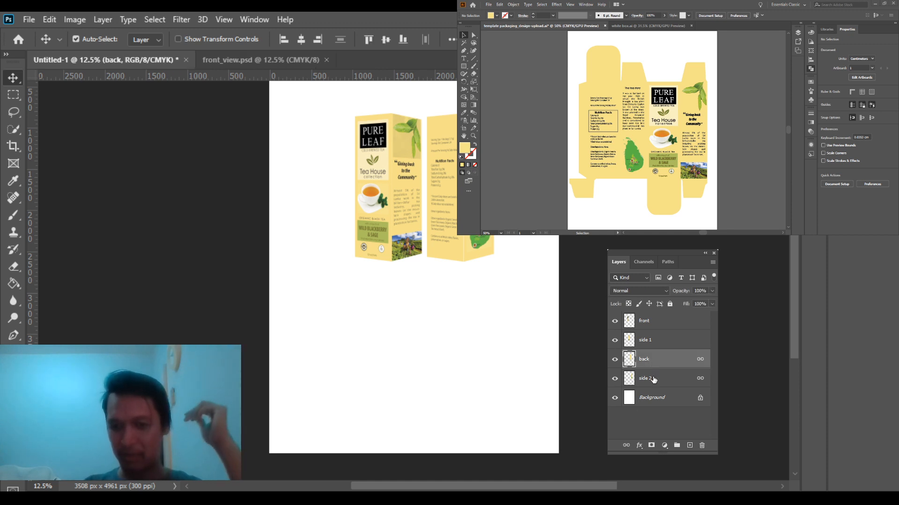
pyautogui.click(652, 381)
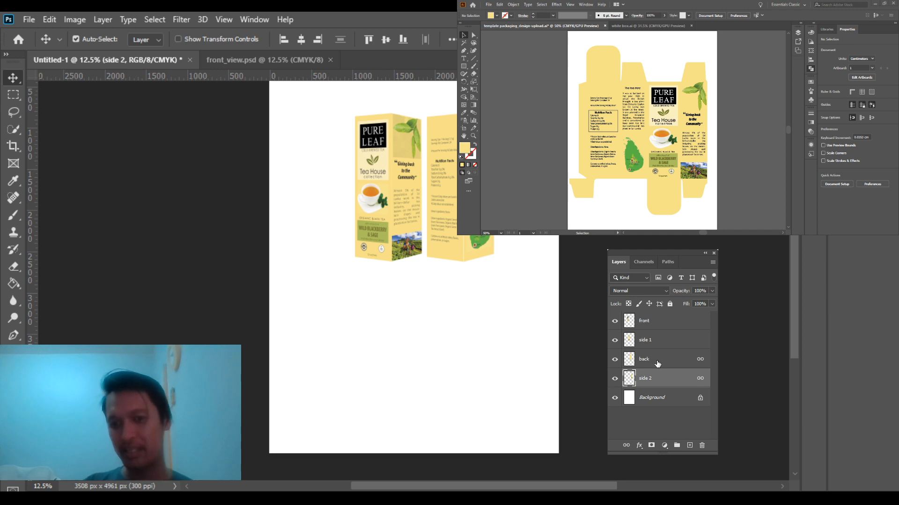
pyautogui.click(657, 362)
pyautogui.keyDown('shift'); pyautogui.click(659, 381); pyautogui.keyUp('shift')
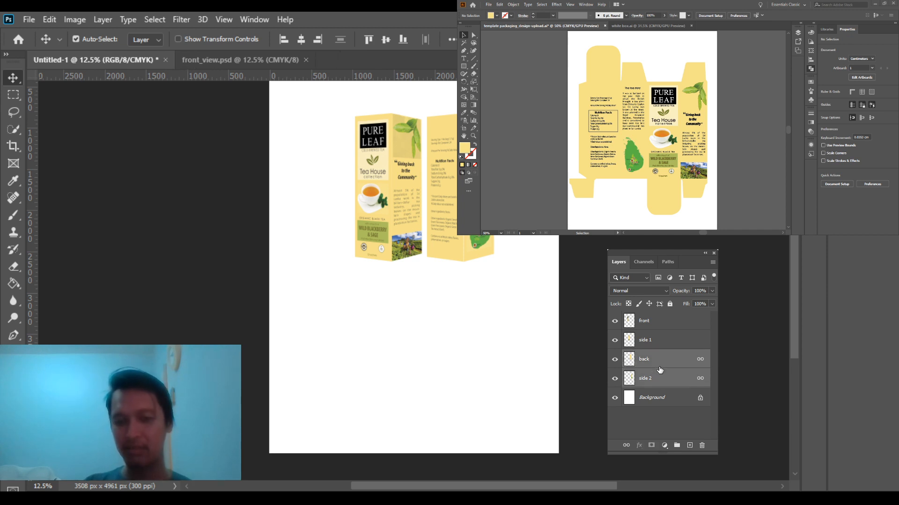
pyautogui.click(658, 322)
pyautogui.keyDown('shift'); pyautogui.click(654, 344); pyautogui.keyUp('shift')
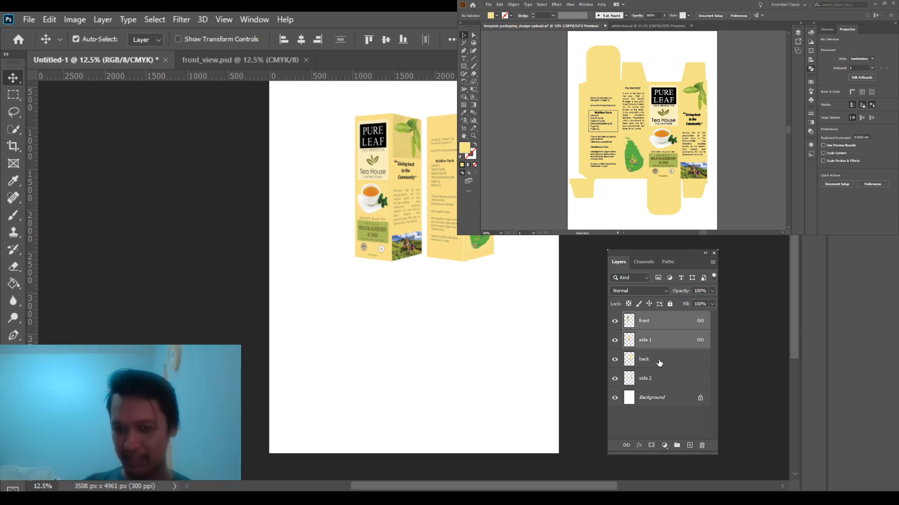
# - Try the back and side 2 layers above front and side 1, and return them beneath that pair
pyautogui.click(659, 361)
pyautogui.keyDown('shift'); pyautogui.click(660, 383); pyautogui.keyUp('shift')
pyautogui.moveTo(664, 370); pyautogui.dragTo(664, 319)
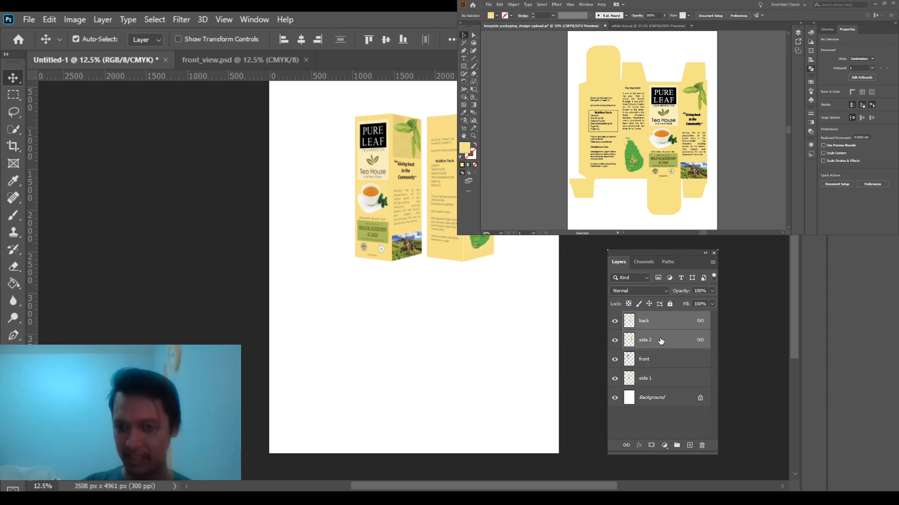
pyautogui.click(661, 339)
pyautogui.keyDown('shift'); pyautogui.click(663, 322); pyautogui.keyUp('shift')
pyautogui.moveTo(662, 335); pyautogui.dragTo(656, 385)
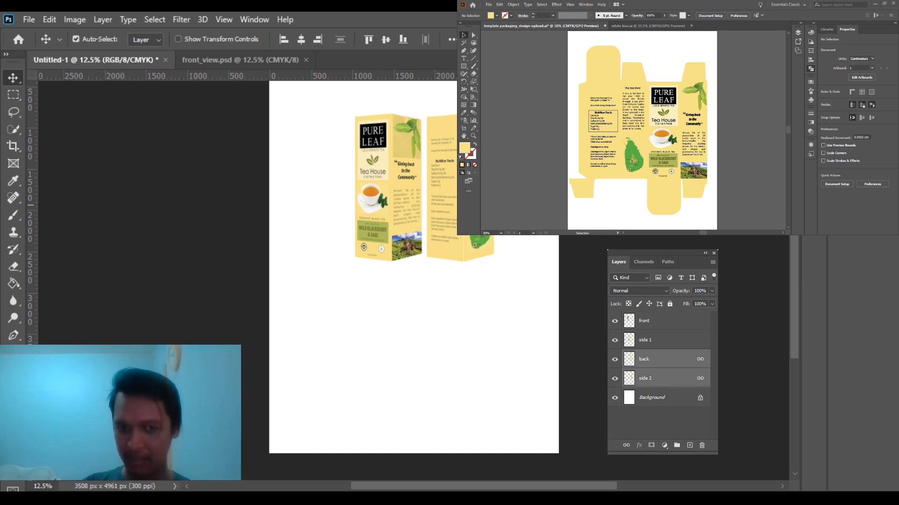
pyautogui.click(658, 361)
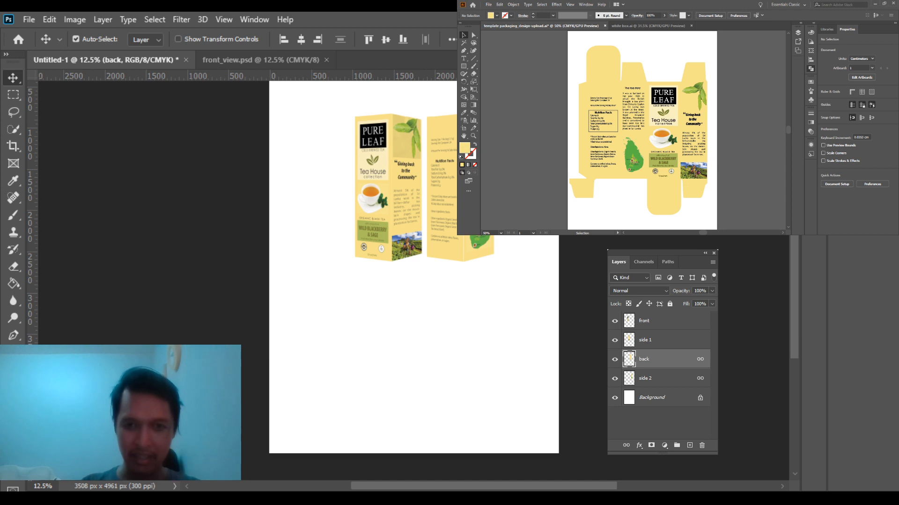
# - Switch to Illustrator, undo the displacement of the lower flap, and copy the entire box template artwork
pyautogui.hotkey('ctrl', 'z')
pyautogui.hotkey('ctrl', 'z')
pyautogui.click(589, 188)
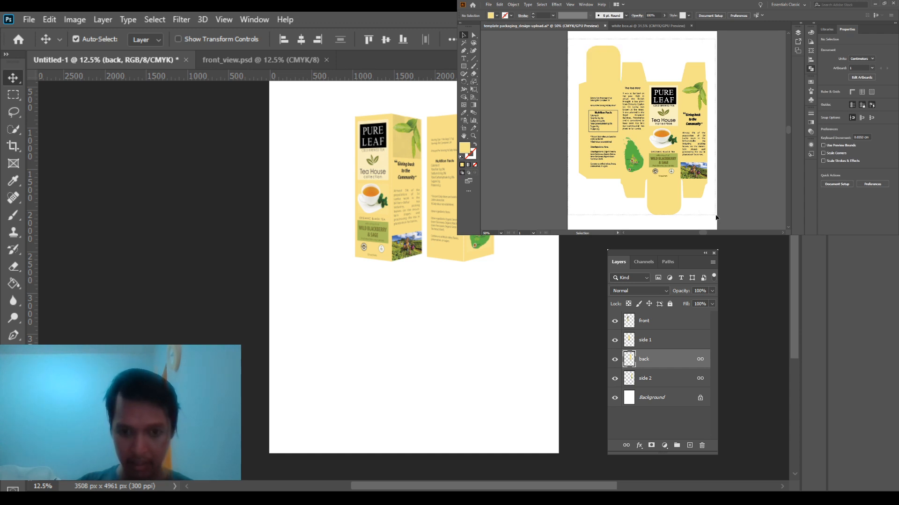
pyautogui.hotkey('ctrl', 'a')
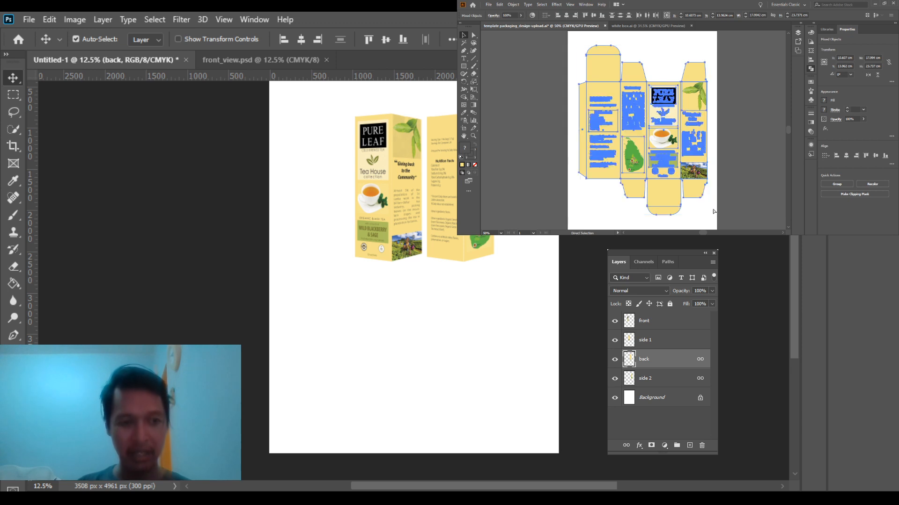
pyautogui.press('v')
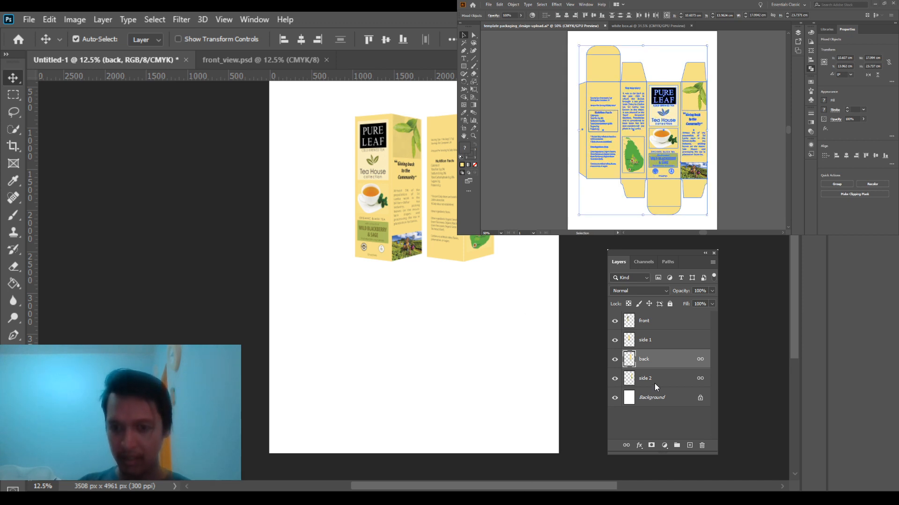
# - Back in Photoshop, paste the template as a smart object directly above the Background layer and shift it toward the lower part of the page
pyautogui.click(670, 321)
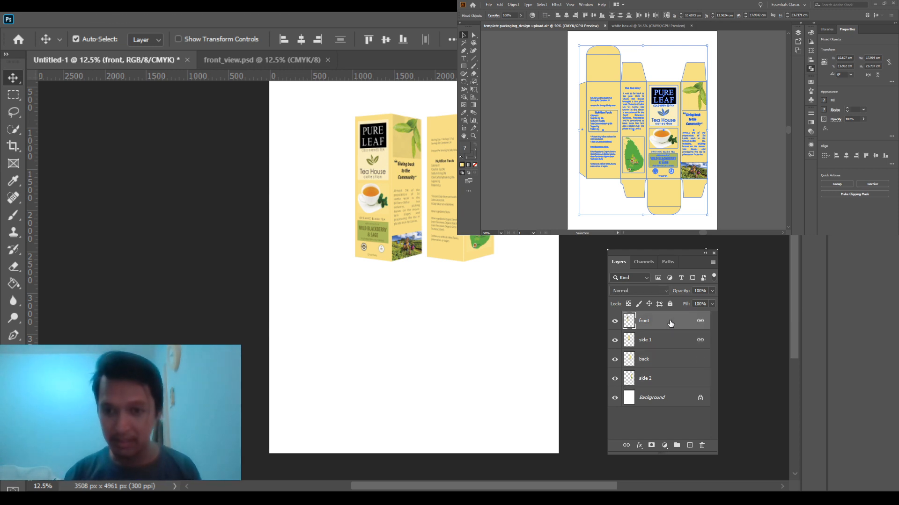
pyautogui.click(665, 399)
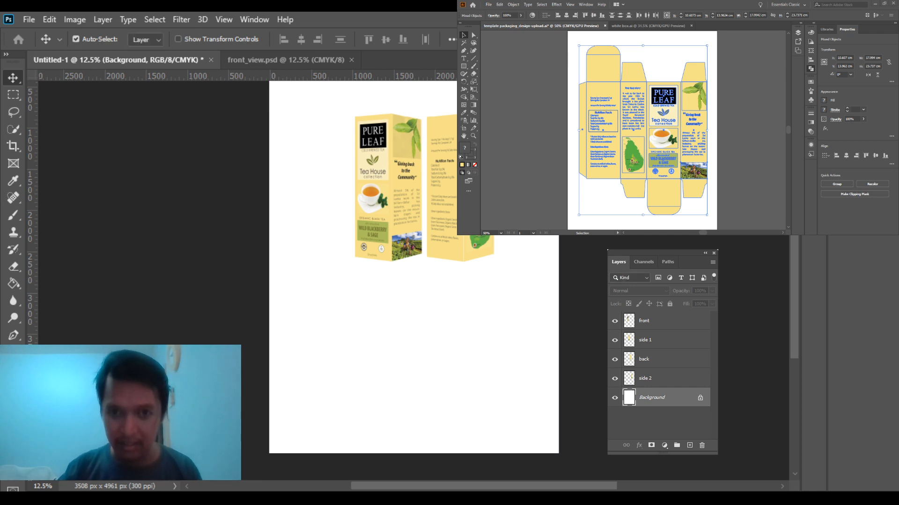
pyautogui.hotkey('ctrl', 'v')
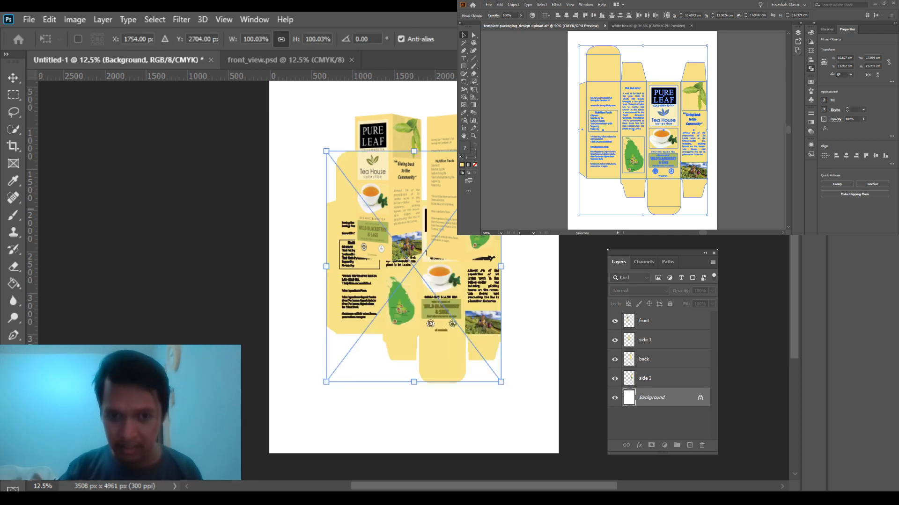
pyautogui.moveTo(484, 277); pyautogui.dragTo(489, 321)
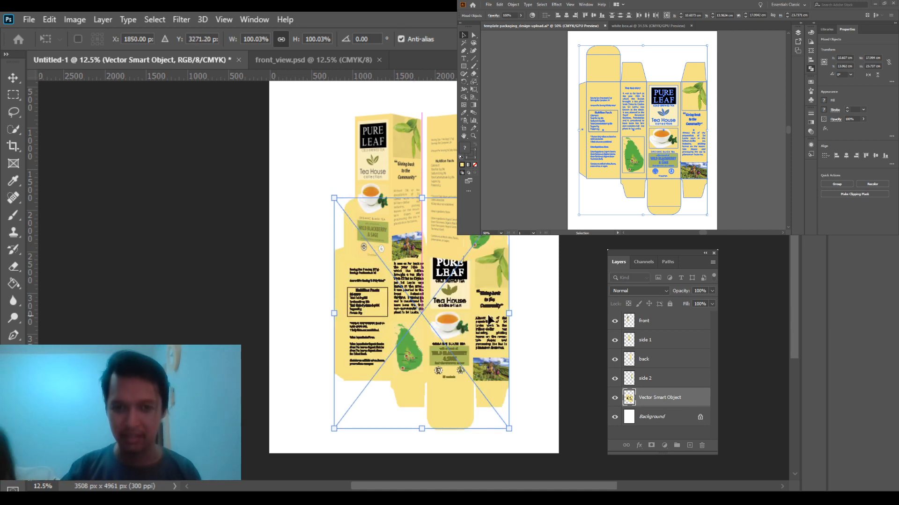
# - Scale the pasted template down to about 76% beneath the two boxes and place it
pyautogui.scroll(3, 506, 239)
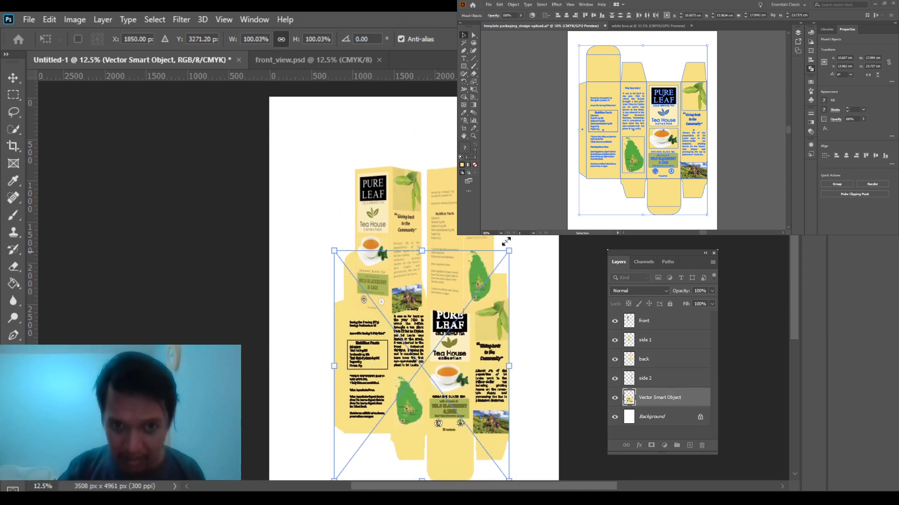
pyautogui.moveTo(506, 238); pyautogui.dragTo(483, 280)
pyautogui.press('Escape')
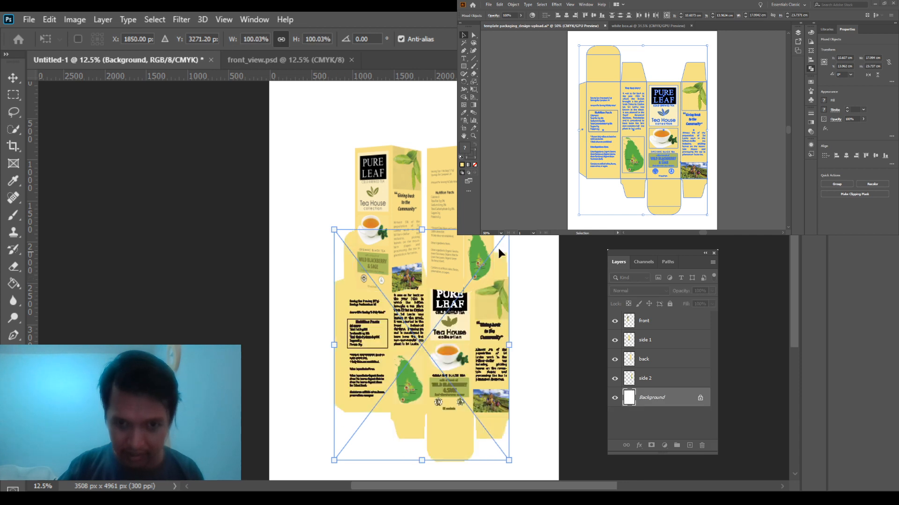
pyautogui.moveTo(508, 235); pyautogui.dragTo(459, 291)
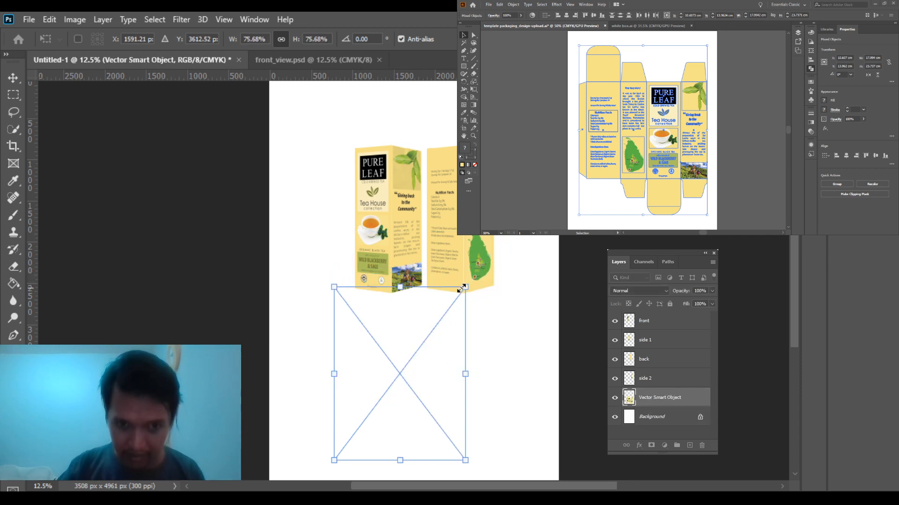
pyautogui.press('Return')
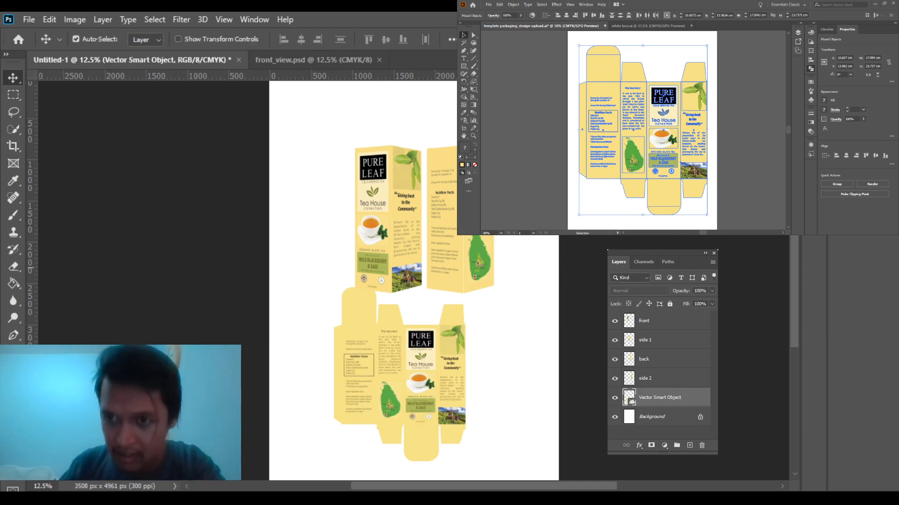
# - Shift the flat template slightly to the right and enlarge it to about 83%
pyautogui.moveTo(429, 365)
pyautogui.mouseDown()
pyautogui.moveTo(451, 364)
pyautogui.moveTo(439, 357)
pyautogui.mouseUp()
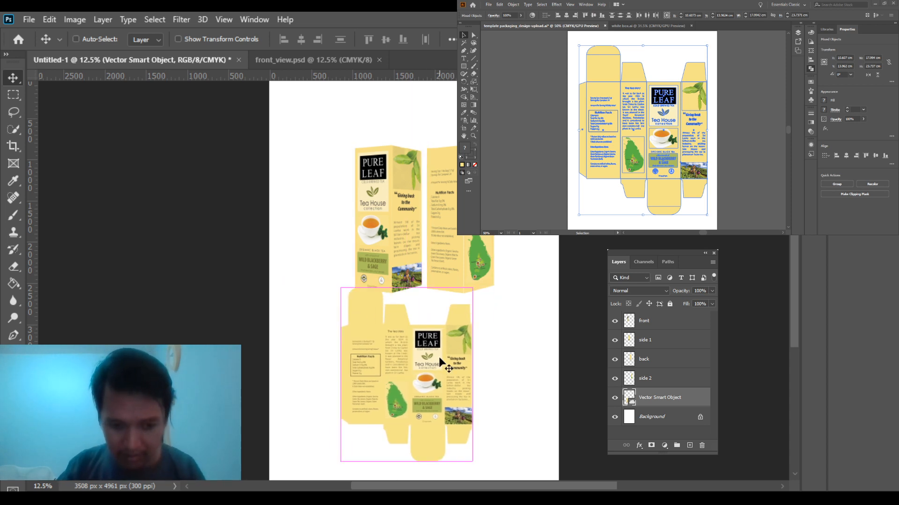
pyautogui.hotkey('ctrl', 't')
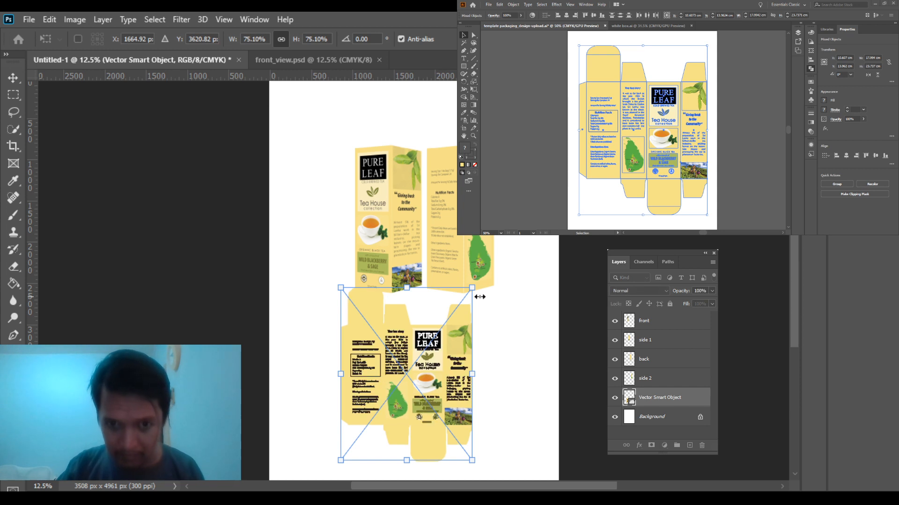
pyautogui.moveTo(487, 273); pyautogui.dragTo(499, 258)
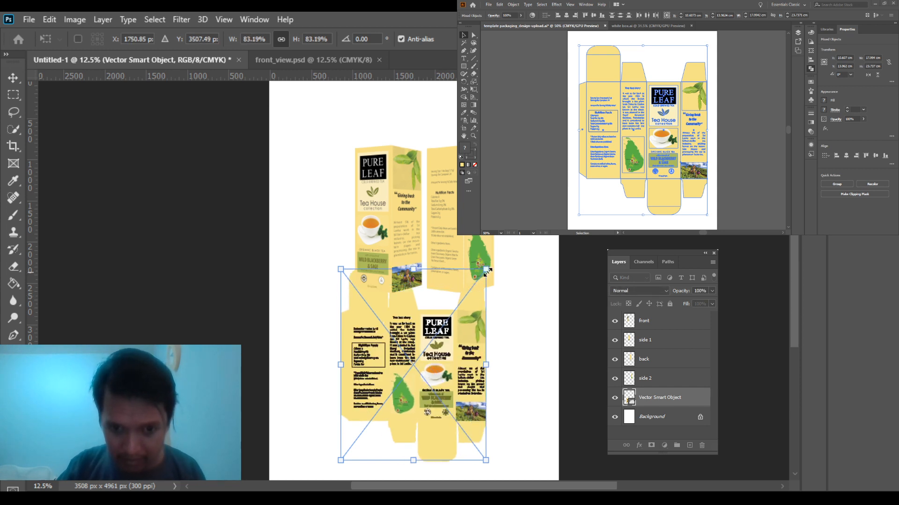
pyautogui.press('Return')
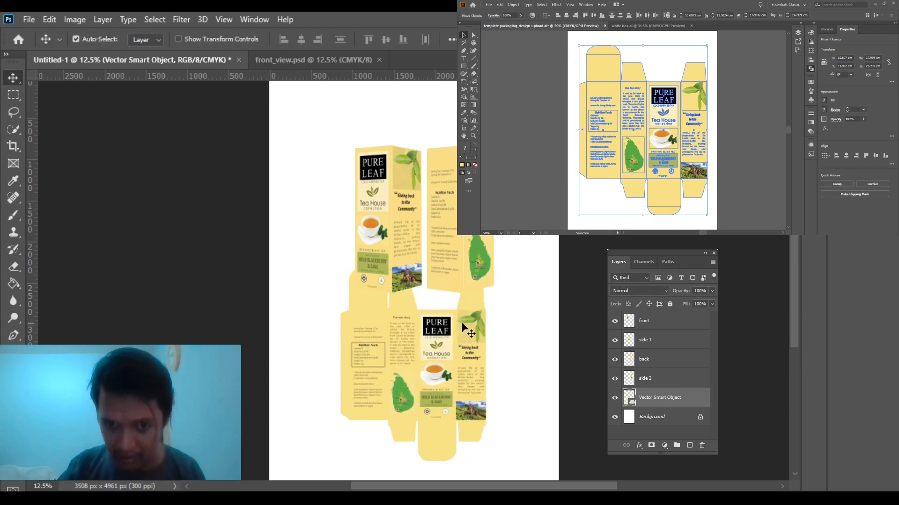
# - Move the front, side 1, back and side 2 layers together up and slightly left, leaving a gap above the flat template
pyautogui.click(664, 379)
pyautogui.keyDown('shift'); pyautogui.click(656, 323); pyautogui.keyUp('shift')
pyautogui.moveTo(450, 234); pyautogui.dragTo(452, 198)
pyautogui.scroll(2, 452, 206)
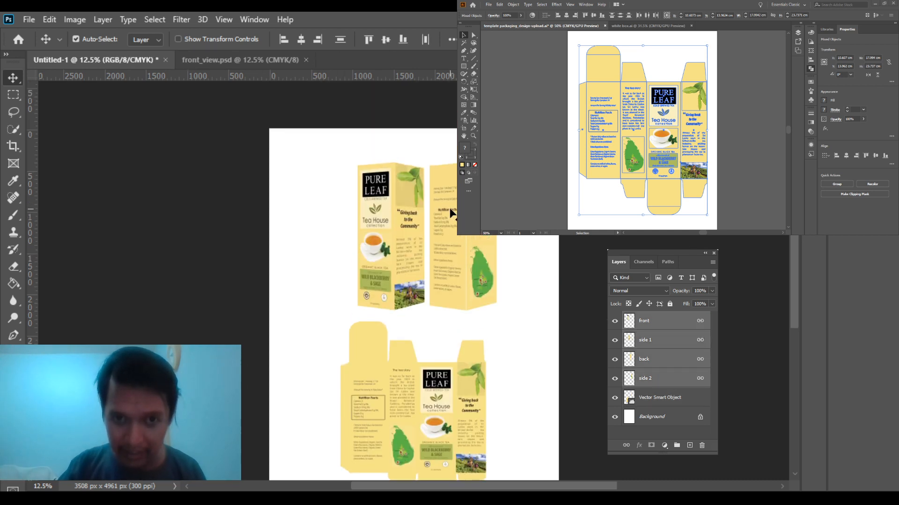
pyautogui.moveTo(458, 237); pyautogui.dragTo(449, 241)
pyautogui.scroll(-2, 453, 261)
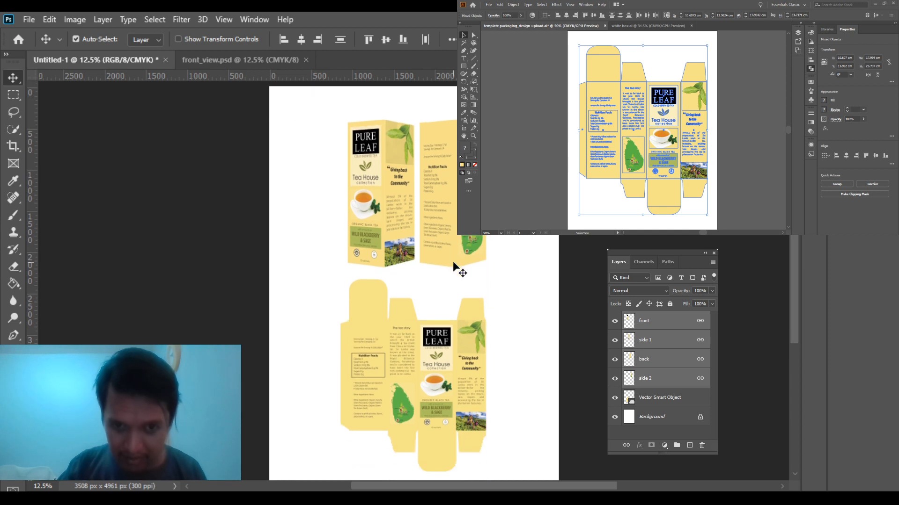
# - Rename the pasted template's smart object layer as layout
pyautogui.click(677, 423)
pyautogui.doubleClick(660, 398)
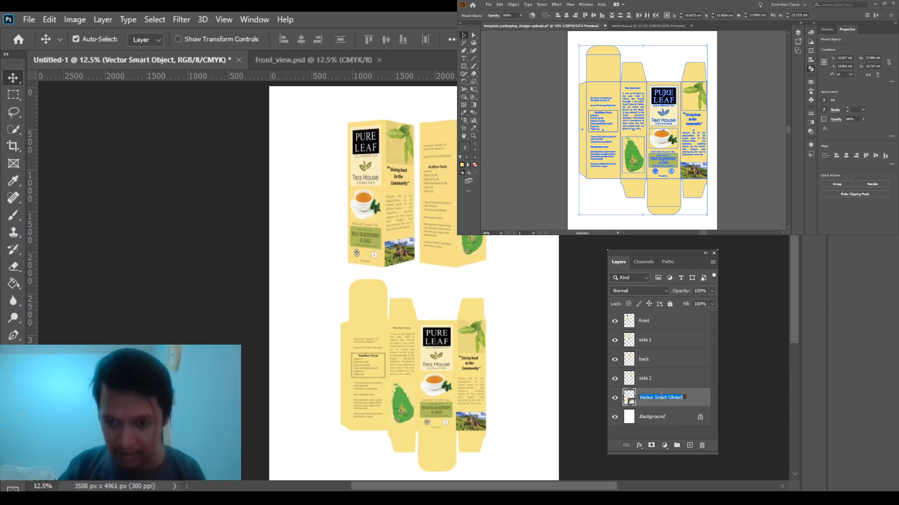
pyautogui.press('BackSpace')
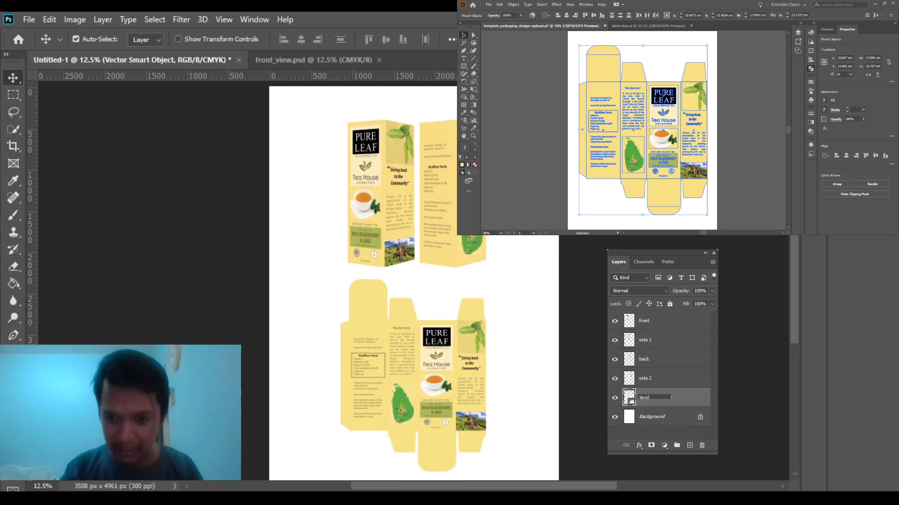
pyautogui.click(661, 419)
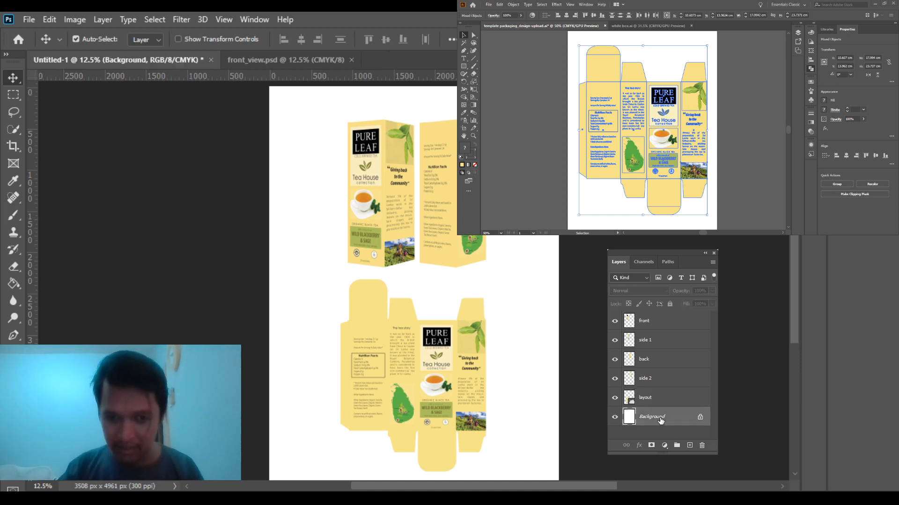
pyautogui.click(658, 399)
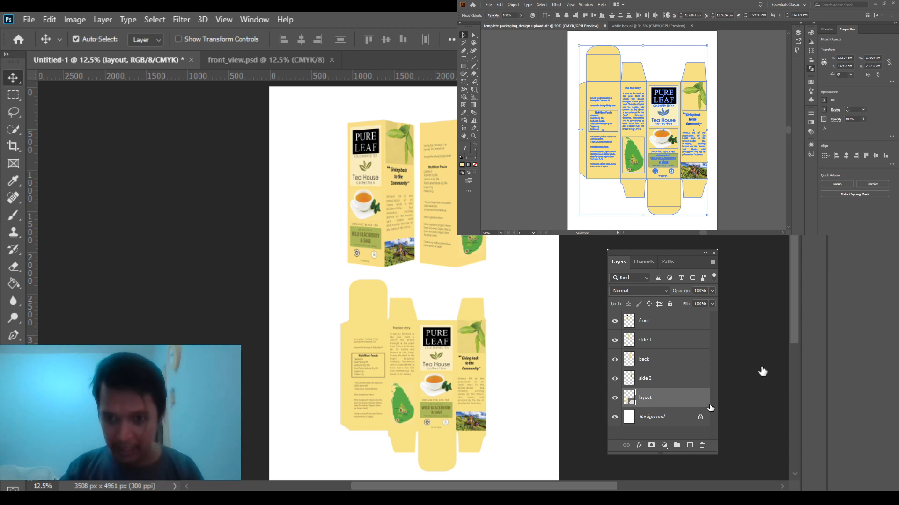
# - Create a new layer named colour directly above the Background layer
pyautogui.click(671, 418)
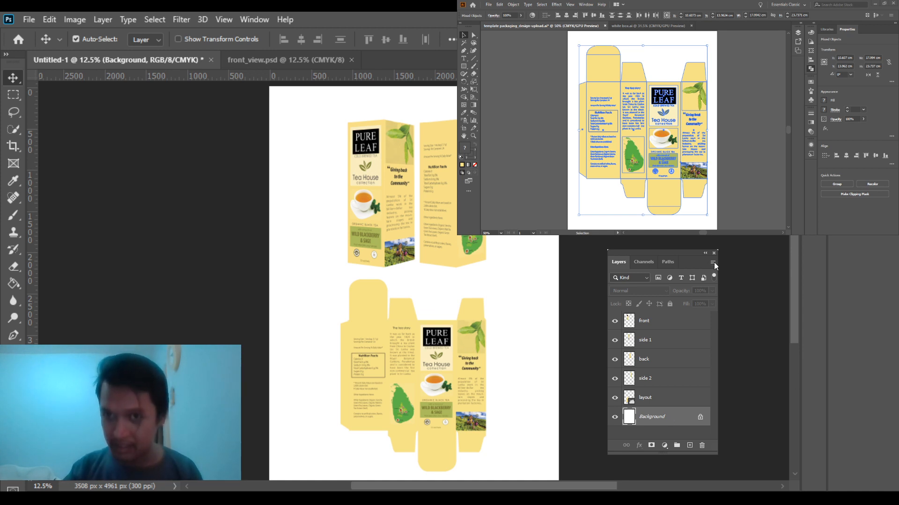
pyautogui.hotkey('ctrl', 's')
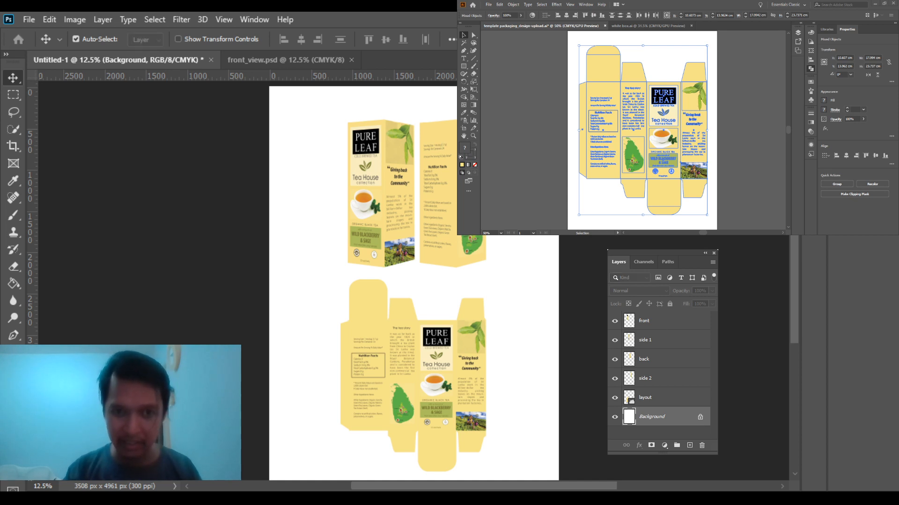
pyautogui.press('Return')
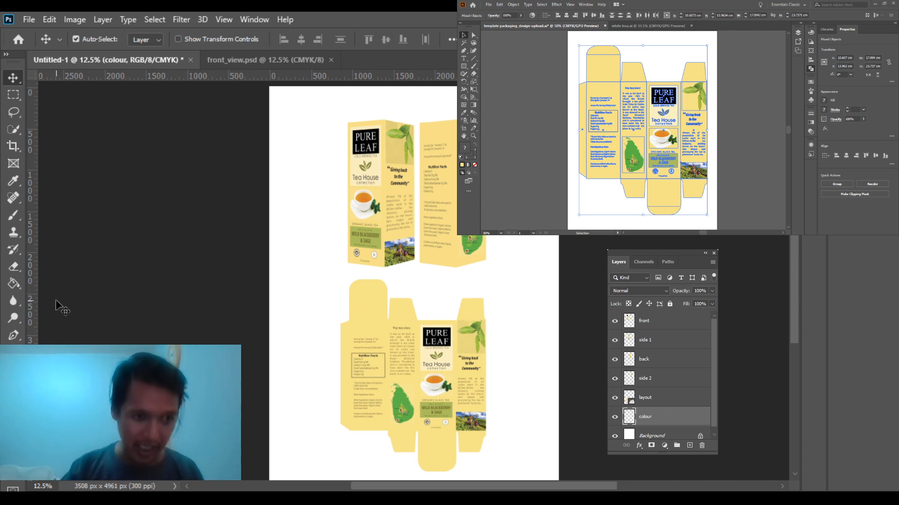
# - Set up a radial gradient running from a near-white pink to salmon pink
pyautogui.click(17, 286)
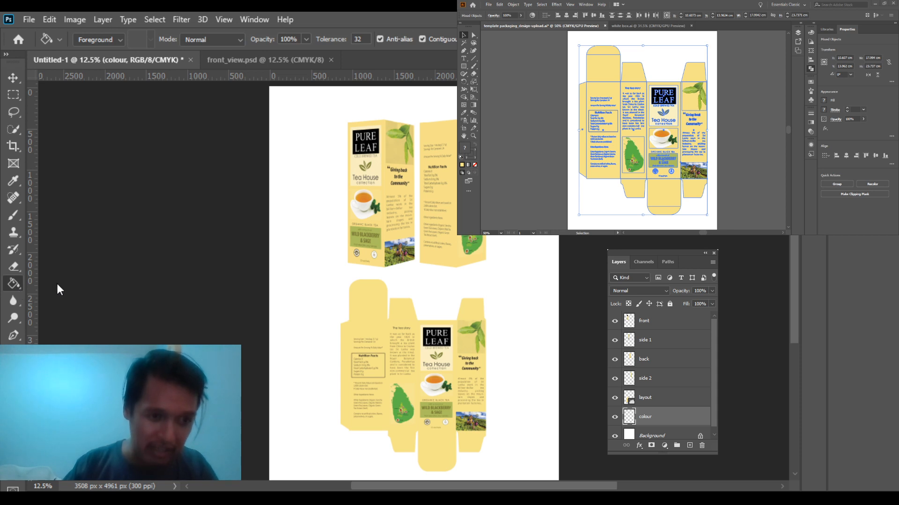
pyautogui.hotkey('shift', 'g')
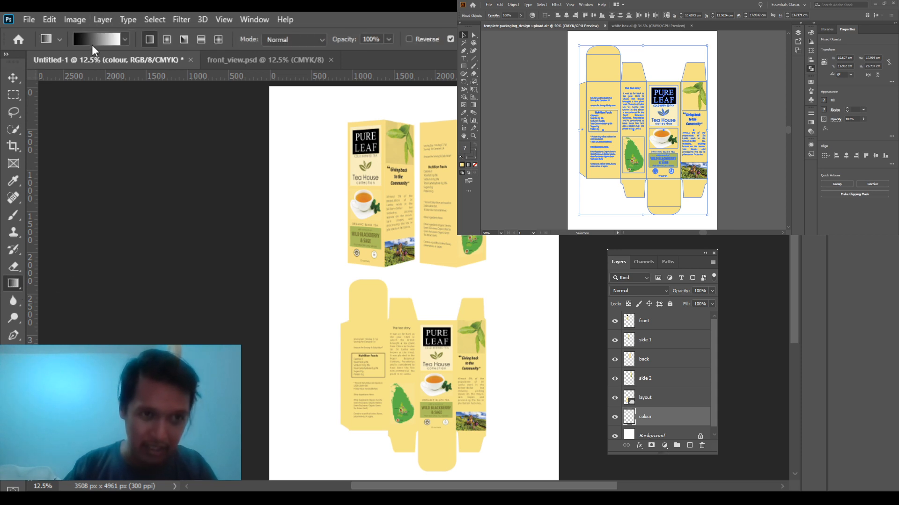
pyautogui.press('i')
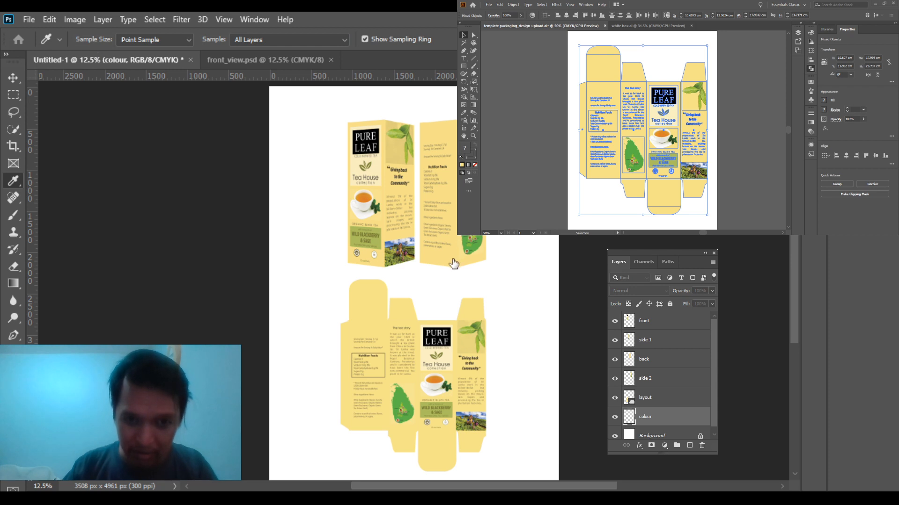
pyautogui.press('g')
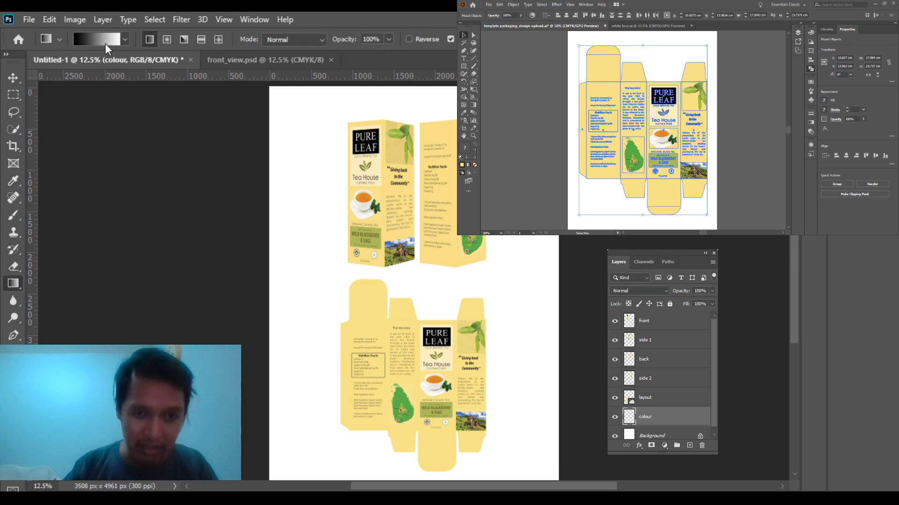
pyautogui.press('i')
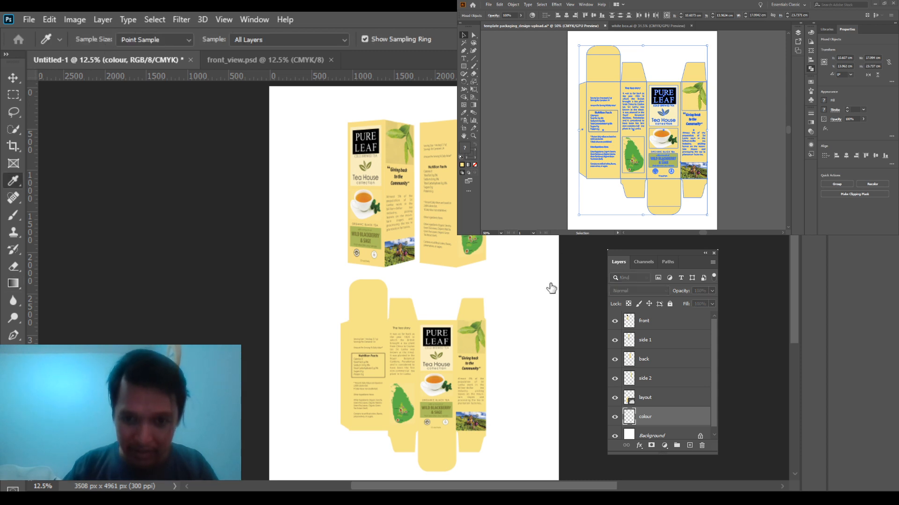
pyautogui.press('g')
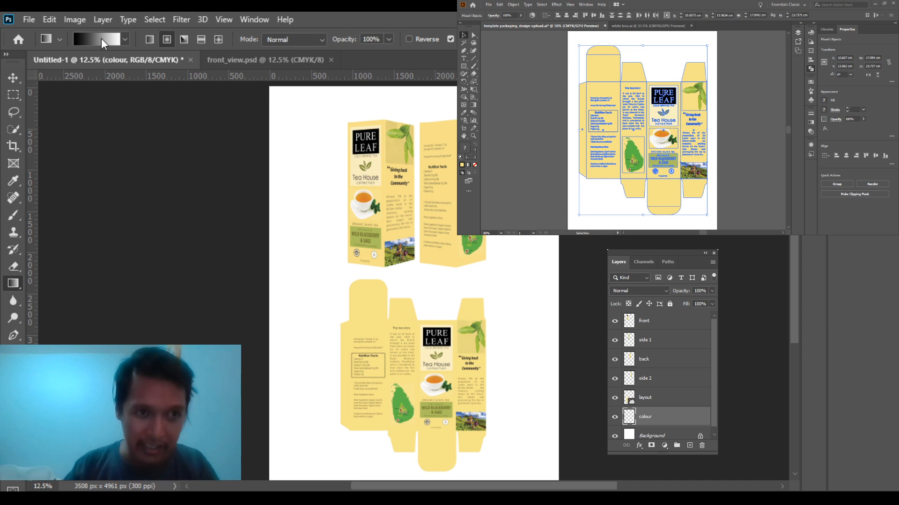
pyautogui.press('i')
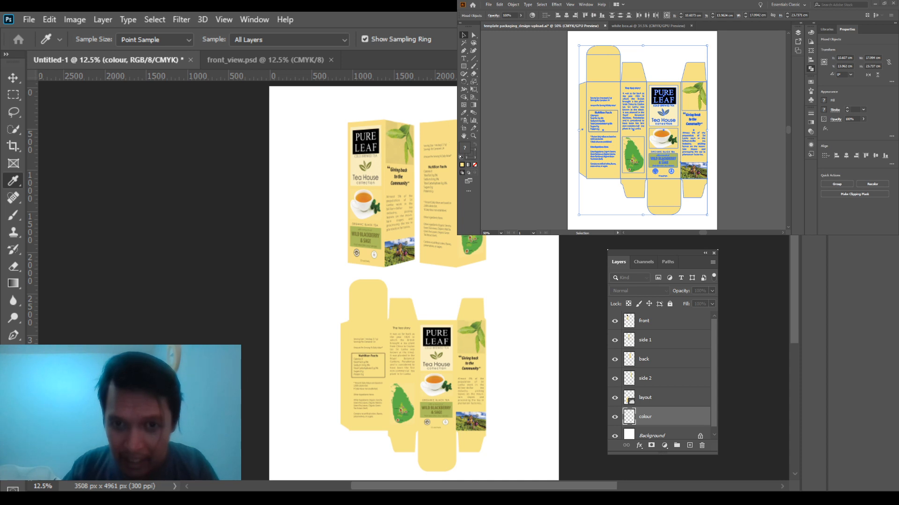
pyautogui.press('g')
# - Fill the colour layer with the radial gradient, redrawing it from the template's right part toward the page's upper left for a light centre
pyautogui.moveTo(313, 208); pyautogui.dragTo(426, 287)
pyautogui.moveTo(517, 345); pyautogui.dragTo(343, 205)
pyautogui.moveTo(471, 341); pyautogui.dragTo(334, 174)
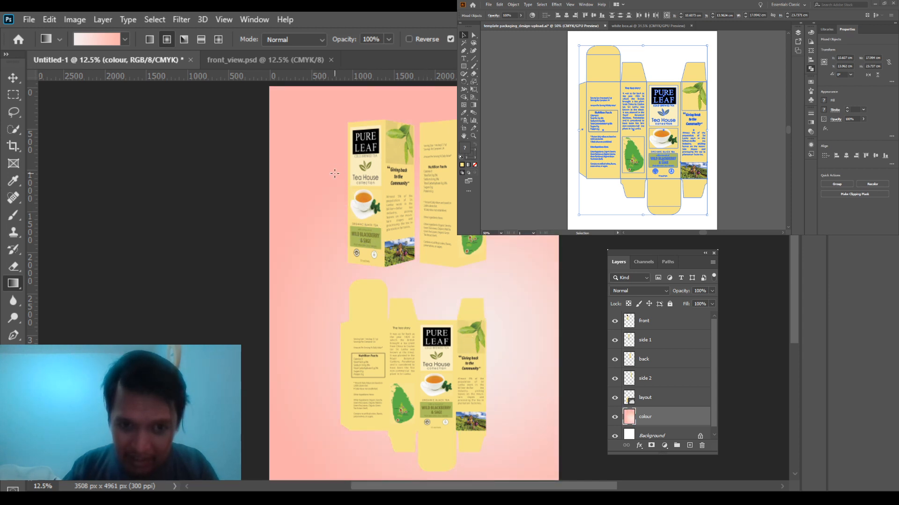
# - Try redrawing the colour layer's pink radial gradient, moving its light centre from the template area toward the page's upper left
pyautogui.moveTo(453, 300); pyautogui.dragTo(269, 159)
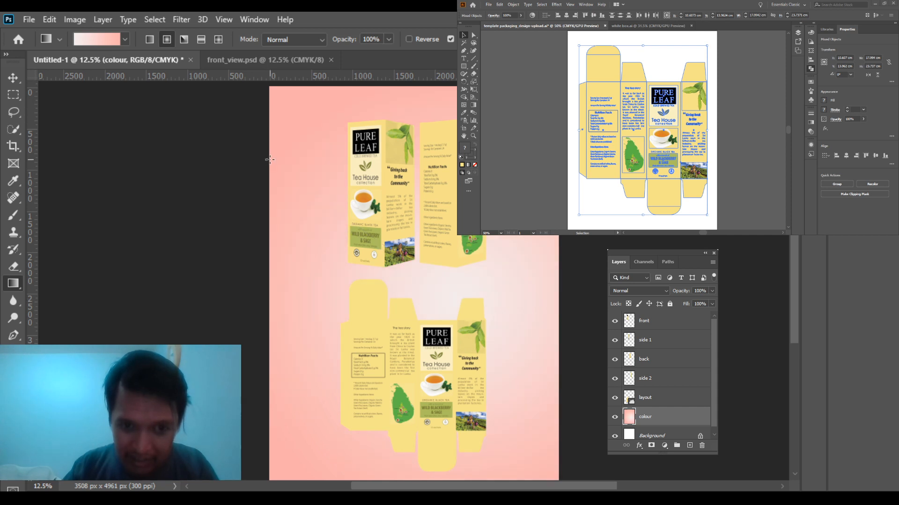
pyautogui.moveTo(475, 293); pyautogui.dragTo(462, 320)
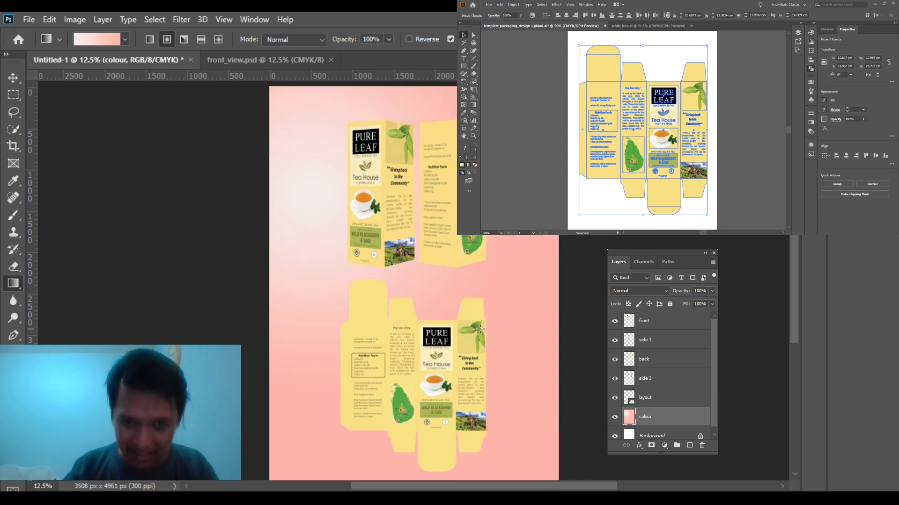
pyautogui.moveTo(328, 235); pyautogui.dragTo(498, 300)
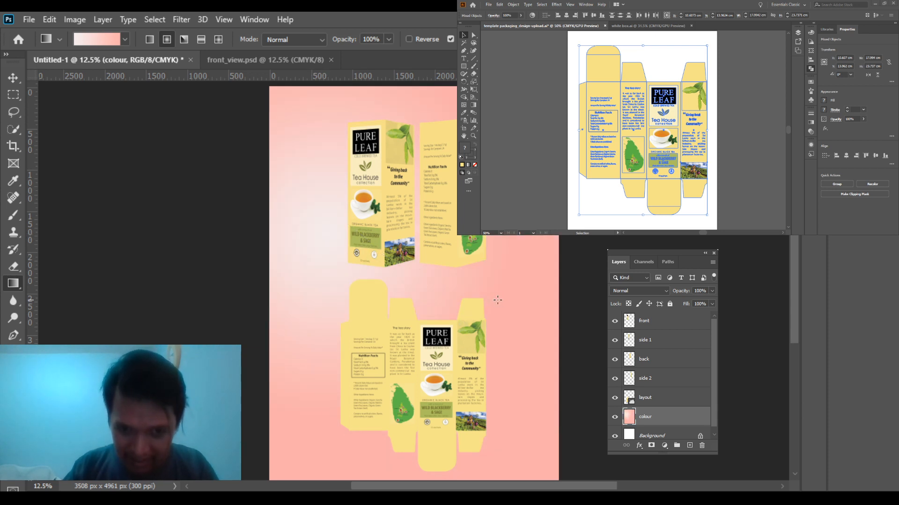
pyautogui.scroll(-2, 497, 300)
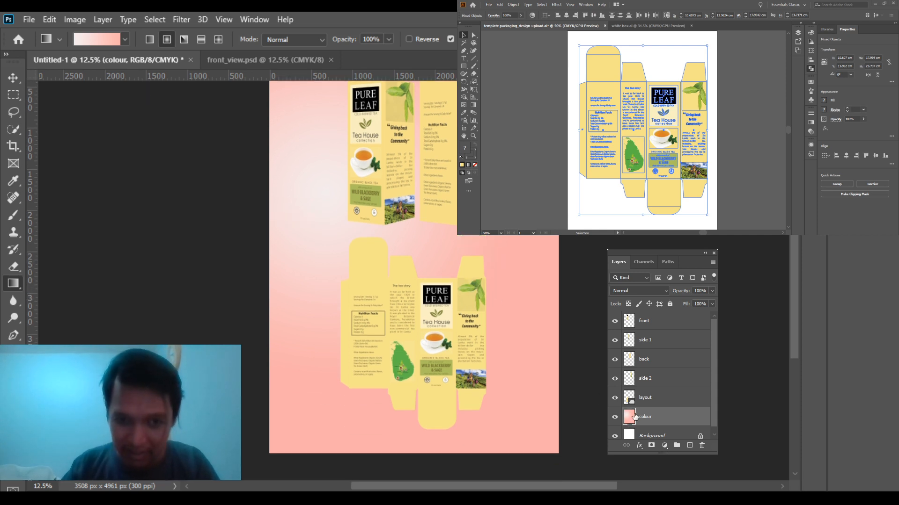
pyautogui.press('space')
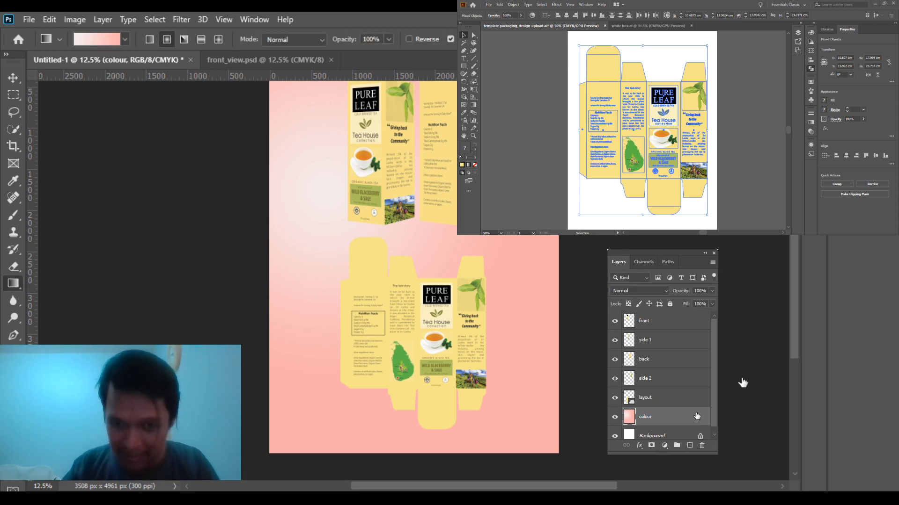
# - Recolour the radial gradient from light orange to dusty brown and fill the colour layer diagonally from the page's upper left toward its lower right
pyautogui.press('i')
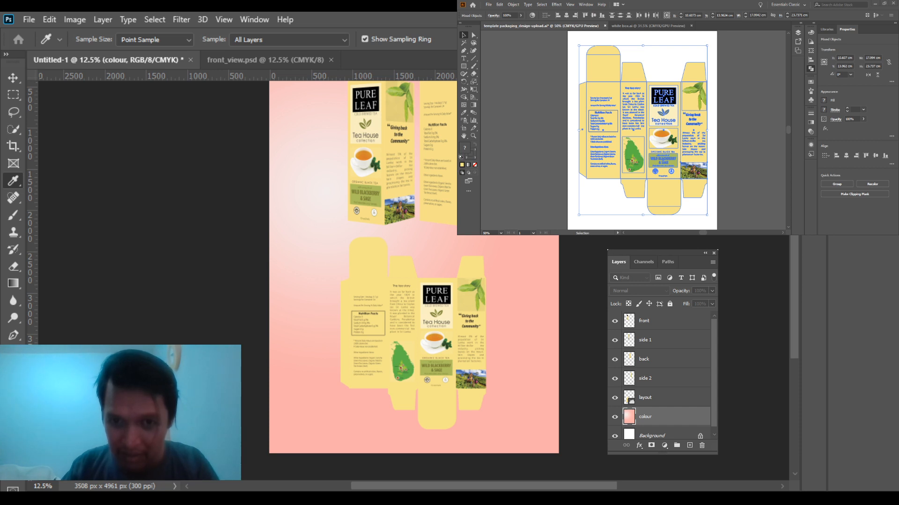
pyautogui.press('g')
pyautogui.moveTo(327, 147); pyautogui.dragTo(499, 303)
pyautogui.scroll(2, 414, 259)
pyautogui.moveTo(324, 178); pyautogui.dragTo(509, 366)
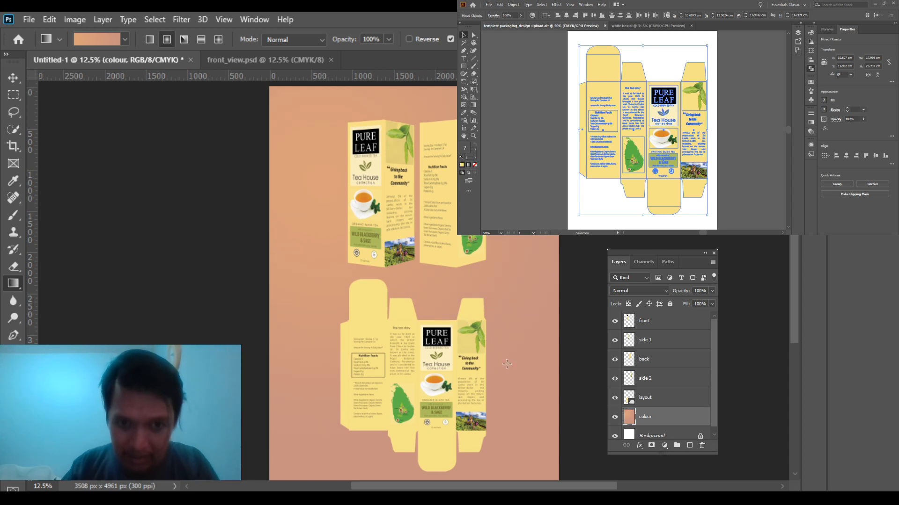
# - Select the layout layer and add a drop shadow effect to it
pyautogui.click(12, 78)
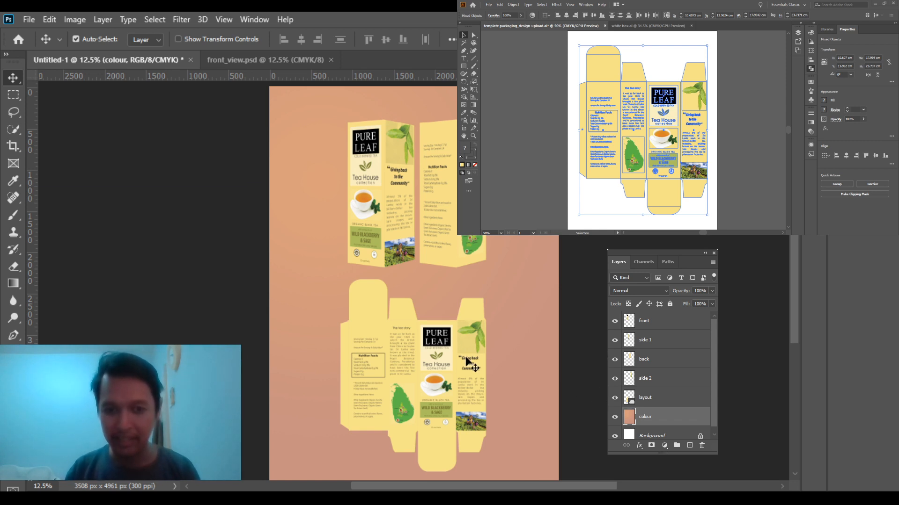
pyautogui.click(676, 405)
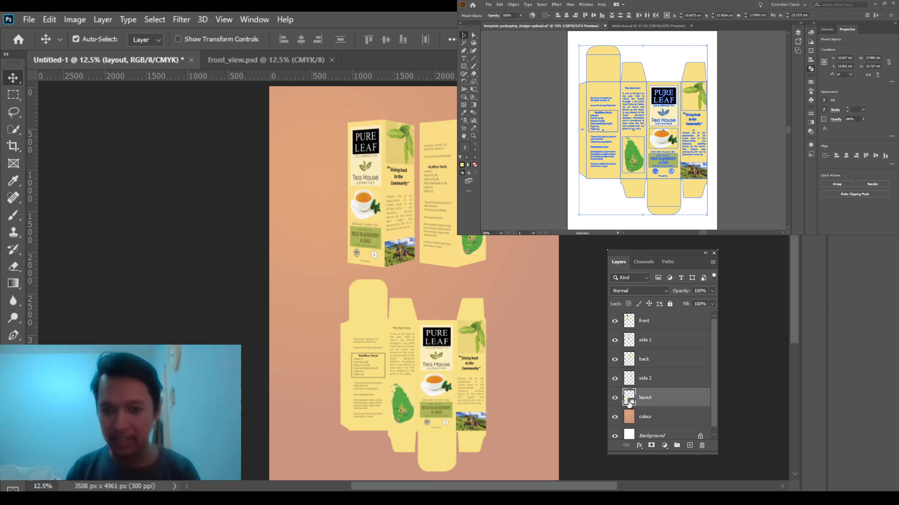
pyautogui.click(615, 399)
pyautogui.click(615, 398)
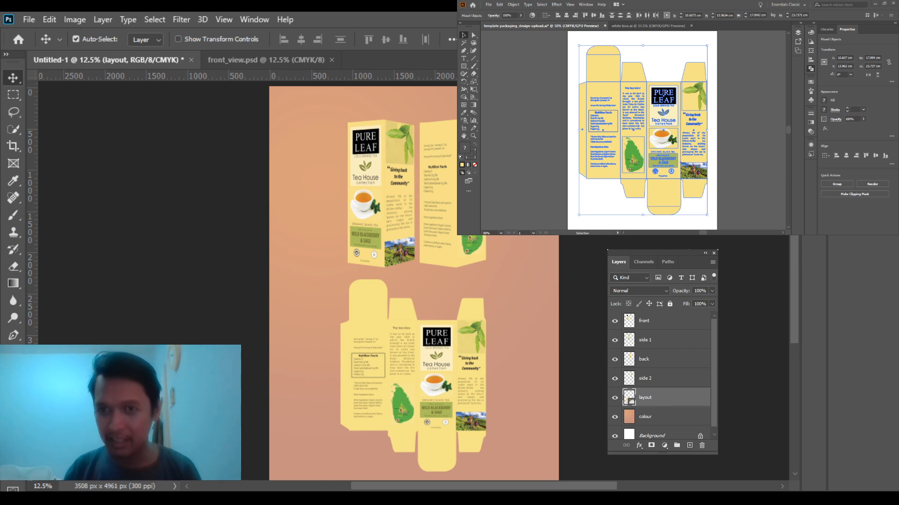
pyautogui.press('space')
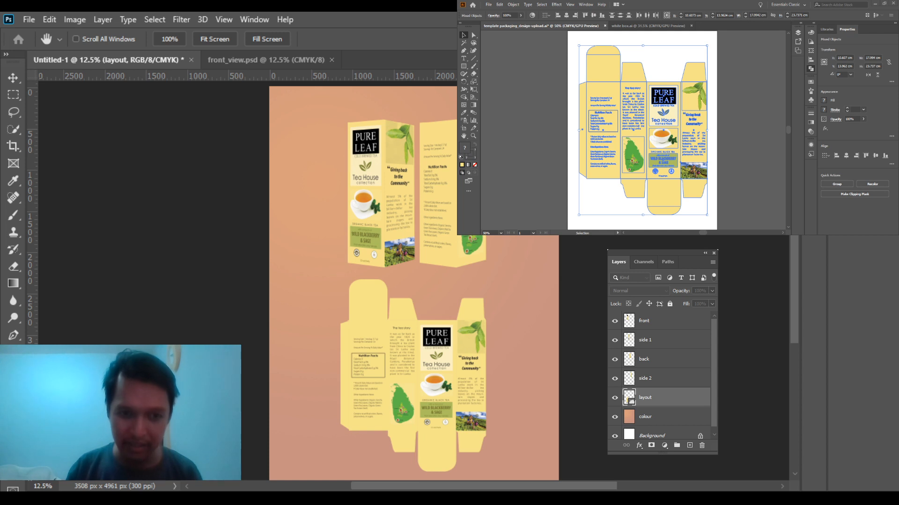
pyautogui.click(281, 385)
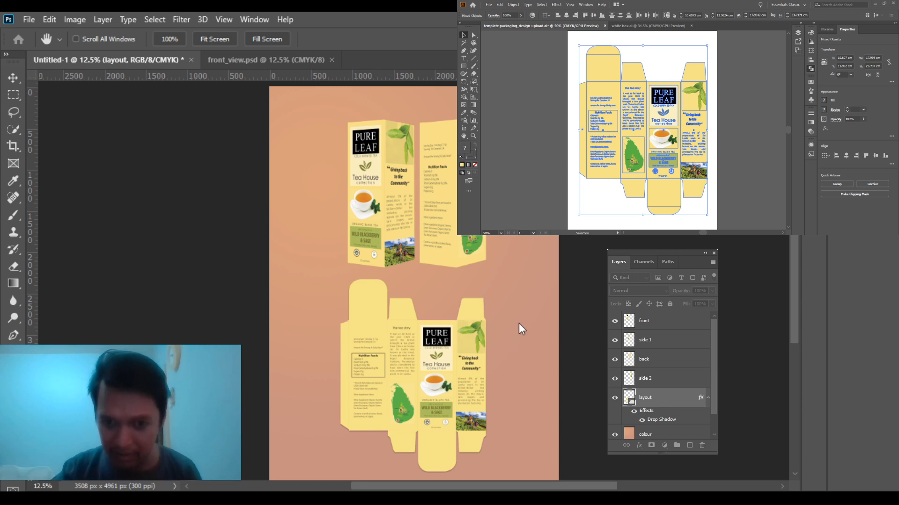
# - Adjust the layout's drop shadow to a softer, thinner edge and apply the layer style
pyautogui.press('v')
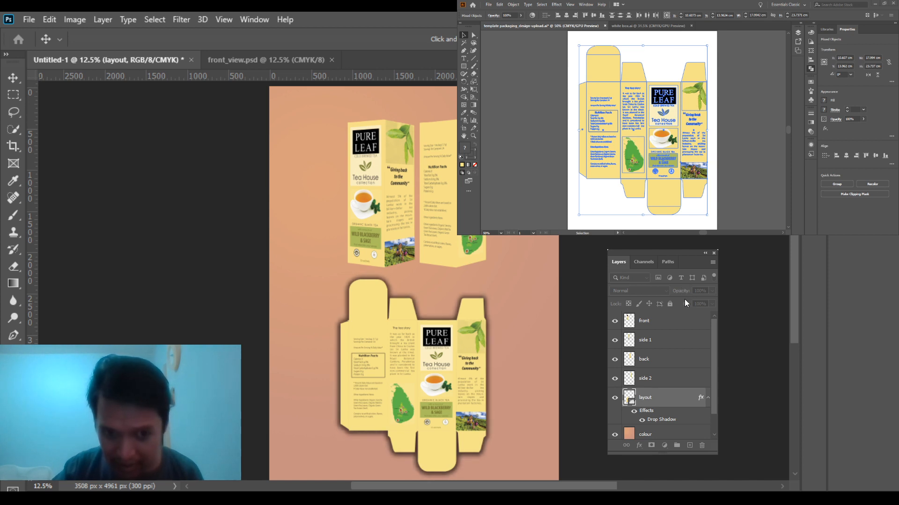
pyautogui.moveTo(697, 288); pyautogui.dragTo(677, 282)
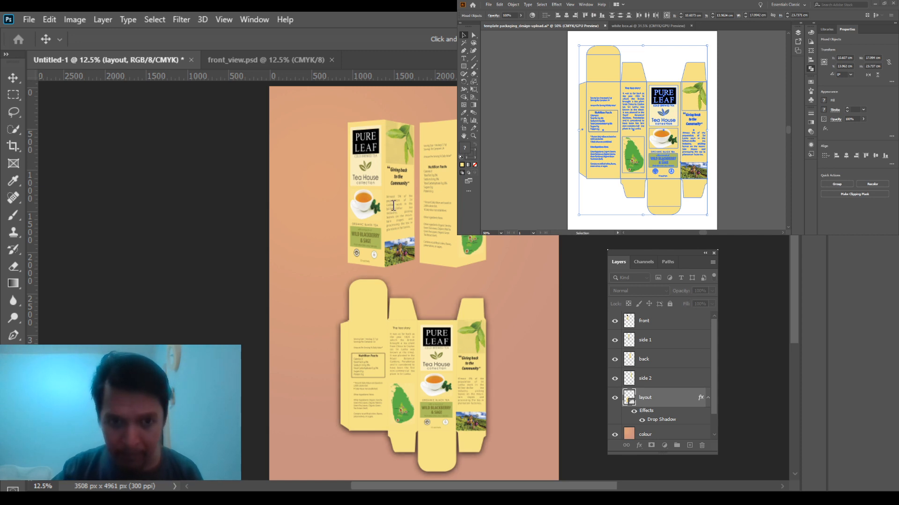
pyautogui.click(360, 206)
pyautogui.click(408, 216)
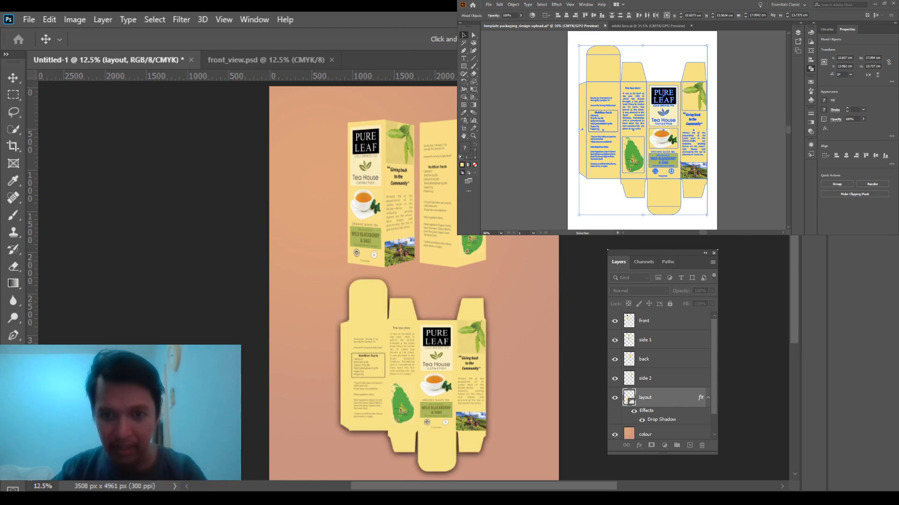
pyautogui.press('Return')
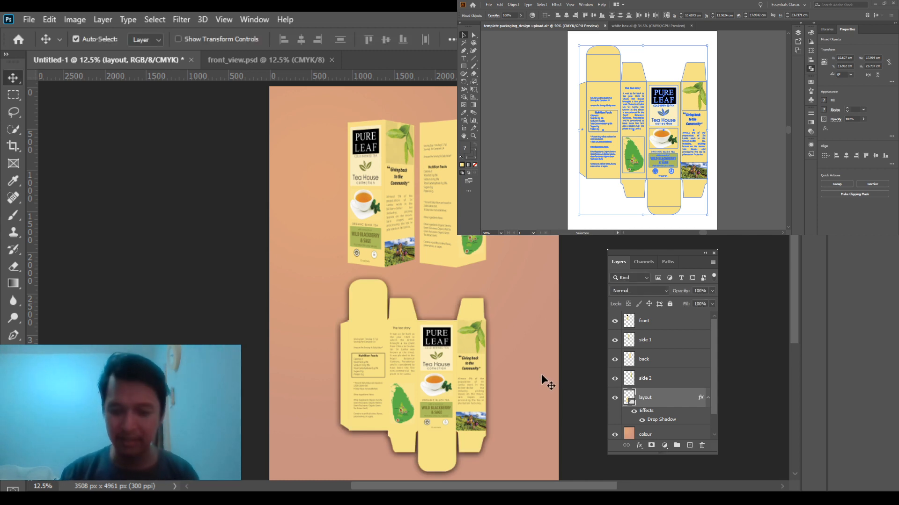
# - Move the front box slightly right and down and the back box slightly up, so the front box overlaps the back one
pyautogui.hotkey('ctrl', '+')
pyautogui.moveTo(505, 396); pyautogui.dragTo(506, 301)
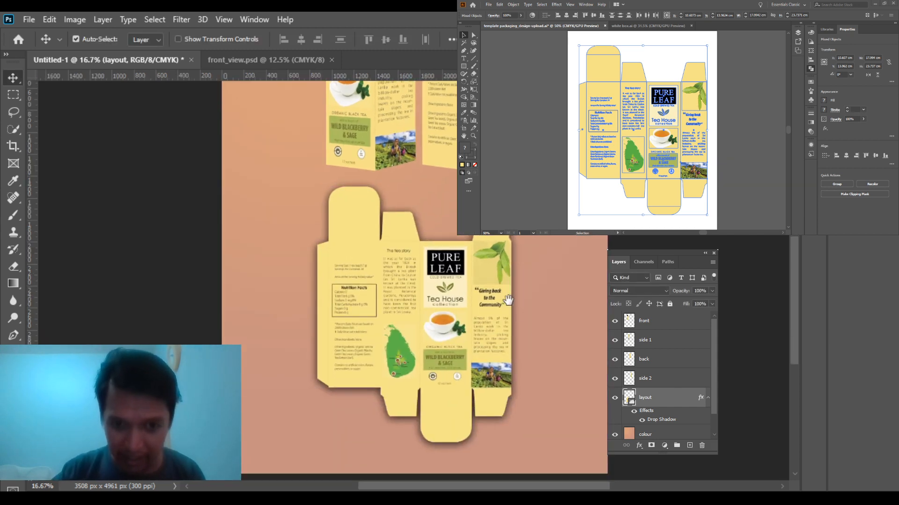
pyautogui.scroll(2, 532, 356)
pyautogui.scroll(3, 532, 356)
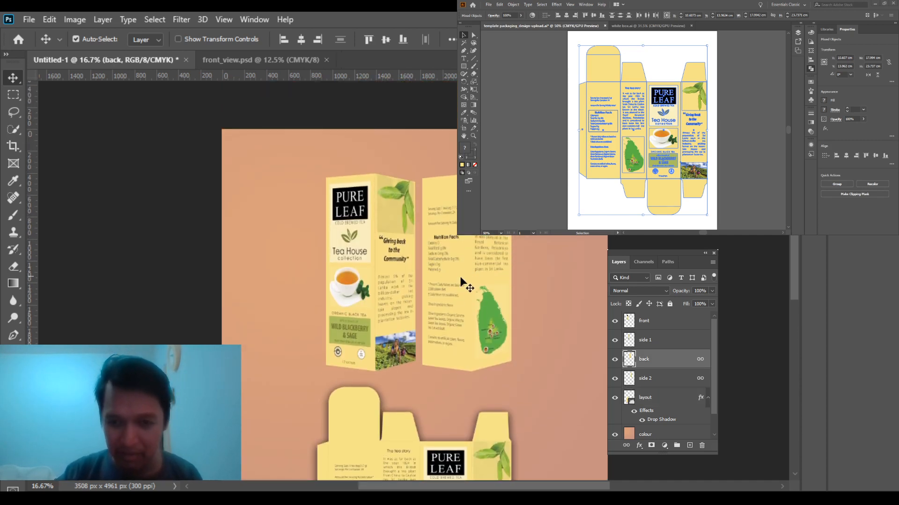
pyautogui.click(386, 281)
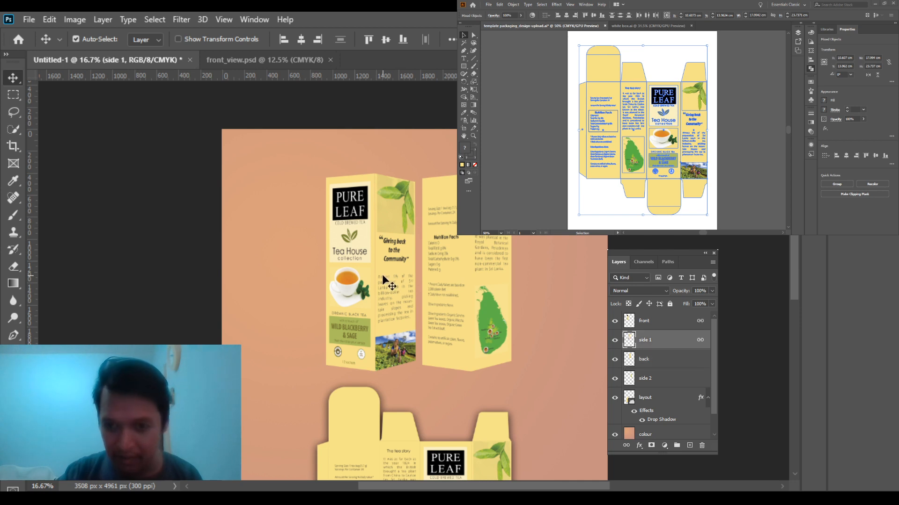
pyautogui.moveTo(386, 281)
pyautogui.mouseDown()
pyautogui.moveTo(401, 282)
pyautogui.moveTo(389, 285)
pyautogui.mouseUp()
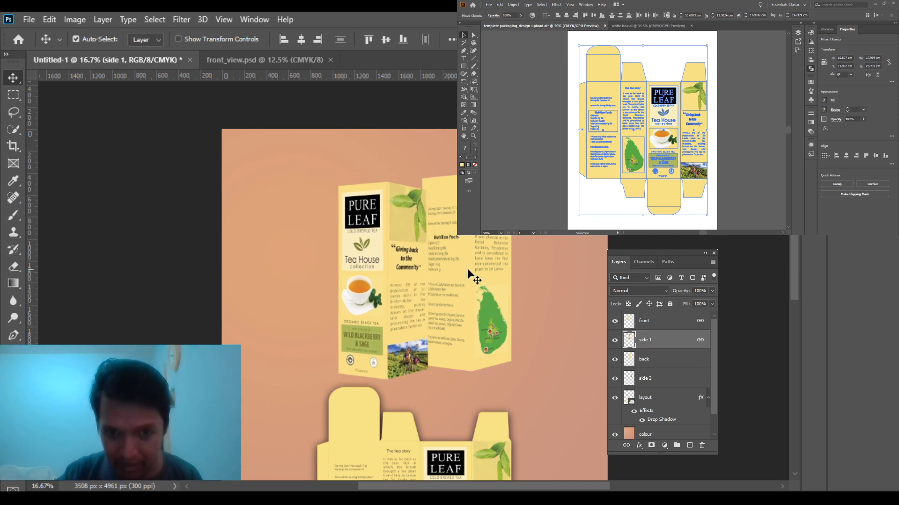
pyautogui.moveTo(468, 269); pyautogui.dragTo(465, 263)
# - Add a drop shadow effect to the side 1 layer of the front box
pyautogui.click(674, 347)
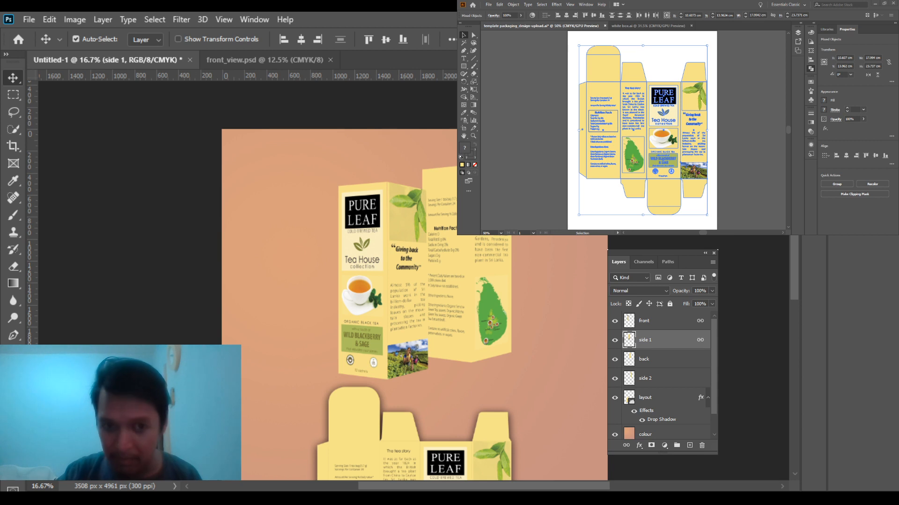
pyautogui.press('space')
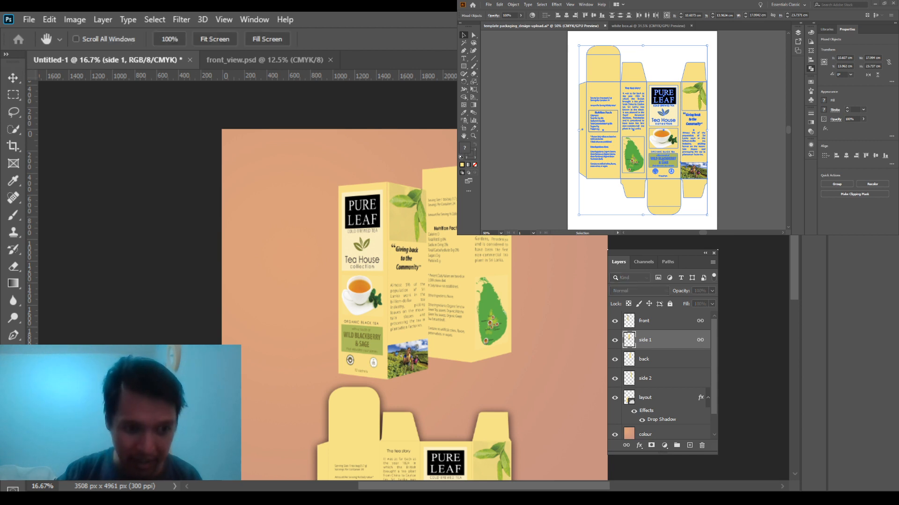
pyautogui.click(182, 312)
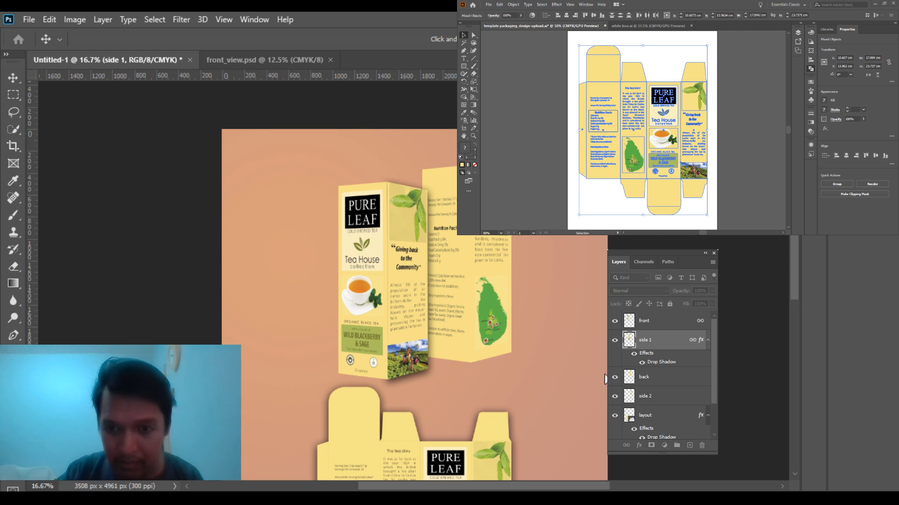
pyautogui.click(759, 294)
# - Shift the front box slightly upward and collapse the effects list of the side 1 layer
pyautogui.moveTo(410, 318); pyautogui.dragTo(412, 313)
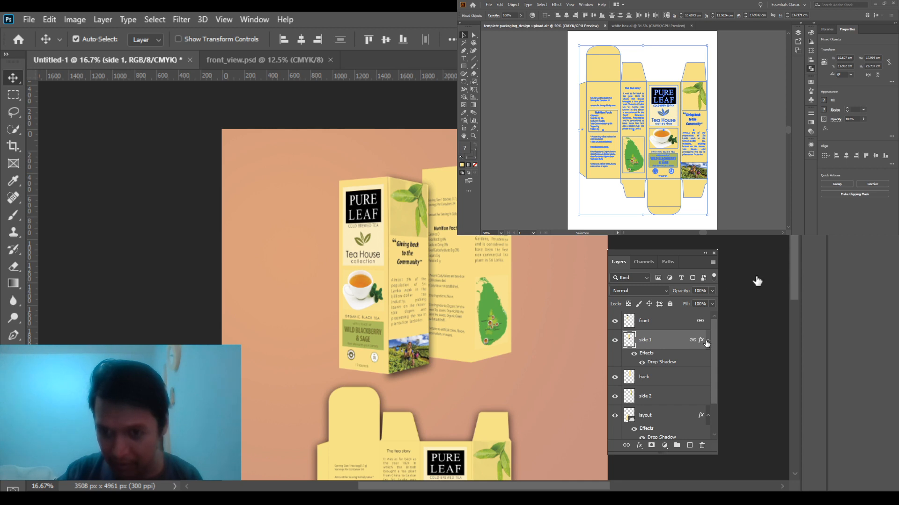
pyautogui.click(708, 341)
pyautogui.click(708, 342)
pyautogui.click(707, 341)
# - Scale the back and side 2 layers together to 94.23% and shift the back box slightly left behind the front box
pyautogui.click(672, 365)
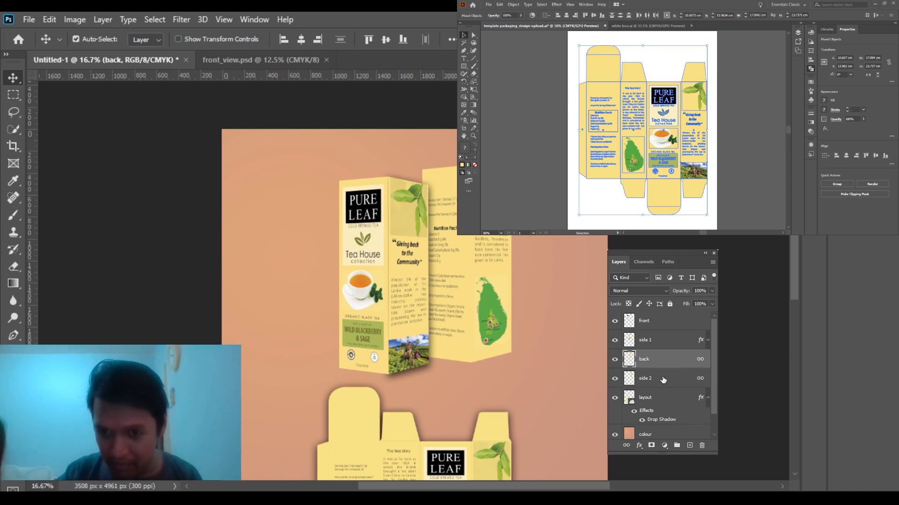
pyautogui.keyDown('shift'); pyautogui.click(663, 379); pyautogui.keyUp('shift')
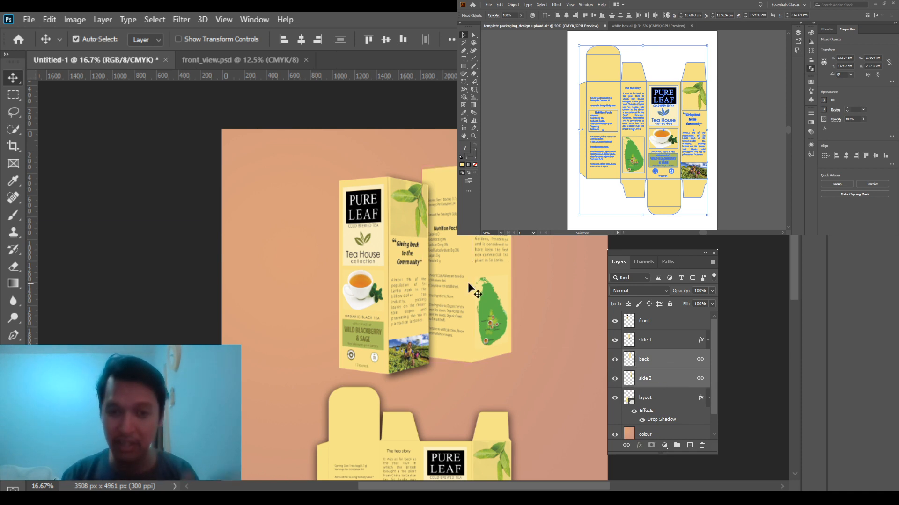
pyautogui.hotkey('ctrl', 't')
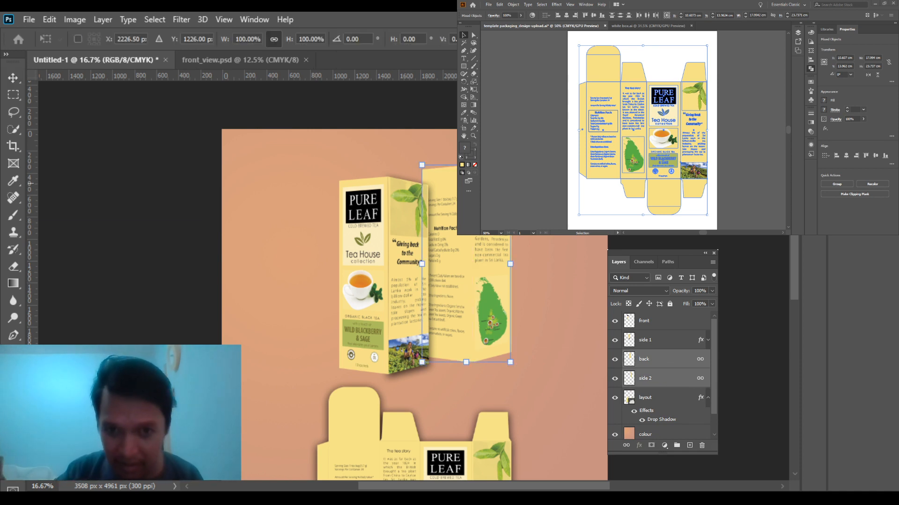
pyautogui.moveTo(510, 166); pyautogui.dragTo(505, 176)
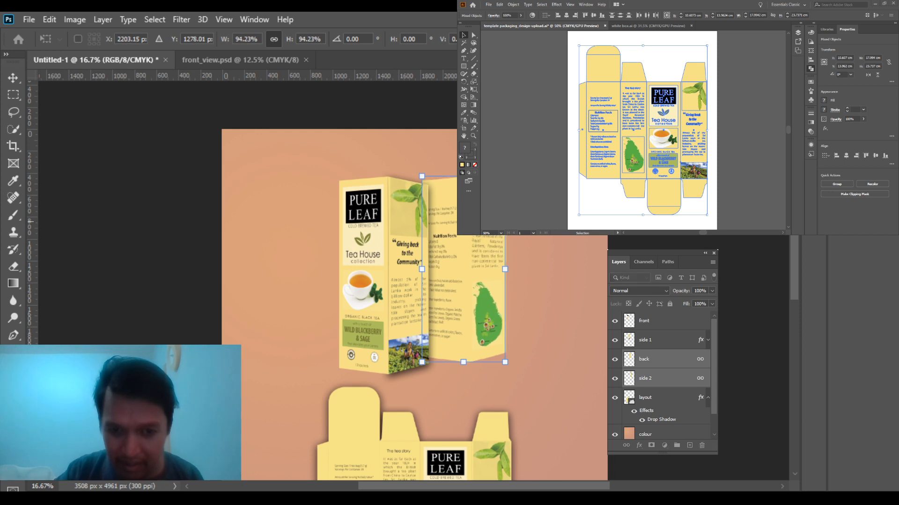
pyautogui.moveTo(478, 206); pyautogui.dragTo(476, 206)
pyautogui.press('Return')
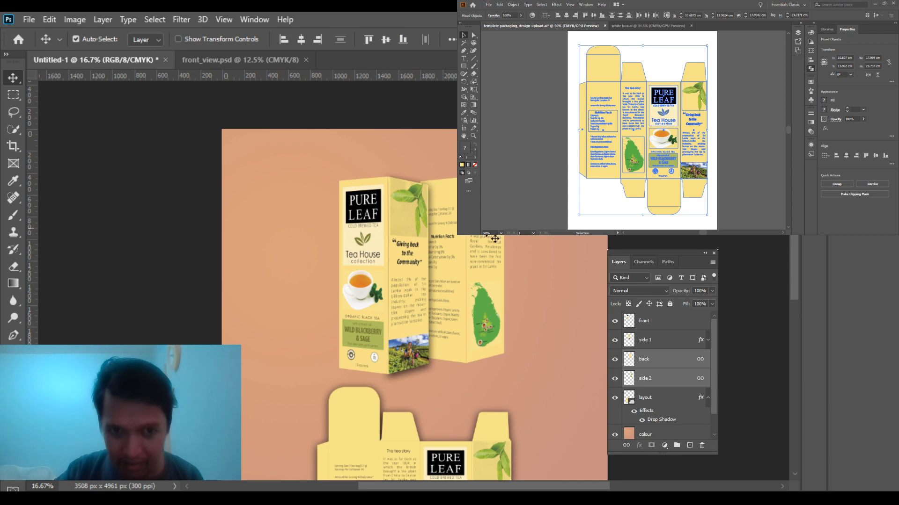
# - Examine the overlapping boxes and the flat template below for spacing and shadow appearance
pyautogui.scroll(-6, 374, 269)
pyautogui.scroll(4, 373, 271)
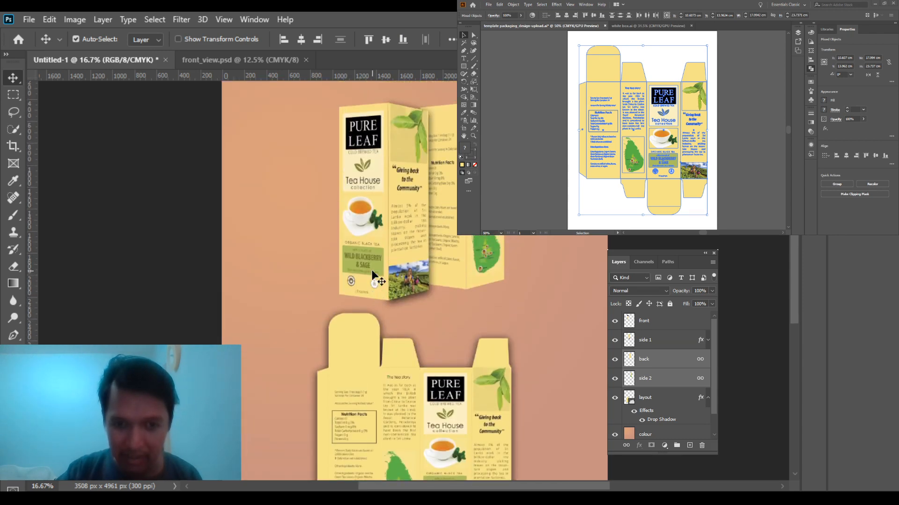
pyautogui.scroll(2, 373, 274)
pyautogui.scroll(-1, 373, 275)
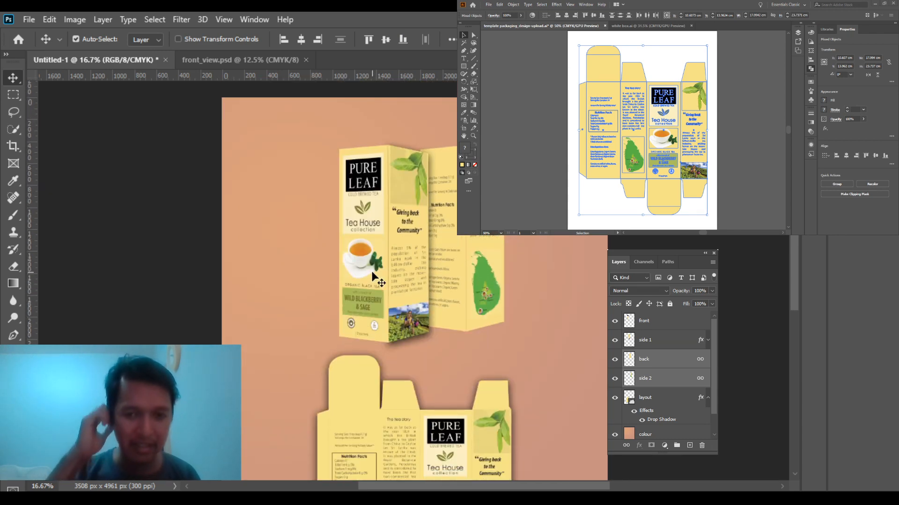
pyautogui.scroll(-2, 373, 276)
pyautogui.scroll(-1, 370, 269)
pyautogui.scroll(2, 369, 270)
pyautogui.scroll(1, 369, 271)
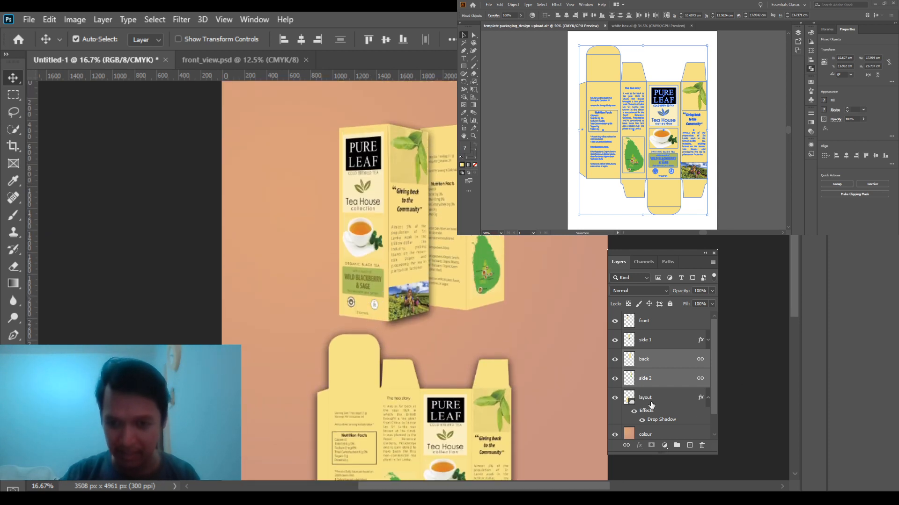
# - Copy the layout layer's drop shadow effect onto the side 2 layer of the back box
pyautogui.click(663, 341)
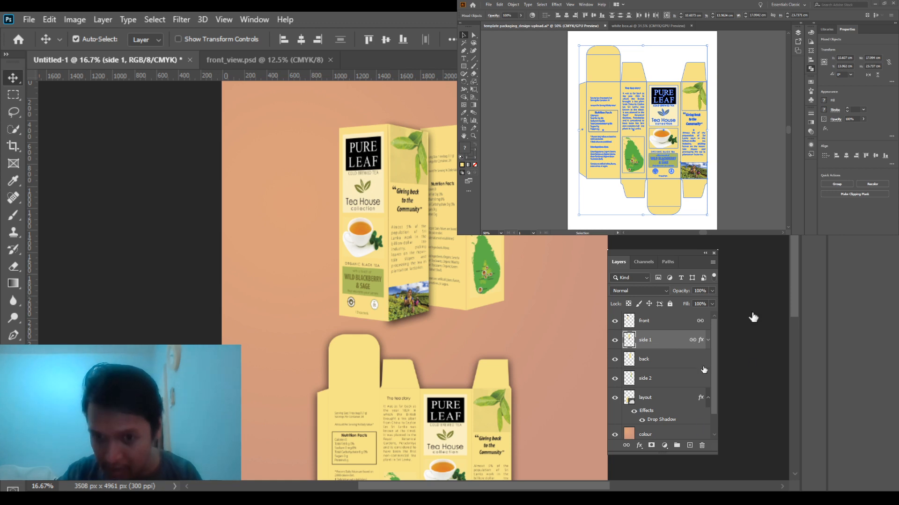
pyautogui.click(673, 378)
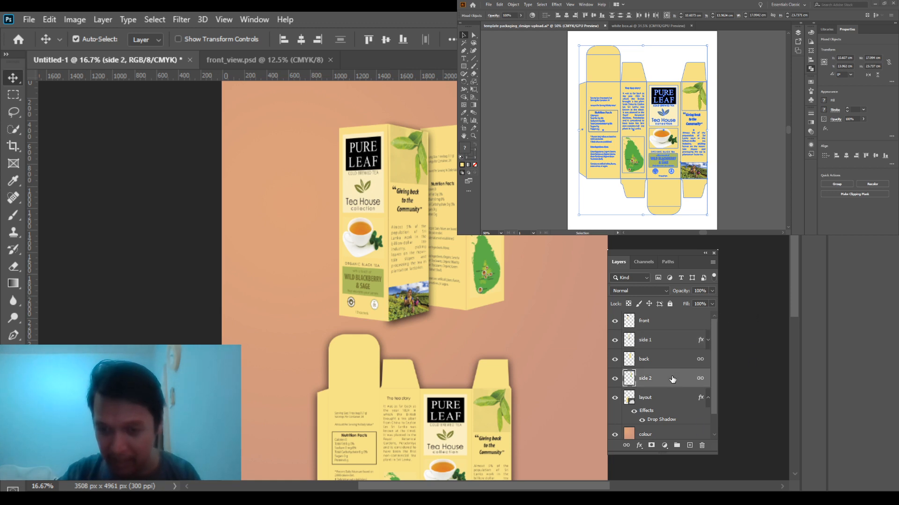
pyautogui.moveTo(701, 397); pyautogui.dragTo(703, 378)
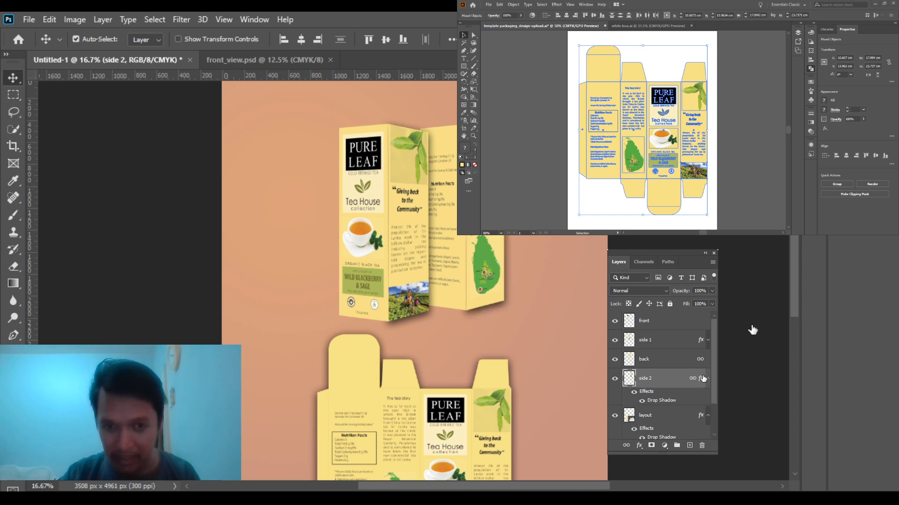
# - Collapse the effects list of the side 2 layer and review the boxes against the flat template
pyautogui.moveTo(507, 264); pyautogui.dragTo(486, 262)
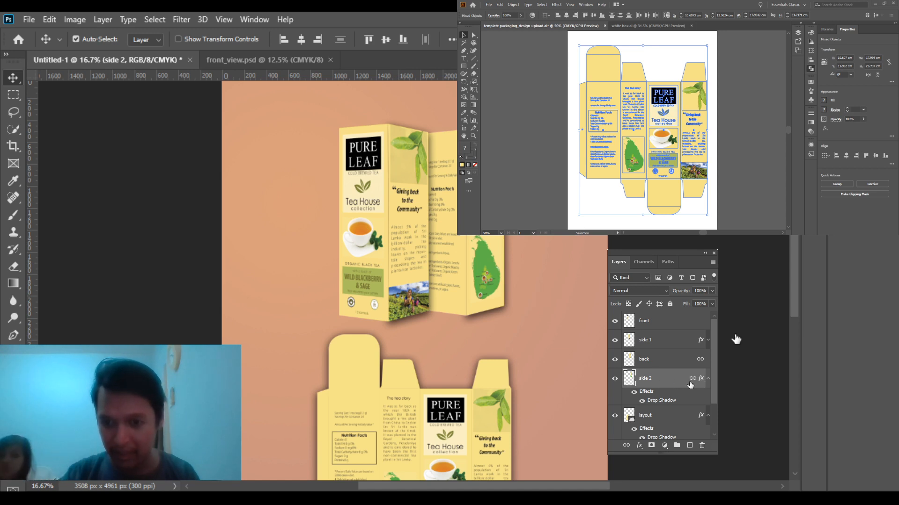
pyautogui.click(708, 379)
pyautogui.scroll(3, 580, 292)
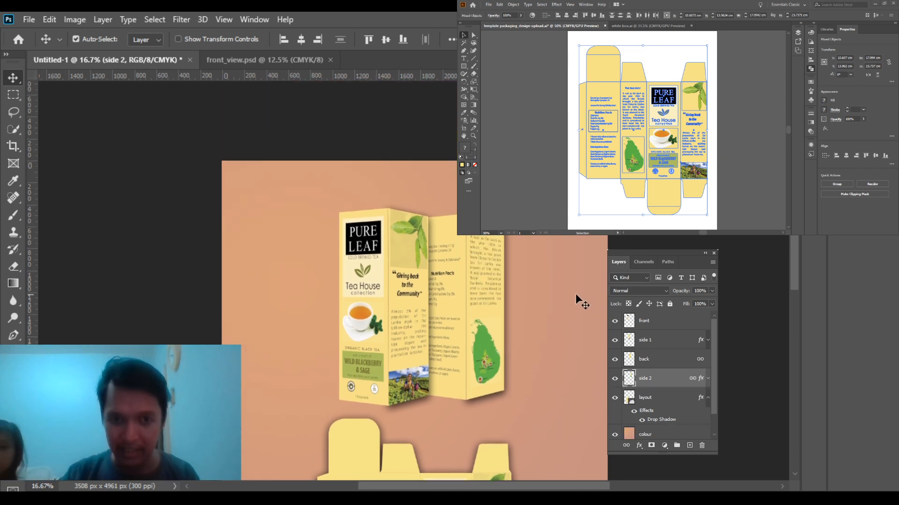
pyautogui.scroll(-2, 576, 294)
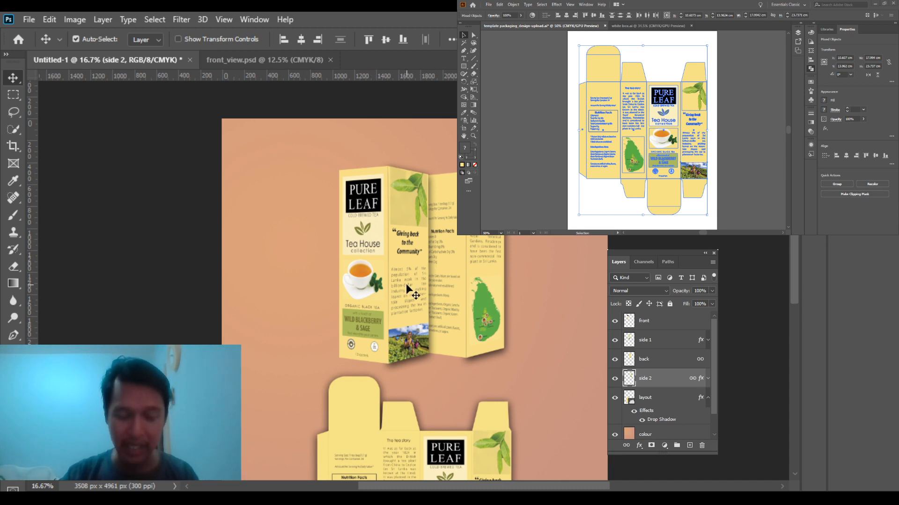
pyautogui.scroll(-7, 406, 284)
pyautogui.scroll(-3, 405, 288)
pyautogui.scroll(12, 404, 294)
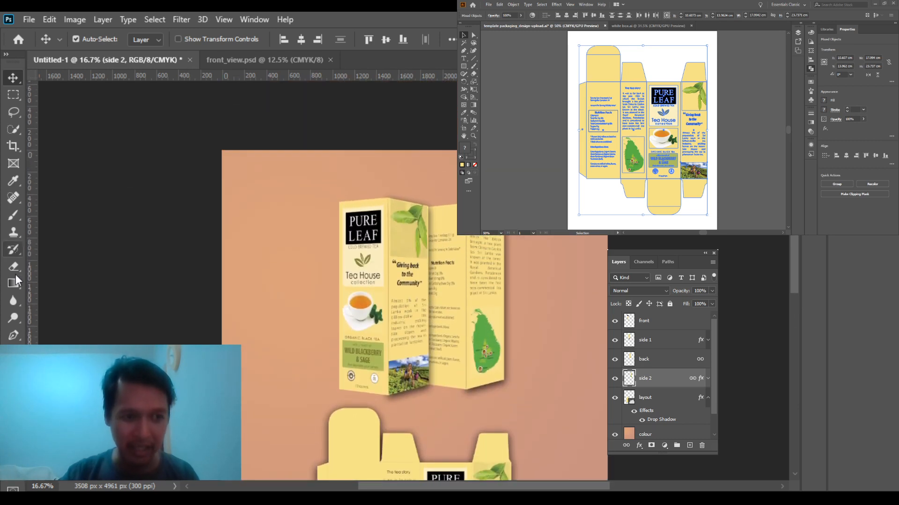
# - Draw a text box with placeholder text above the front box near the page's upper-left corner and colour the text white
pyautogui.click(14, 353)
pyautogui.moveTo(243, 172); pyautogui.dragTo(419, 203)
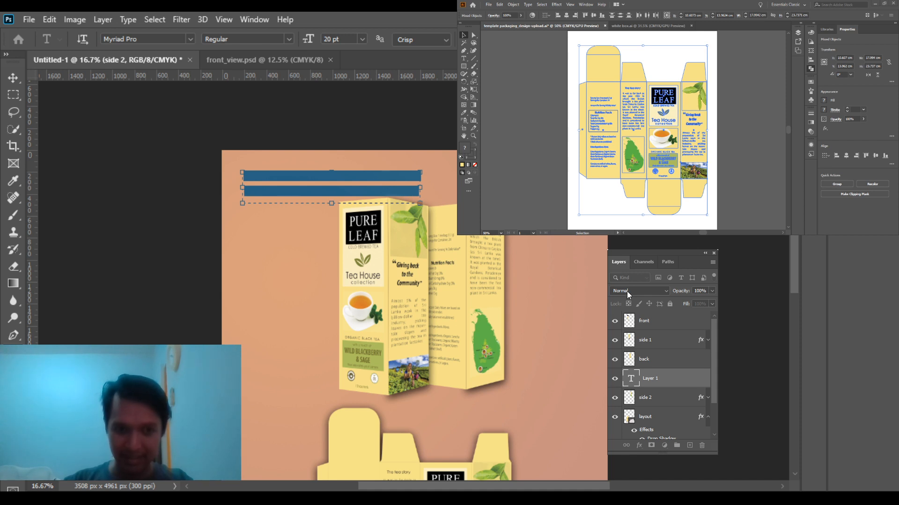
pyautogui.press('BackSpace')
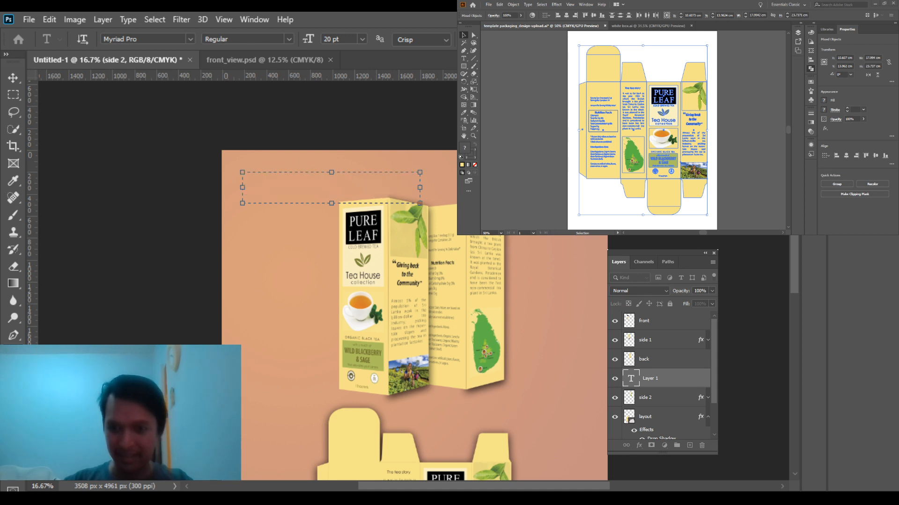
pyautogui.hotkey('ctrl', 'z')
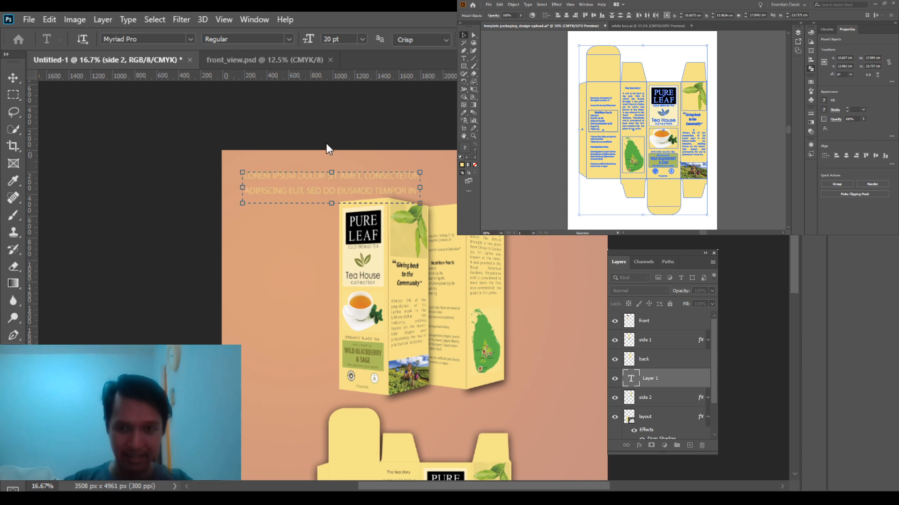
pyautogui.moveTo(97, 137); pyautogui.dragTo(3, 104)
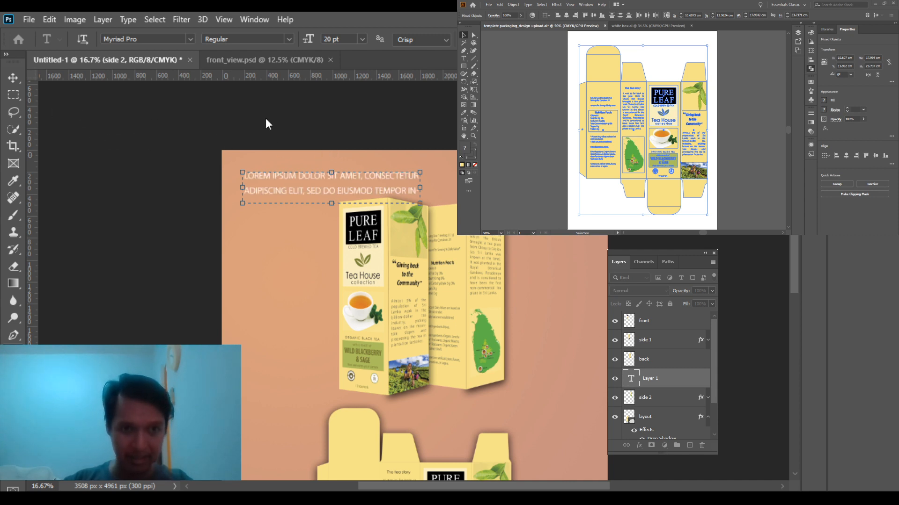
pyautogui.hotkey('ctrl', 'a')
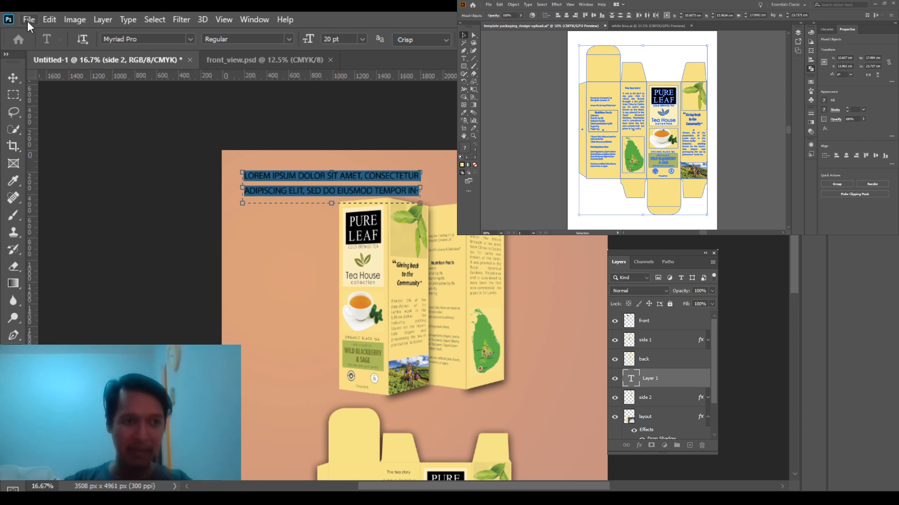
# - Save the document as Digital Mockup.psd
pyautogui.click(70, 178)
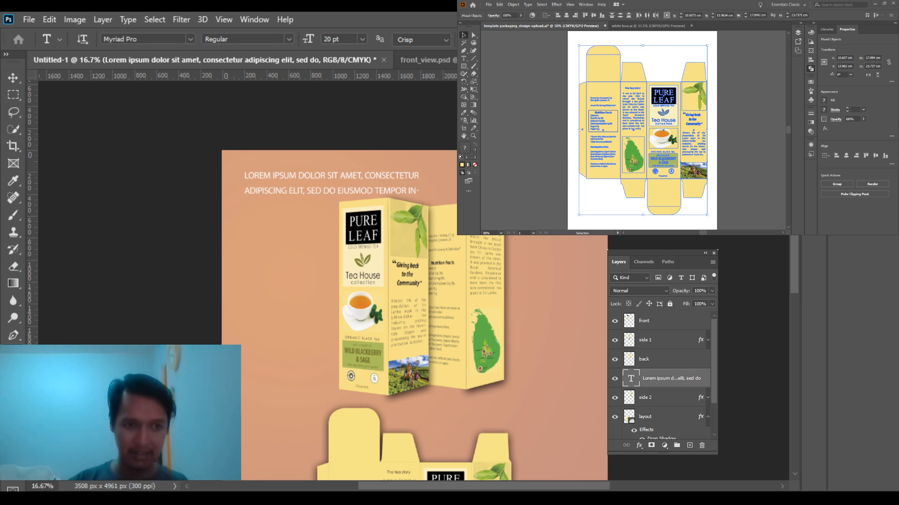
pyautogui.hotkey('ctrl', 's')
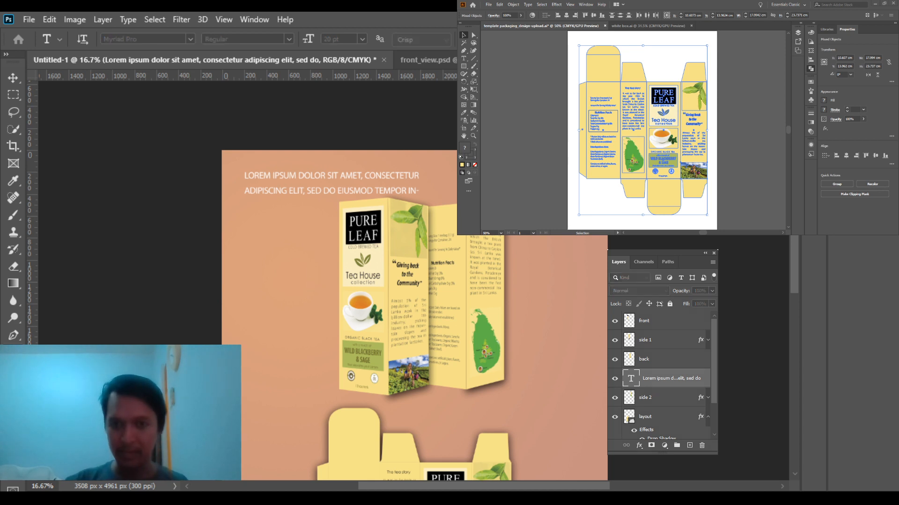
pyautogui.press('Return')
# - Replace the placeholder text with left-aligned NAME and ID lines and extend the text box downward
pyautogui.click(315, 173)
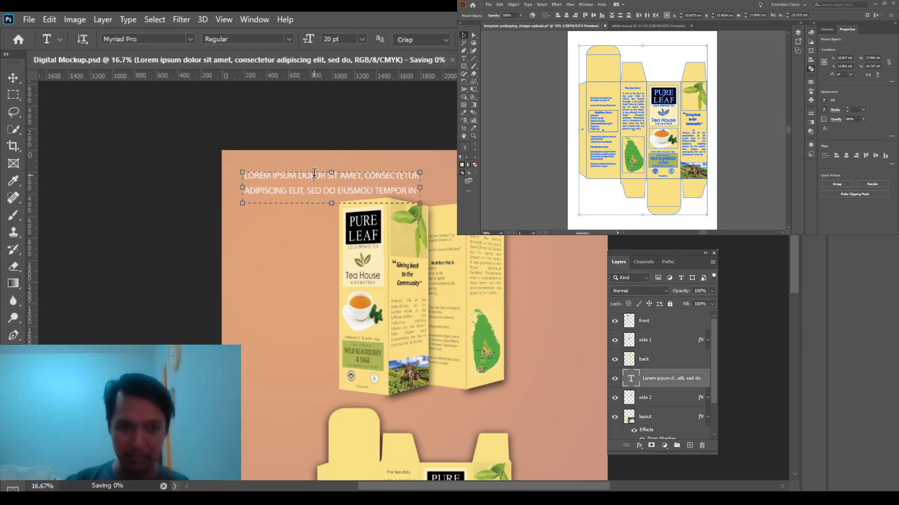
pyautogui.hotkey('ctrl', 'a')
pyautogui.write('NAME')
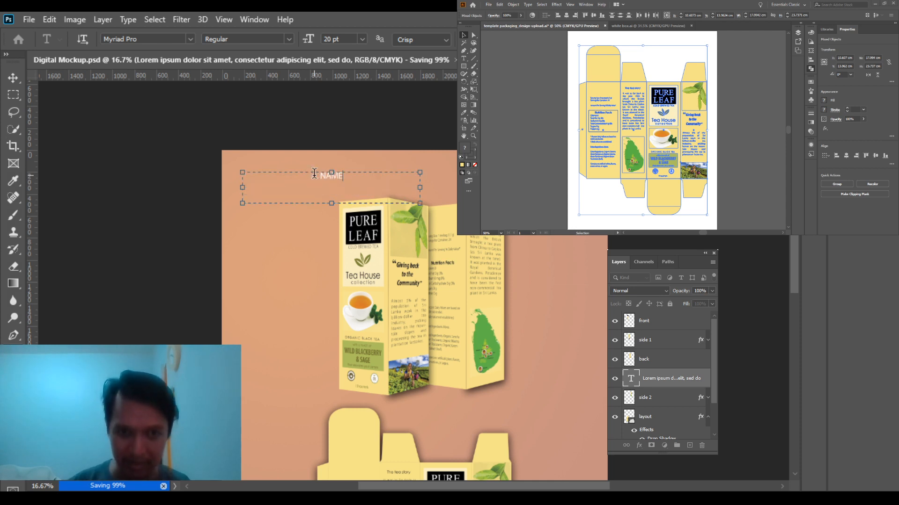
pyautogui.hotkey('ctrl', 'shift', 'l')
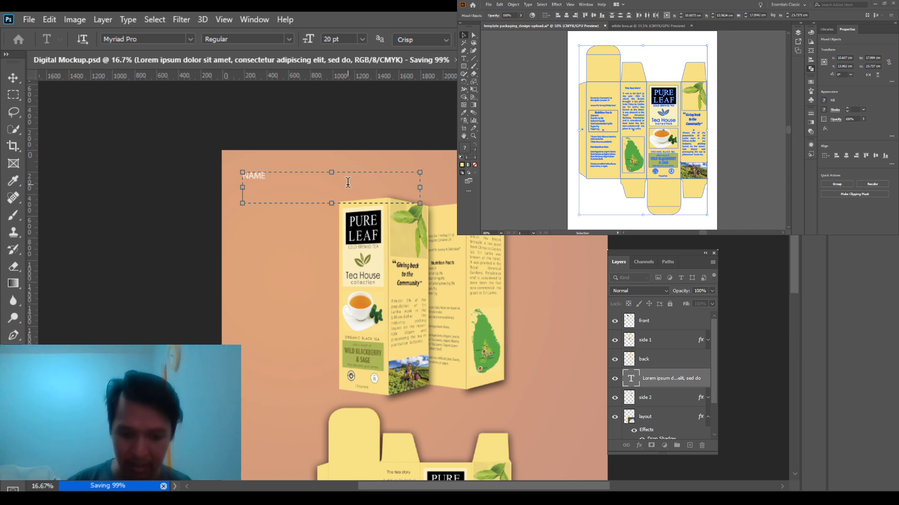
pyautogui.write('ID')
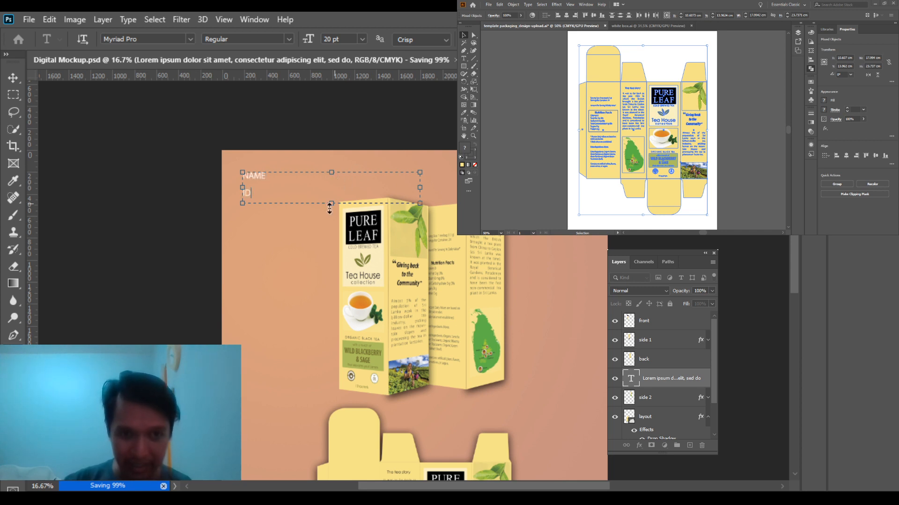
pyautogui.moveTo(332, 206); pyautogui.dragTo(332, 227)
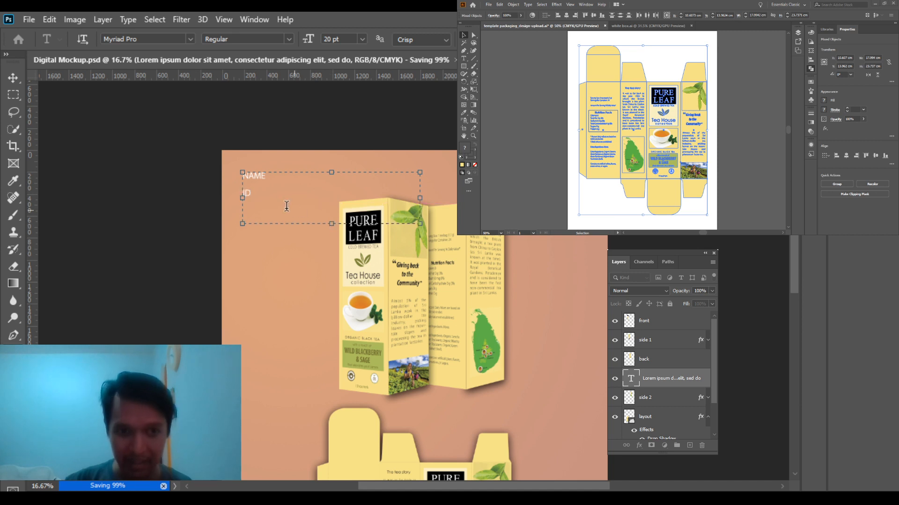
# - Turn off all caps for the text, retype the ID line and add a "Subject :" line below it
pyautogui.moveTo(248, 192); pyautogui.dragTo(233, 177)
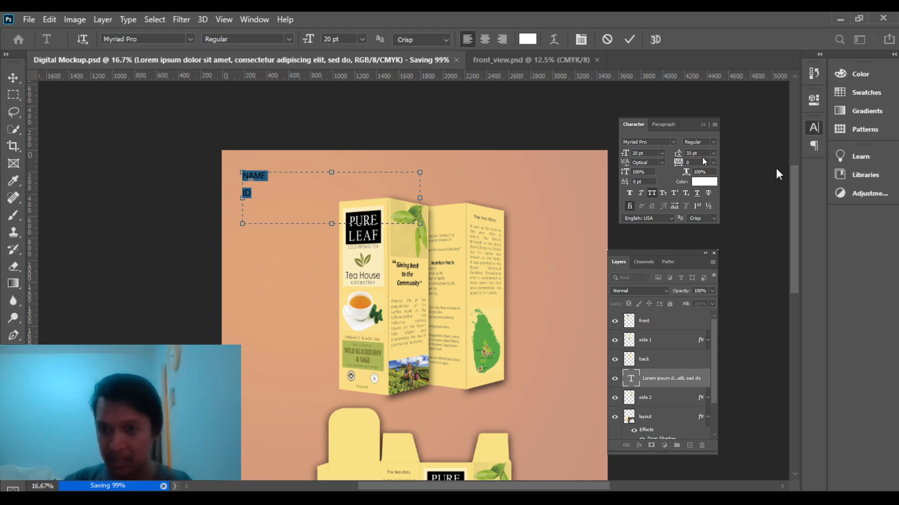
pyautogui.click(653, 193)
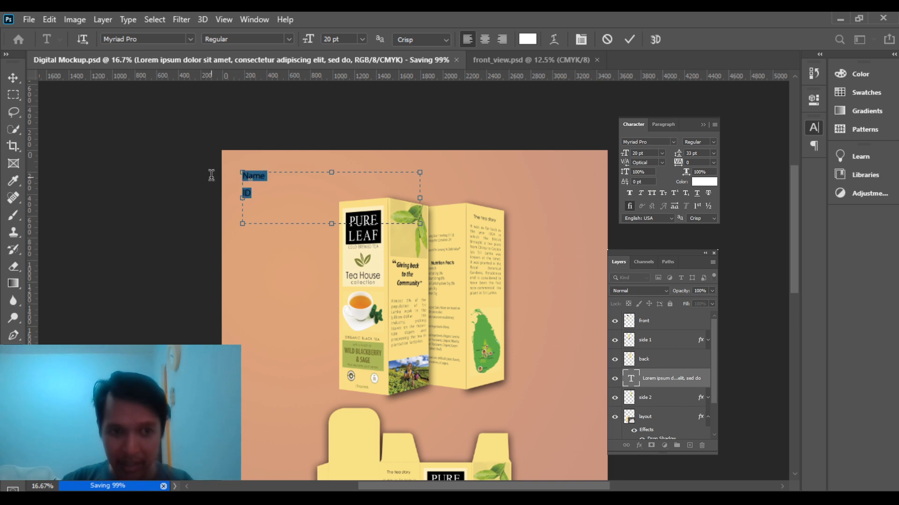
pyautogui.press('Right')
pyautogui.press('BackSpace')
pyautogui.press('BackSpace')
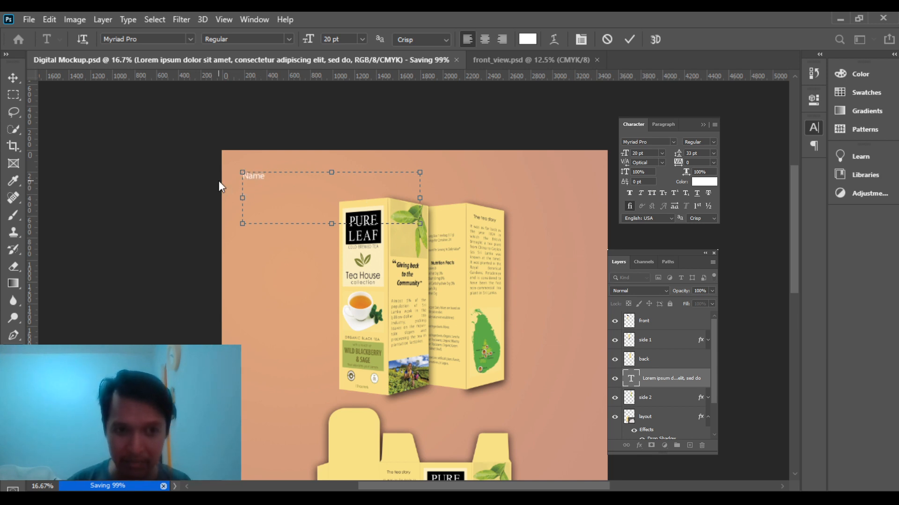
pyautogui.write('ID ')
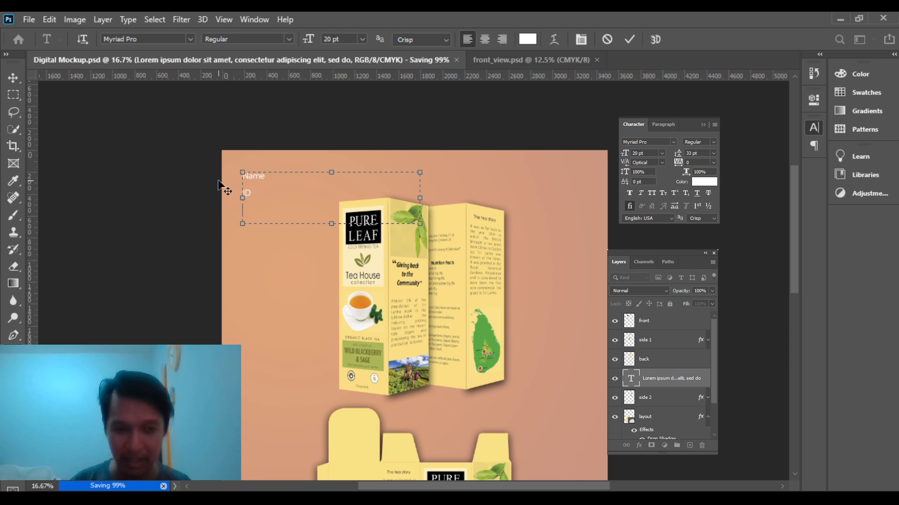
pyautogui.write('Subject :')
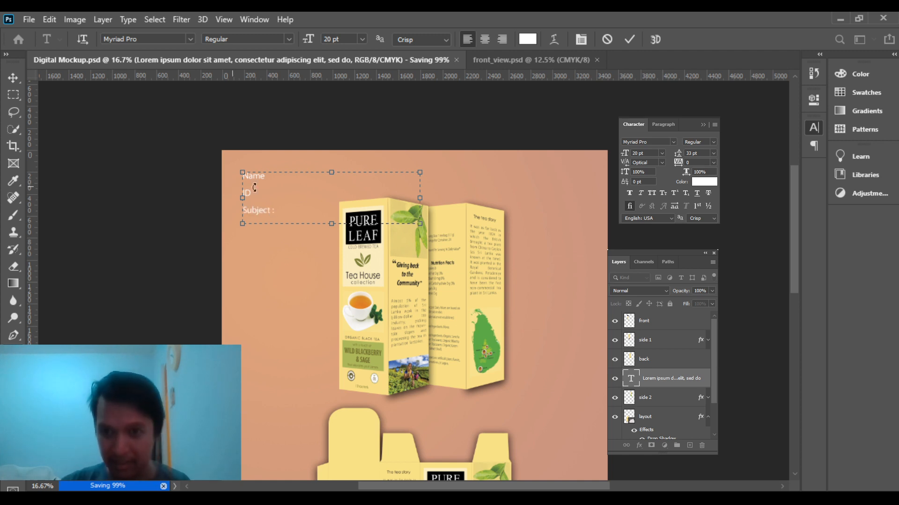
# - Add a colon after the Name and ID labels
pyautogui.moveTo(295, 204); pyautogui.dragTo(241, 168)
pyautogui.click(277, 177)
pyautogui.write(':')
pyautogui.press('Down')
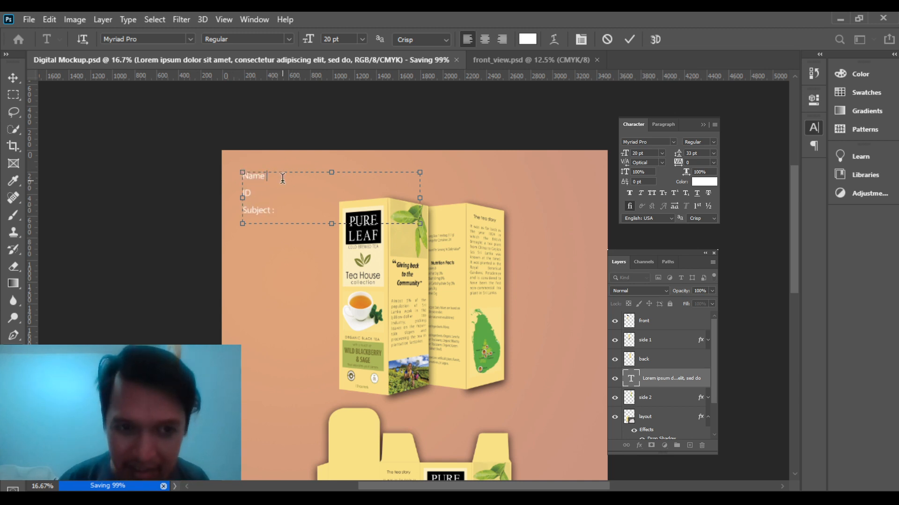
pyautogui.write(':')
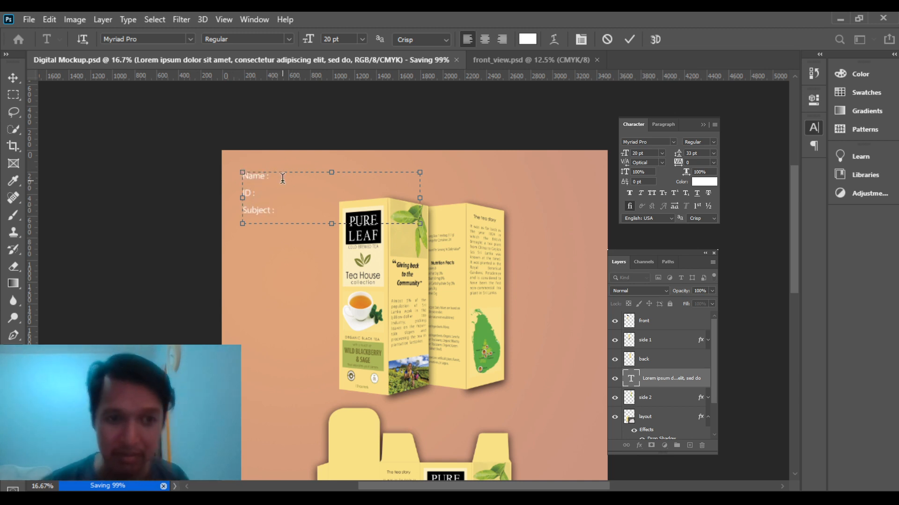
# - Set the leading of all three label lines to Auto and make their text bold
pyautogui.moveTo(284, 205); pyautogui.dragTo(241, 168)
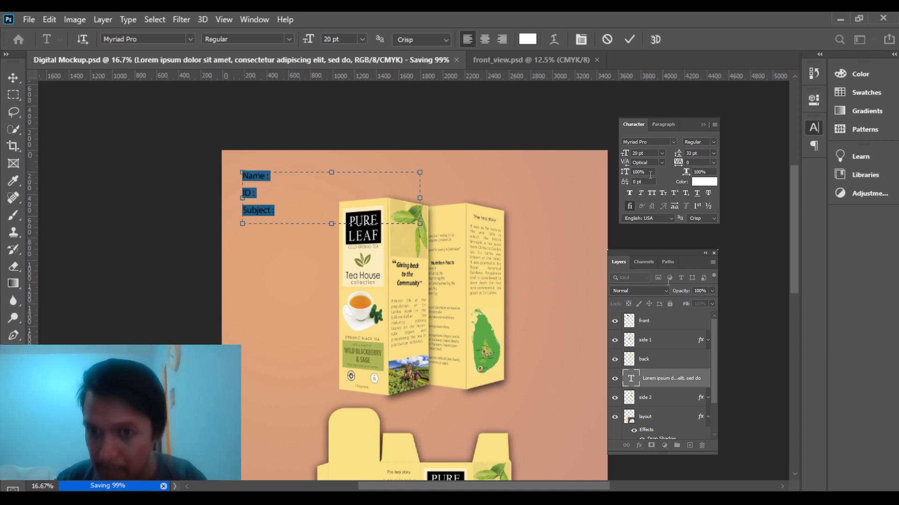
pyautogui.click(713, 154)
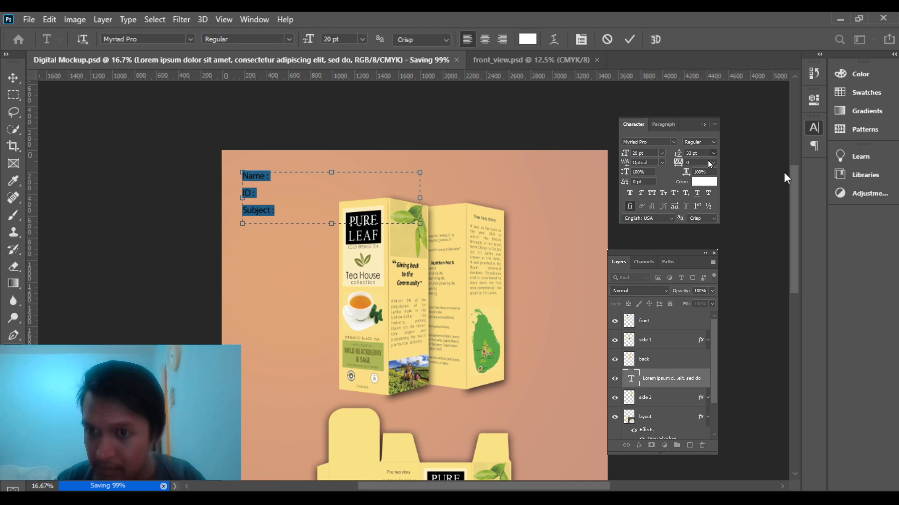
pyautogui.click(708, 161)
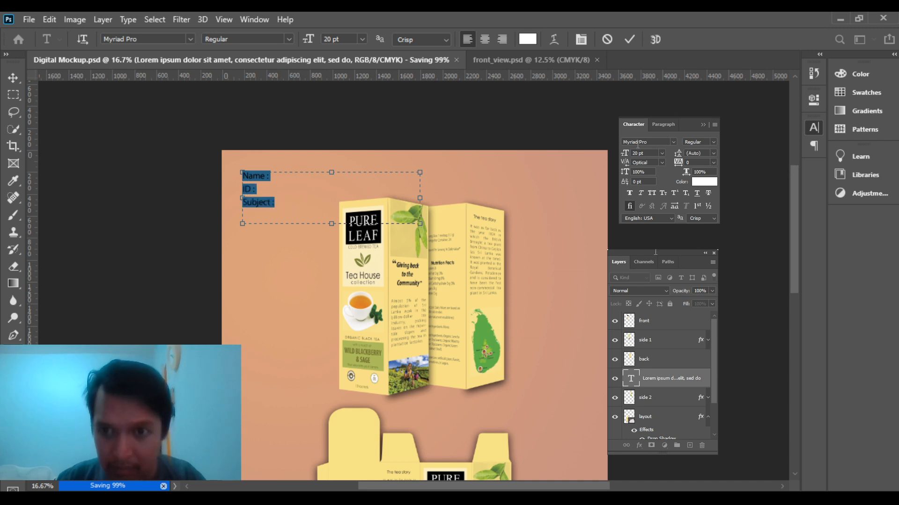
pyautogui.hotkey('ctrl', 'shift', 'b')
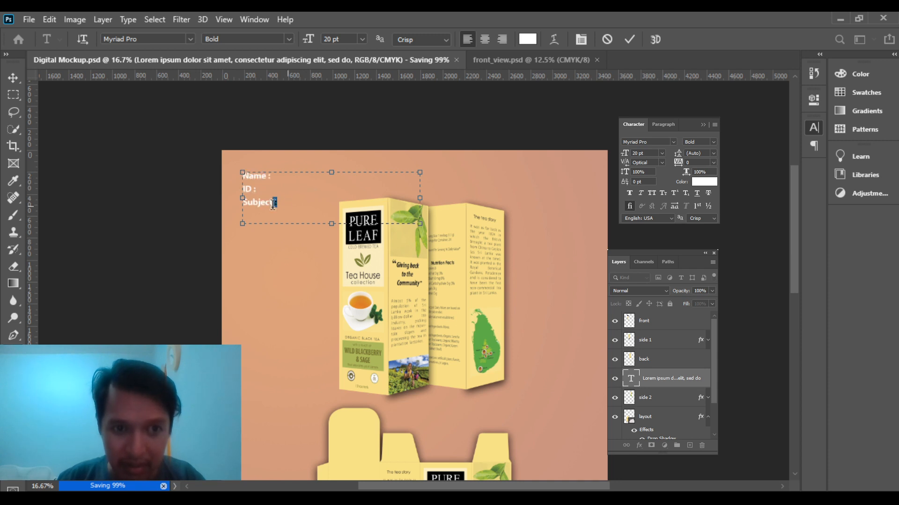
# - Shift the label text block slightly closer to the page's upper-left corner and save the document
pyautogui.click(15, 77)
pyautogui.moveTo(252, 199); pyautogui.dragTo(248, 192)
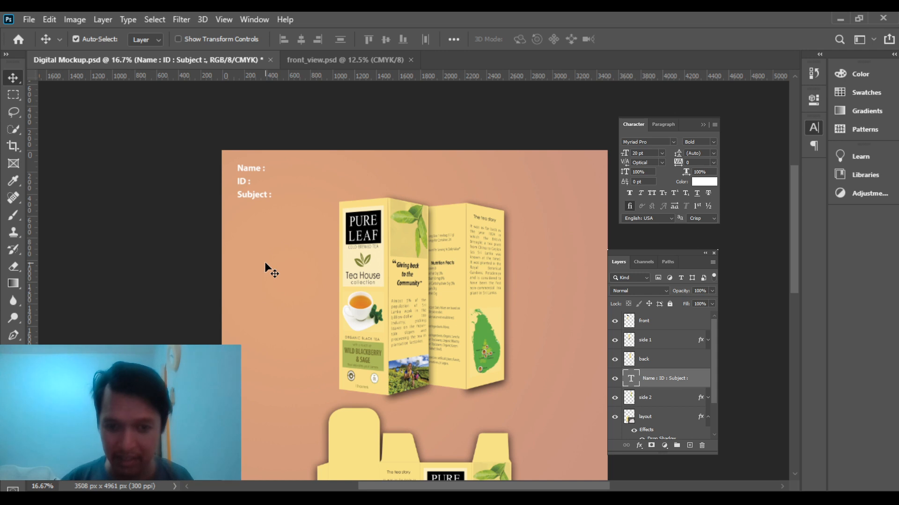
pyautogui.hotkey('ctrl', '0')
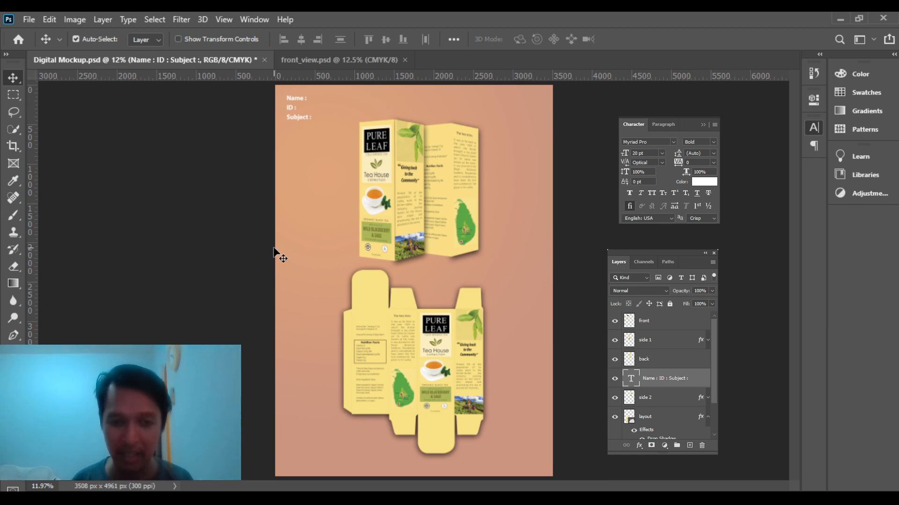
pyautogui.press('ctrl')
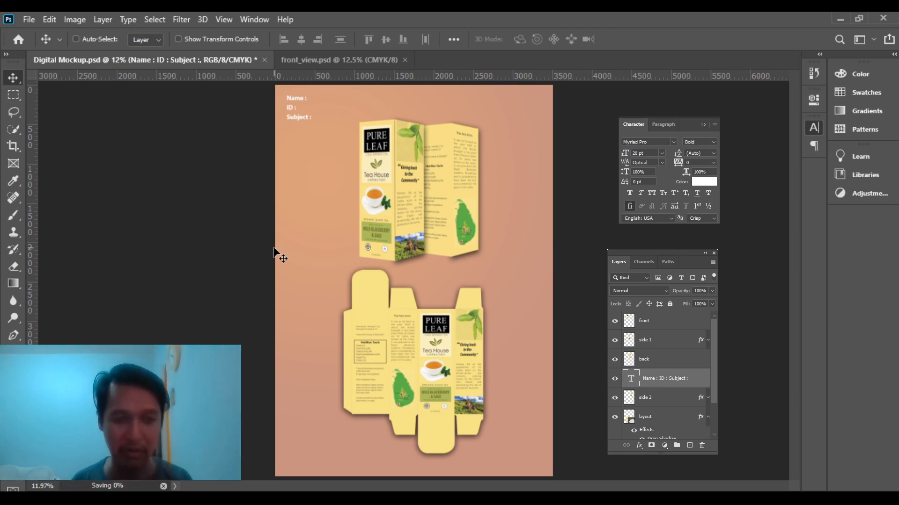
pyautogui.hotkey('ctrl', 's')
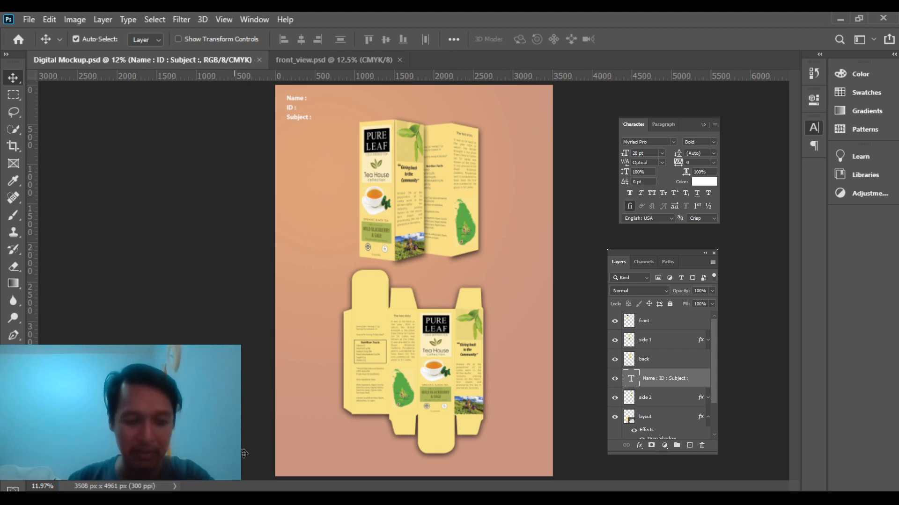